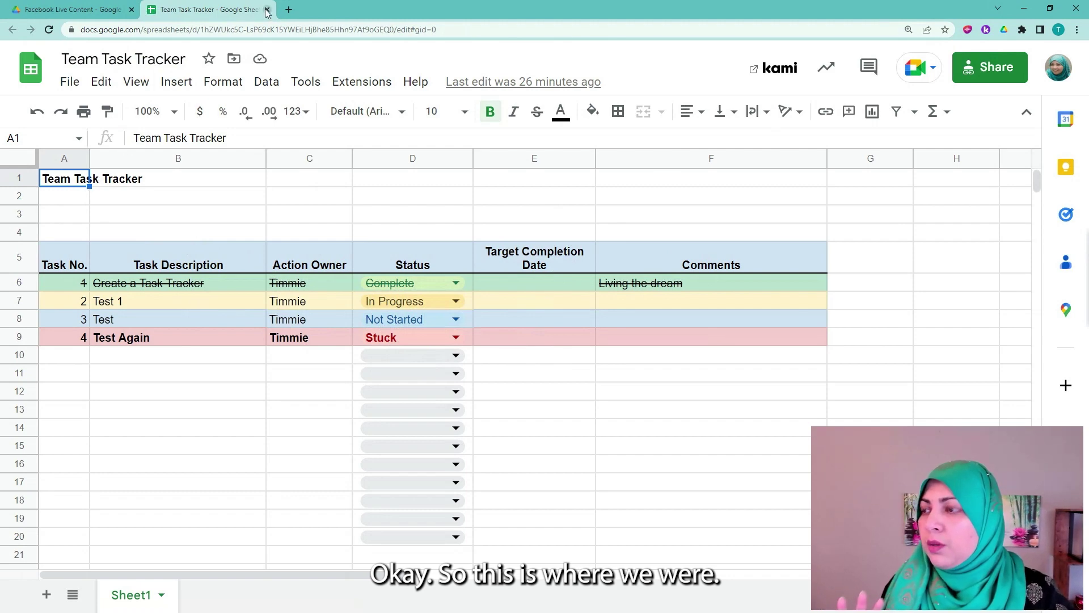
Switch to Google Drive and create a blank Google Form in the Facebook Live Content folder
click(89, 11)
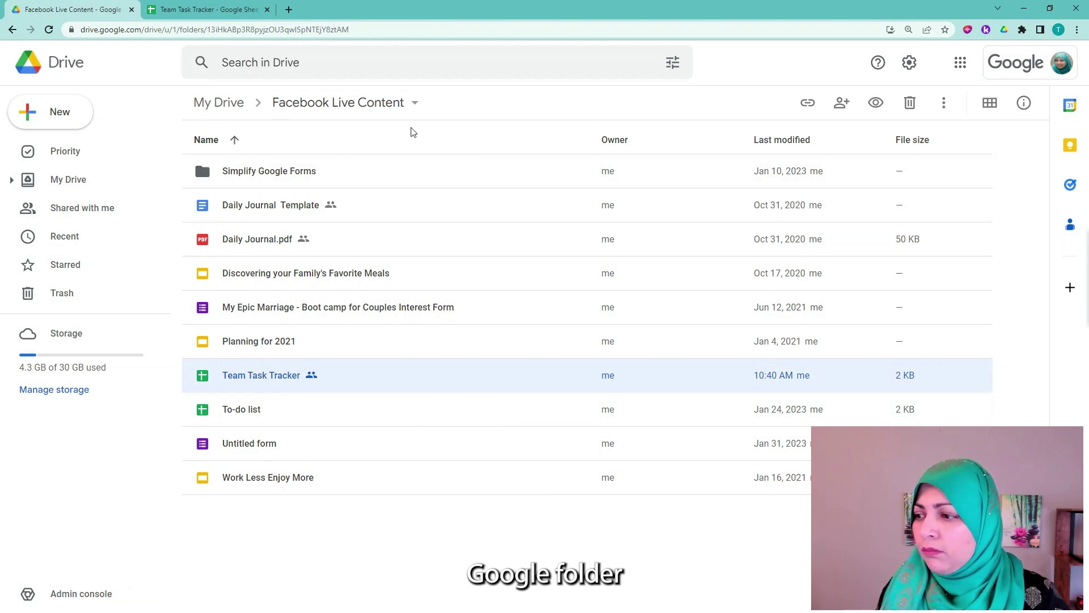
click(406, 528)
right_click(406, 529)
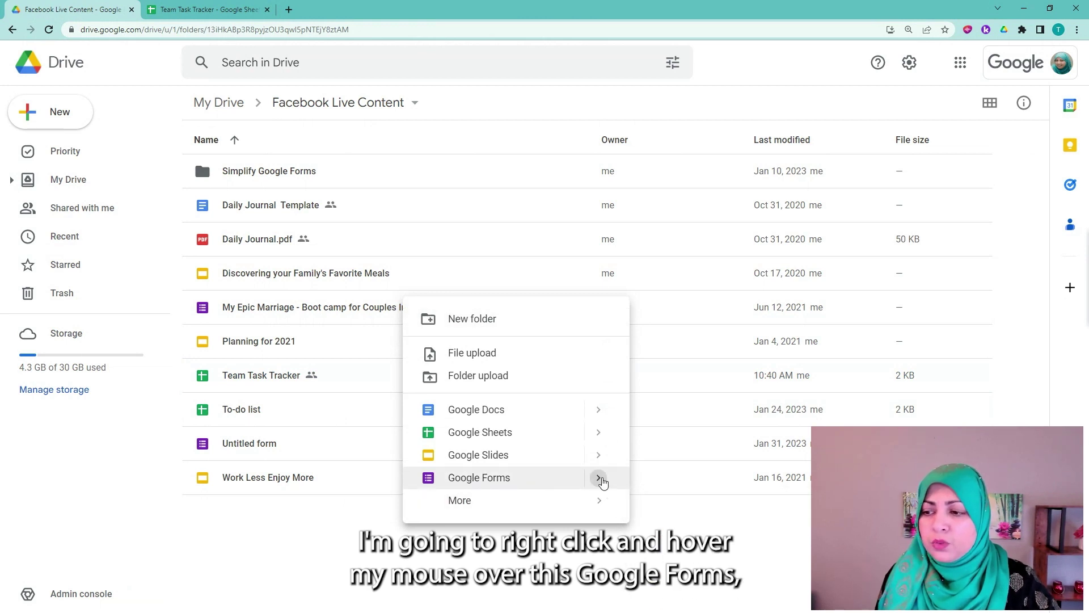
click(599, 480)
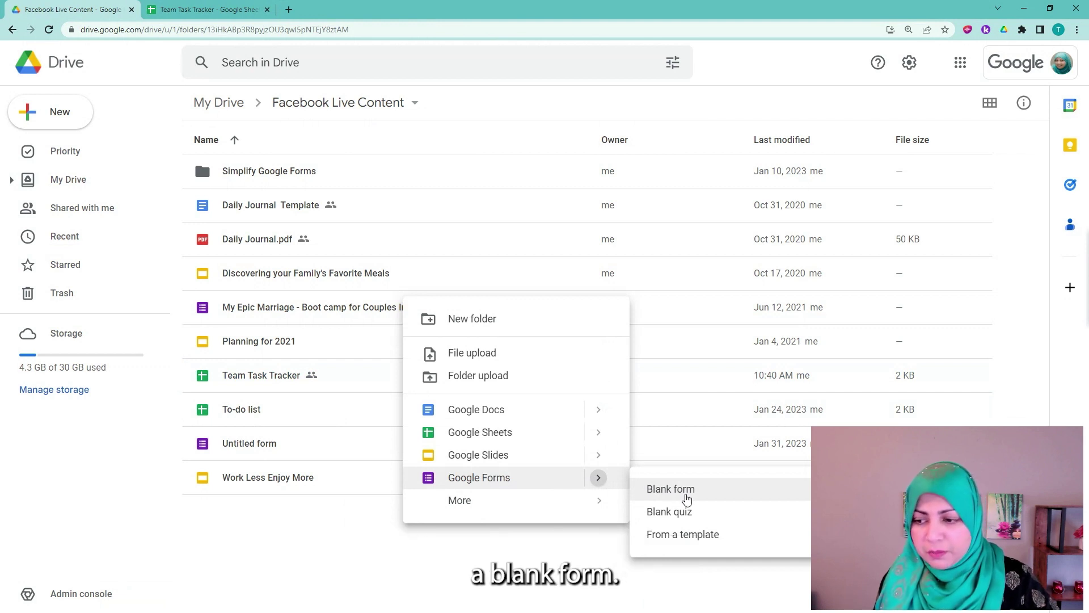
click(688, 494)
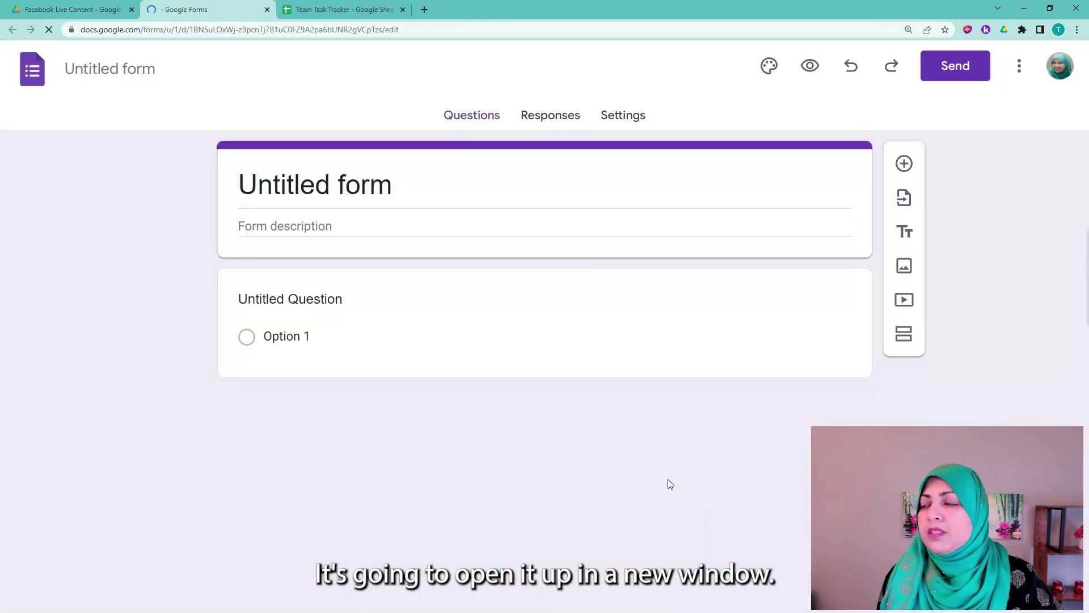
Rename the untitled form as "Team Requests"
click(110, 70)
text(Te)
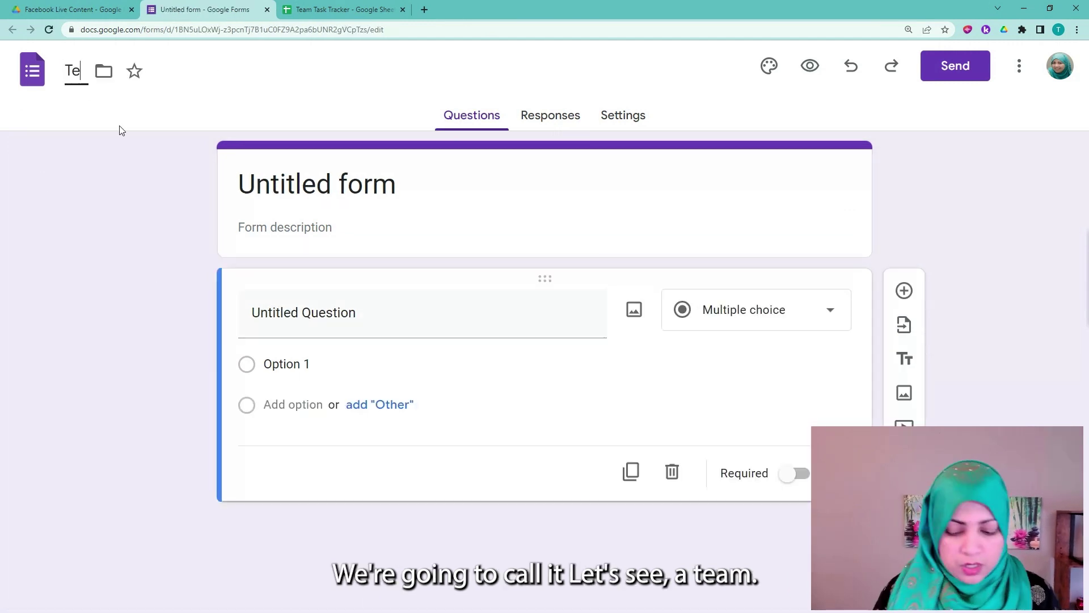
text(am Reque)
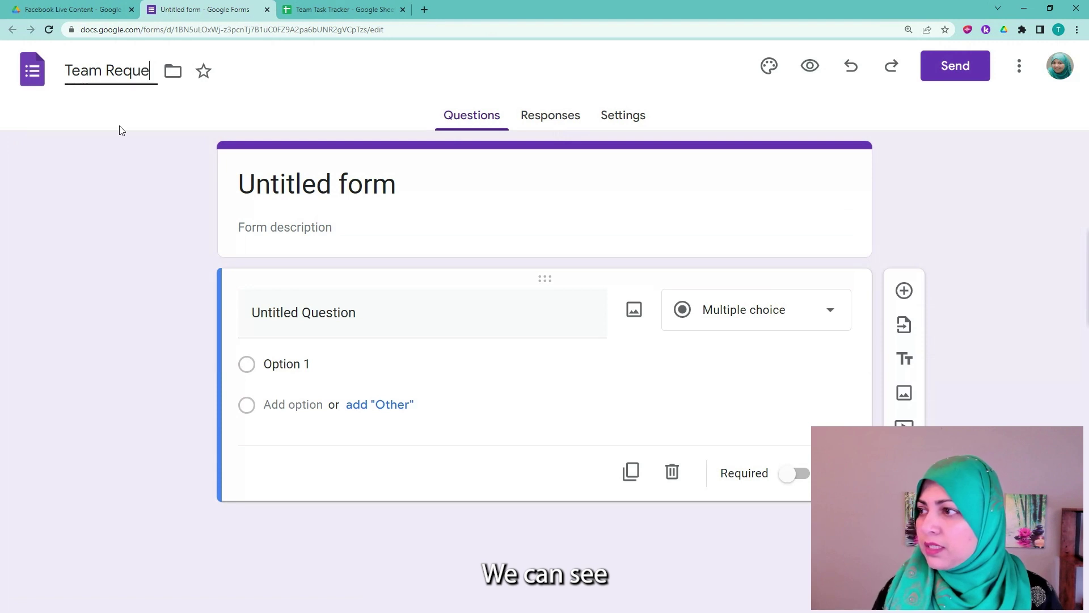
text(st)
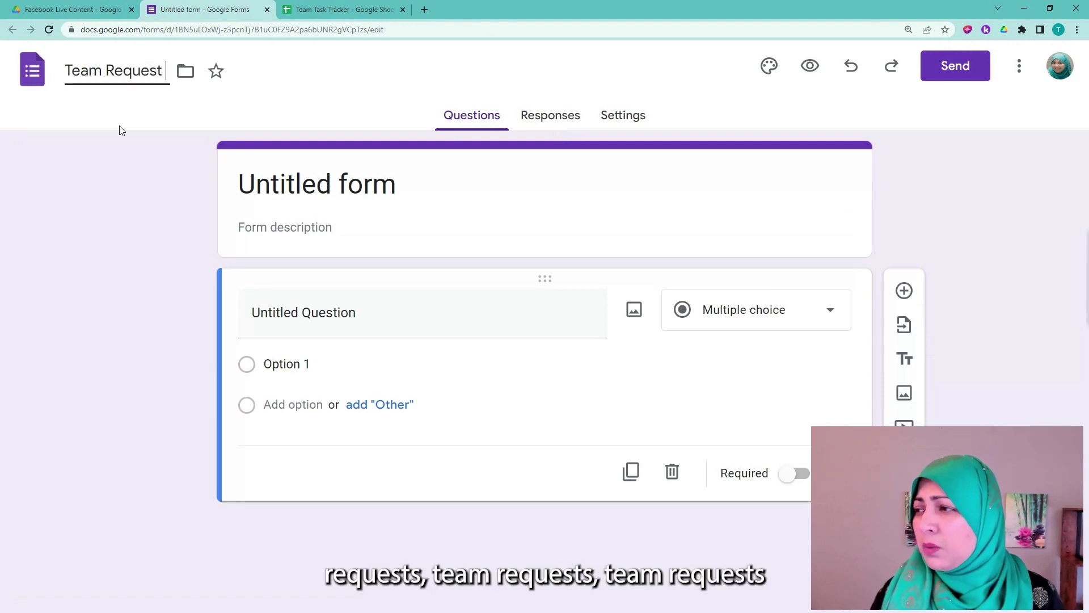
text(s)
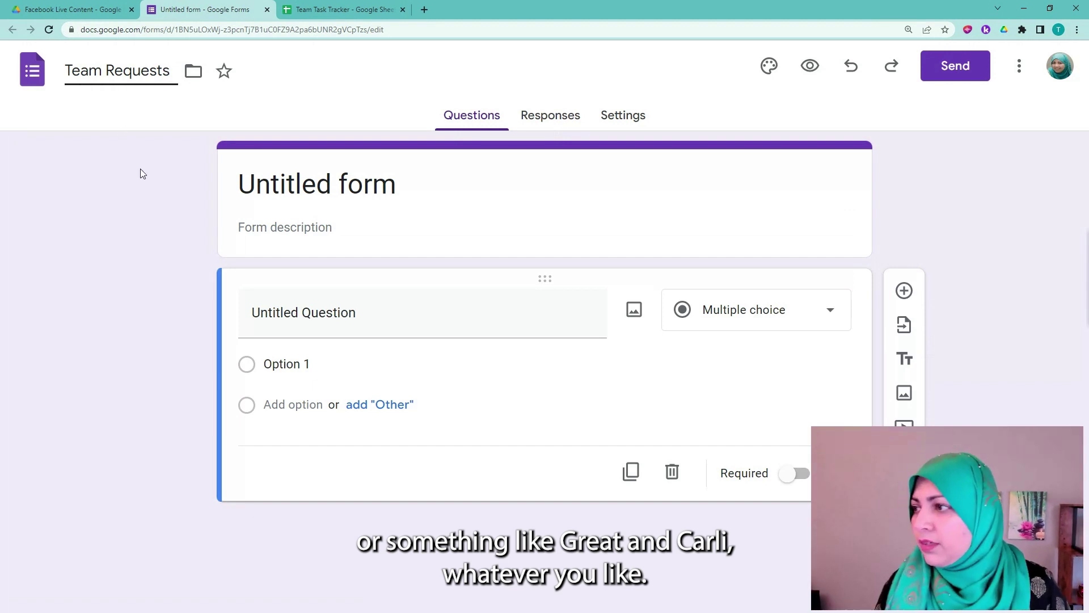
Title the first question "Task Description" as a Paragraph question and make it required
click(368, 323)
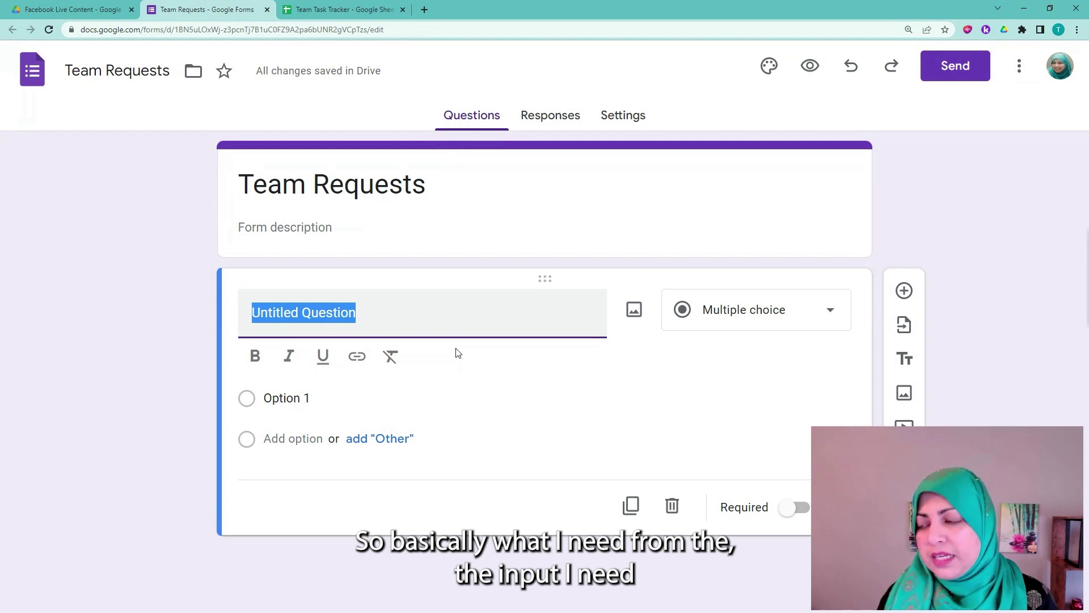
text(Task )
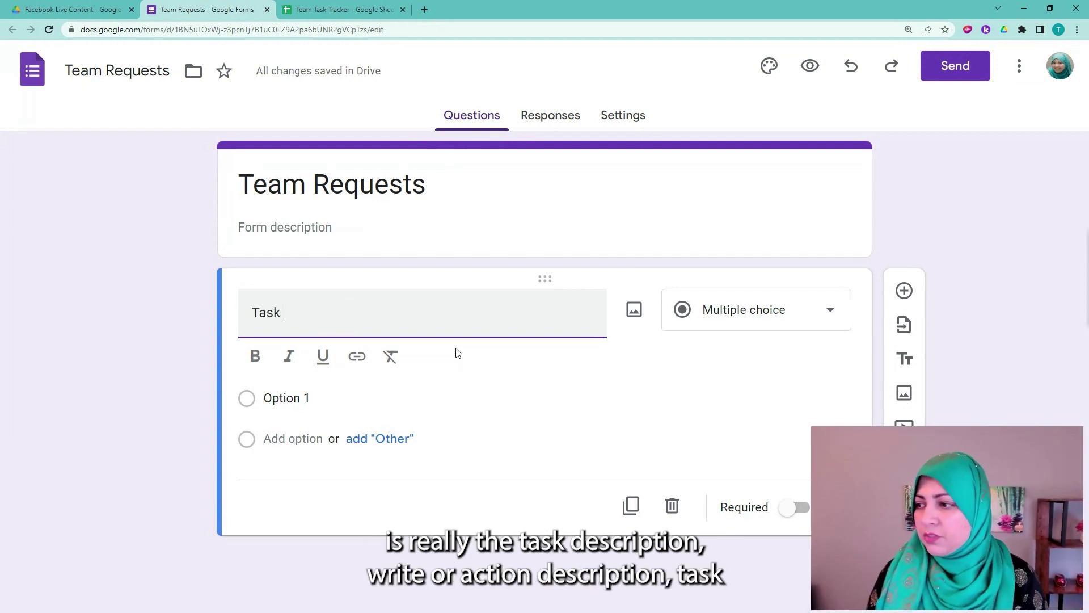
text(Descr)
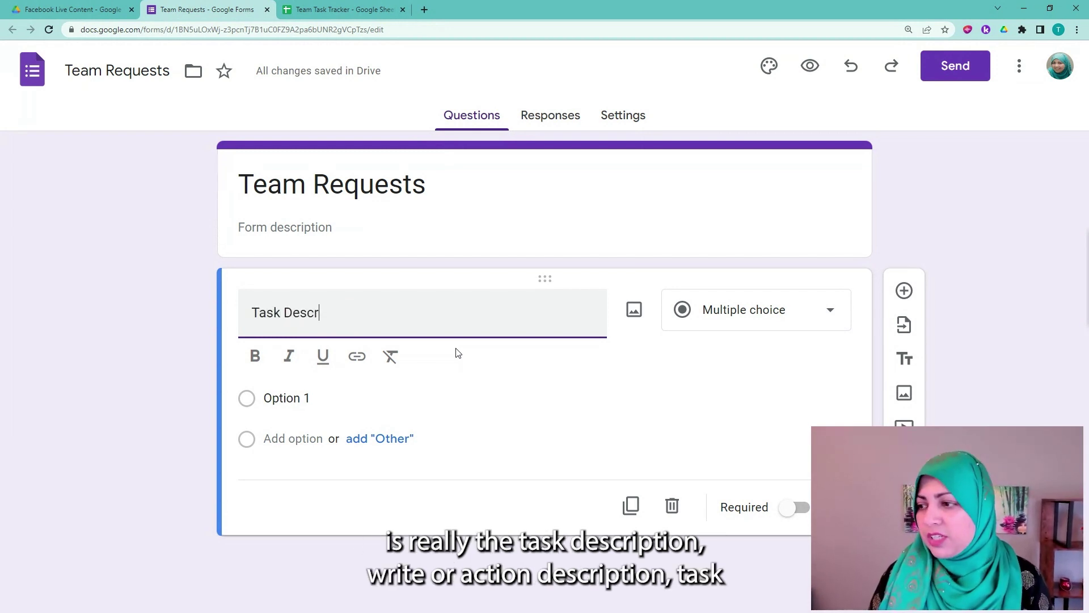
text(ip)
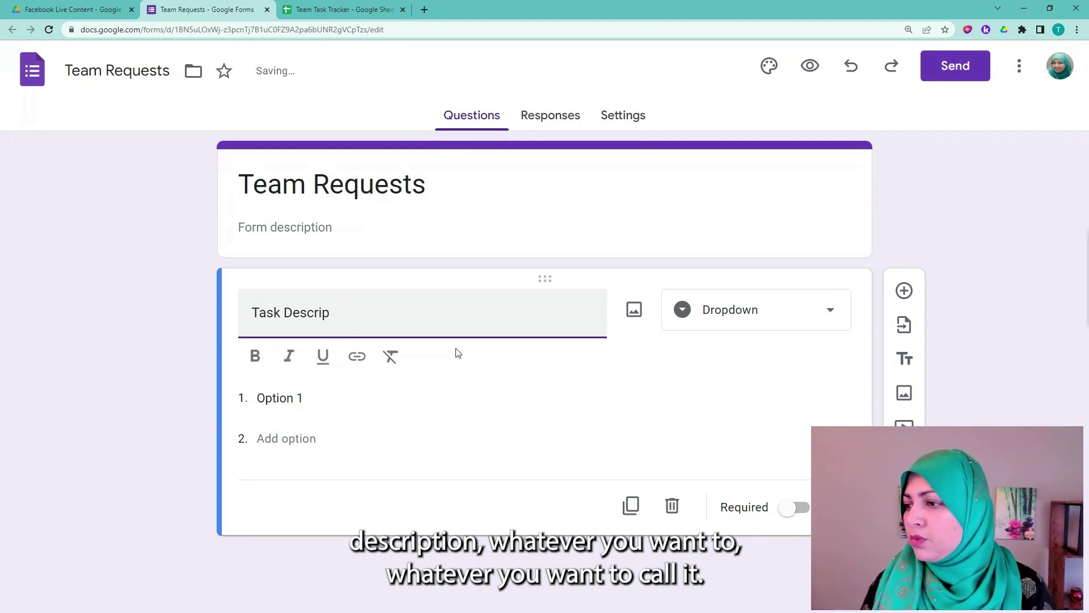
text(tion)
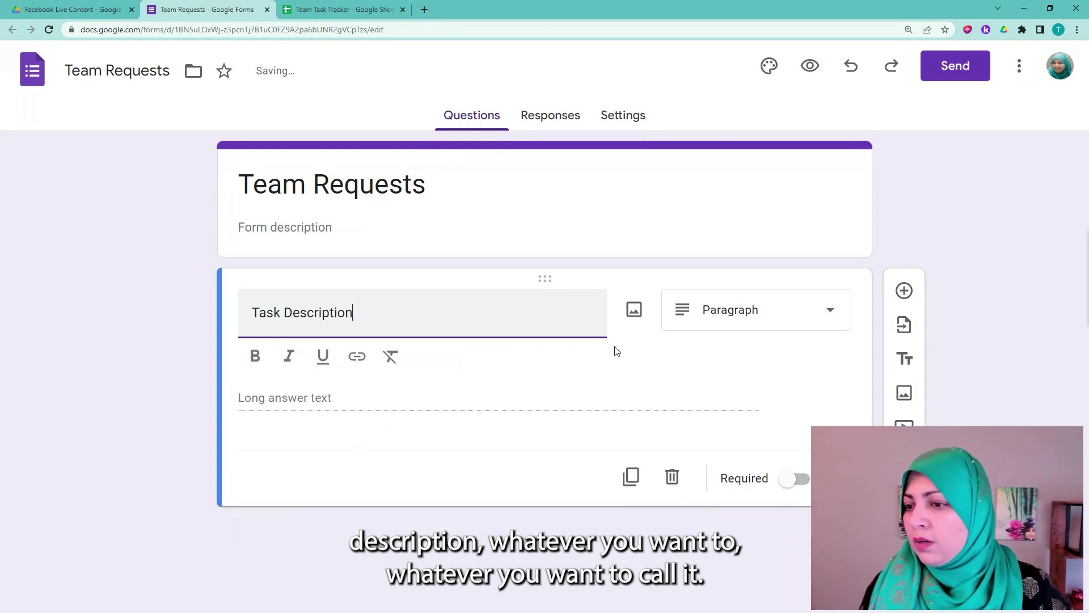
click(805, 482)
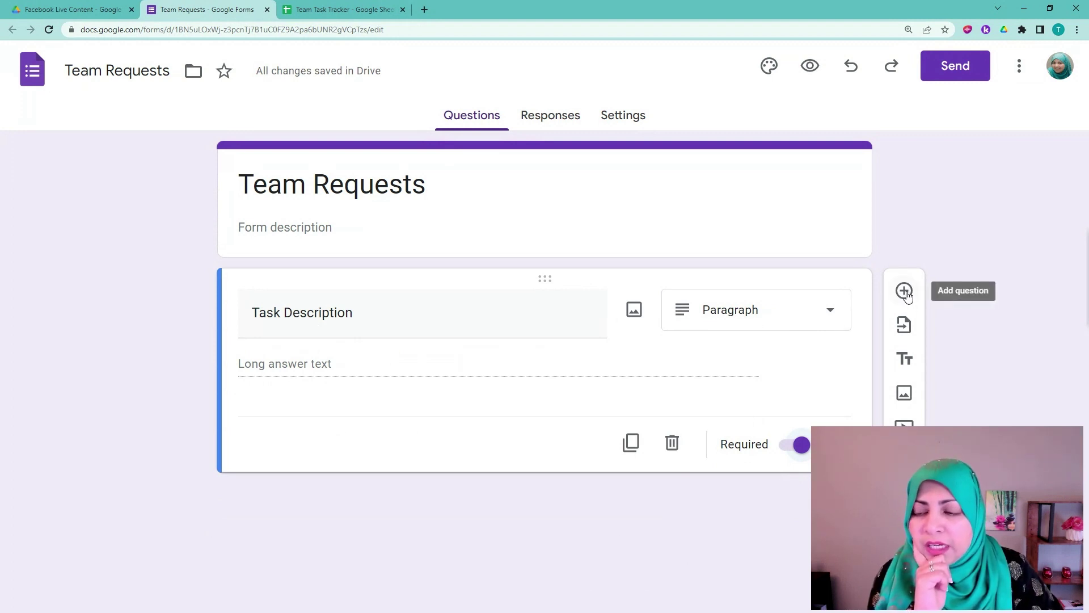
Add a second question of the Date type titled "Date Requested By"
click(906, 292)
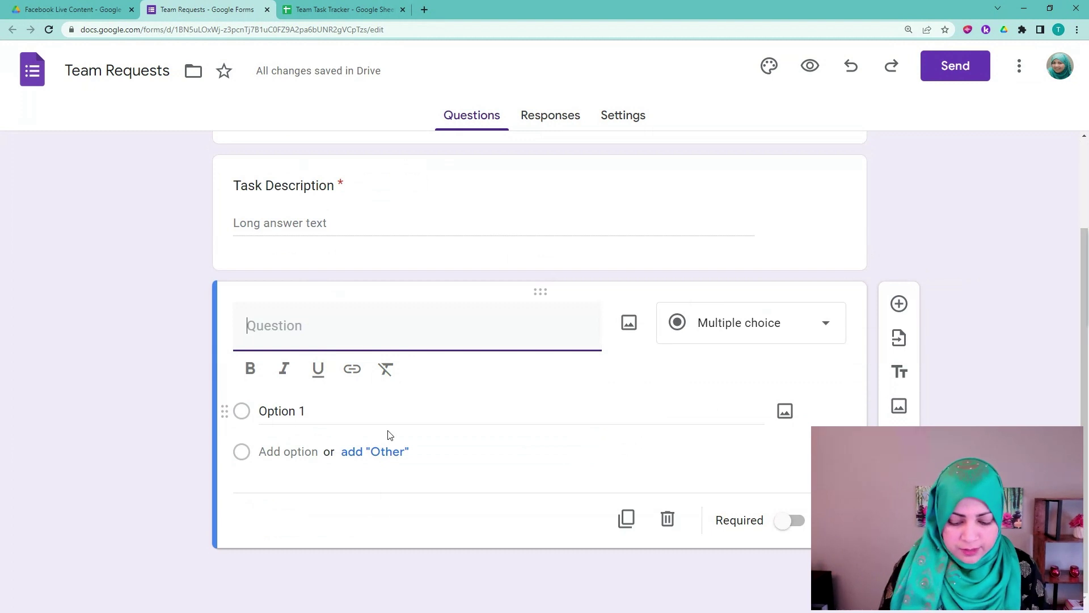
text(R)
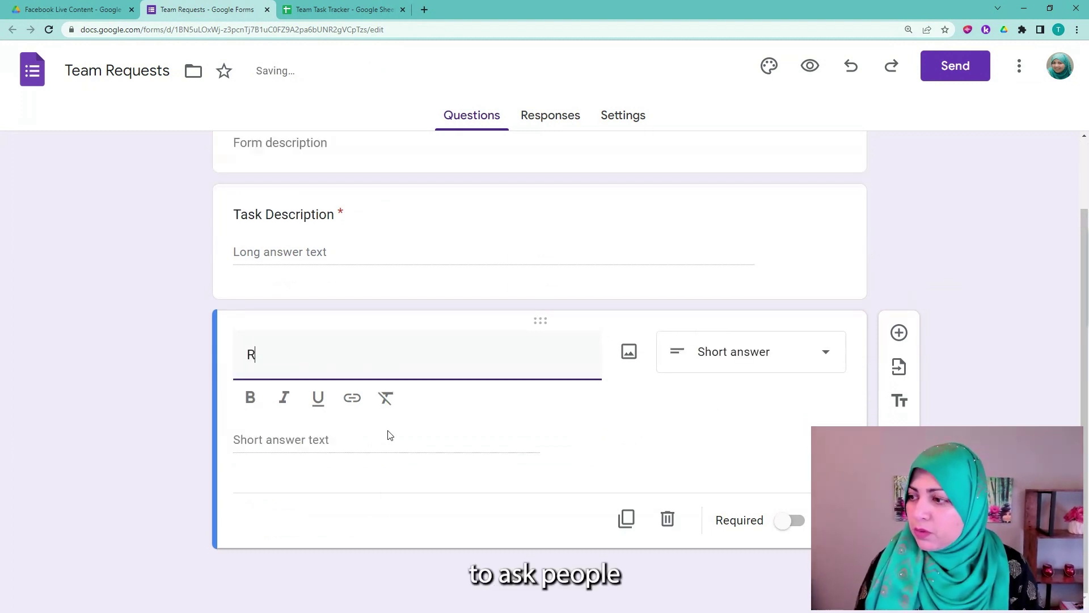
text(e)
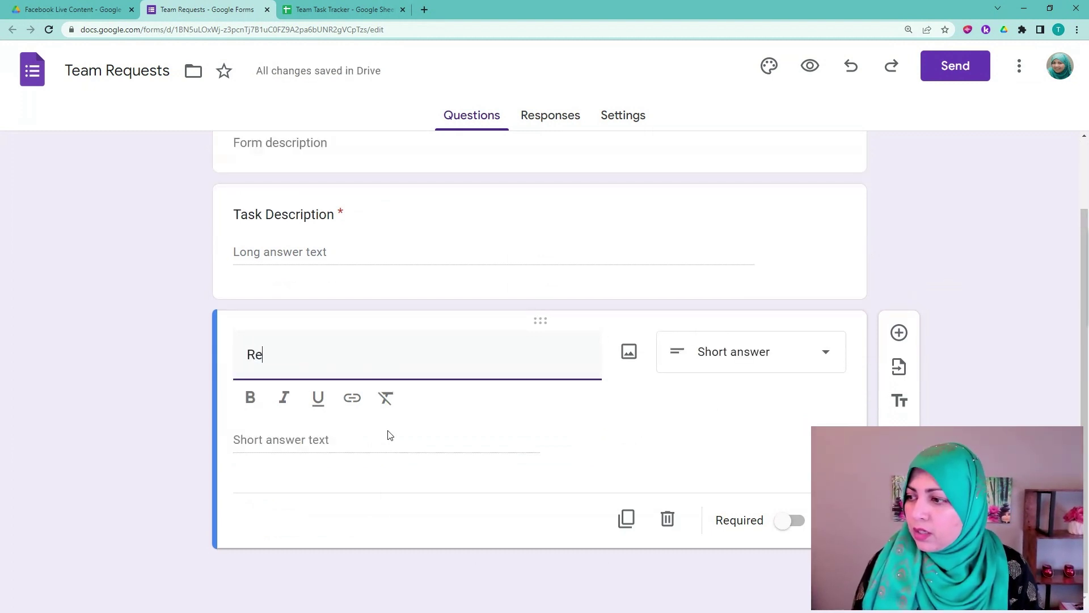
text(quest)
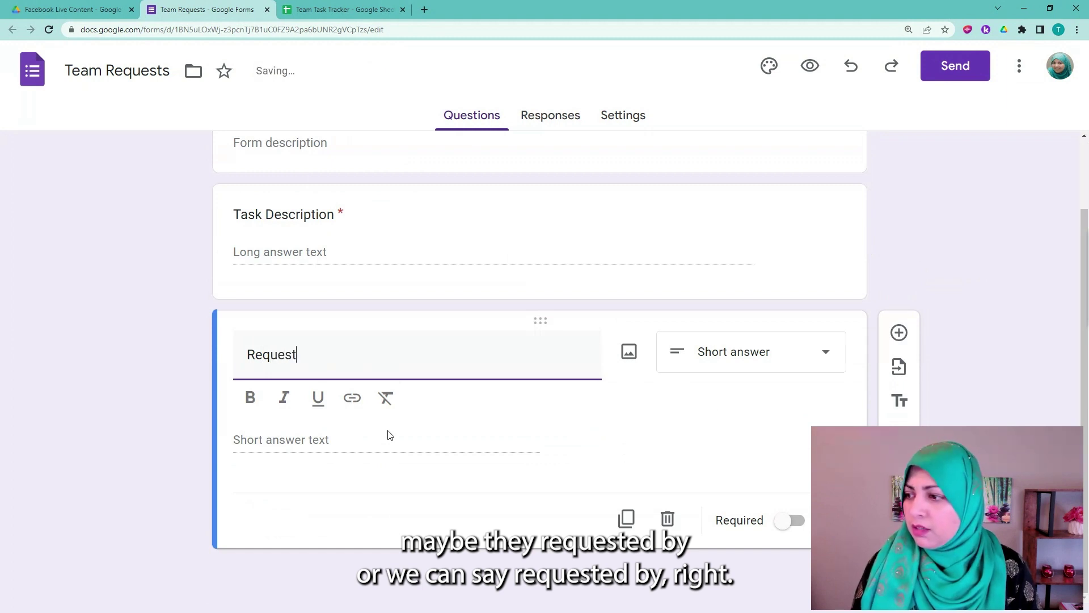
text(ed y)
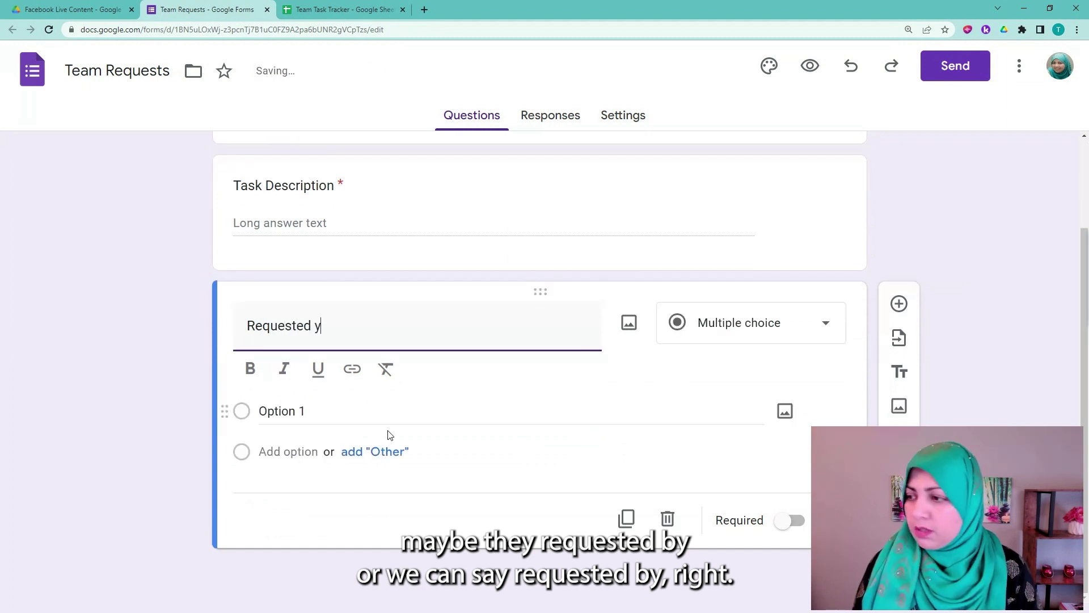
key(BackSpace)
text(By)
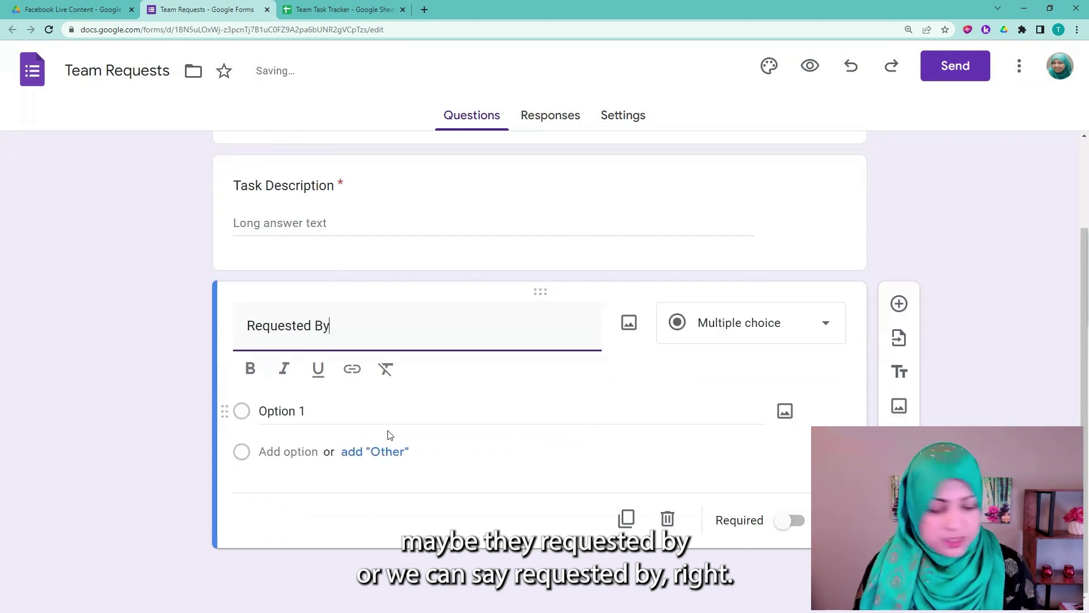
text(Date)
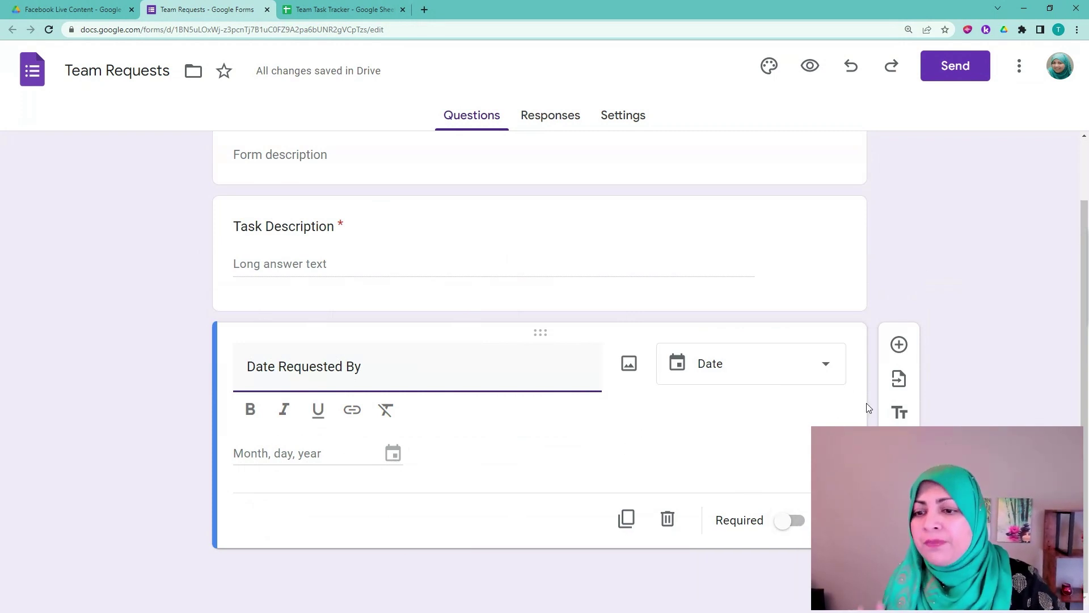
Add a third question titled "Comments" as an optional Paragraph question below Date Requested By
click(900, 345)
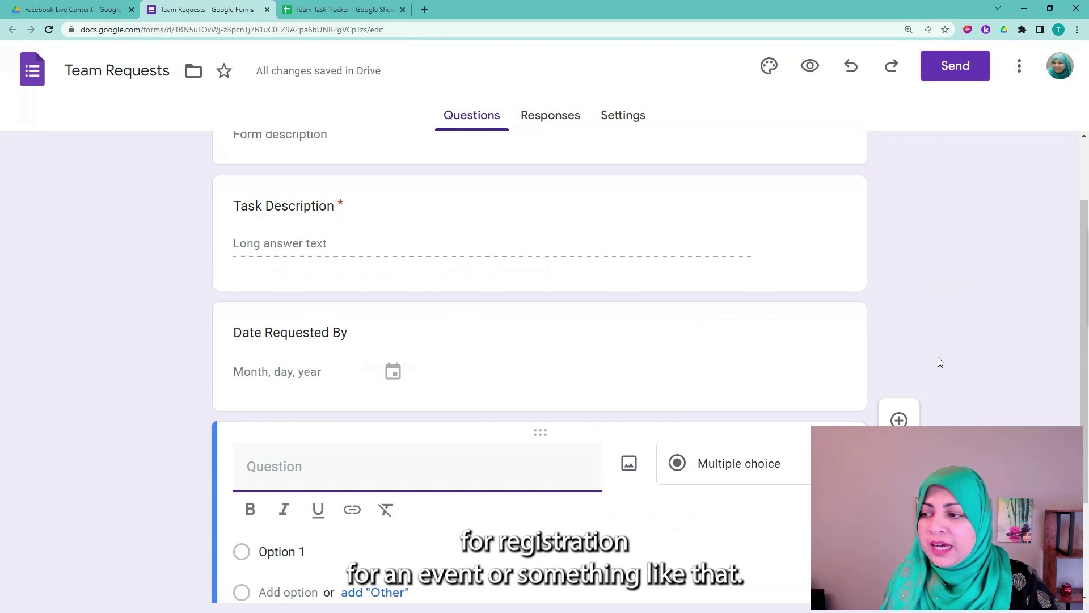
text(Co)
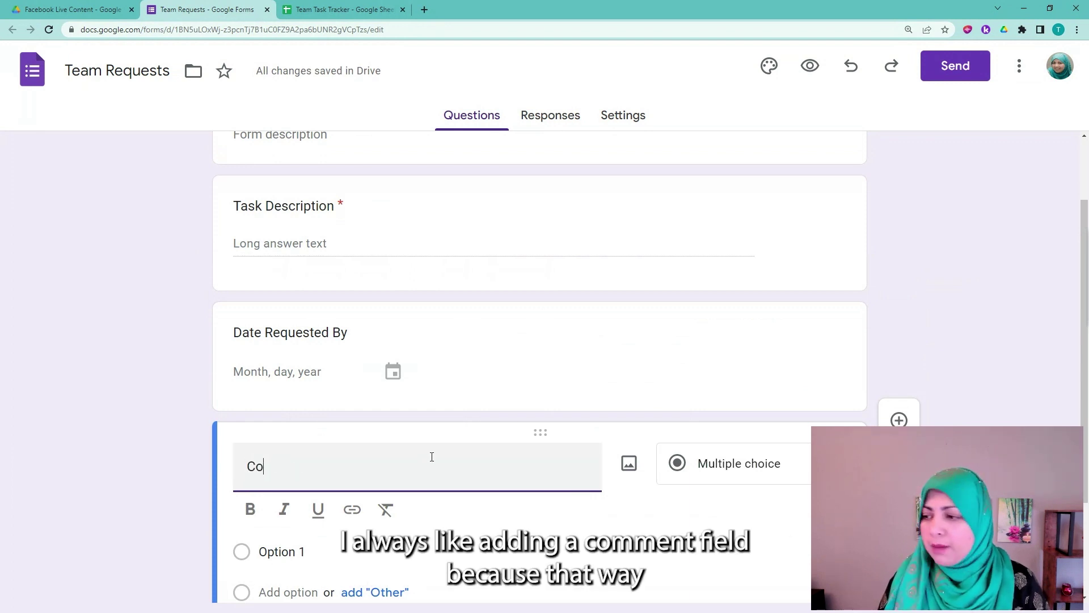
text(mments)
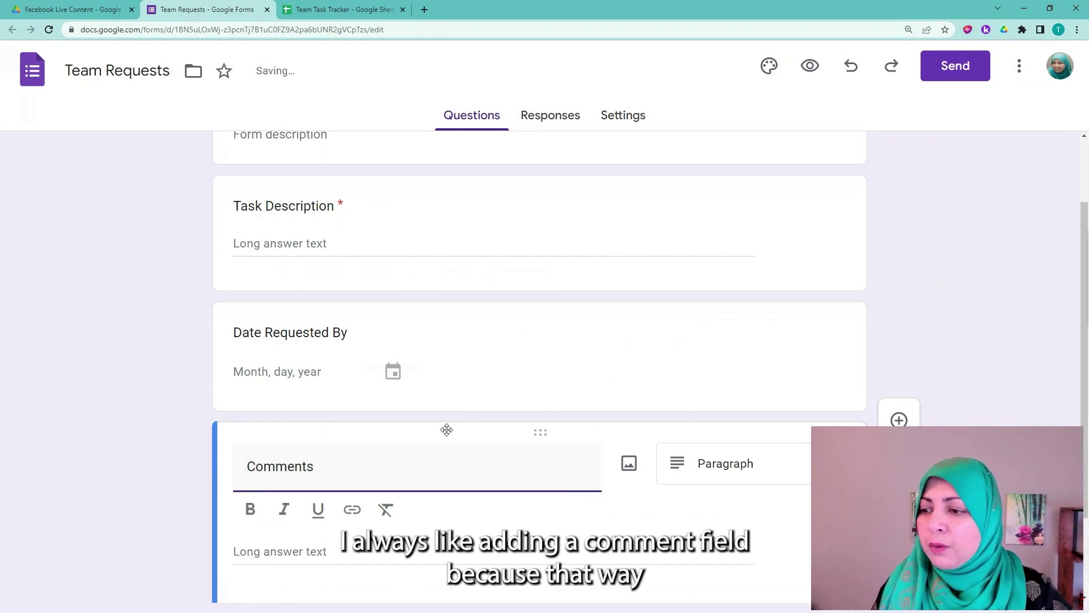
scroll(461, 428, down, 2)
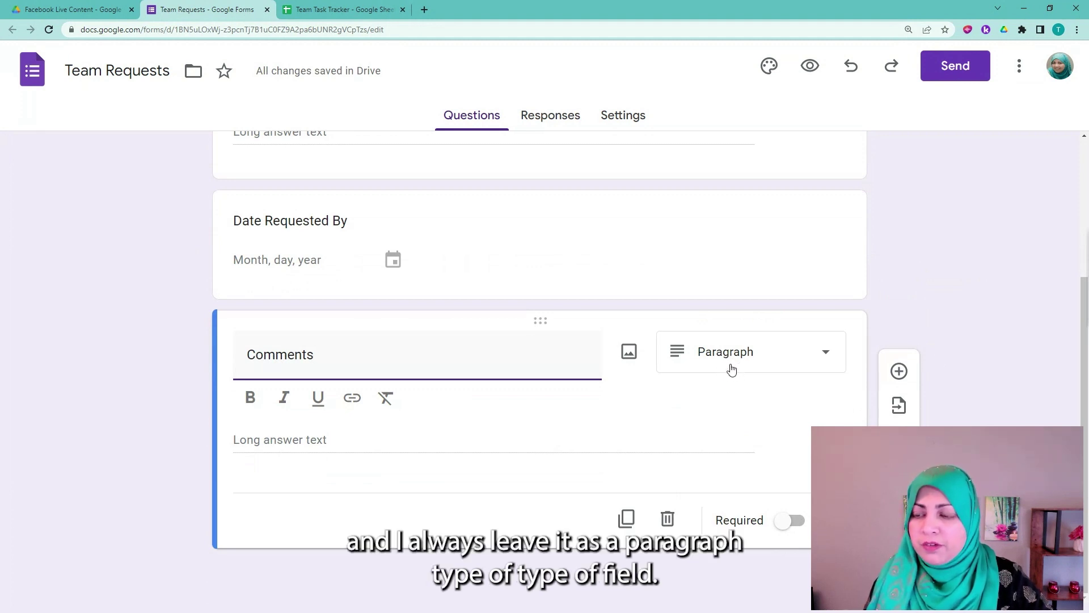
scroll(860, 319, up, 4)
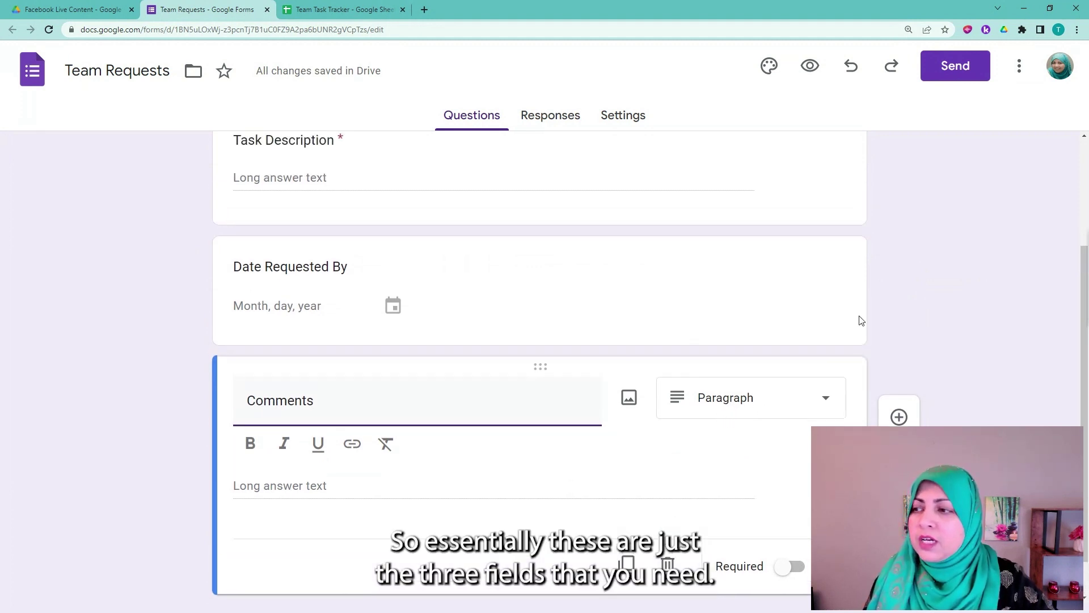
scroll(820, 327, down, 4)
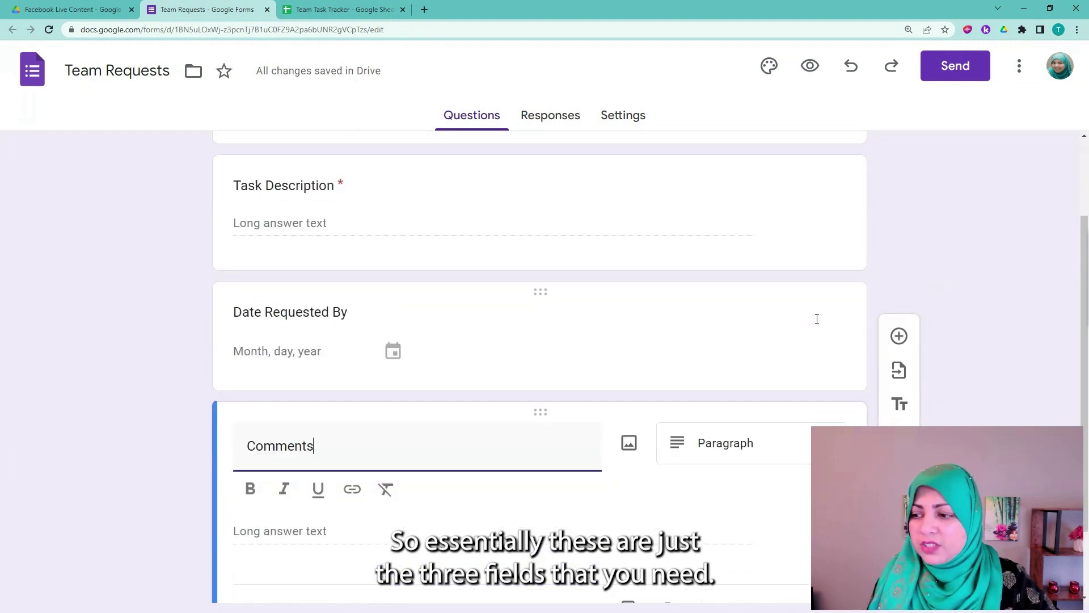
Switch to the Team Task Tracker spreadsheet and examine its Task Description, Target Completion Date, Action Owner and Status columns against the form's fields
click(320, 10)
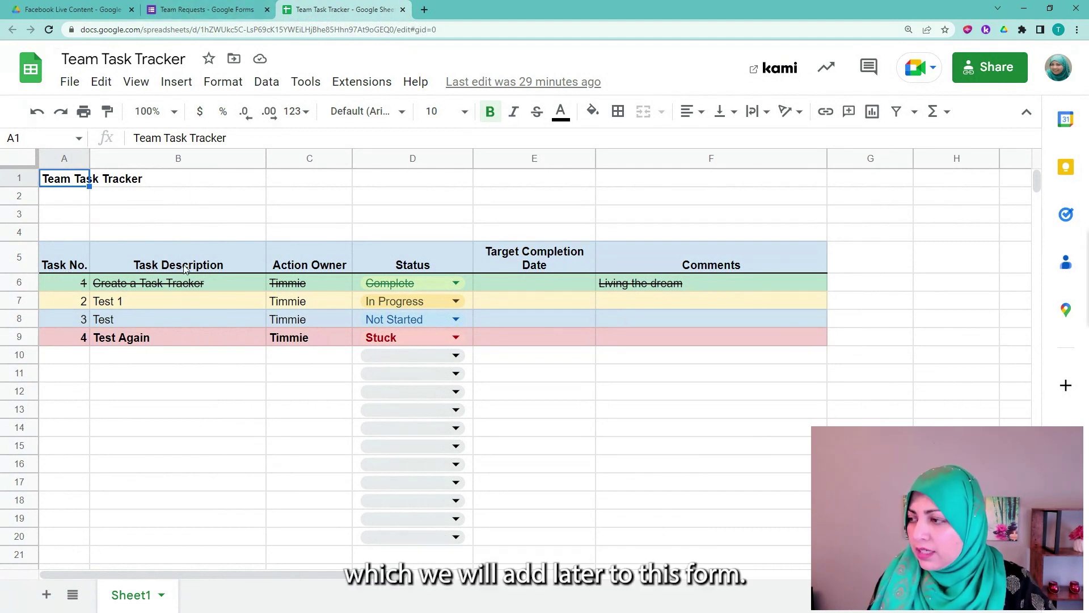
click(209, 12)
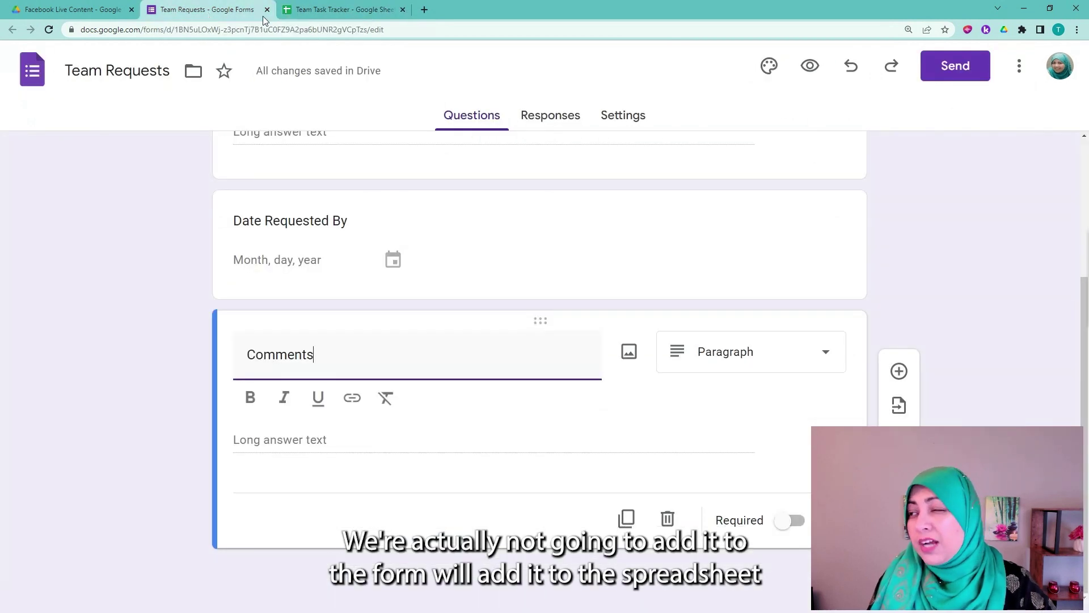
click(315, 12)
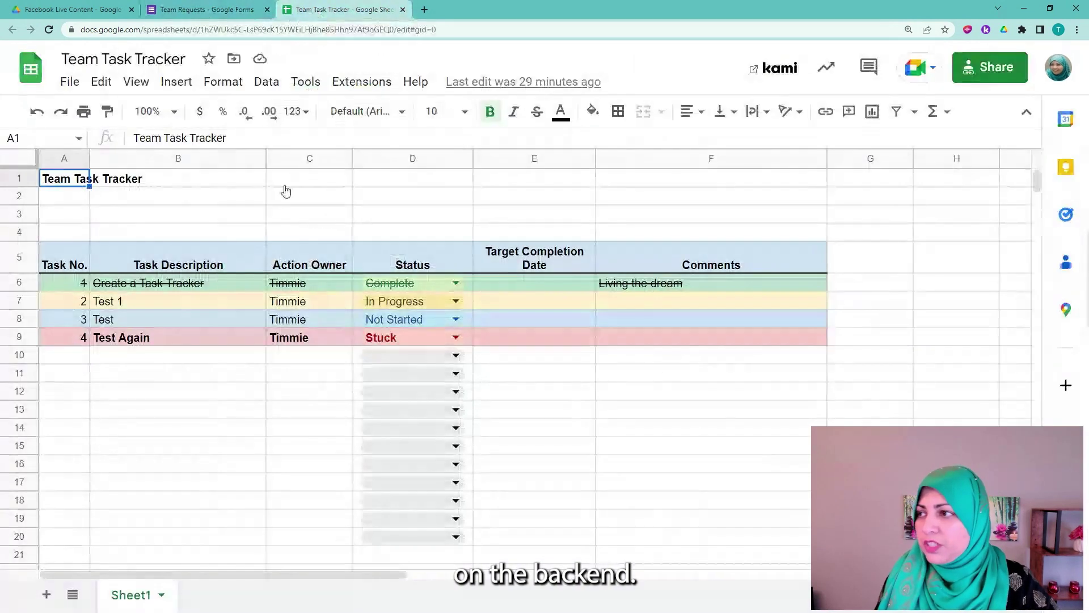
click(207, 159)
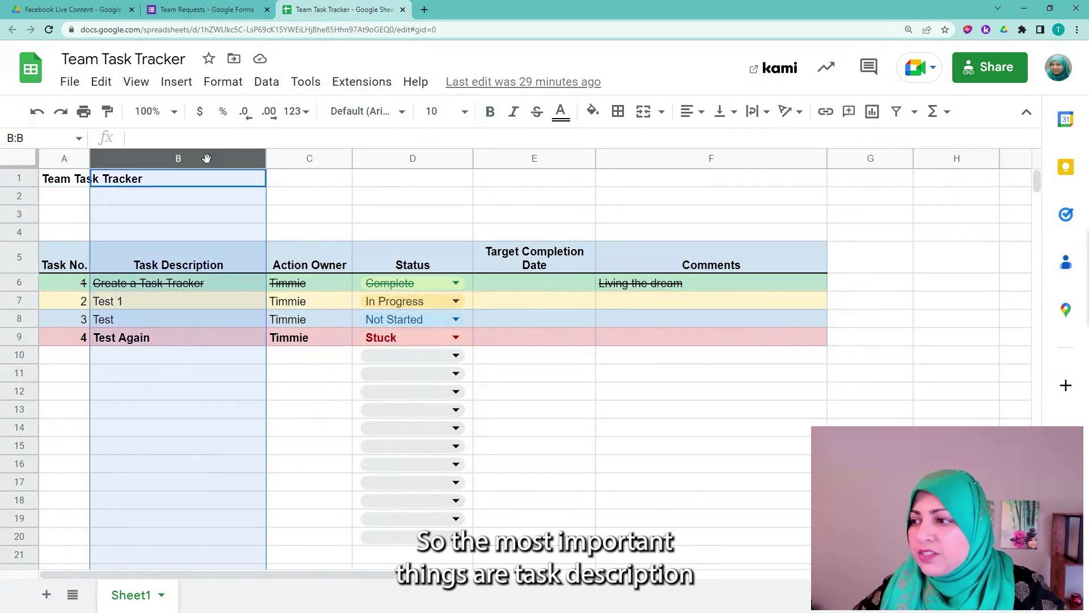
click(532, 157)
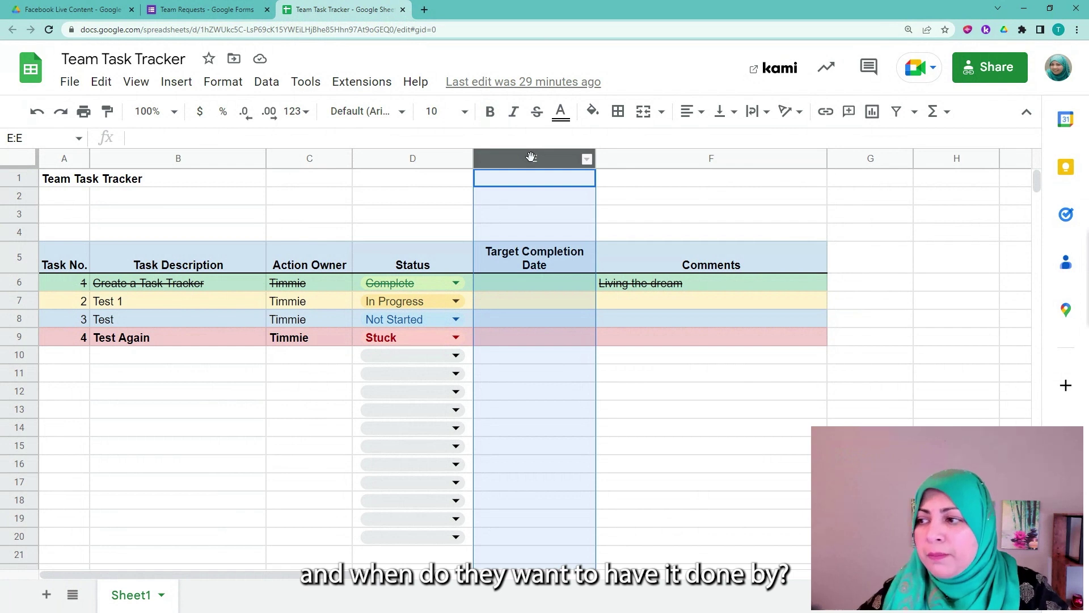
click(352, 160)
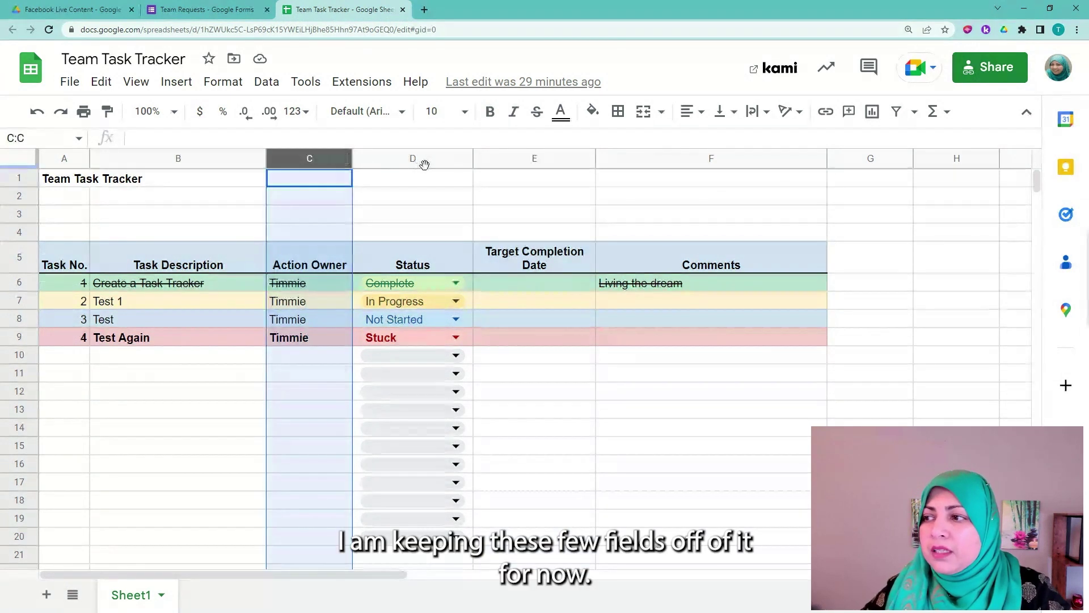
click(362, 164)
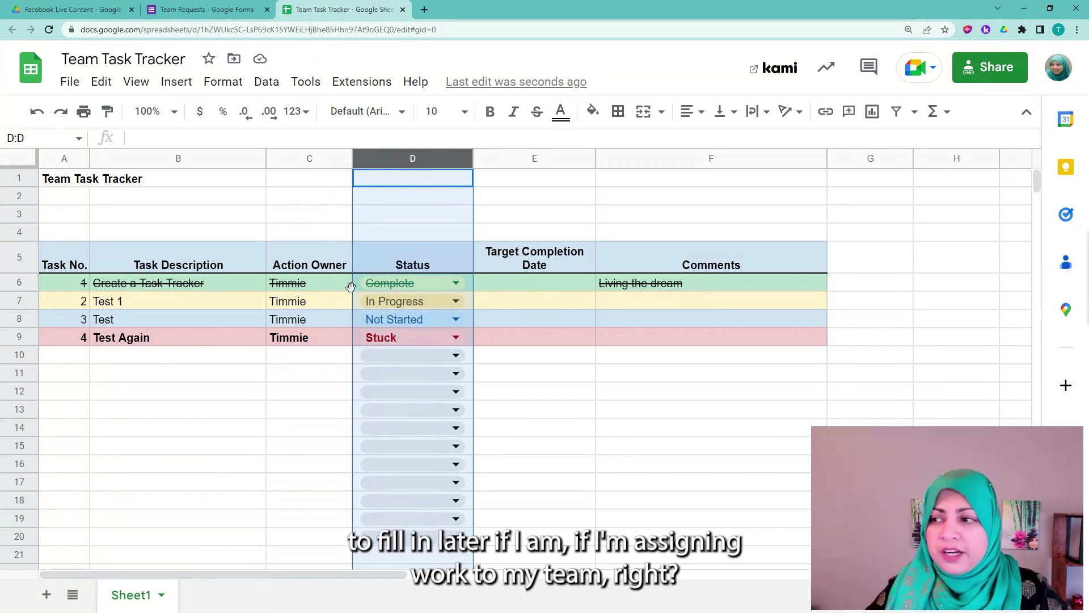
mouse_move(215, 17)
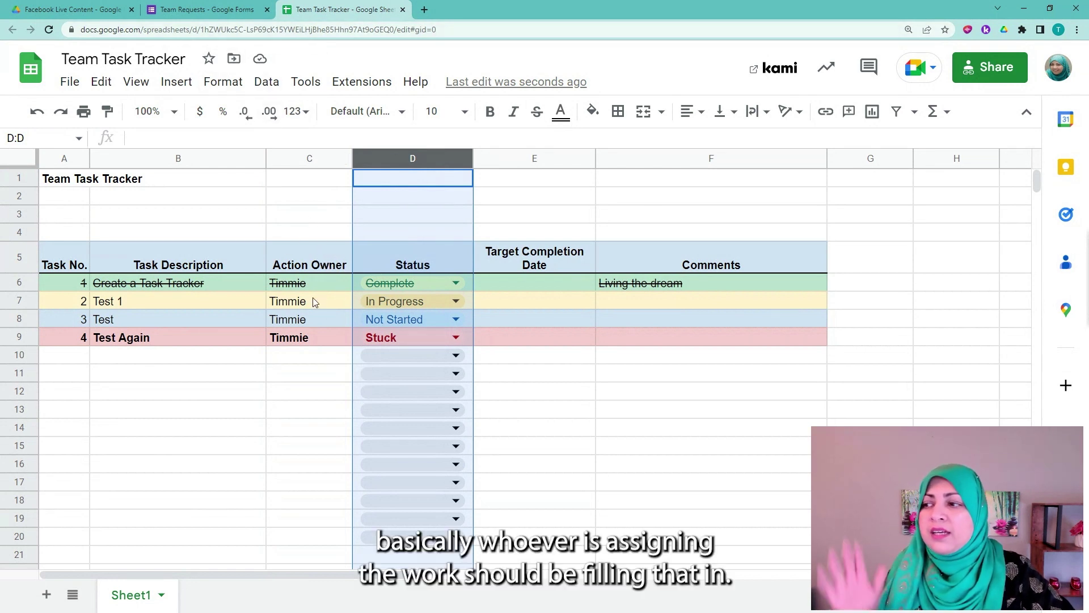
Return to the Team Requests form and add an untitled question of the Dropdown type below Comments
click(180, 10)
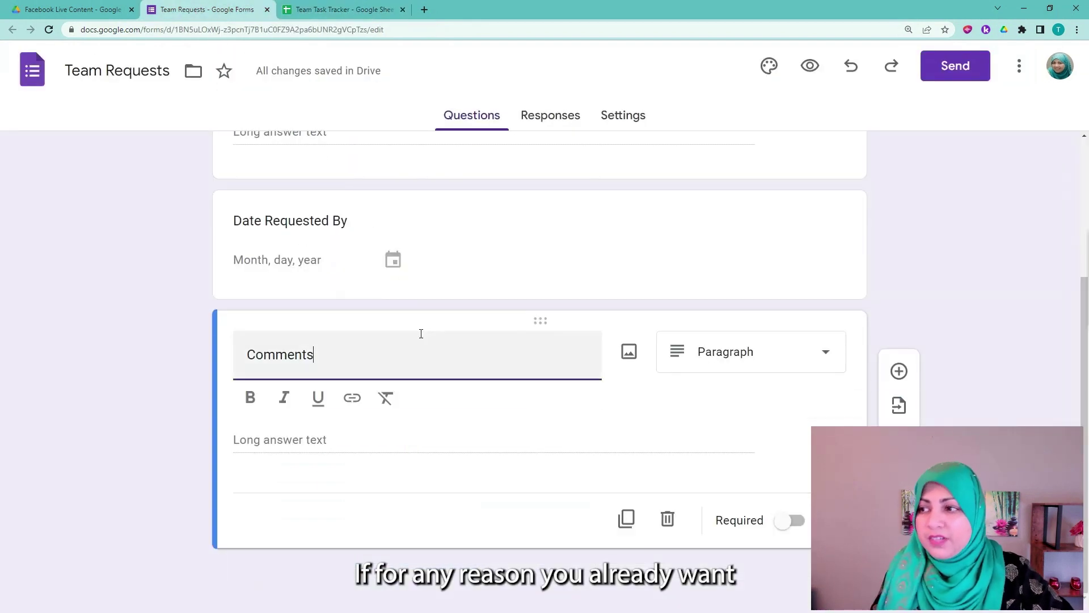
scroll(418, 333, up, 4)
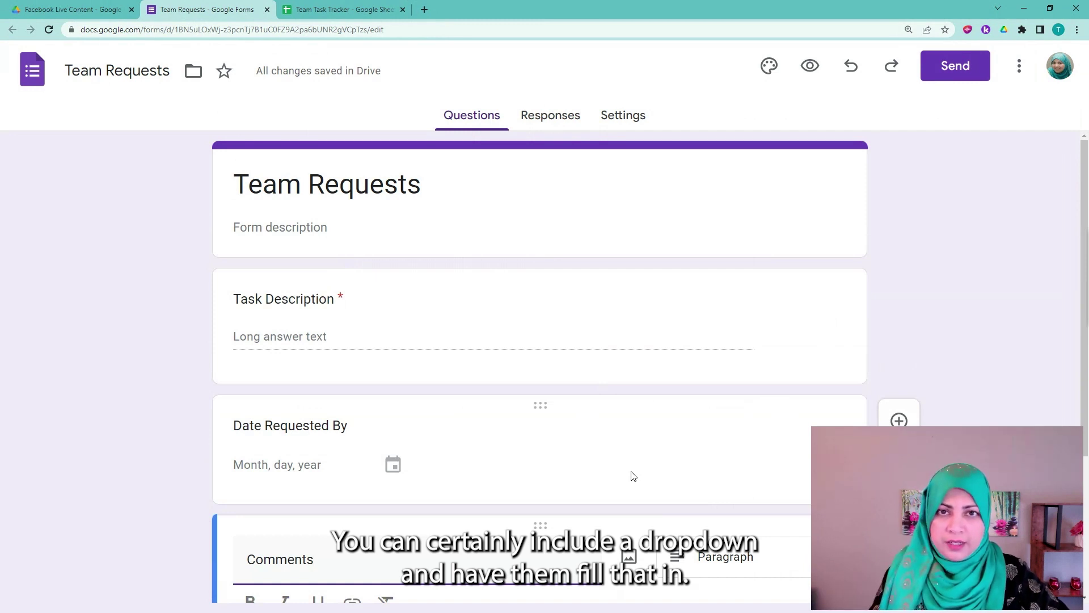
scroll(679, 500, down, 3)
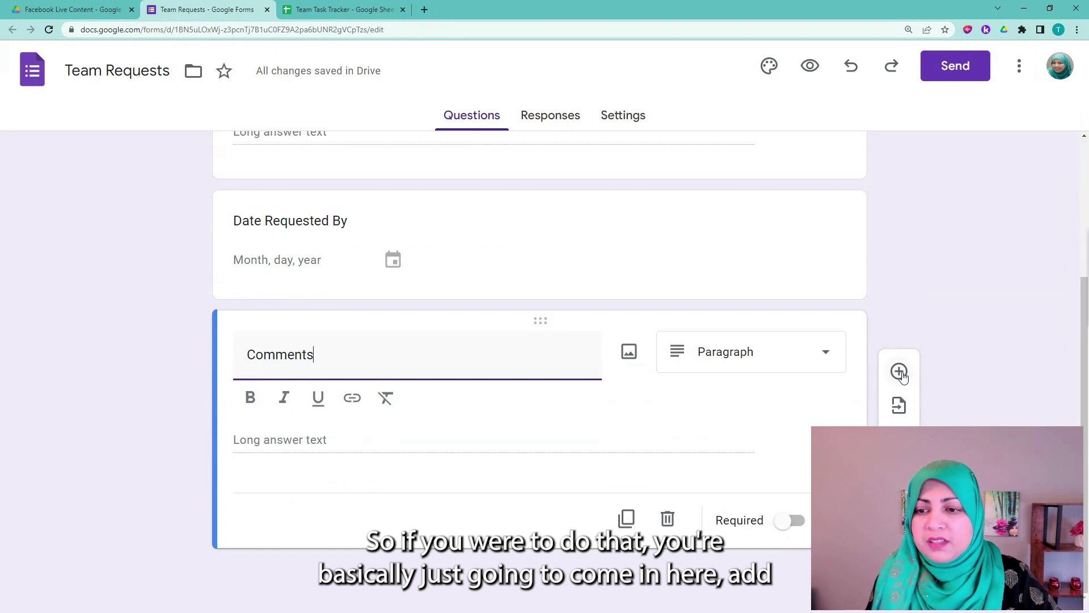
click(900, 372)
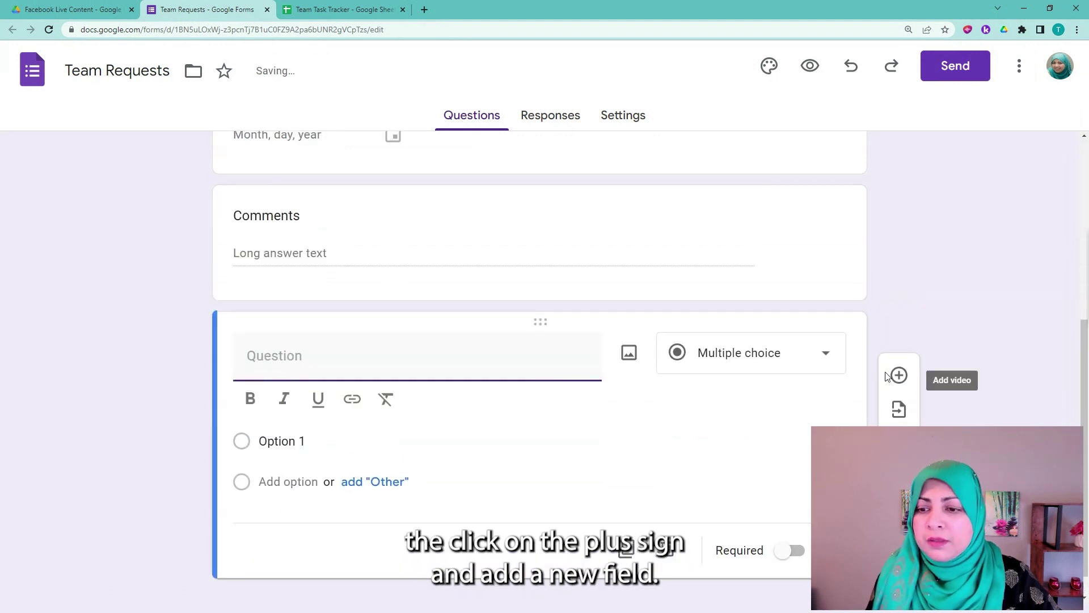
click(829, 358)
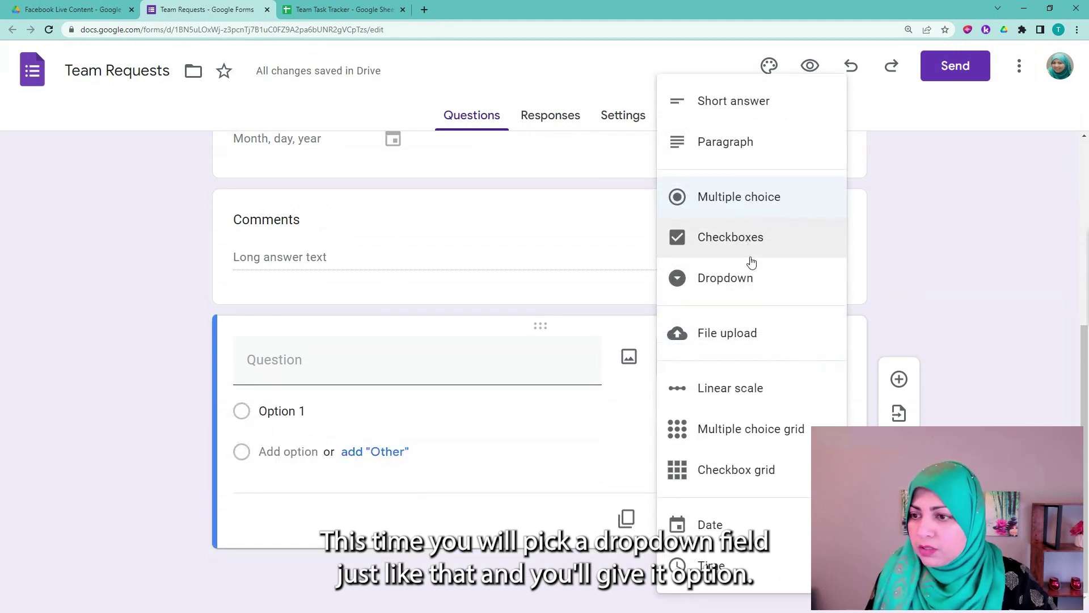
click(740, 283)
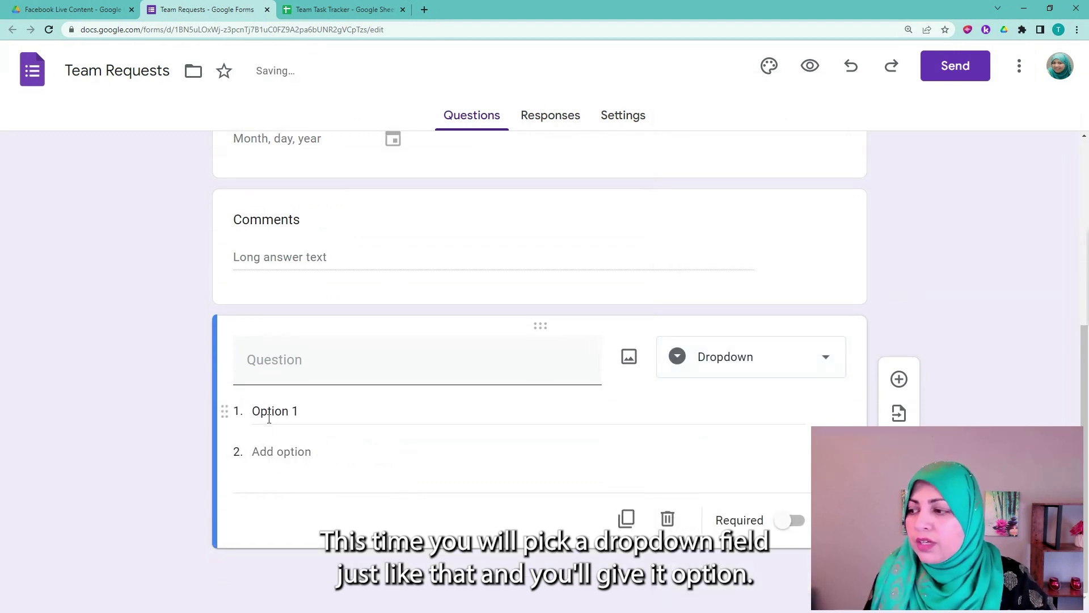
Delete the untitled Dropdown question below Comments
click(256, 411)
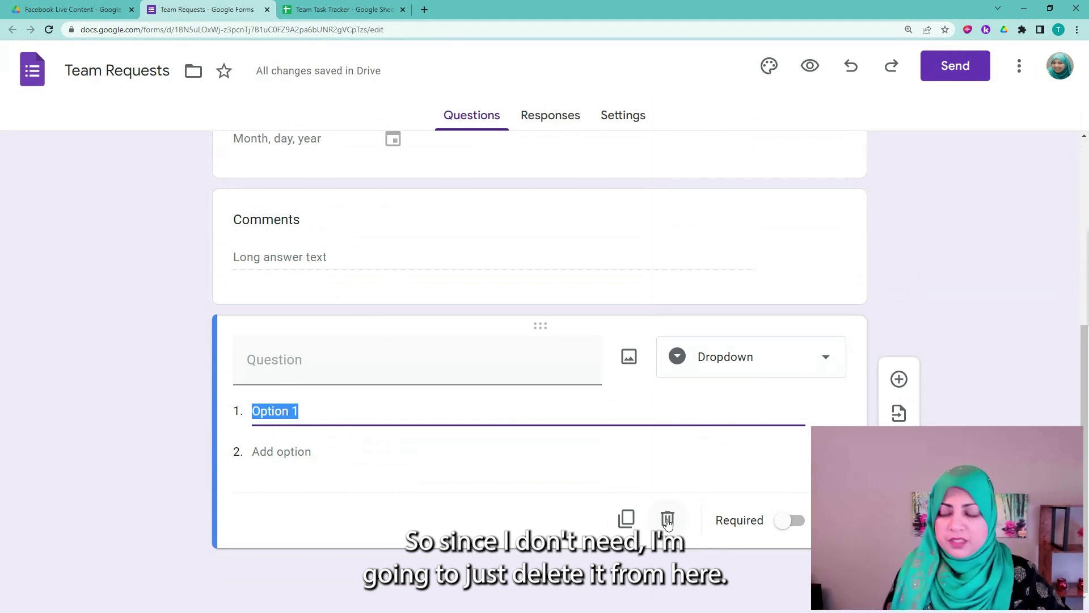
click(667, 521)
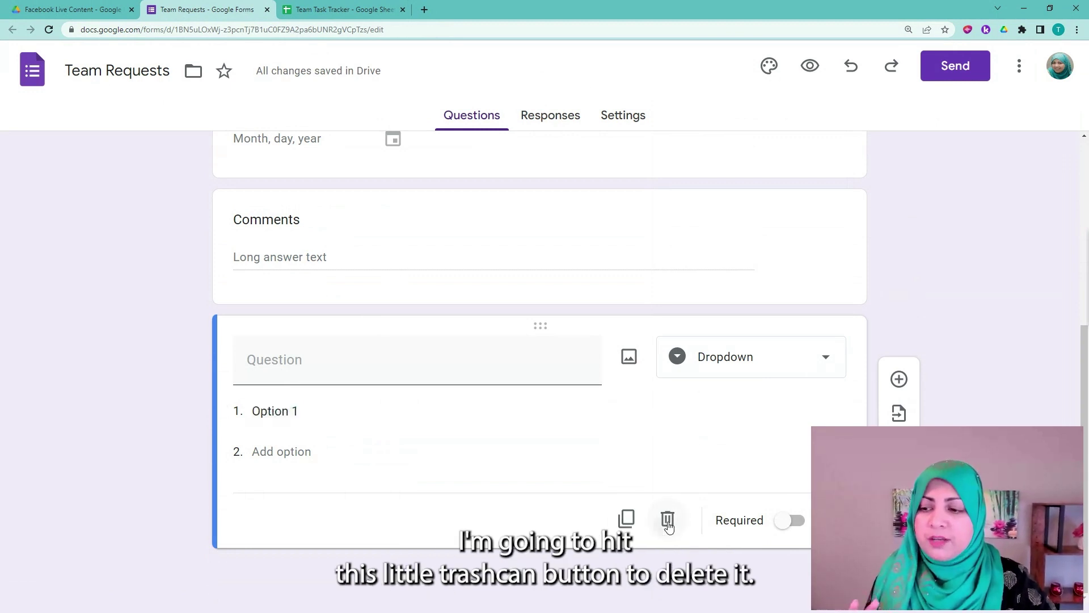
scroll(405, 316, up, 3)
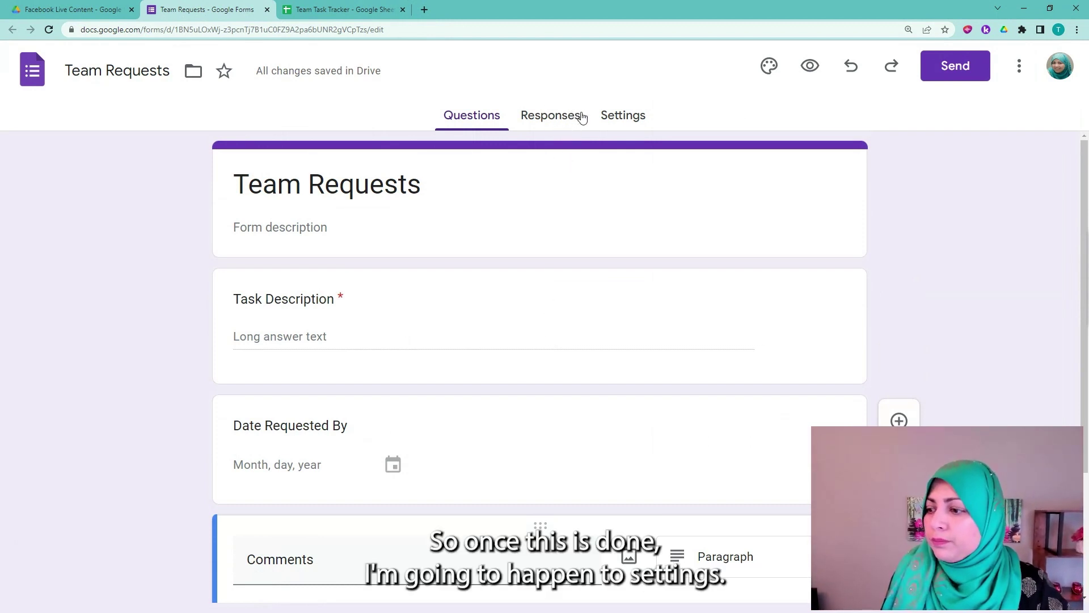
click(624, 121)
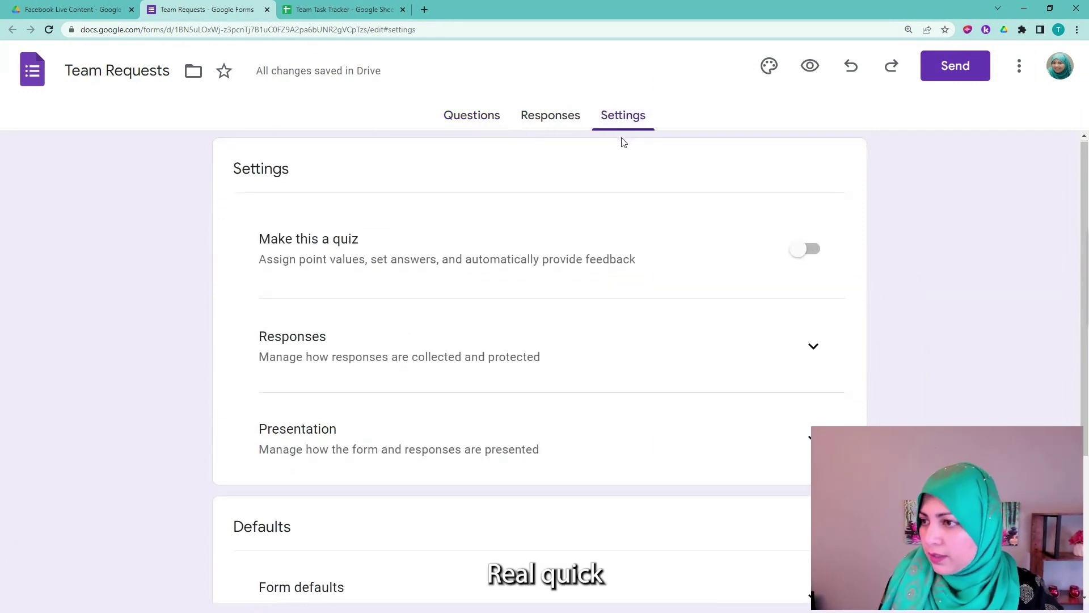
scroll(623, 139, down, 2)
scroll(585, 122, up, 2)
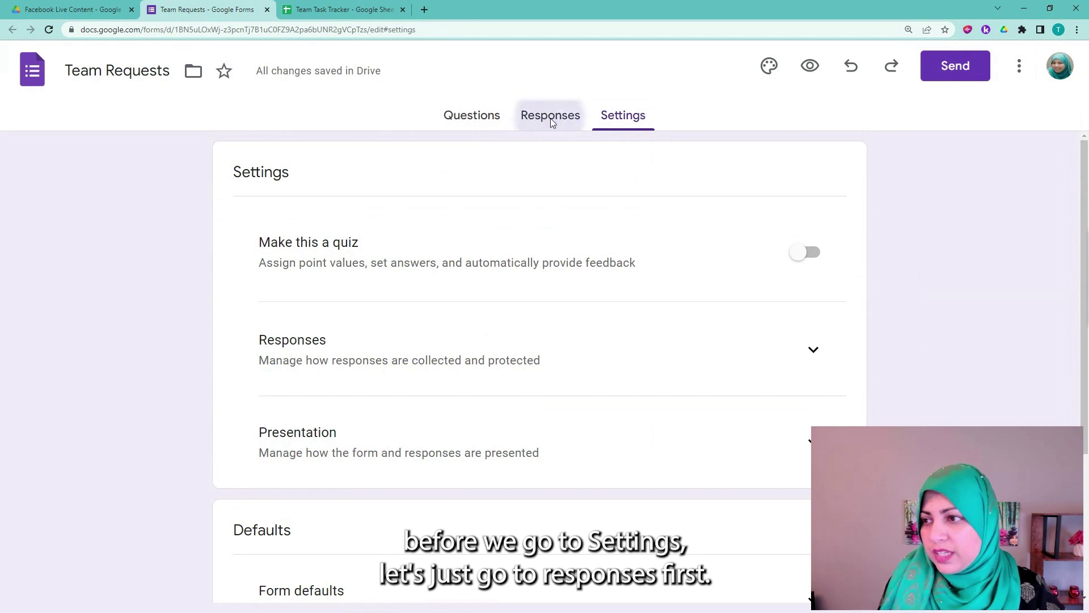
Link the form's responses to the existing Team Task Tracker spreadsheet instead of a new one
click(552, 122)
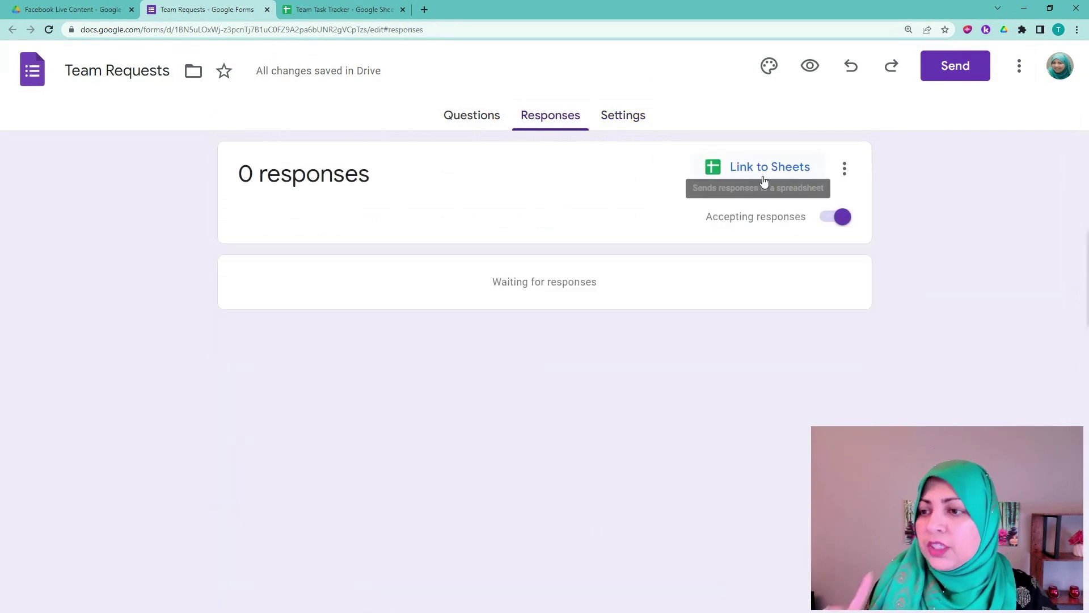
click(845, 174)
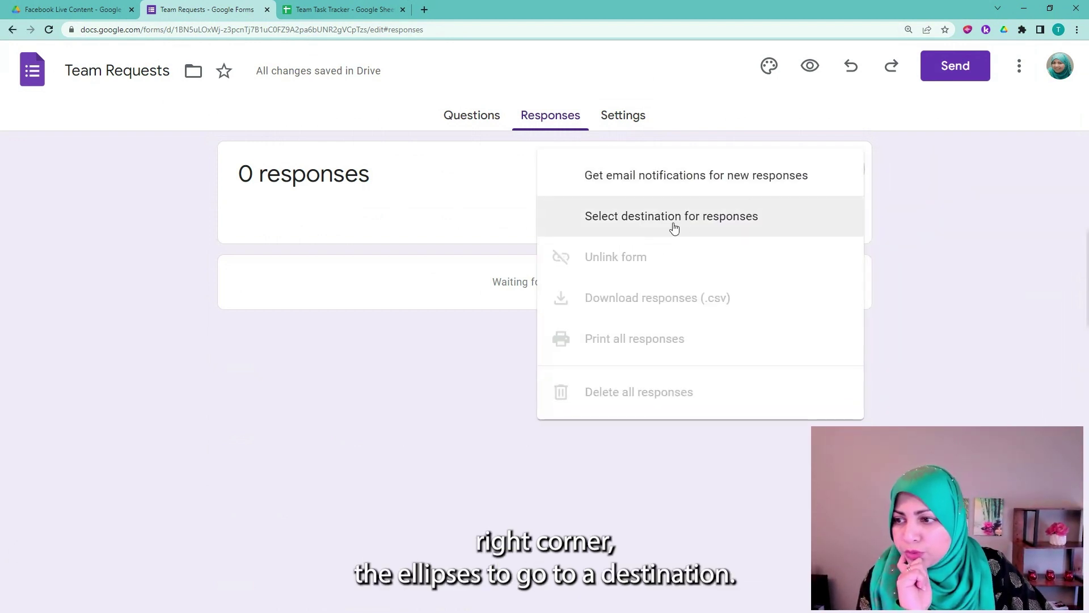
click(931, 187)
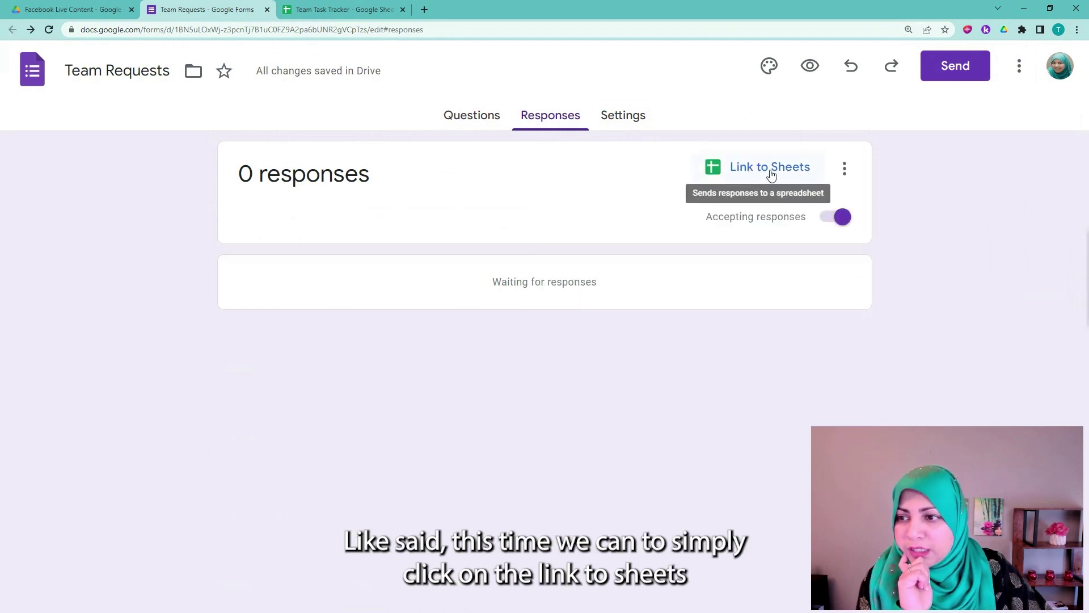
click(772, 173)
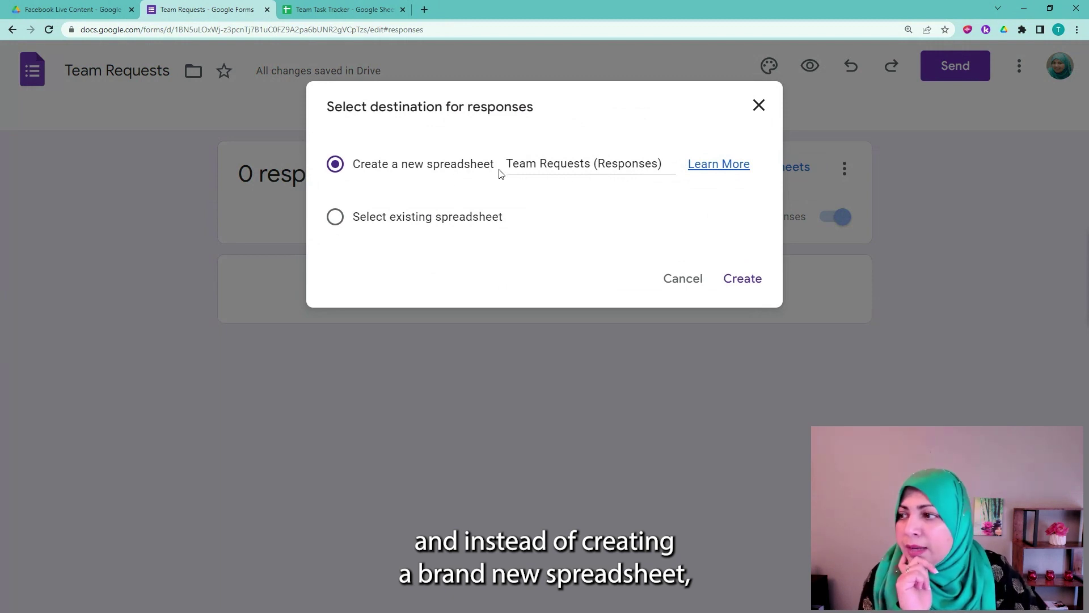
click(336, 219)
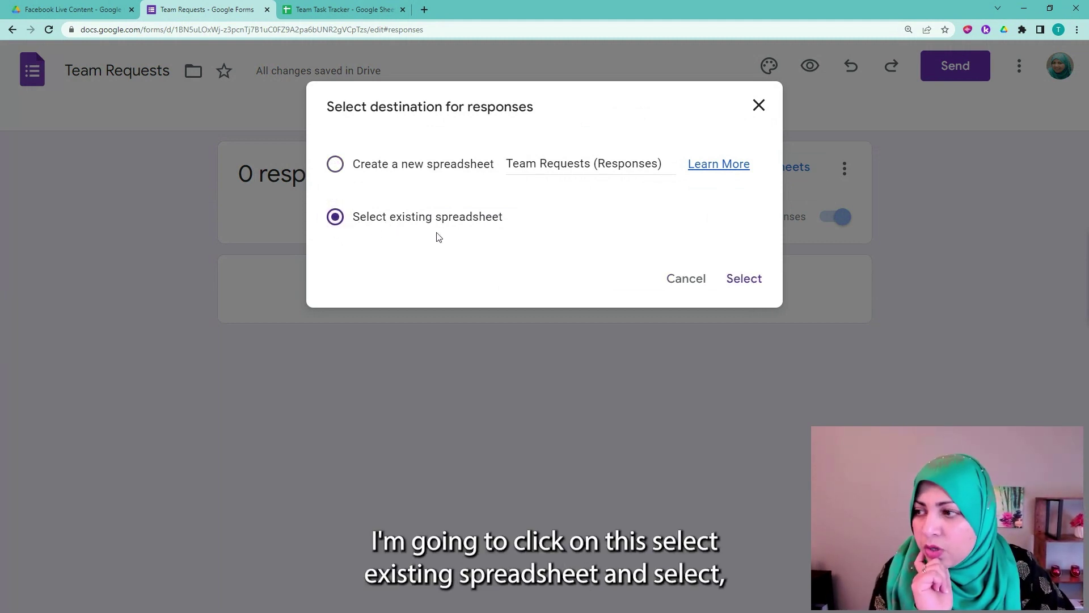
click(740, 279)
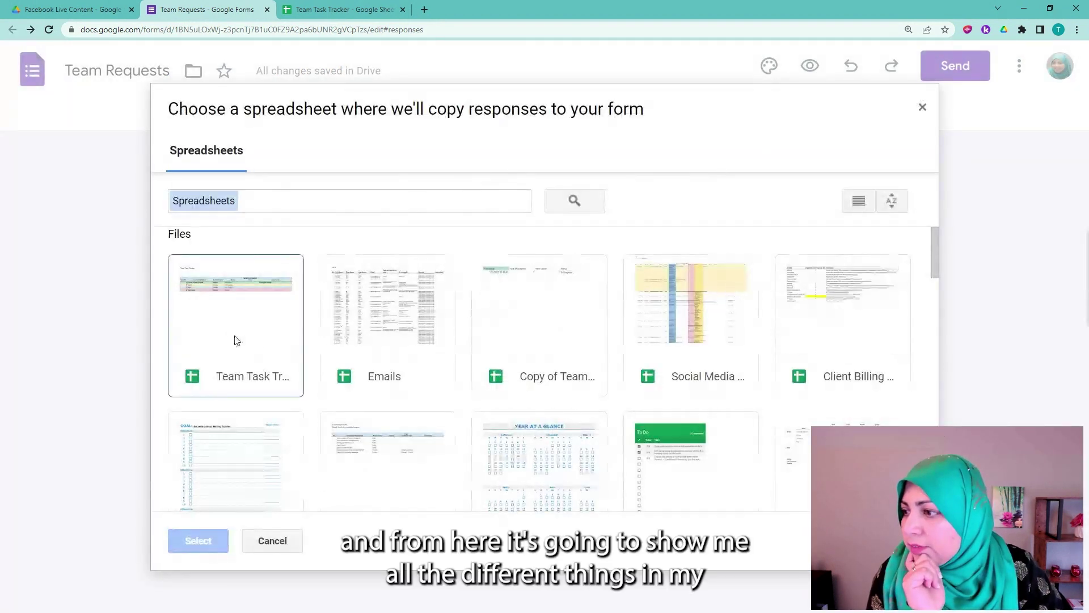
click(245, 310)
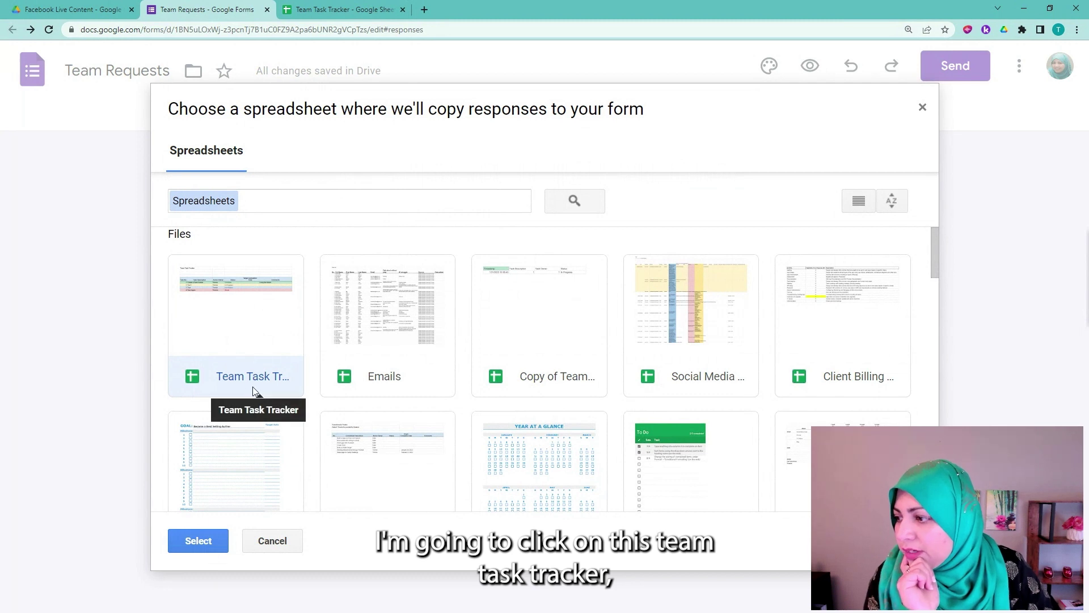
click(203, 543)
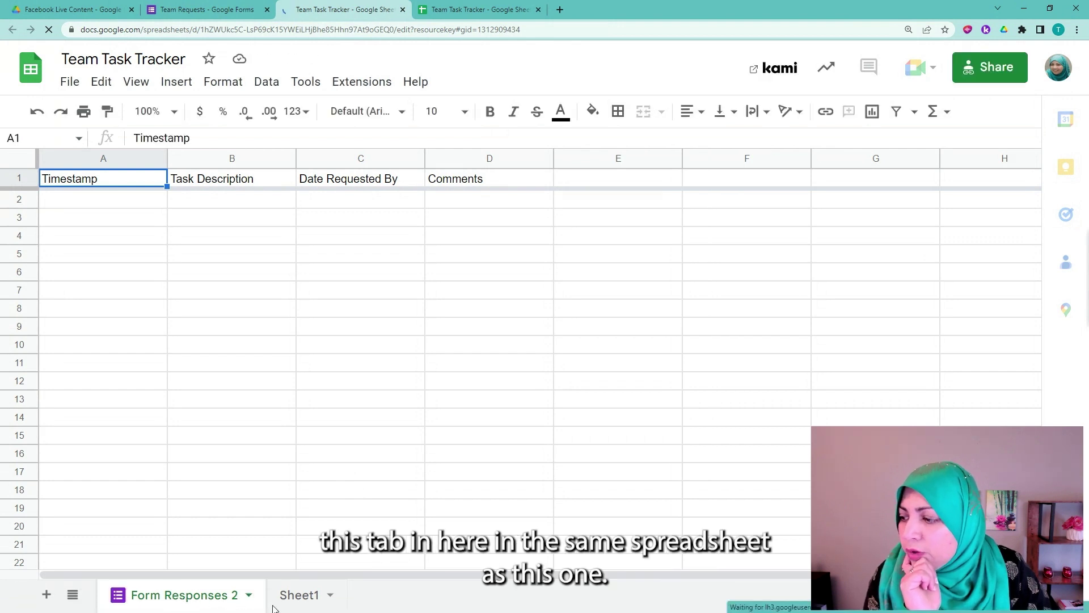
Close the duplicate Team Task Tracker browser tab that has Sheet1 open
click(467, 12)
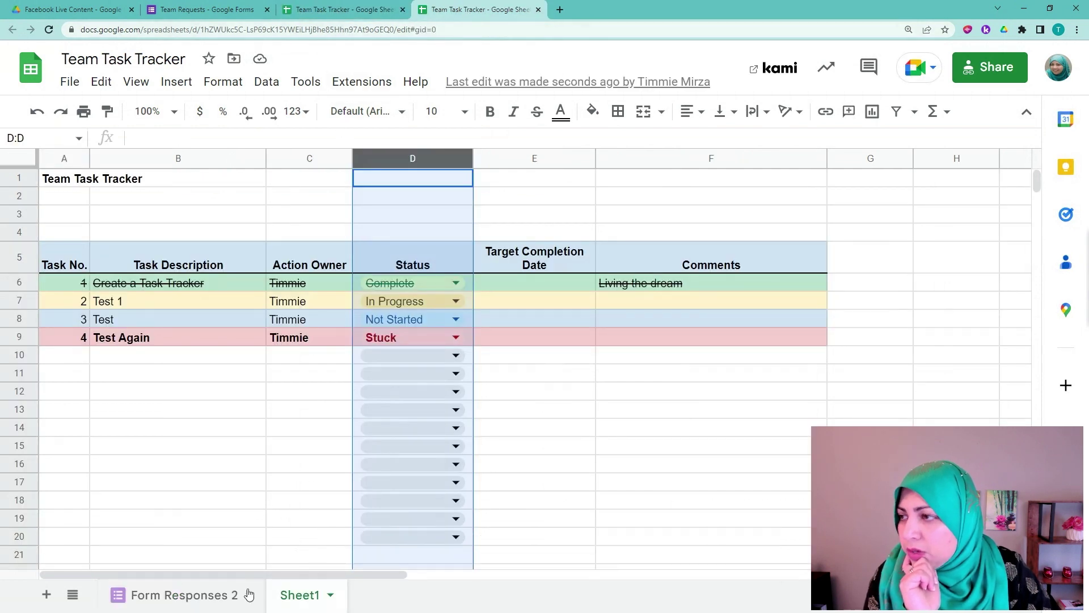
click(538, 10)
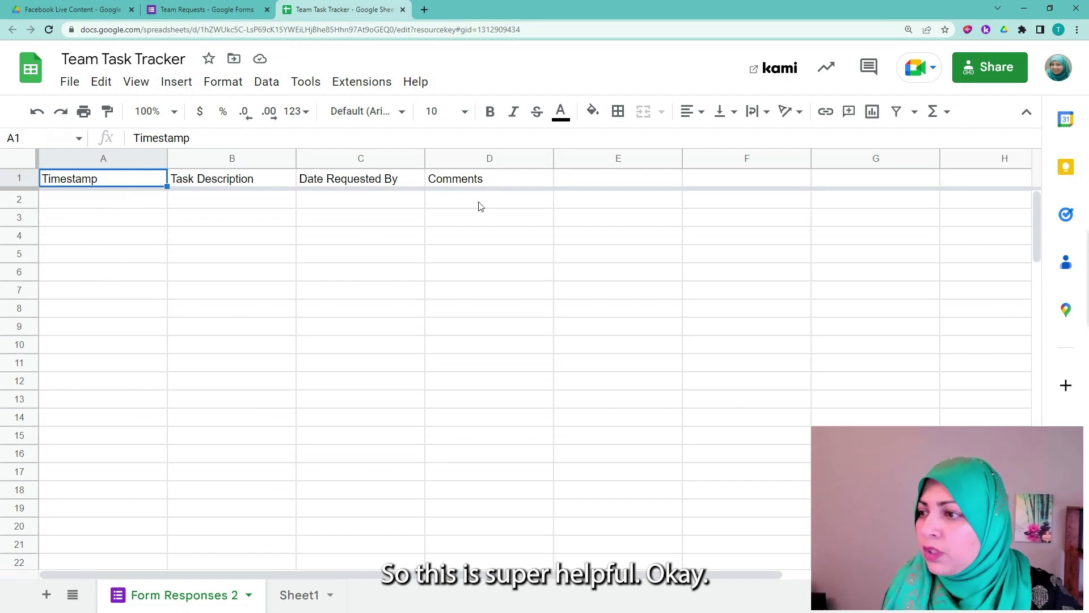
Add the headers "Action Owner" in E1 and "Status" in F1 of Form Responses 2, after checking Sheet1's columns
click(583, 185)
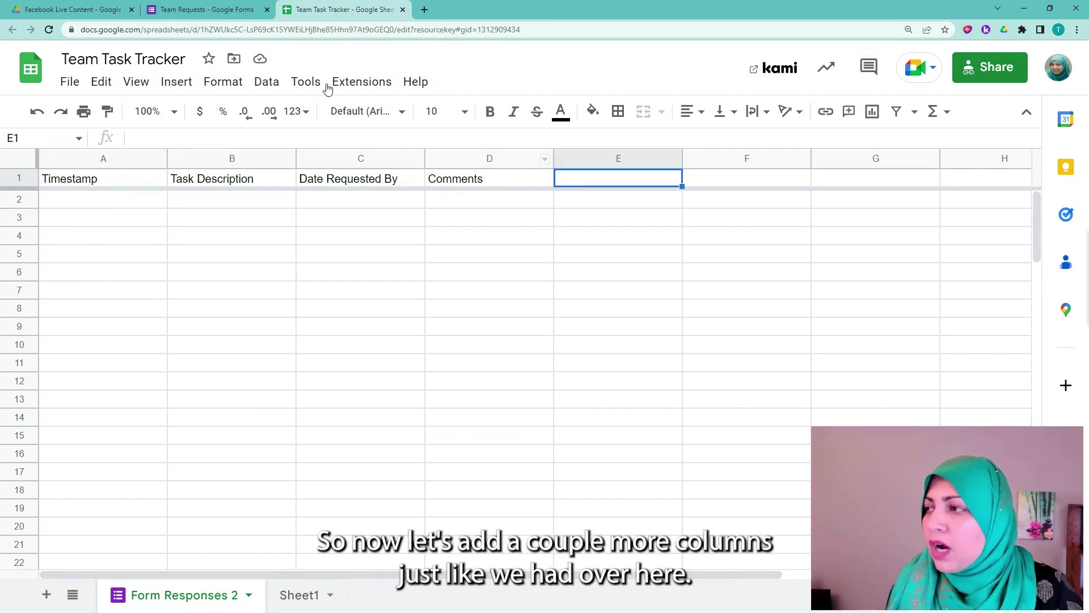
click(300, 592)
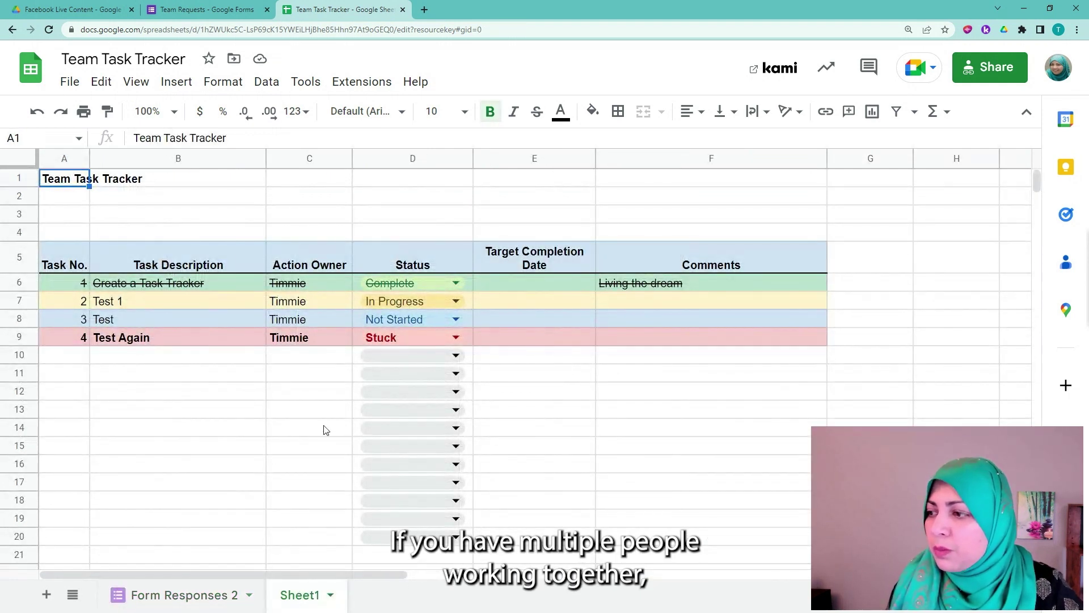
click(221, 595)
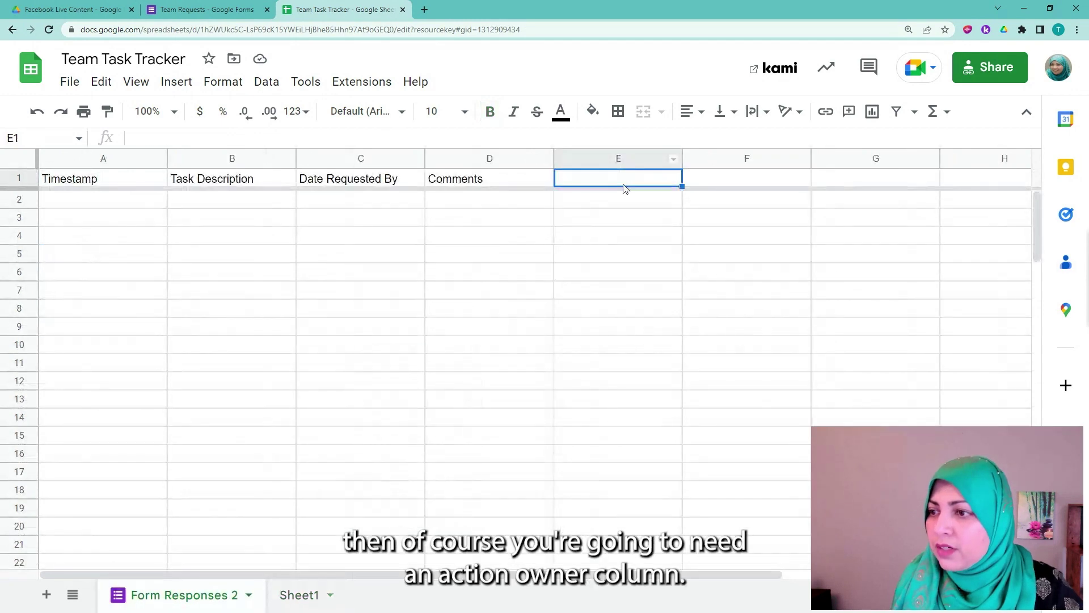
text(Actio)
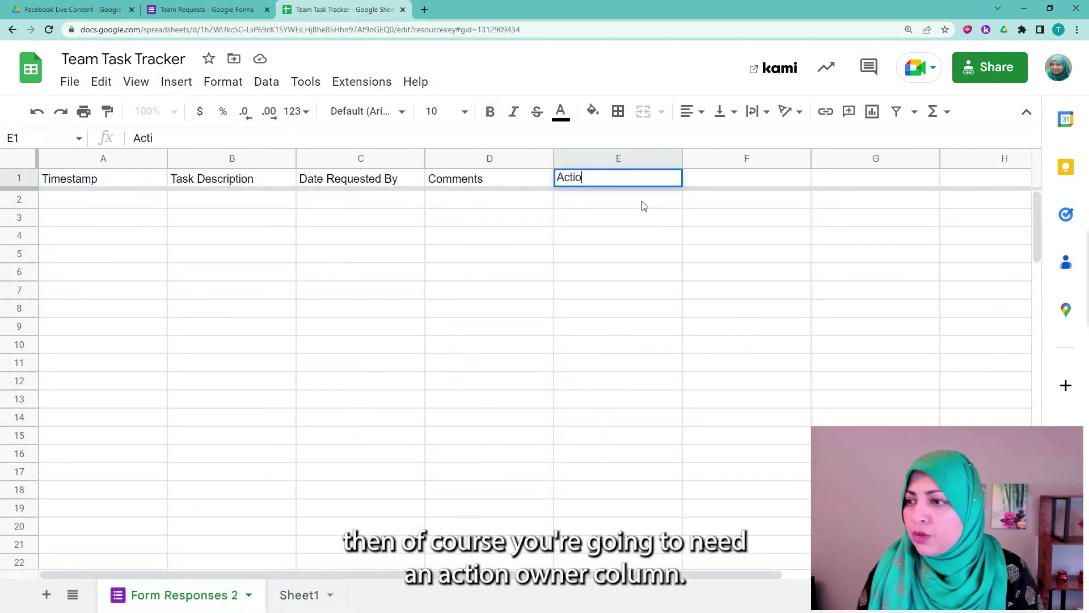
text(n Owner)
key(Tab)
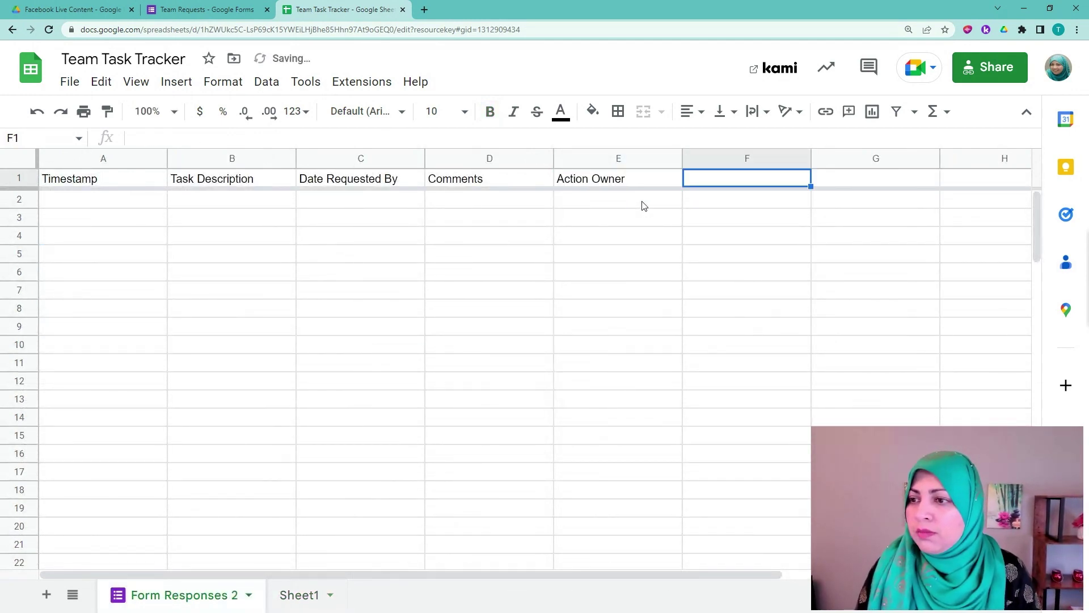
text(Status)
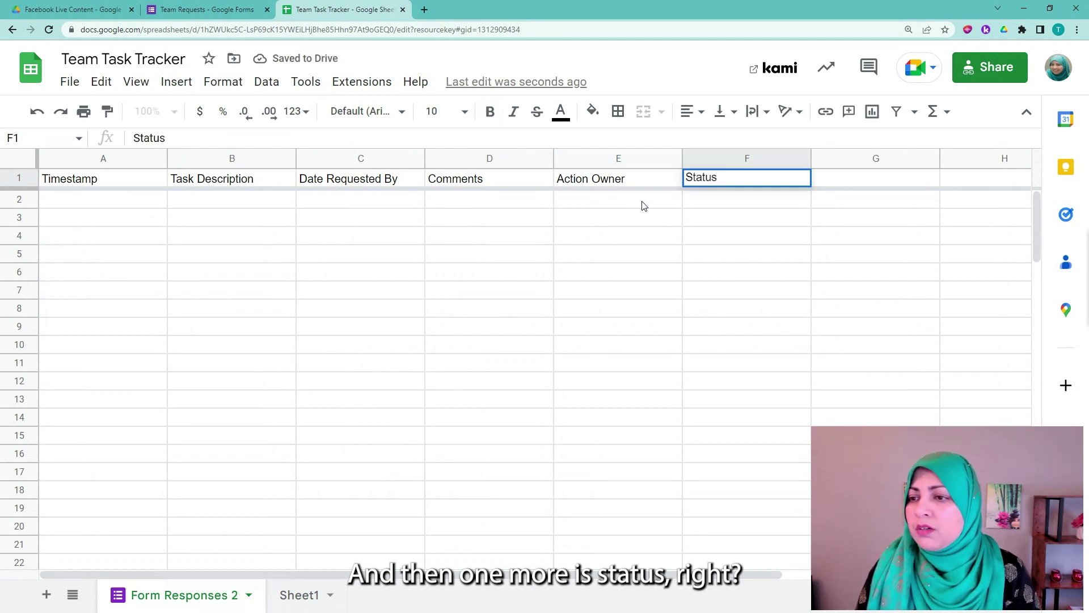
key(Tab)
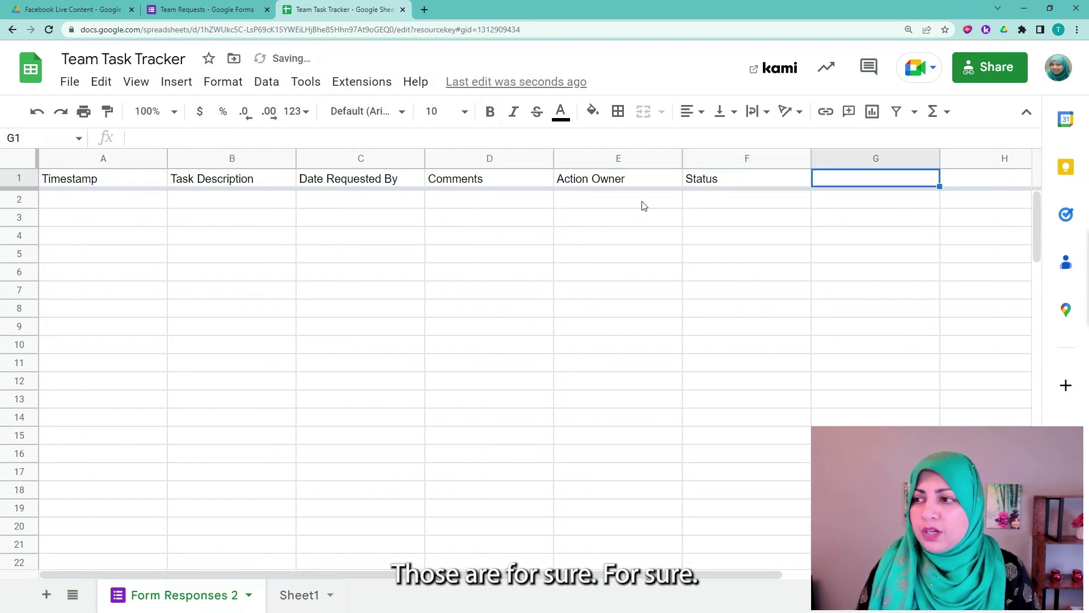
Add the header "Internal Team Notes" in cell G1 of the Form Responses 2 sheet
text(Notes)
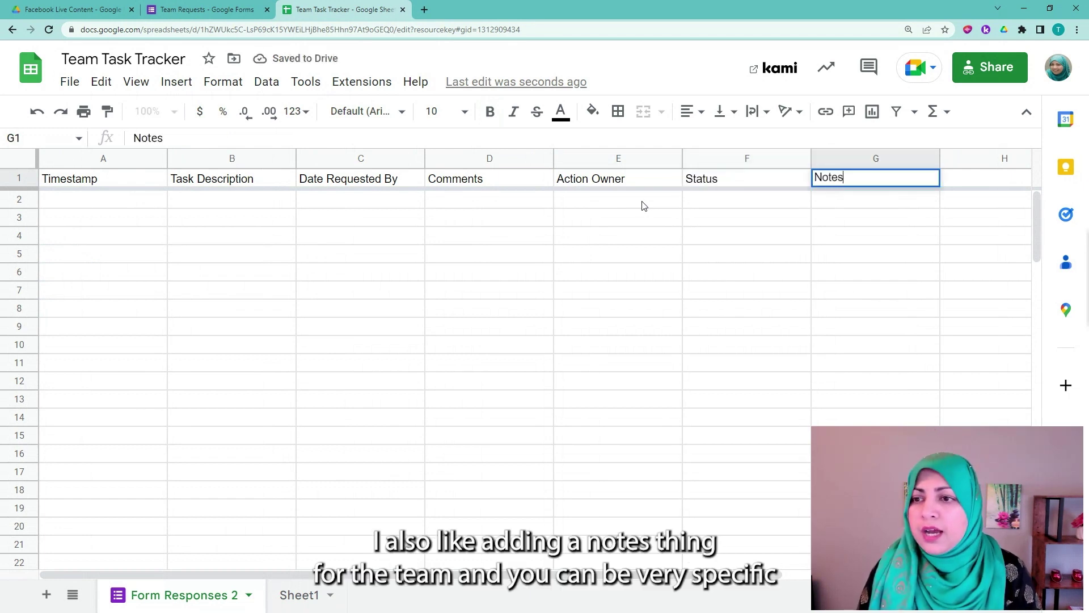
click(643, 206)
key(Up)
key(Right)
key(Right)
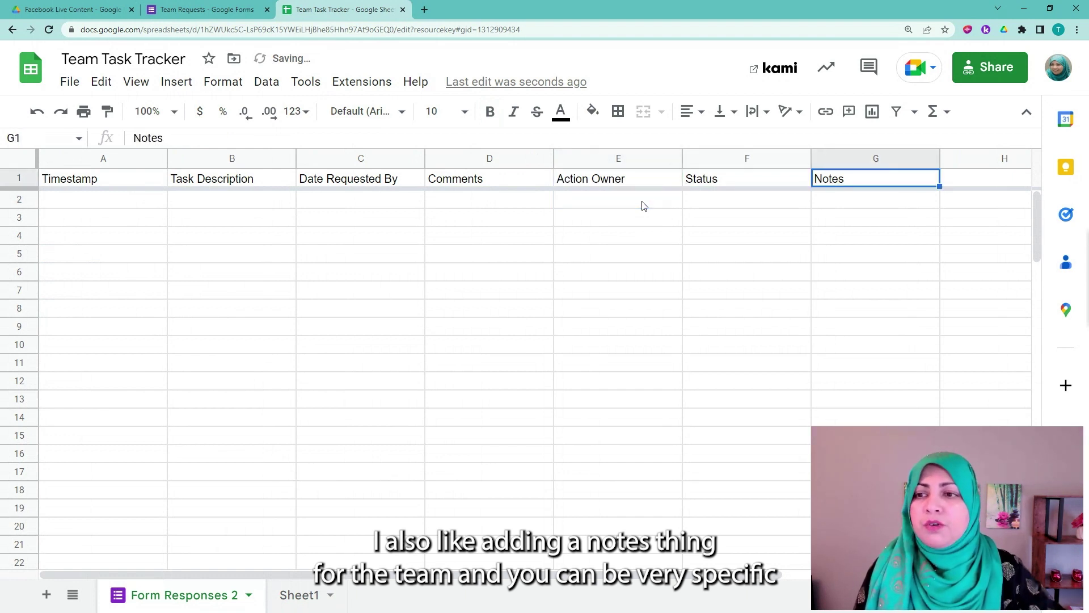
double_click(817, 180)
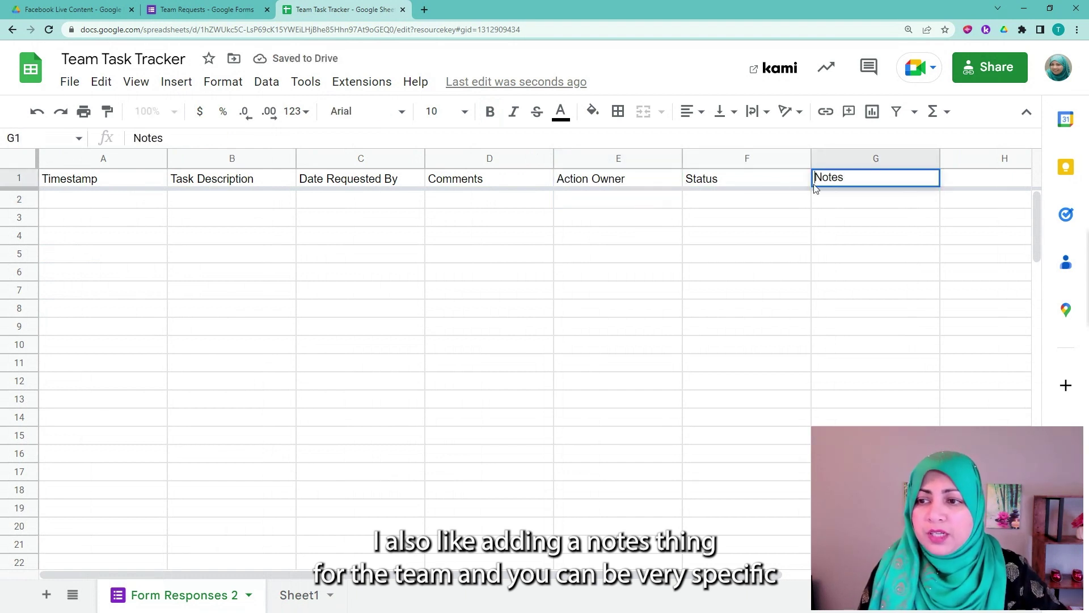
text(Interna)
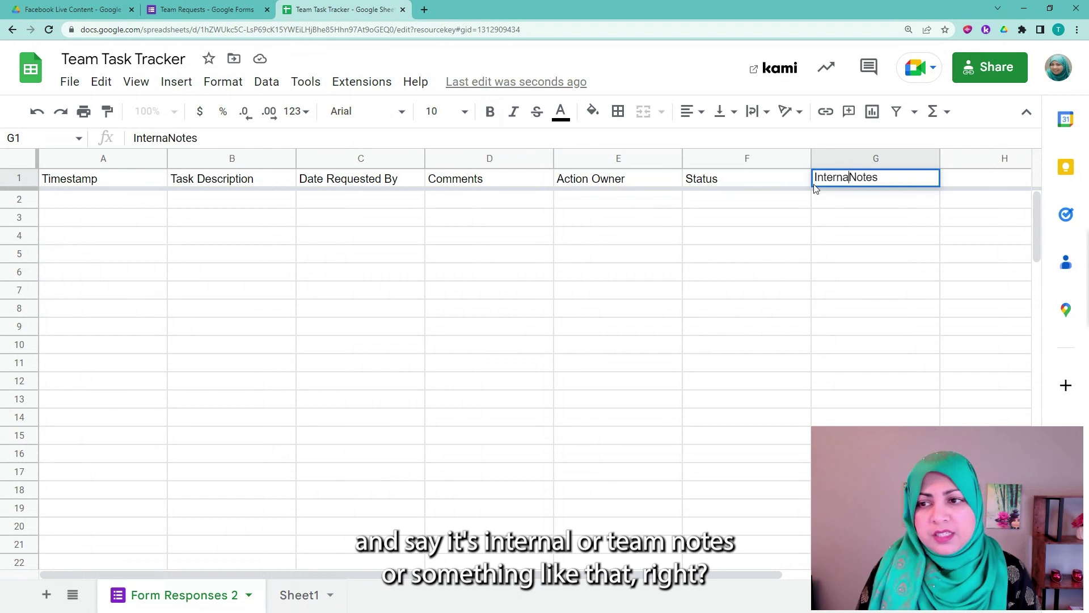
text(l Team)
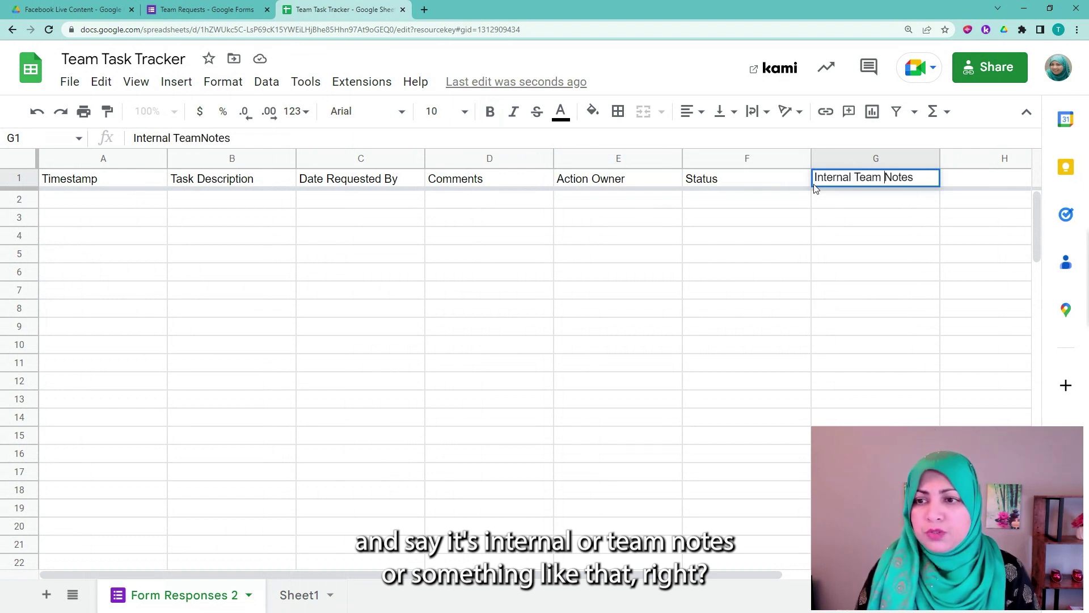
key(Return)
click(559, 203)
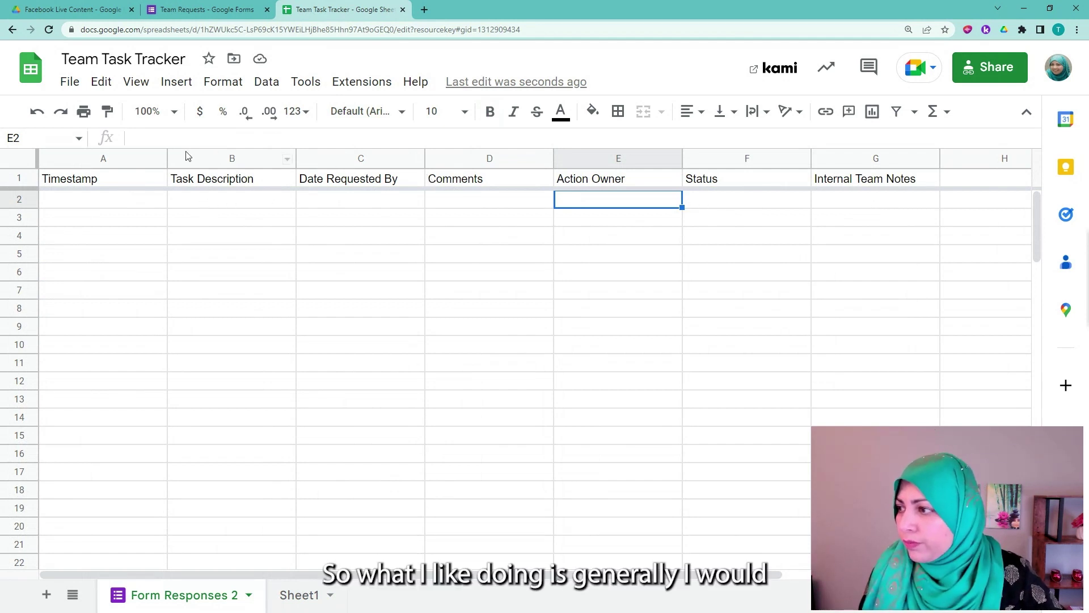
Make the header cells A1:G1 of the Form Responses 2 sheet bold
click(124, 179)
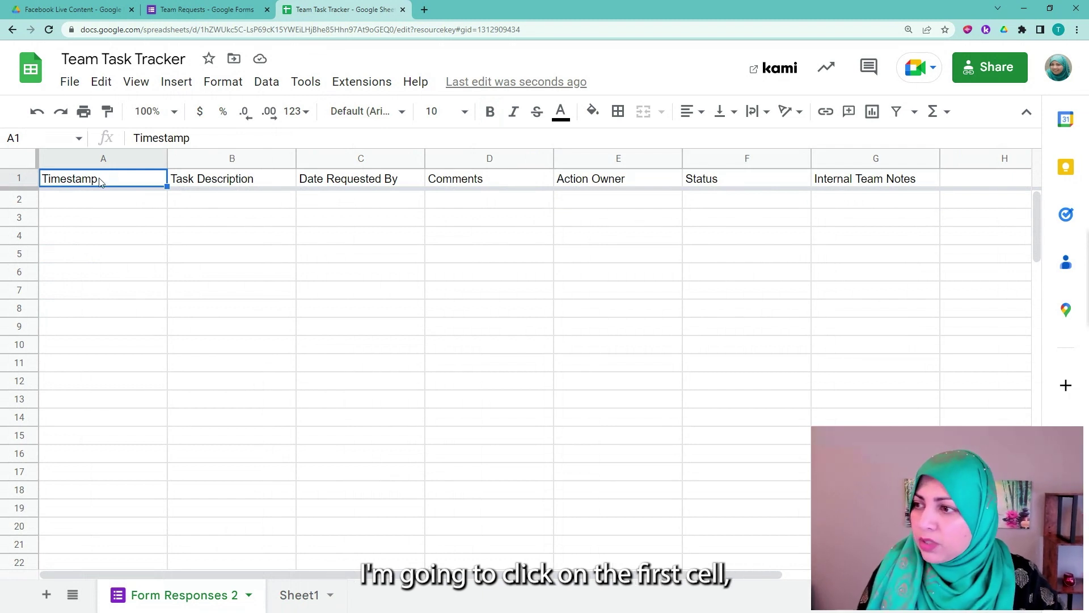
shift+click(853, 181)
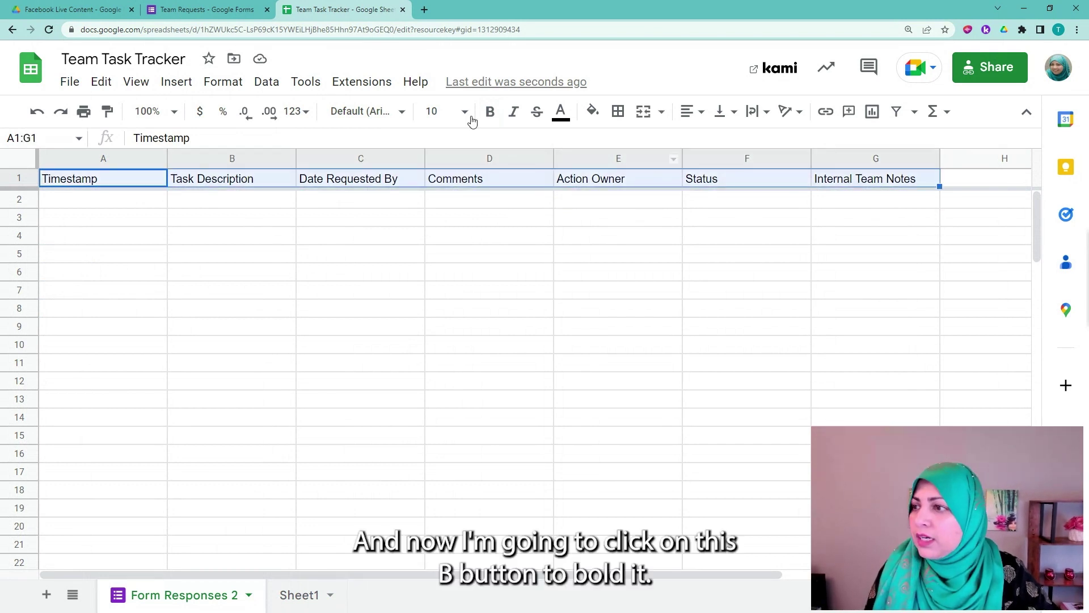
click(490, 114)
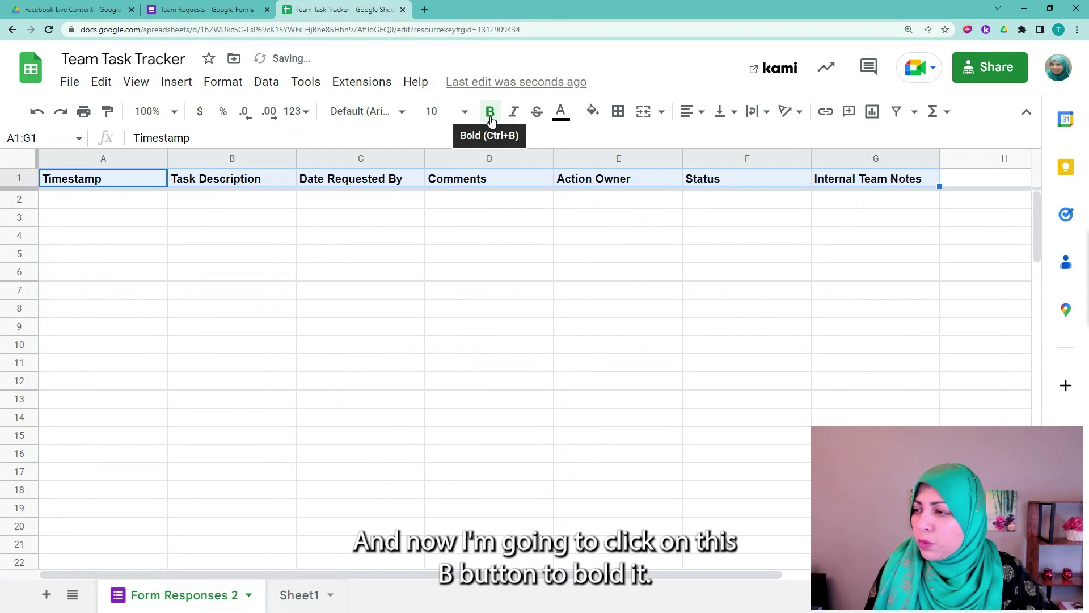
click(530, 220)
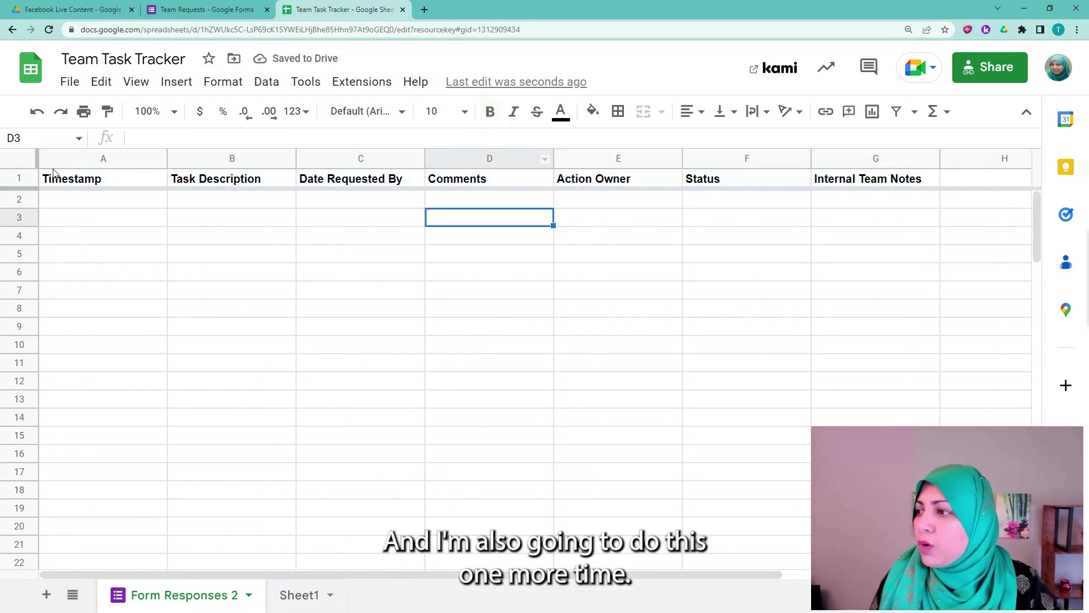
Give the form-generated headers A1:D1, Timestamp through Comments, a bright blue fill and white text
click(55, 177)
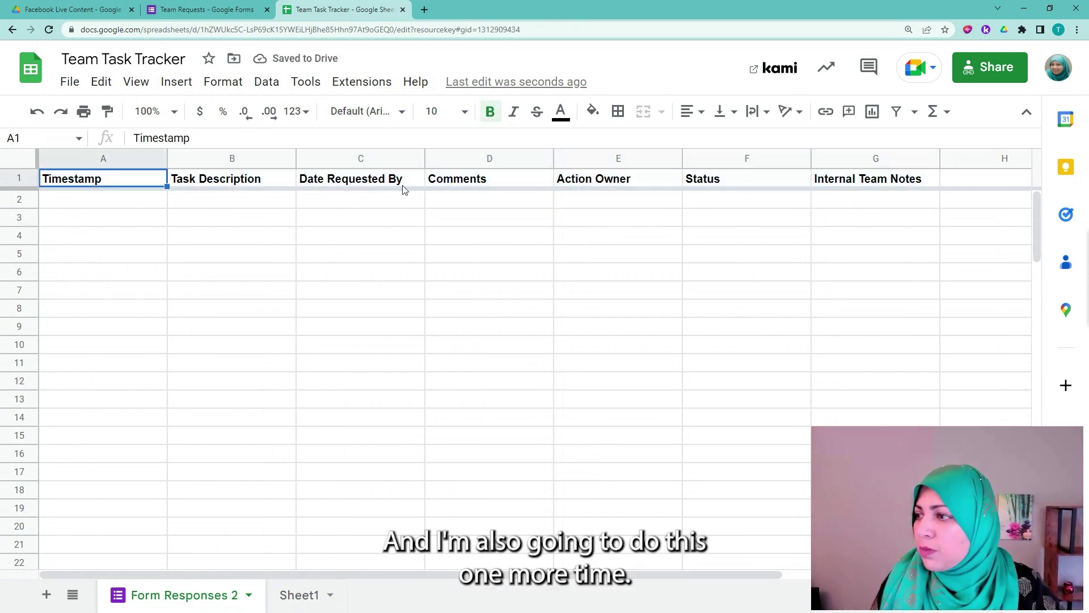
shift+click(514, 179)
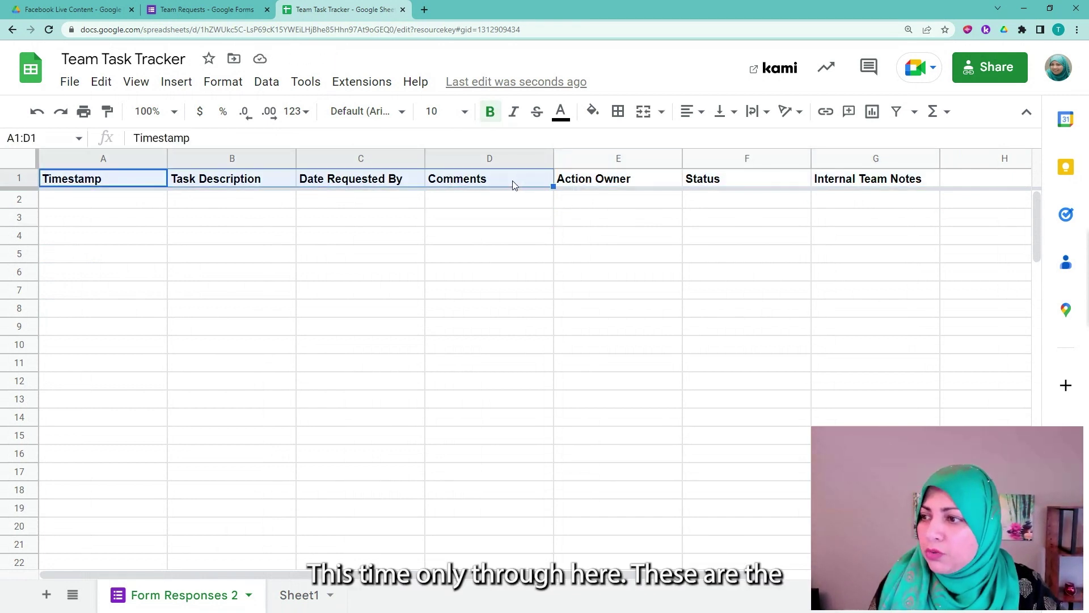
click(596, 116)
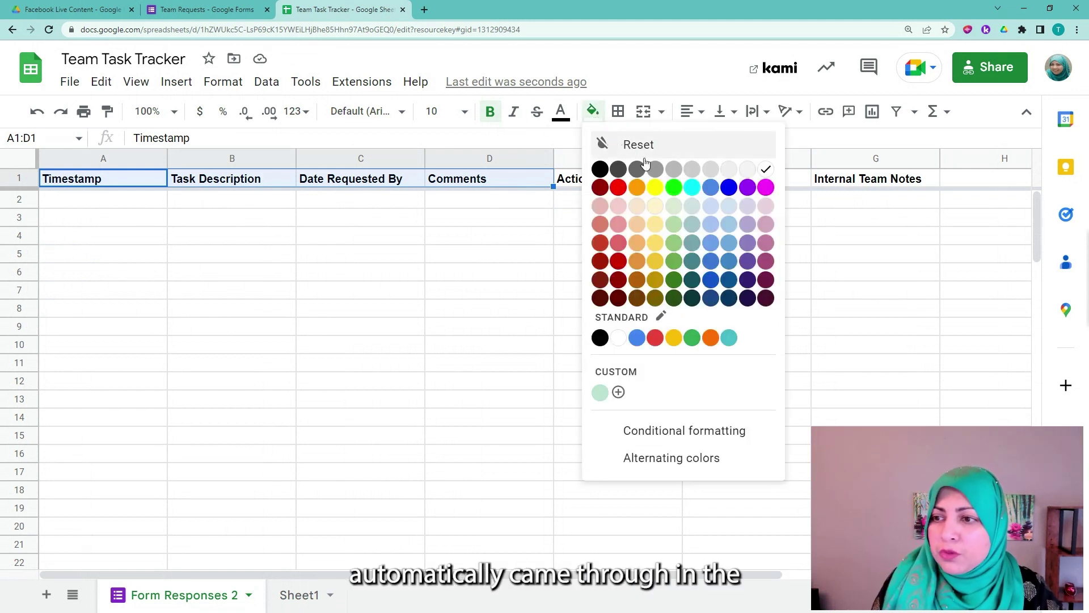
click(729, 187)
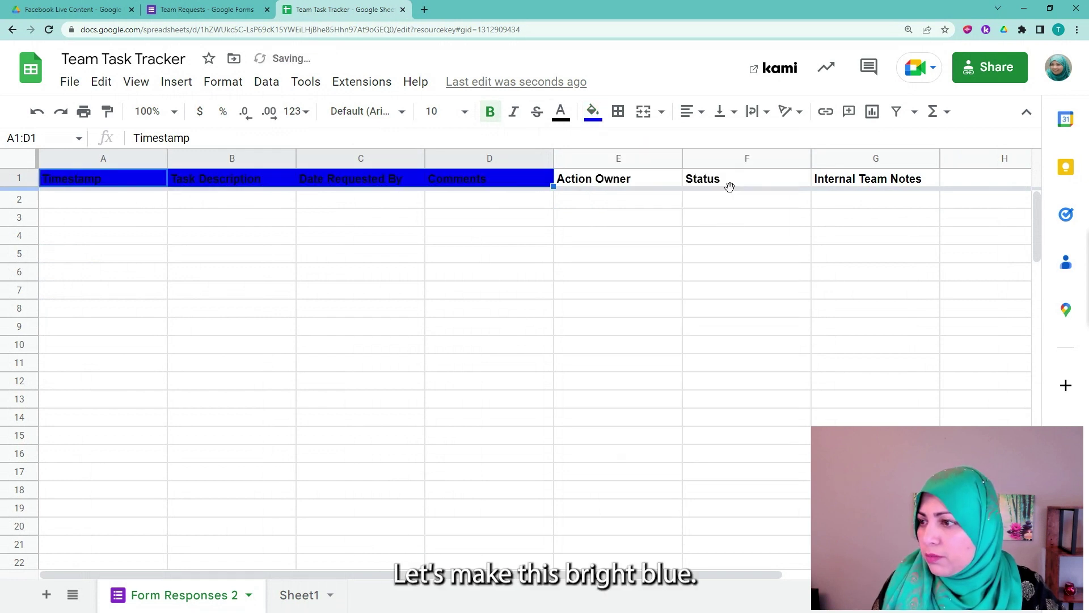
click(560, 111)
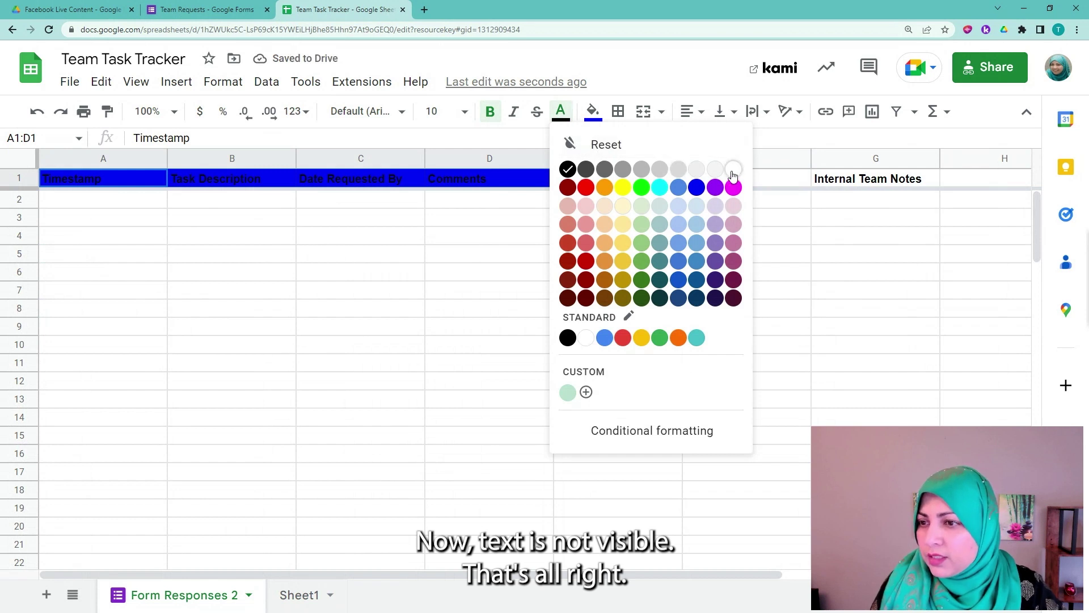
click(733, 170)
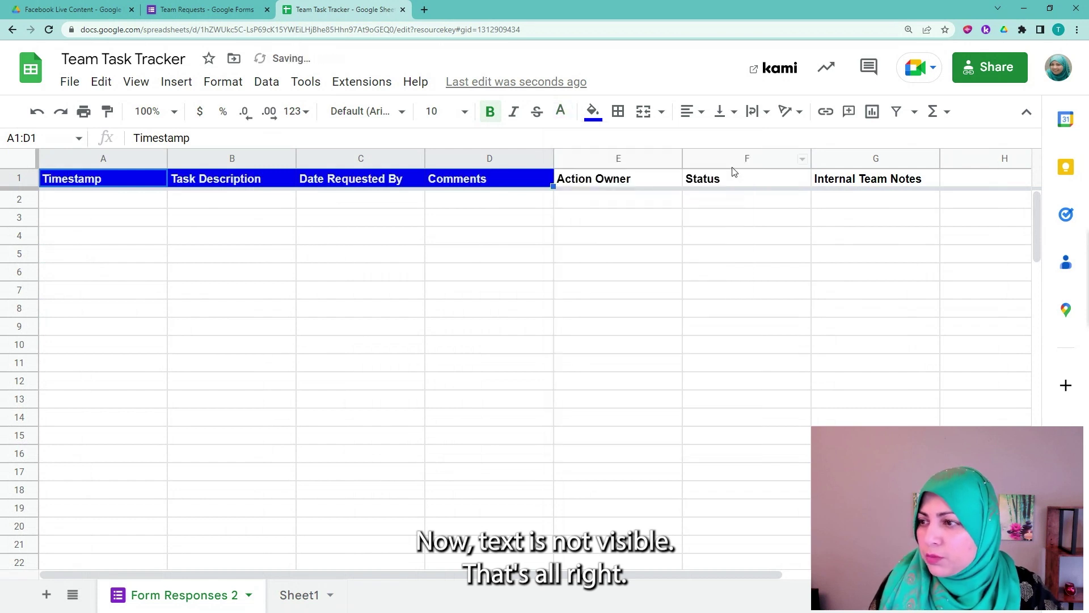
Fill the internal tracking headers E1:G1, Action Owner through Internal Team Notes, with gray
click(607, 179)
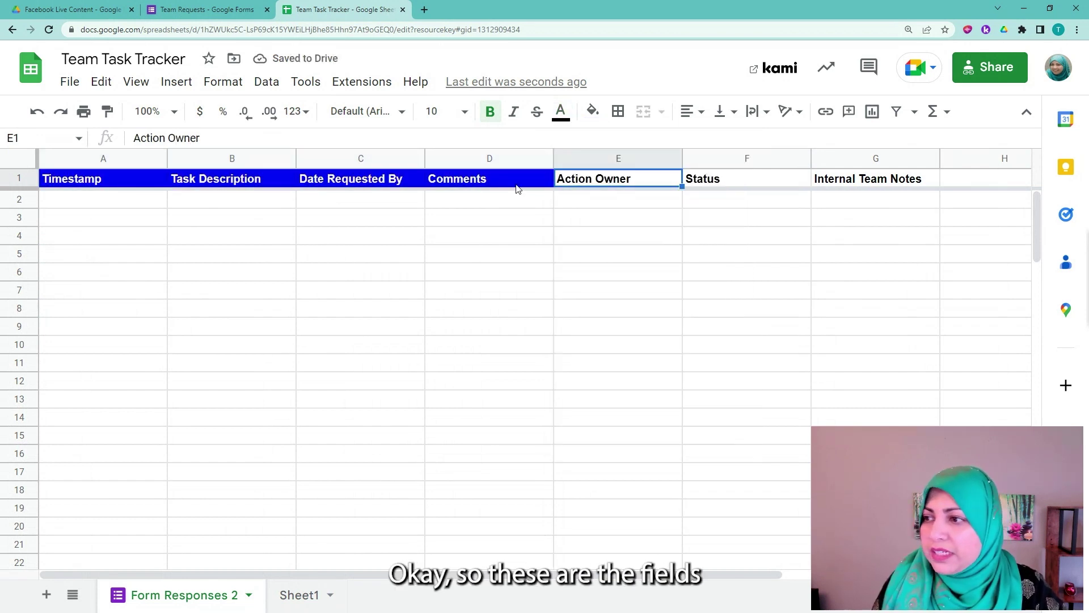
shift+click(859, 181)
click(592, 112)
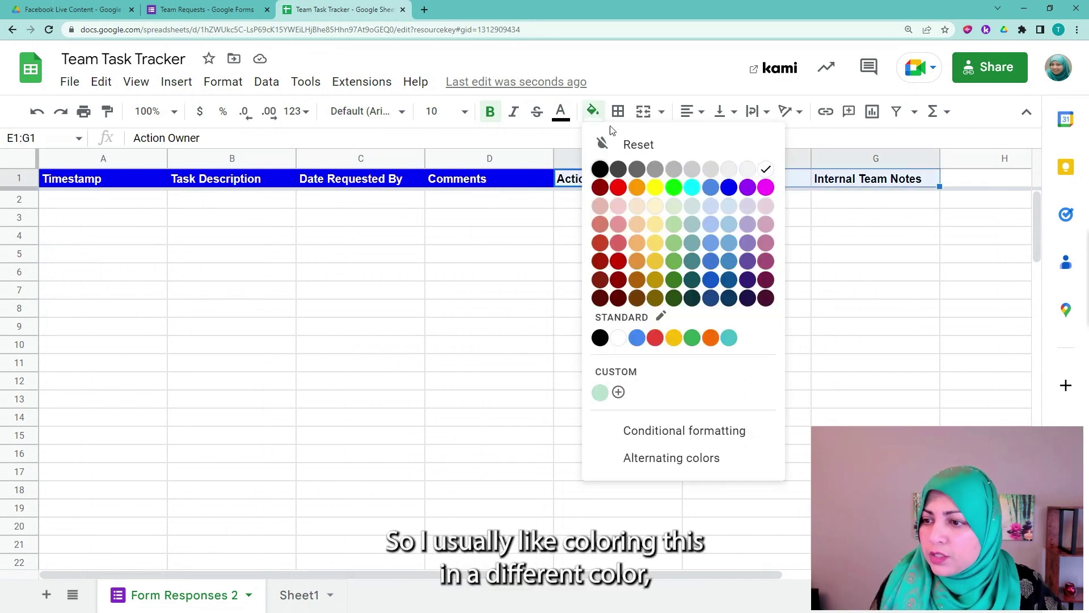
click(693, 170)
click(666, 217)
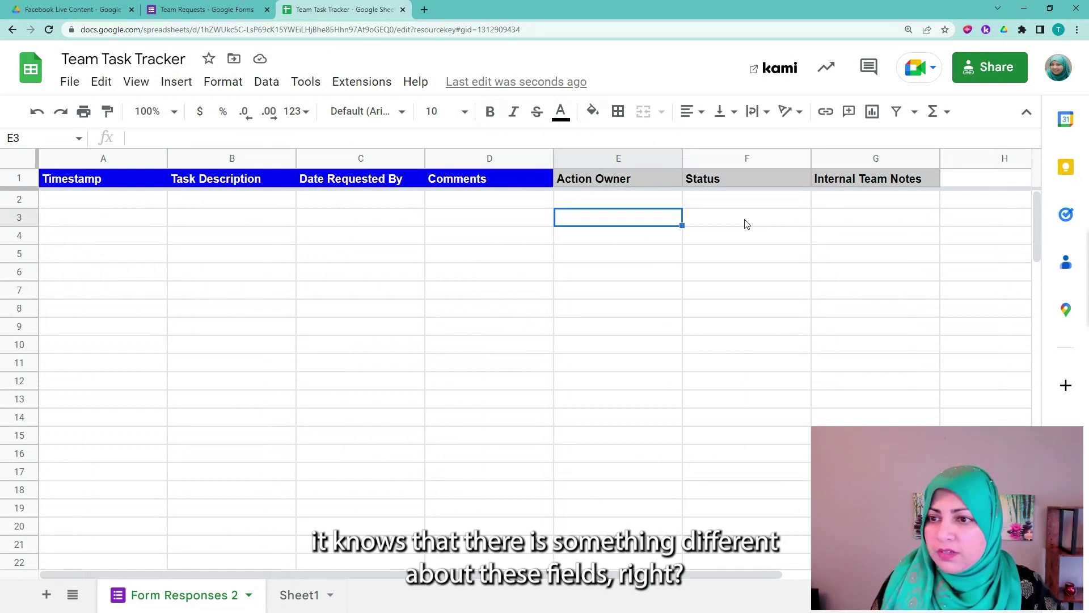
Insert a new column before the Timestamp column and fill its header cell A1 with gray
click(95, 161)
right_click(96, 162)
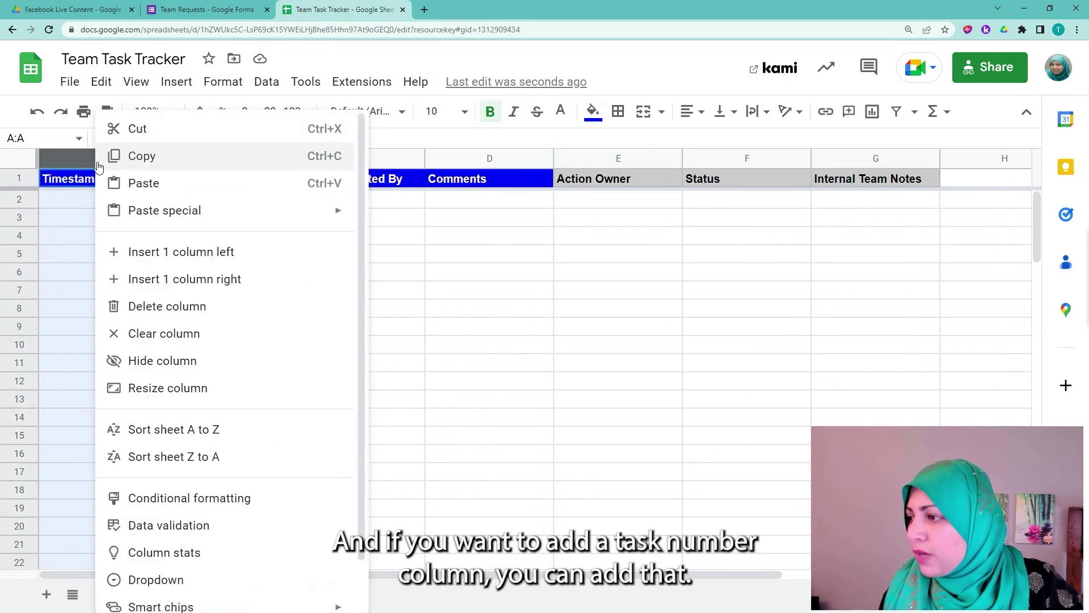
click(143, 252)
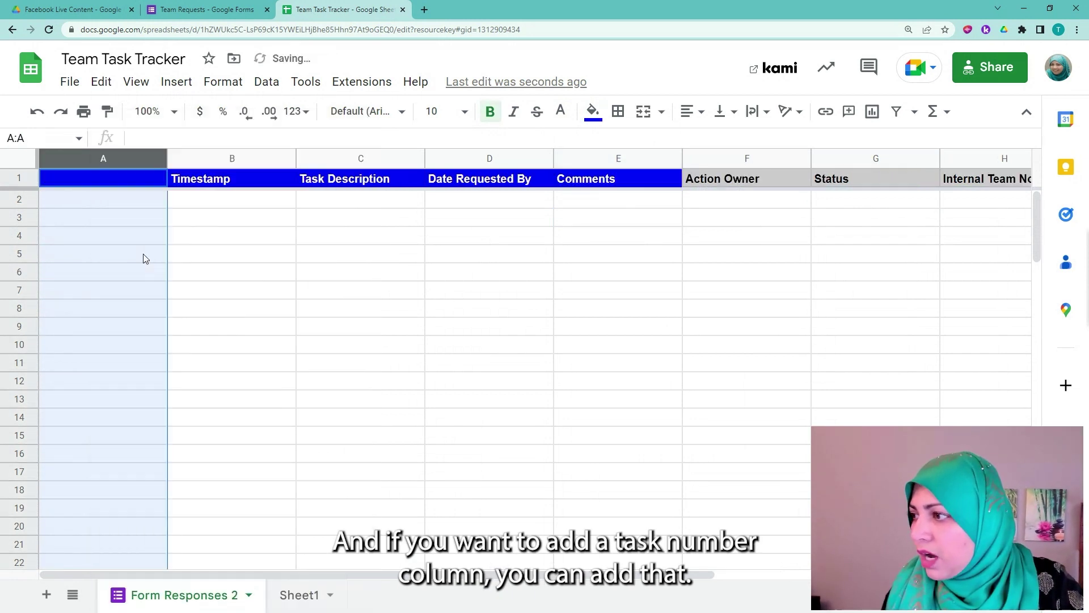
click(109, 182)
click(592, 113)
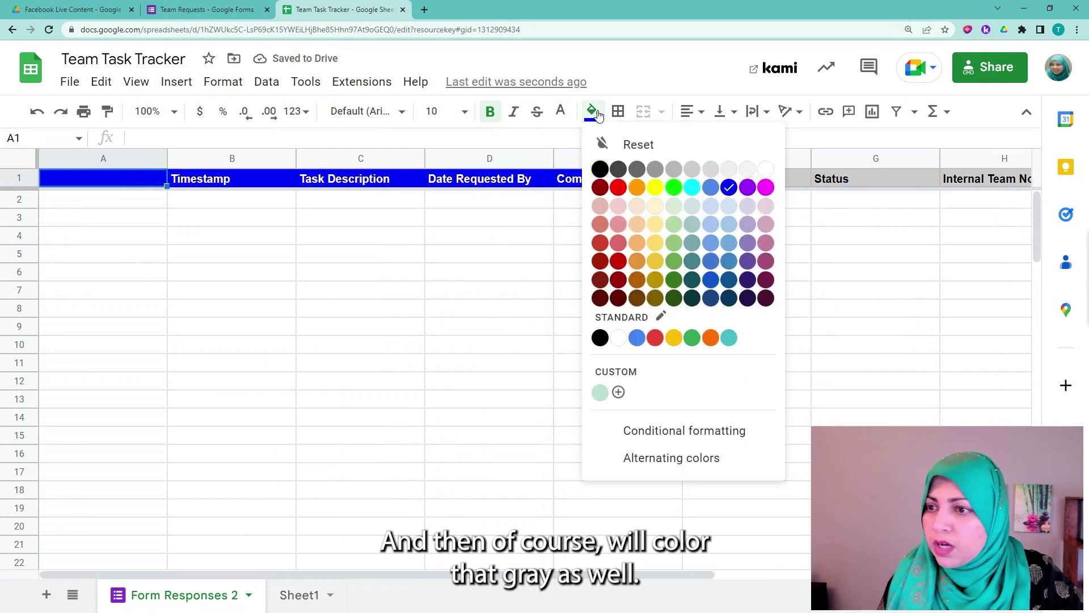
click(692, 169)
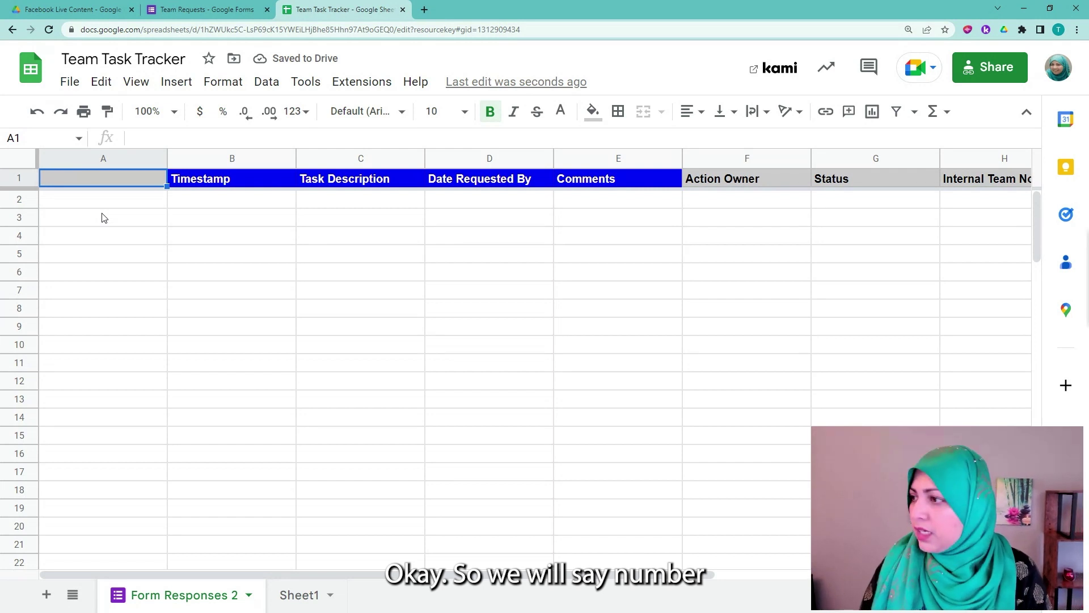
Enter the header "No." in cell A1 and set its text color to black
text(No.)
key(Return)
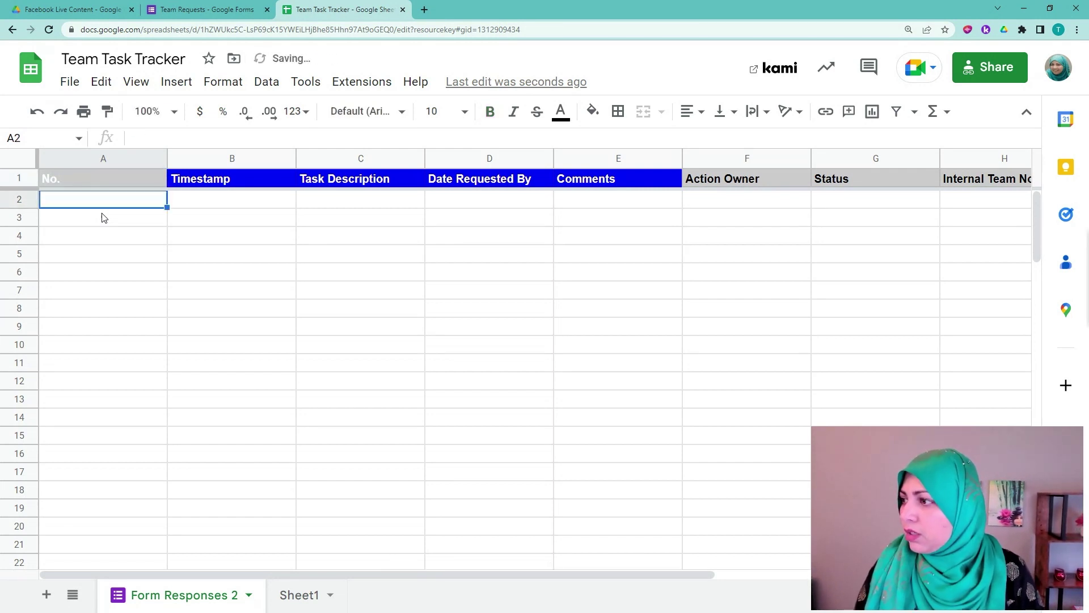
key(Up)
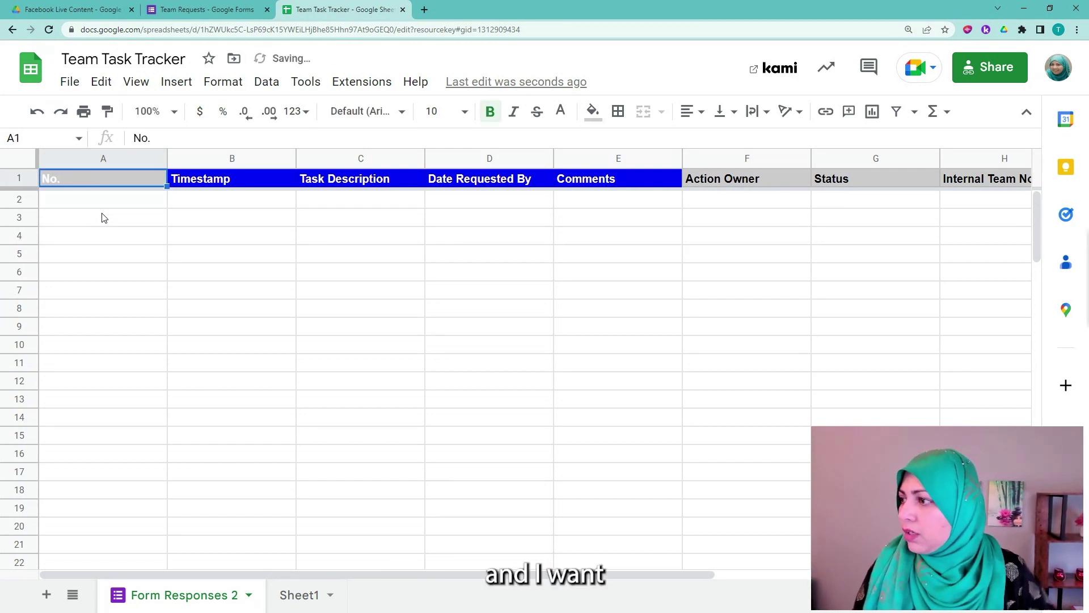
click(560, 112)
click(568, 170)
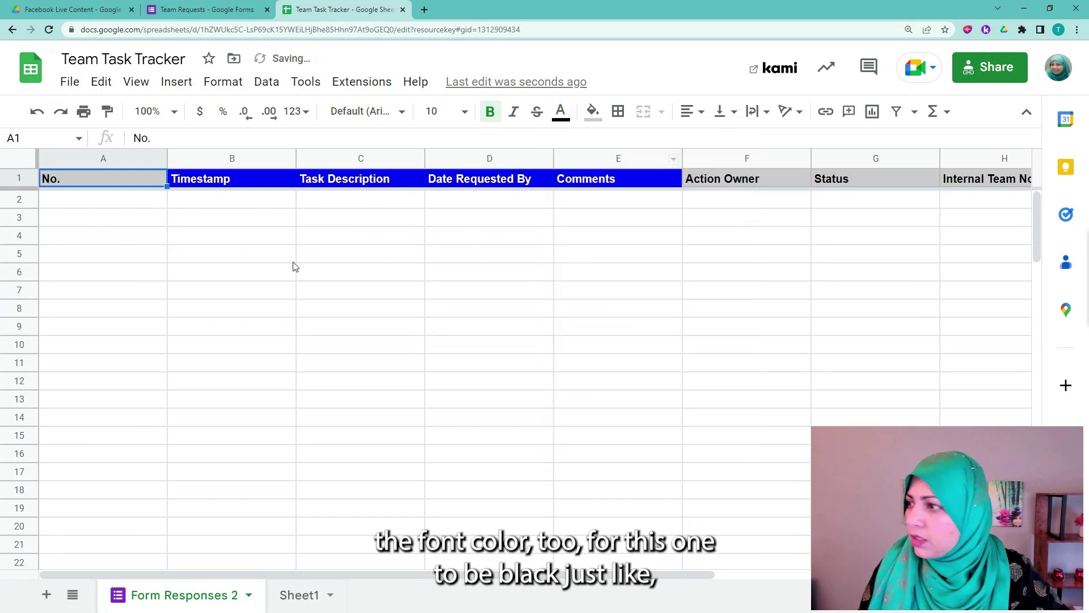
Narrow column A so it is just wide enough for the "No." header
click(290, 258)
drag(166, 159, 79, 161)
click(90, 199)
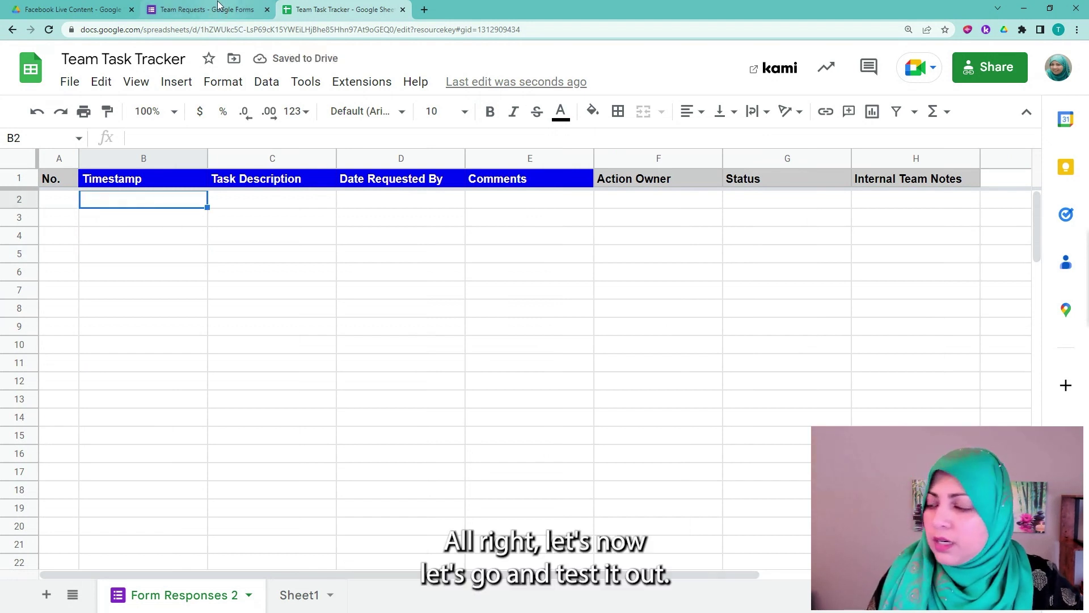
In the Team Requests form's response settings, turn off the restriction to users in Simplify One Thing and its trusted organizations
click(200, 11)
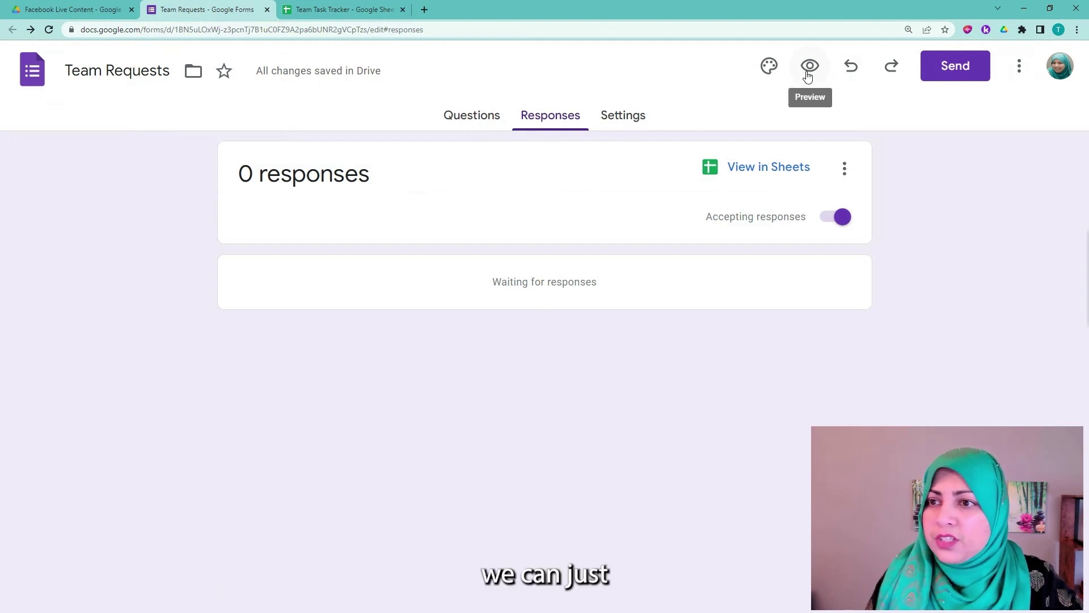
click(627, 126)
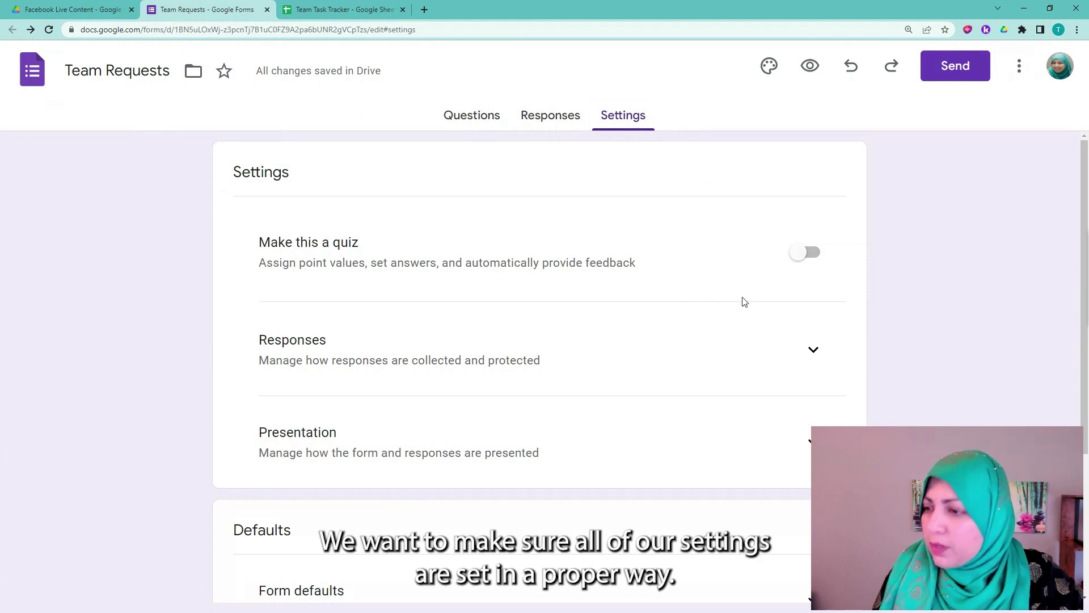
scroll(744, 301, down, 1)
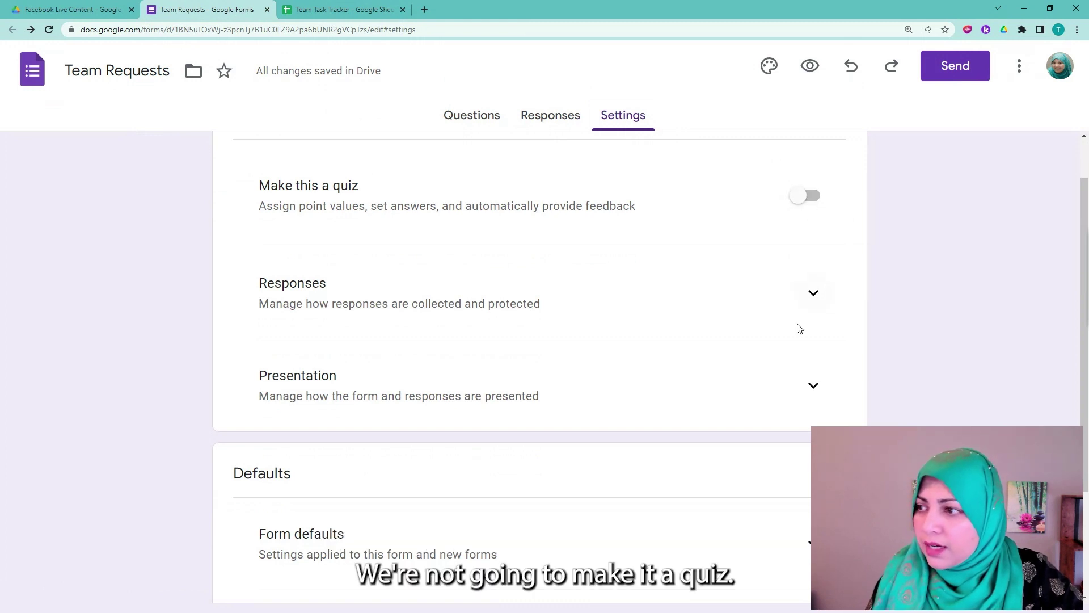
click(812, 295)
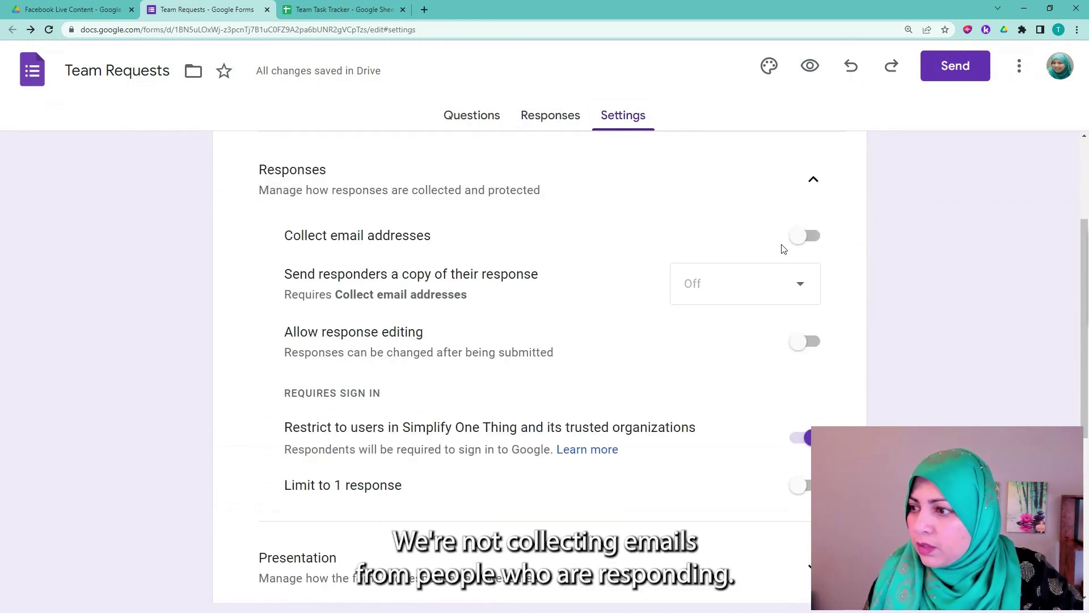
scroll(790, 301, down, 1)
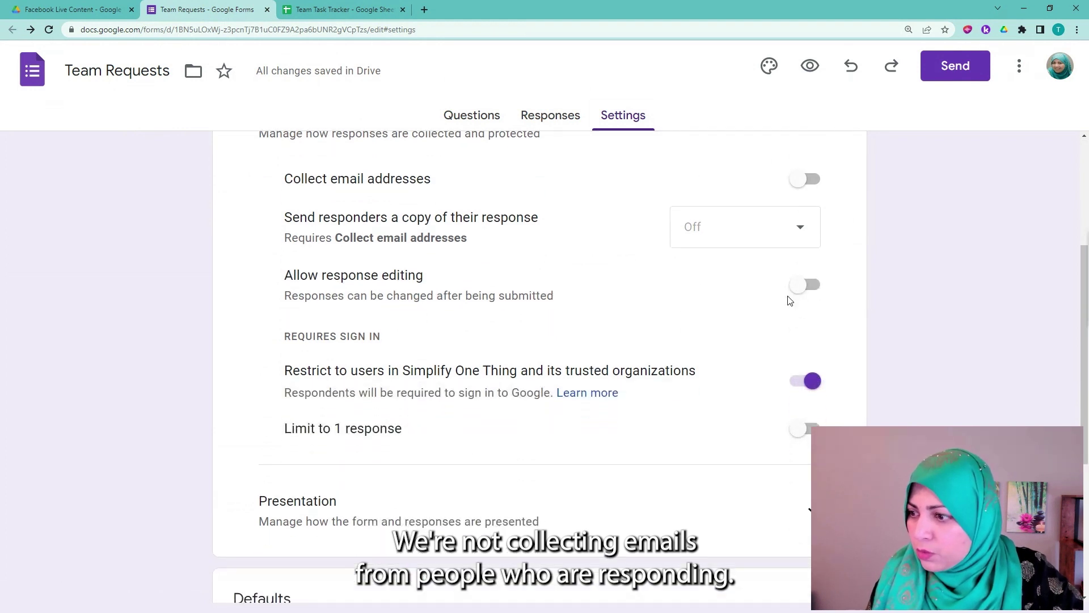
scroll(790, 301, down, 1)
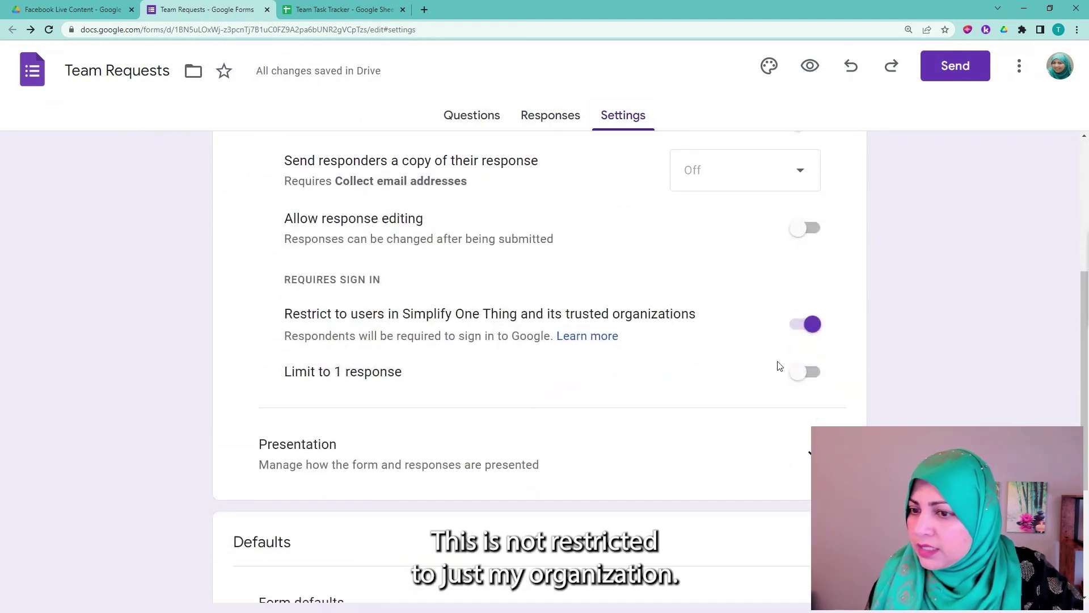
click(793, 328)
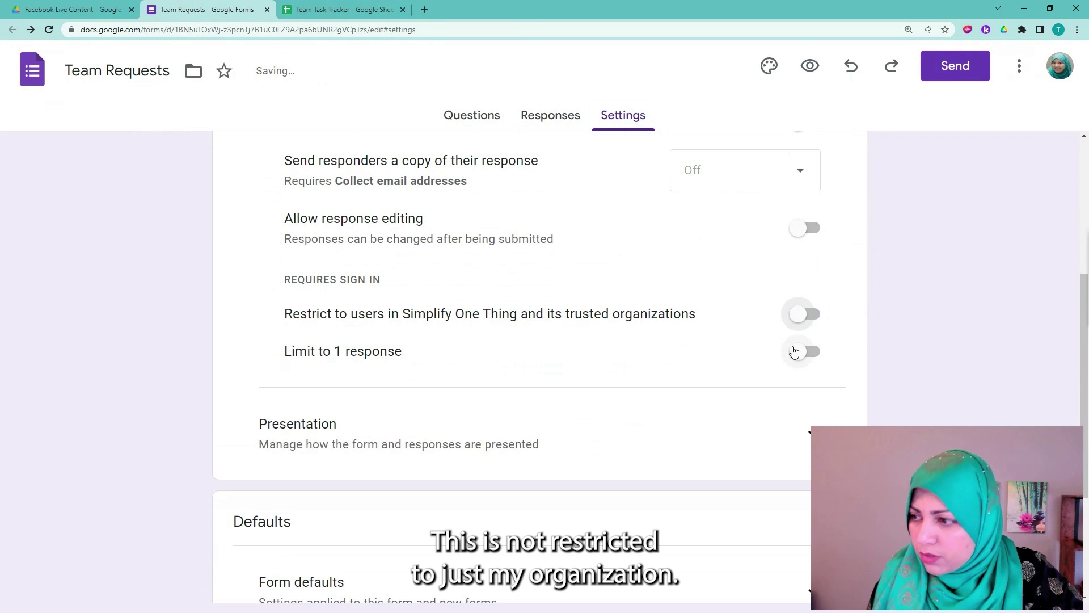
Review the remaining response settings, then expand and look through the form's presentation settings
scroll(716, 276, down, 1)
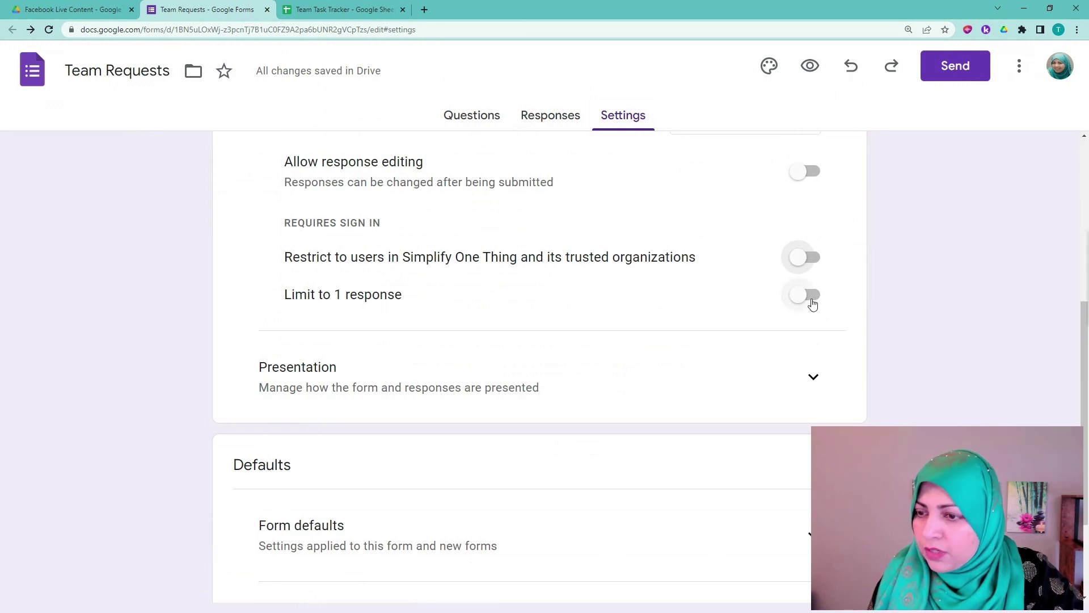
scroll(642, 315, up, 2)
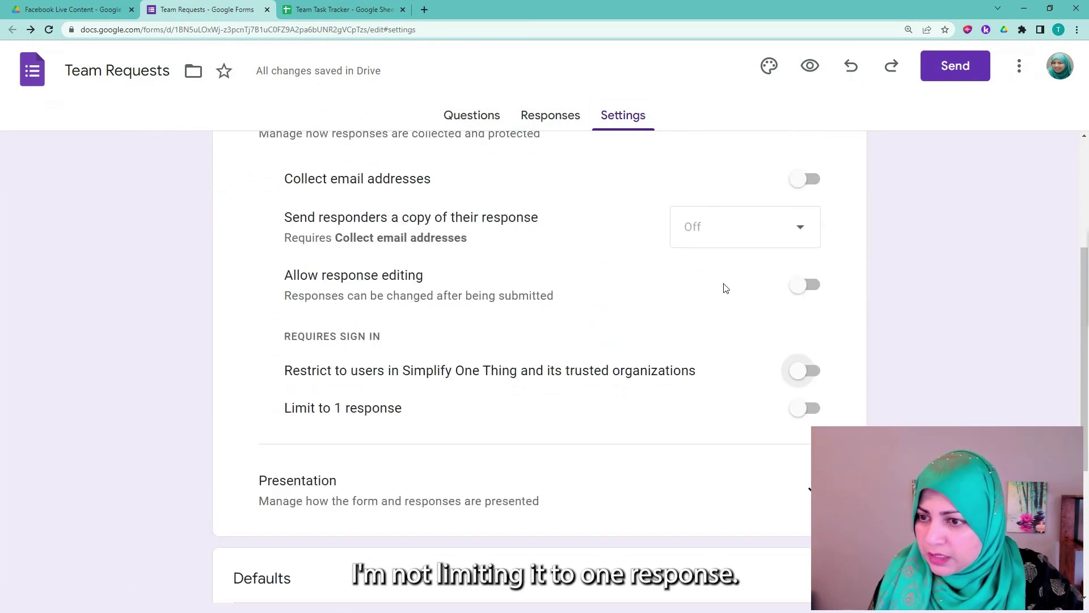
scroll(732, 270, down, 2)
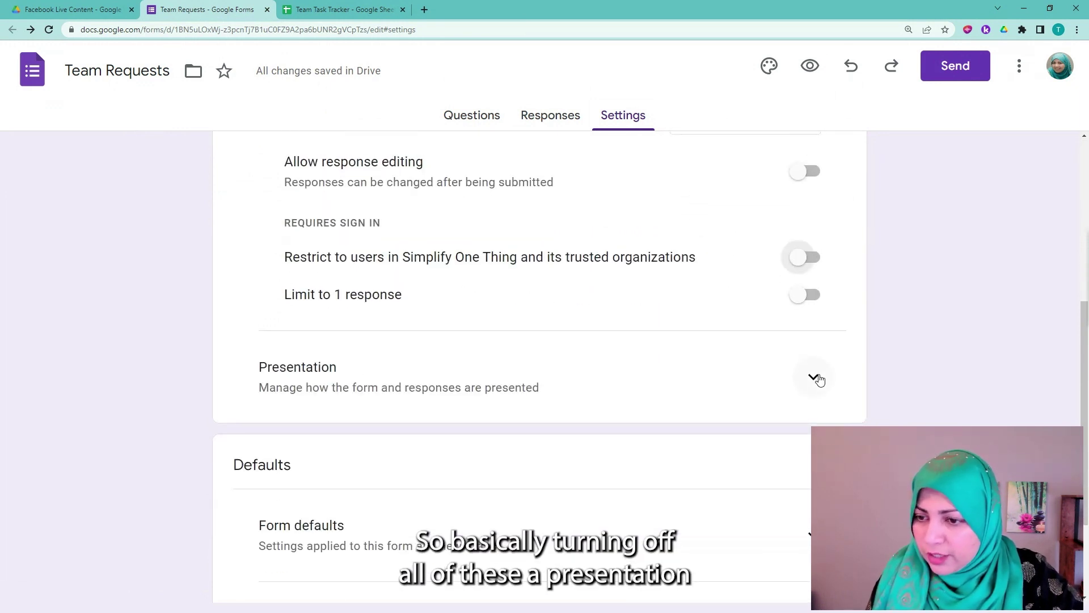
click(816, 378)
scroll(798, 391, down, 3)
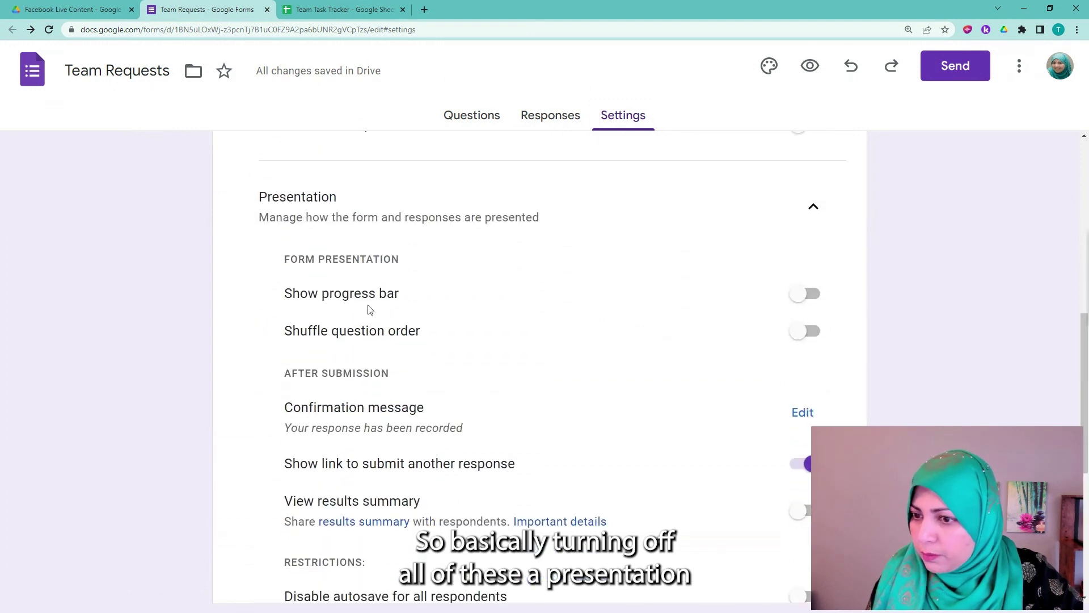
scroll(817, 306, down, 1)
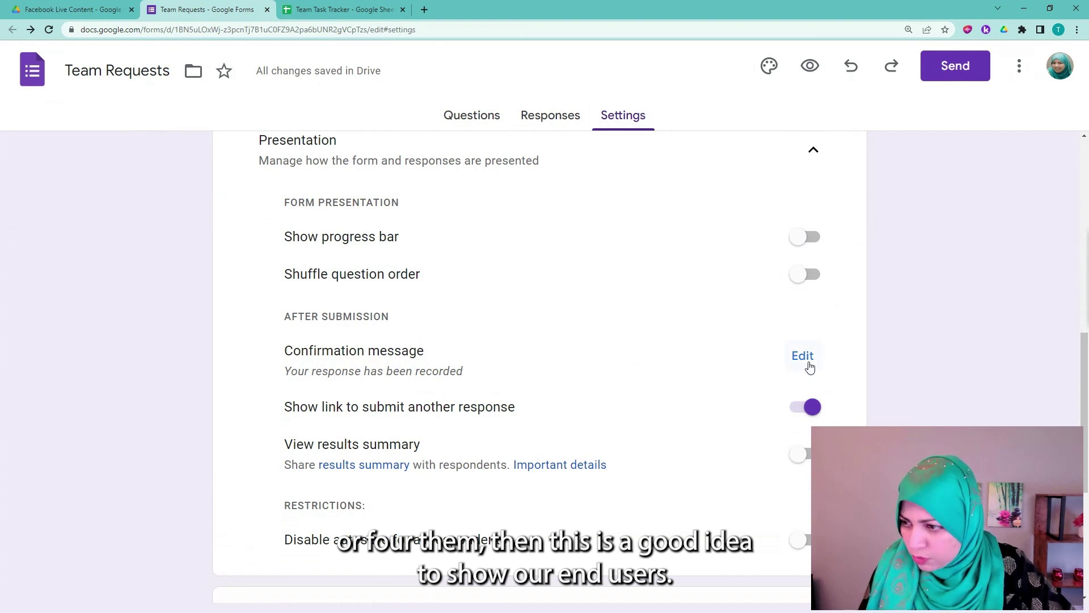
scroll(811, 369, down, 1)
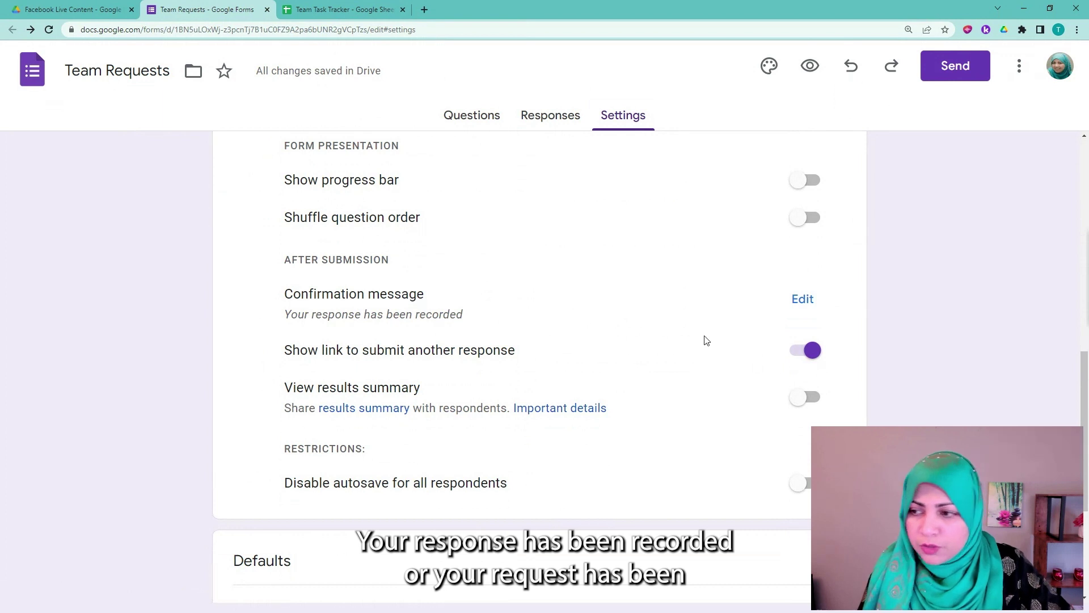
Start a custom confirmation message reading "Thank you for your request. We will process it within 48 hou"
click(799, 300)
click(292, 306)
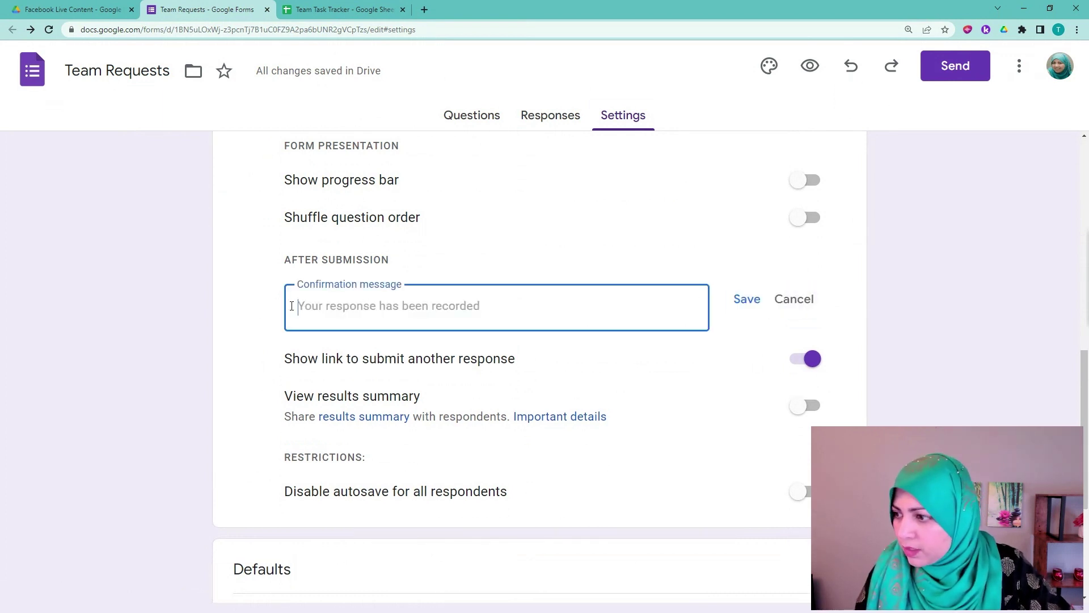
text(Thank)
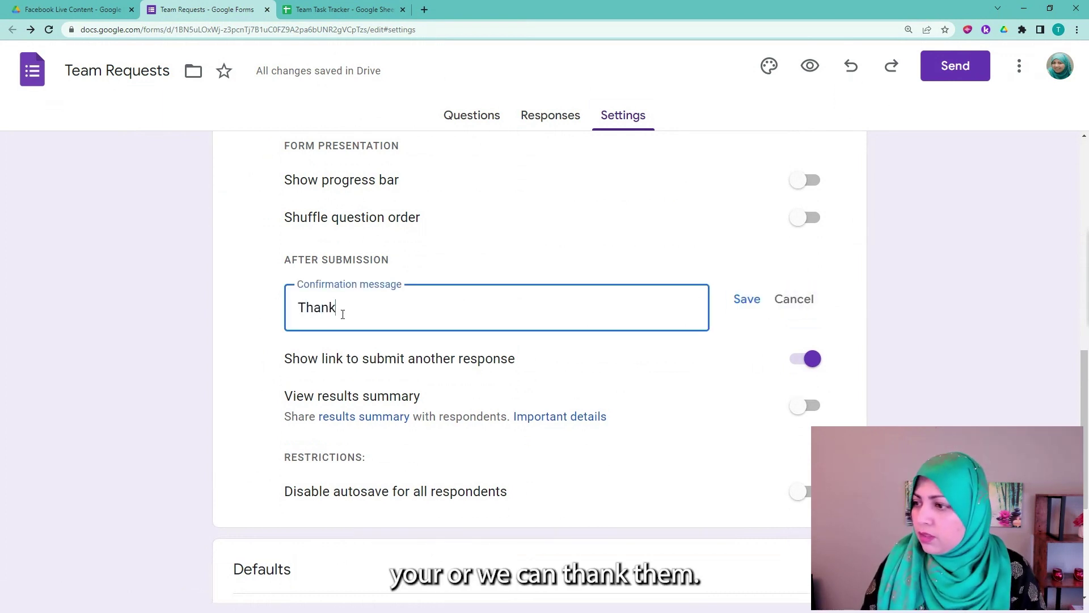
text( you for you)
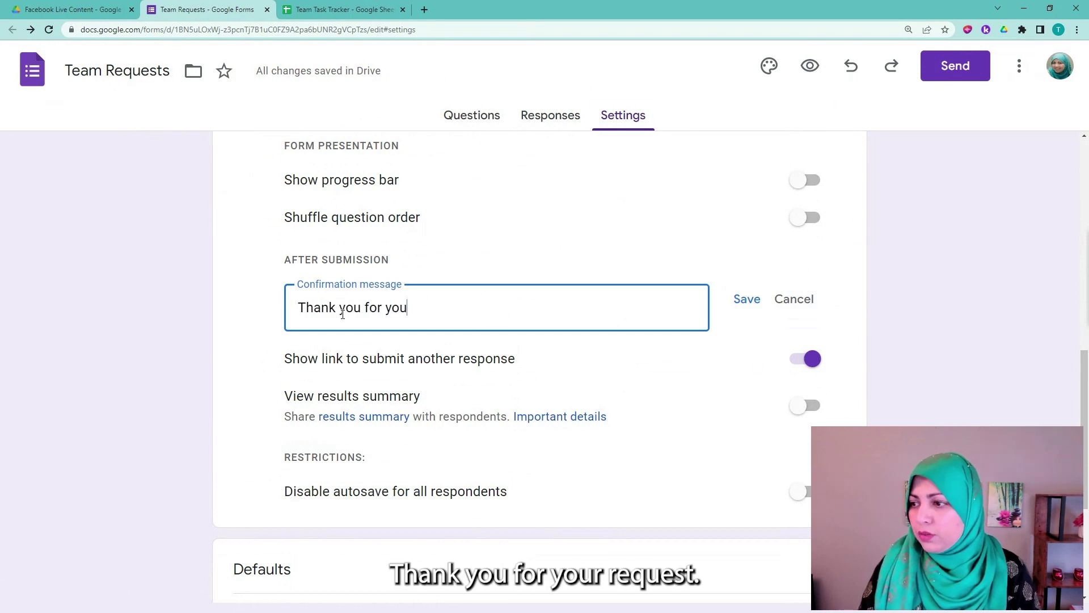
text(r requ)
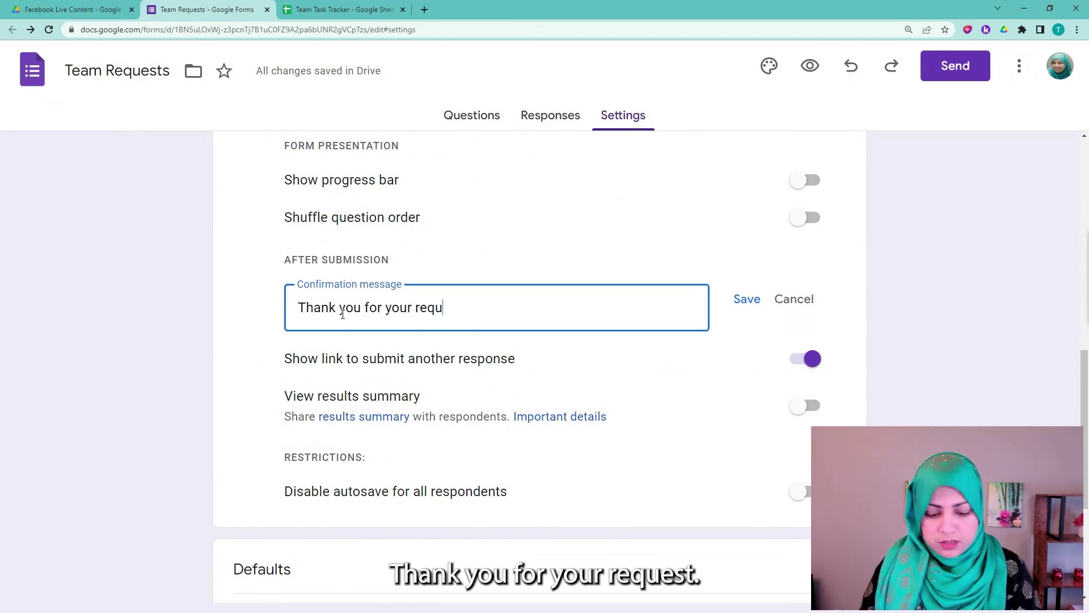
text(est. We will)
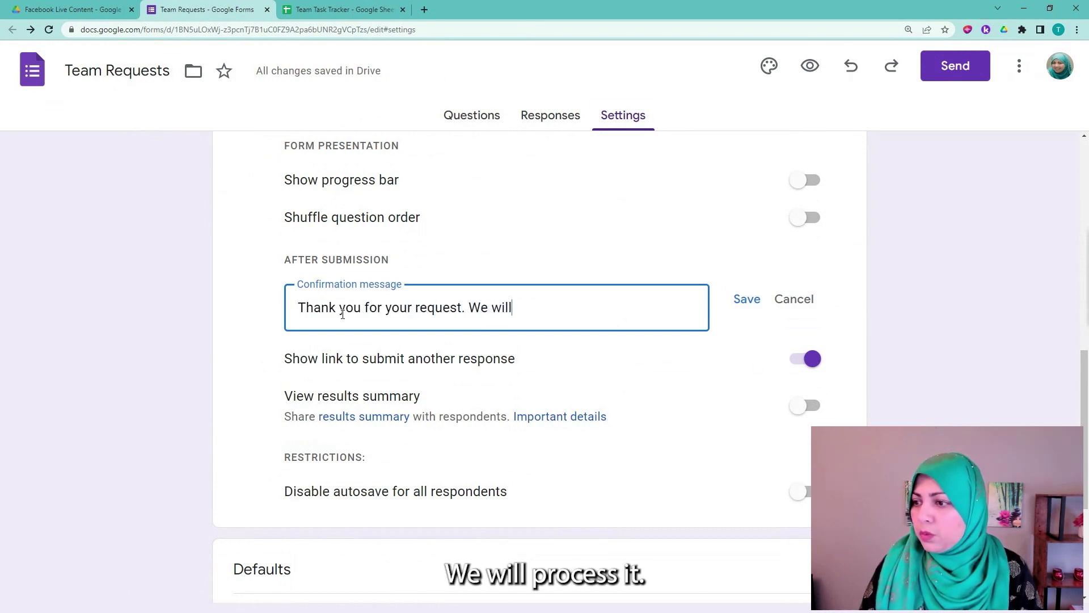
text( process it within)
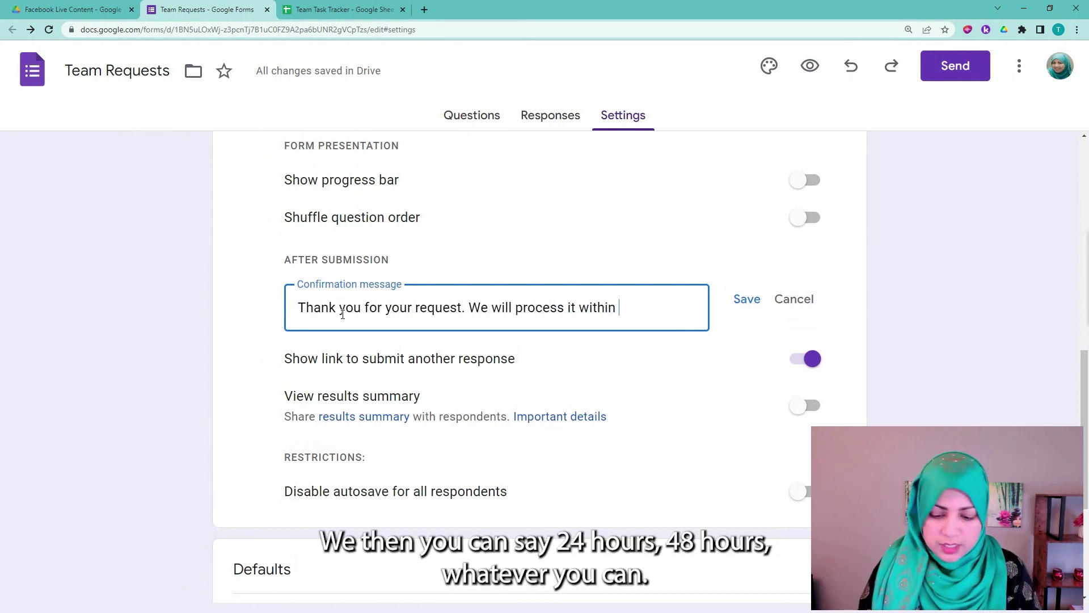
text( 48 hou)
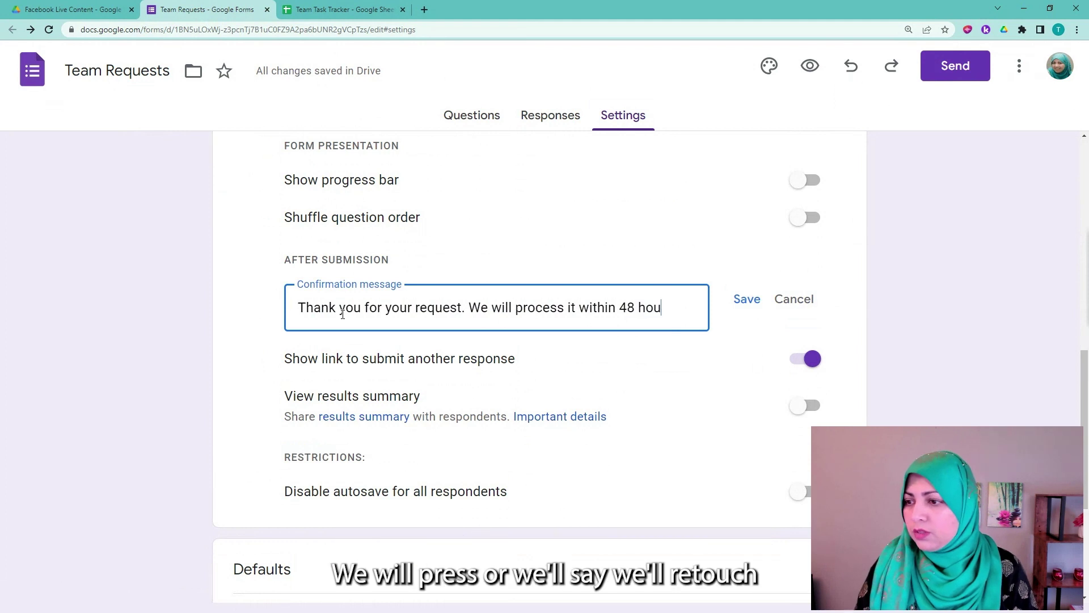
Reword the confirmation message's second sentence to "We will be in touch within 48 hours." and save the message
key(BackSpace)
key(BackSpace)
key(BackSpace)
key(BackSpace)
key(BackSpace)
key(BackSpace)
key(BackSpace)
key(BackSpace)
key(BackSpace)
key(BackSpace)
key(BackSpace)
key(BackSpace)
key(BackSpace)
key(BackSpace)
key(BackSpace)
key(BackSpace)
key(BackSpace)
key(BackSpace)
key(BackSpace)
key(BackSpace)
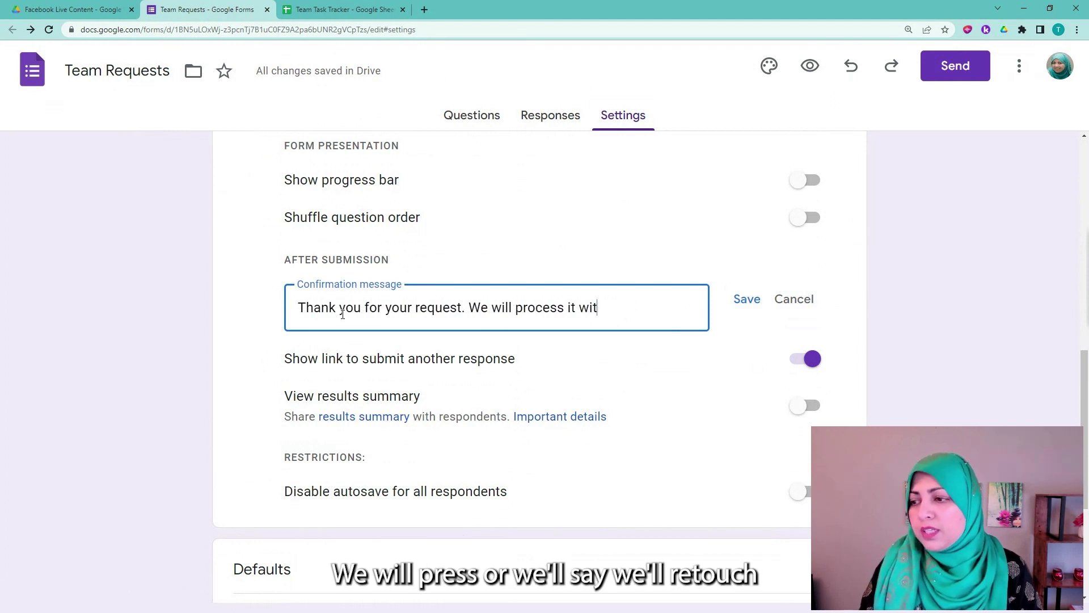
text(be i)
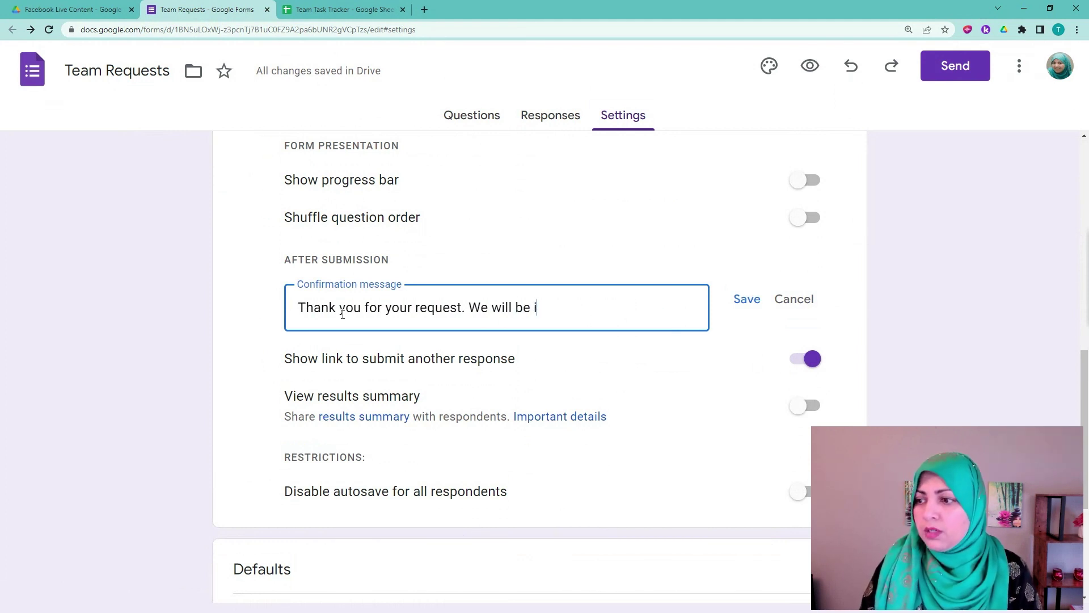
text(n touch within)
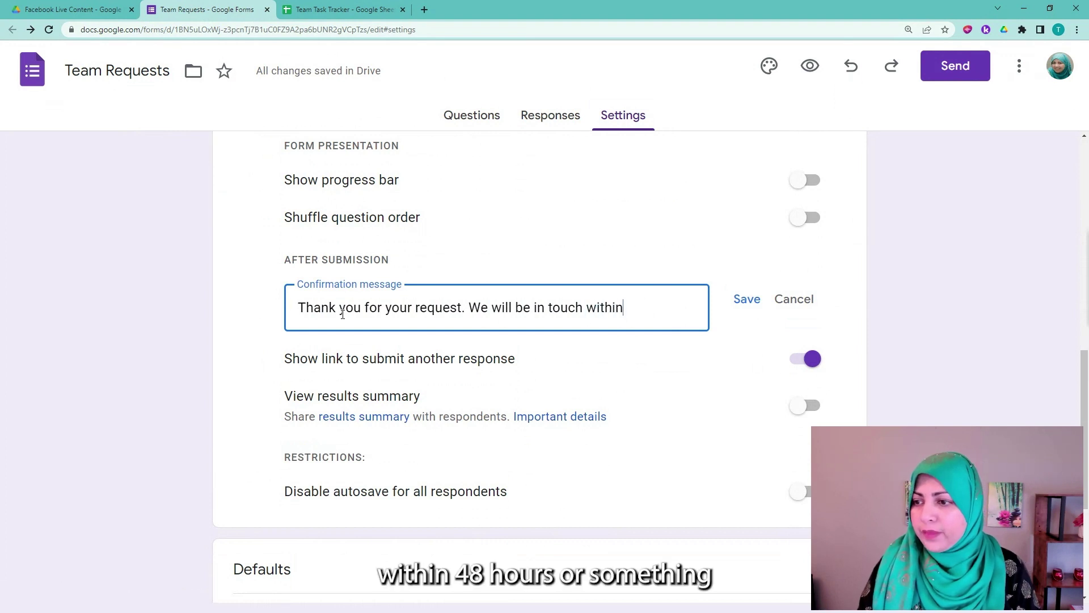
text( 48  hours.)
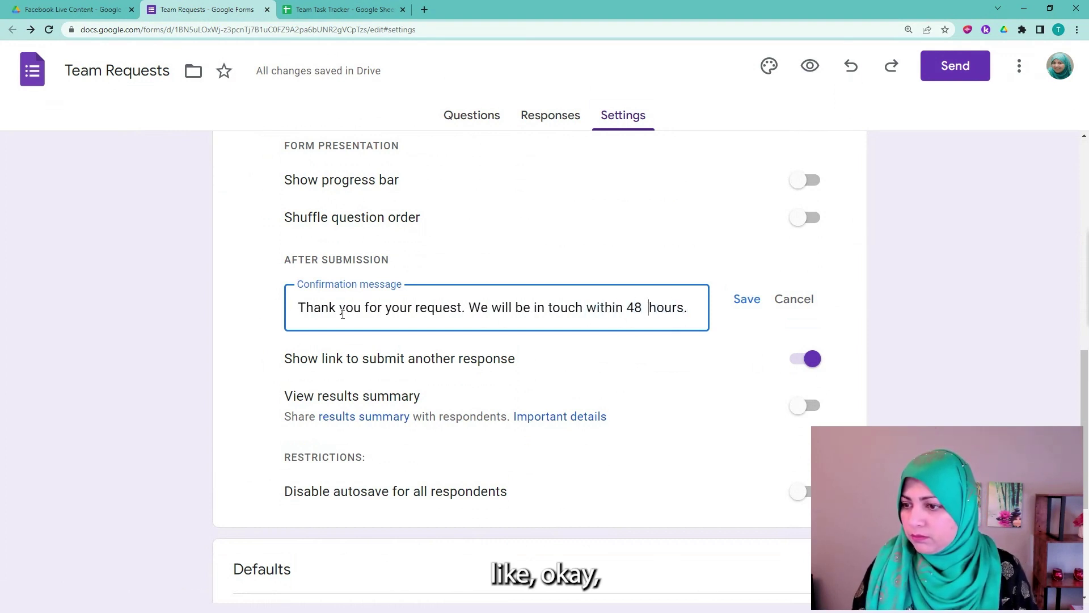
key(BackSpace)
text(Tha)
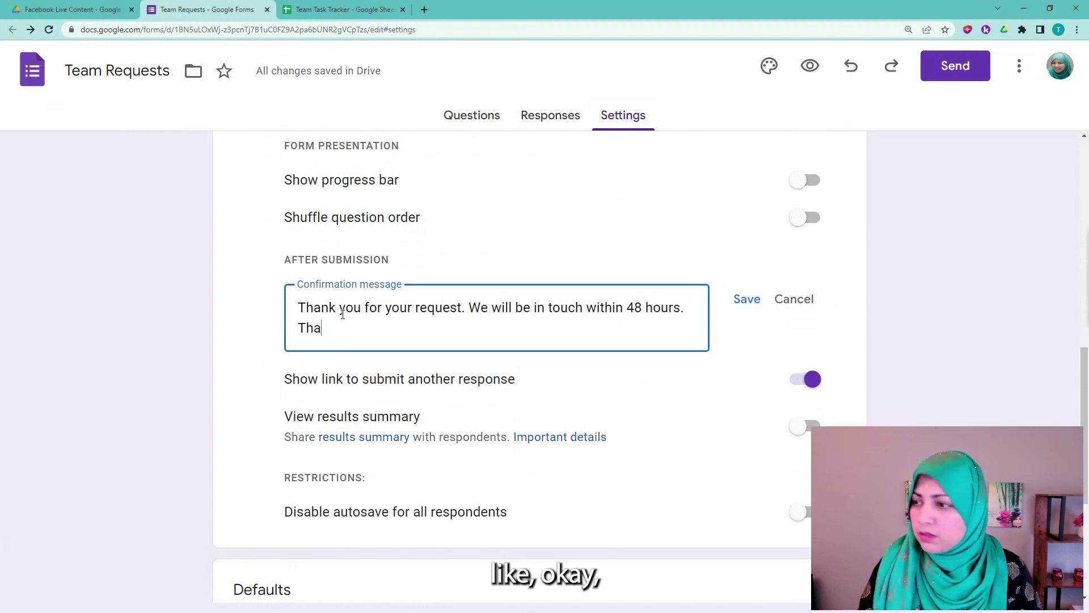
key(BackSpace)
key(BackSpace)
key(BackSpace)
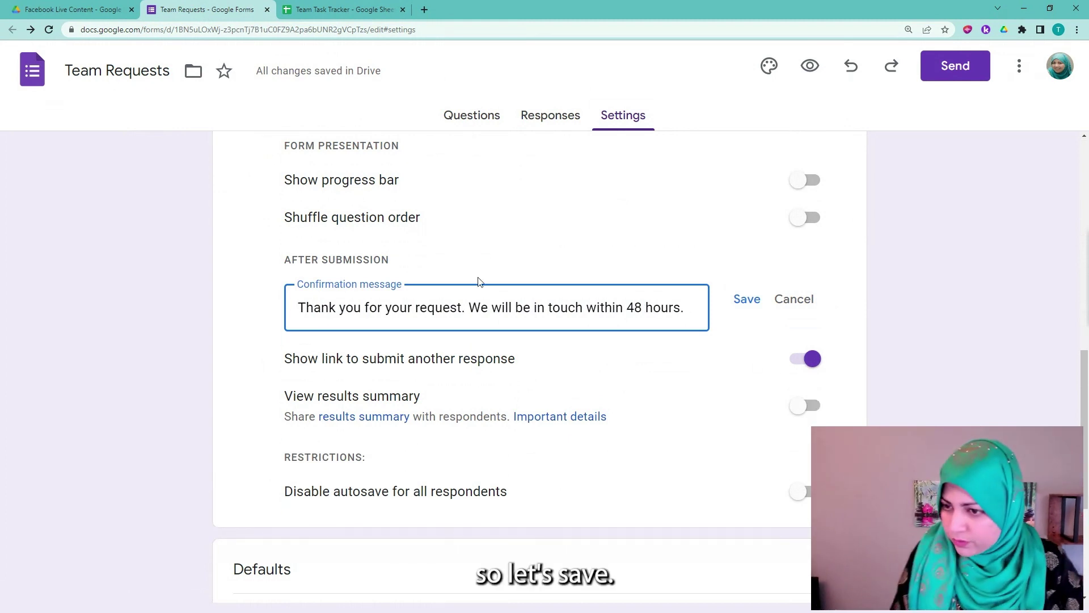
click(739, 302)
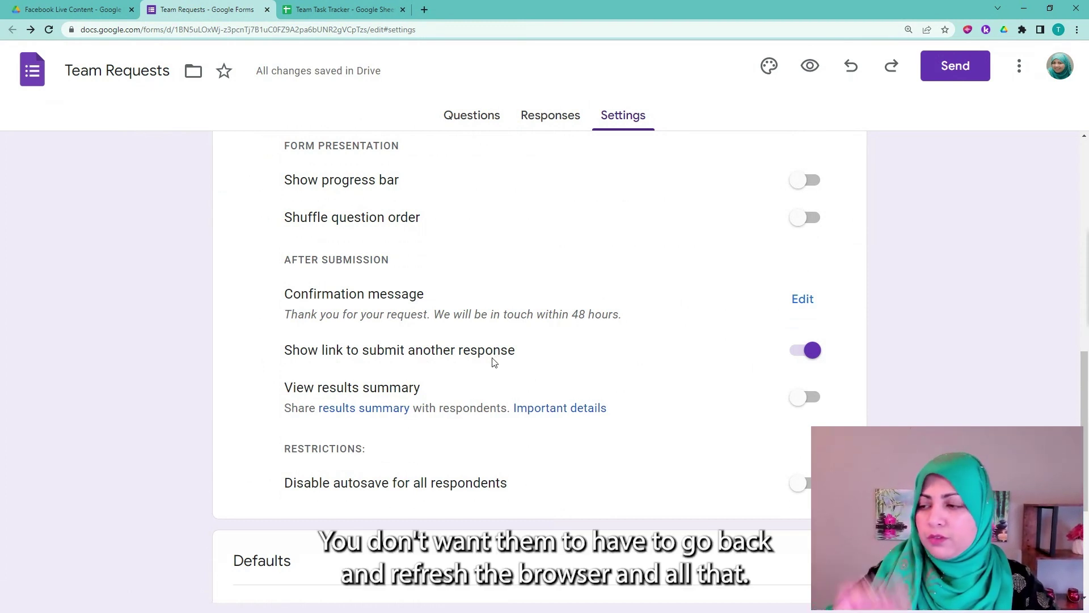
Look over the rest of the form settings and open a preview of the Team Requests form
scroll(732, 428, down, 3)
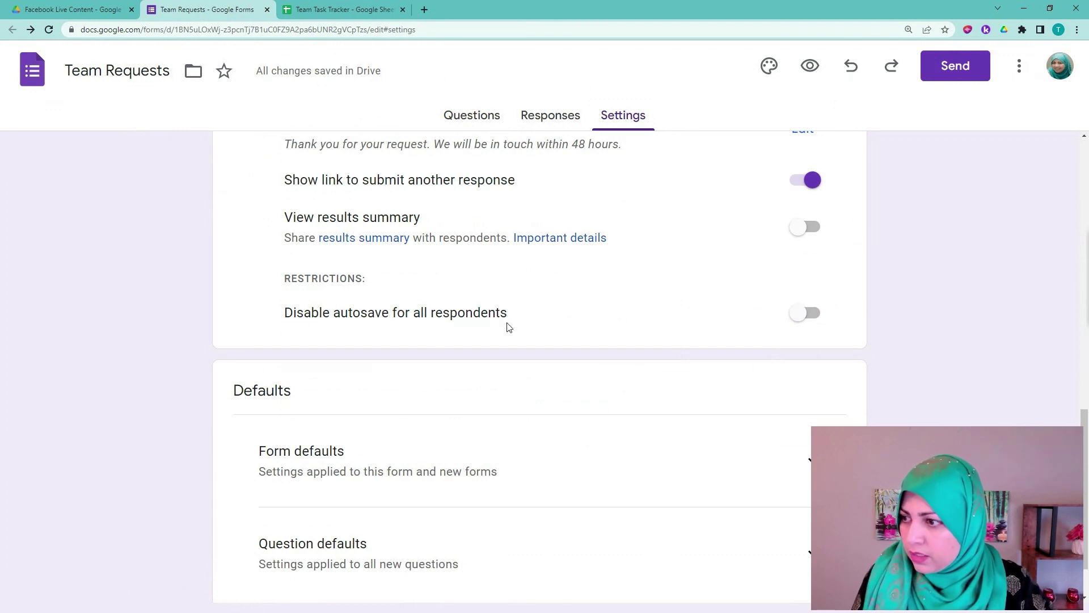
scroll(545, 357, down, 1)
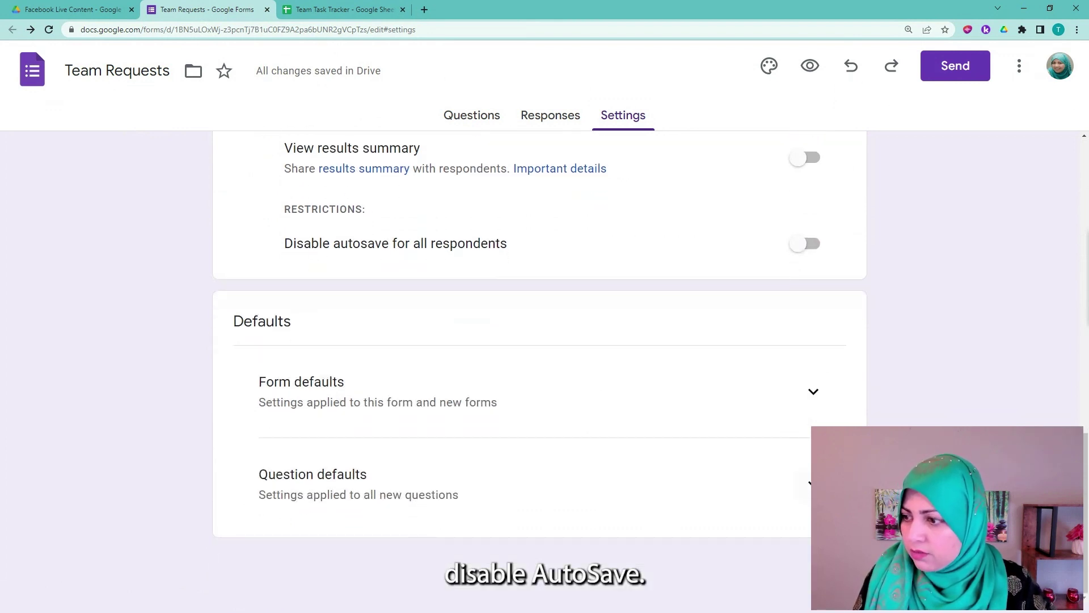
scroll(539, 363, up, 4)
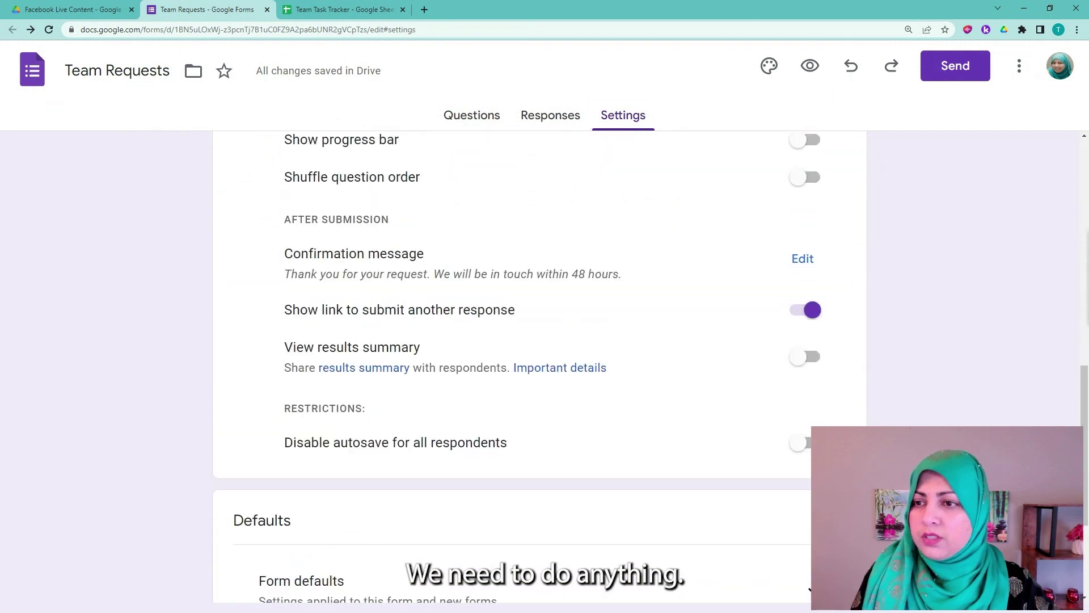
scroll(729, 375, up, 10)
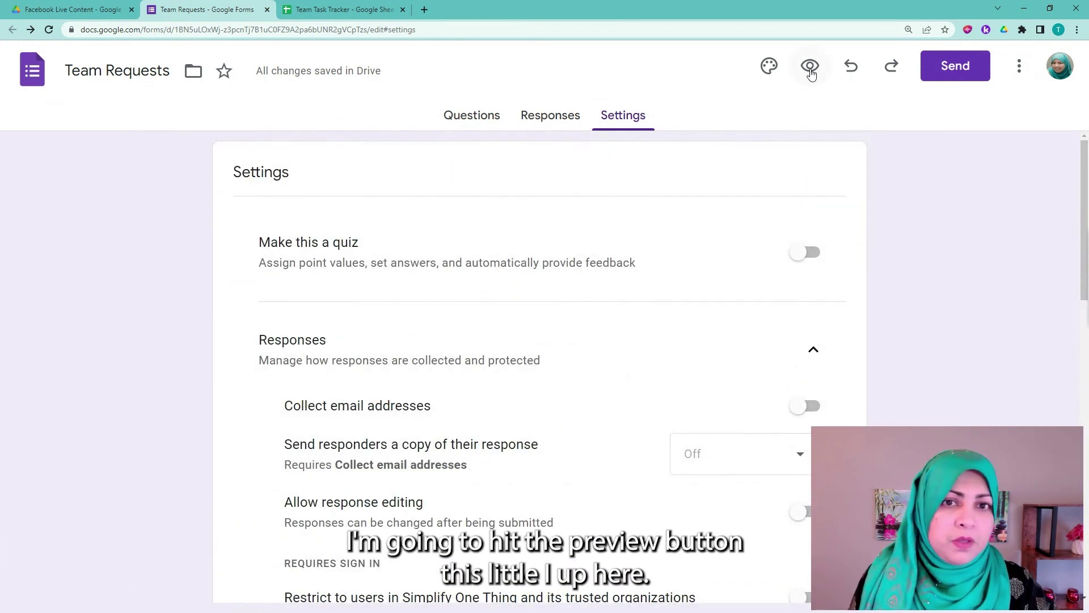
click(810, 69)
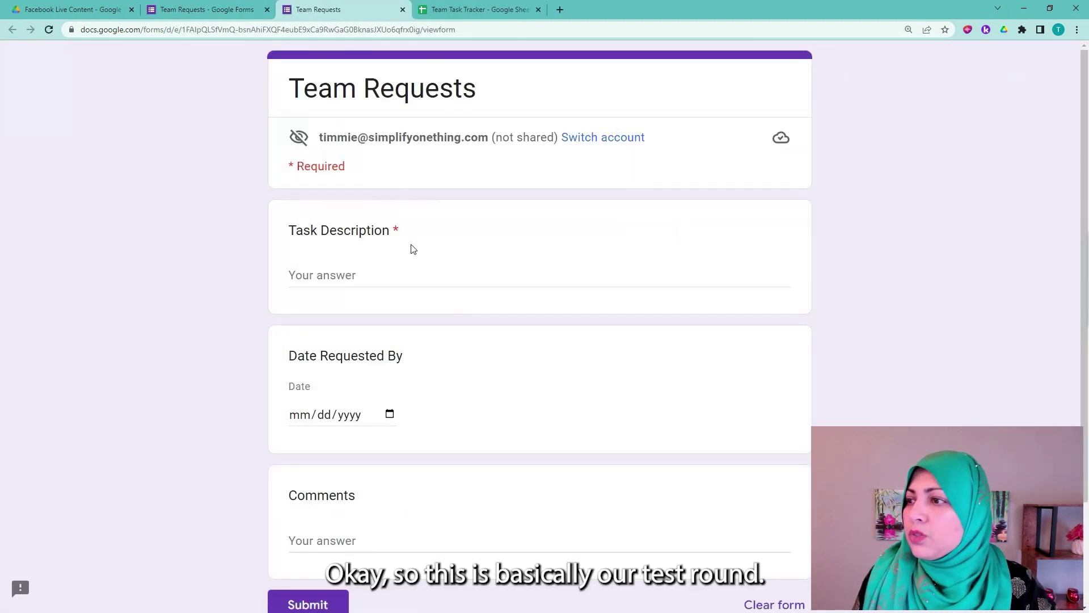
Submit a test response with task description "Test Task 1", requested date 02/04/2023 and comment "I love life!"
scroll(412, 249, down, 1)
click(401, 229)
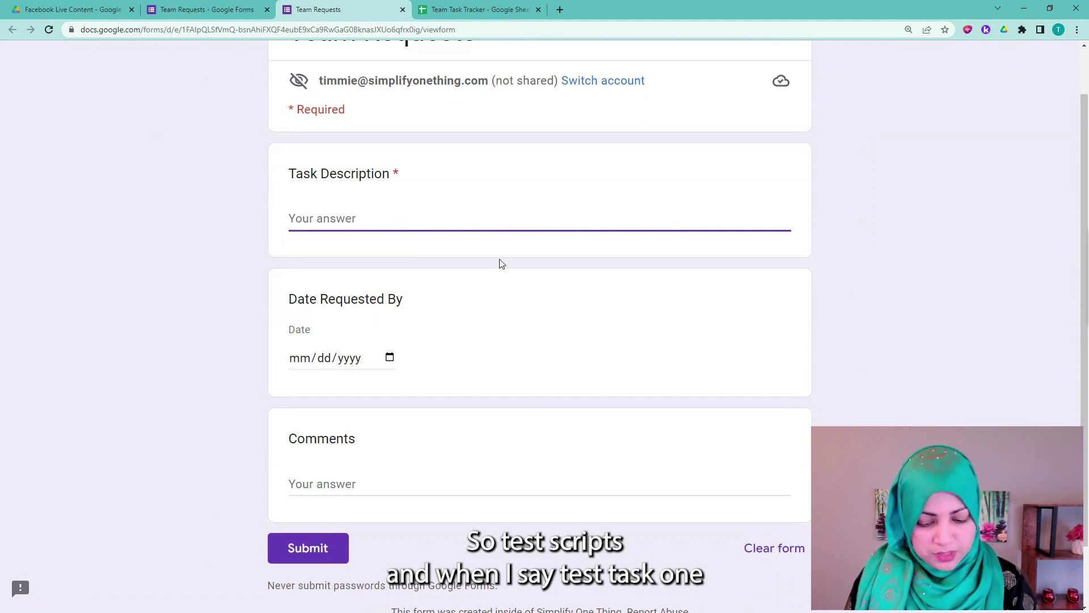
text(Test Task 1)
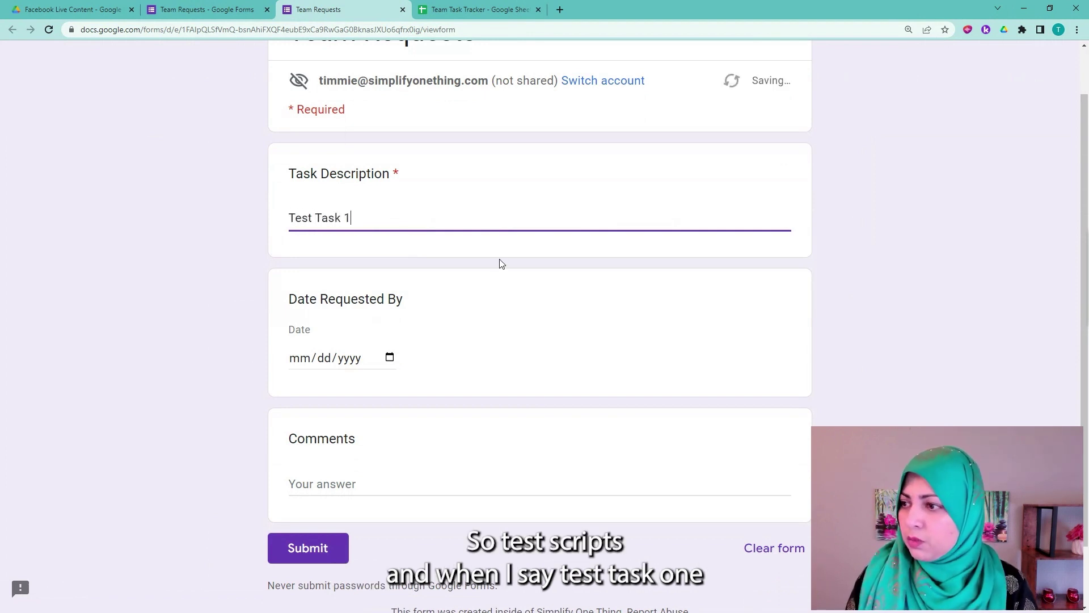
click(390, 357)
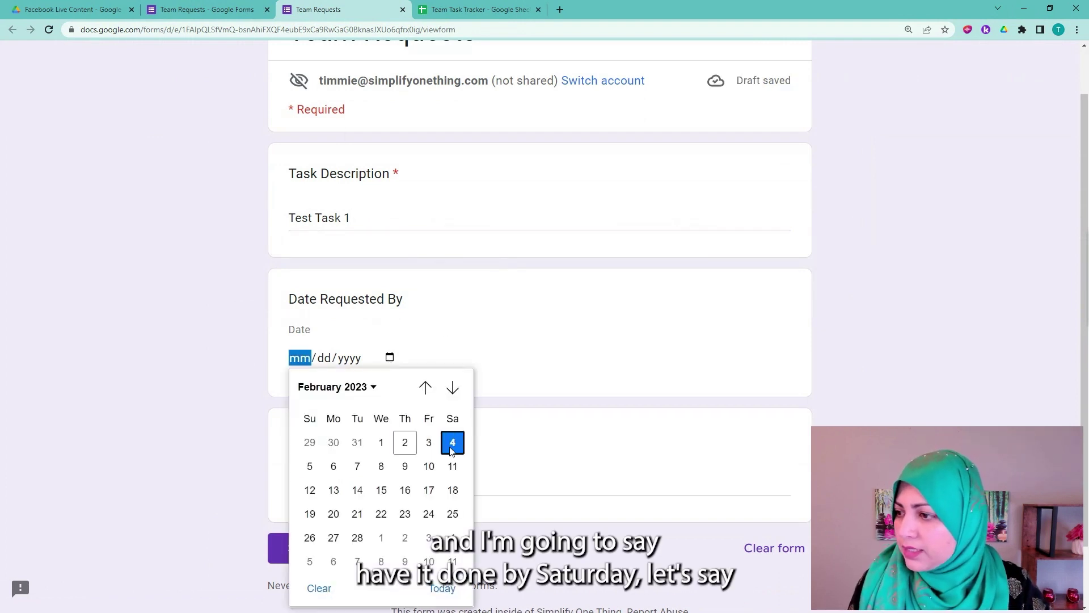
click(452, 442)
click(334, 498)
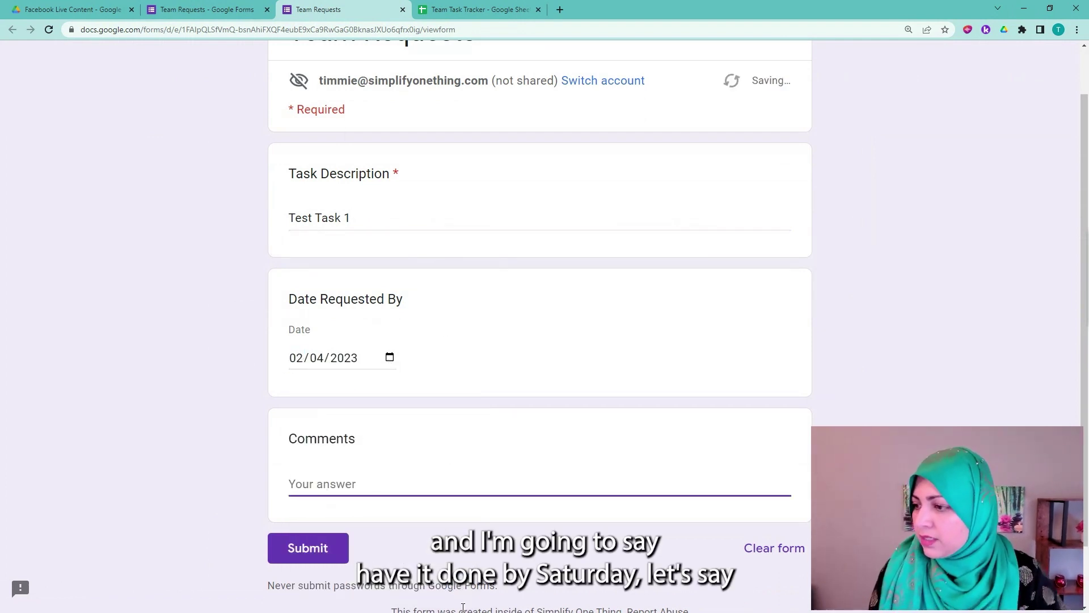
text(I love life!)
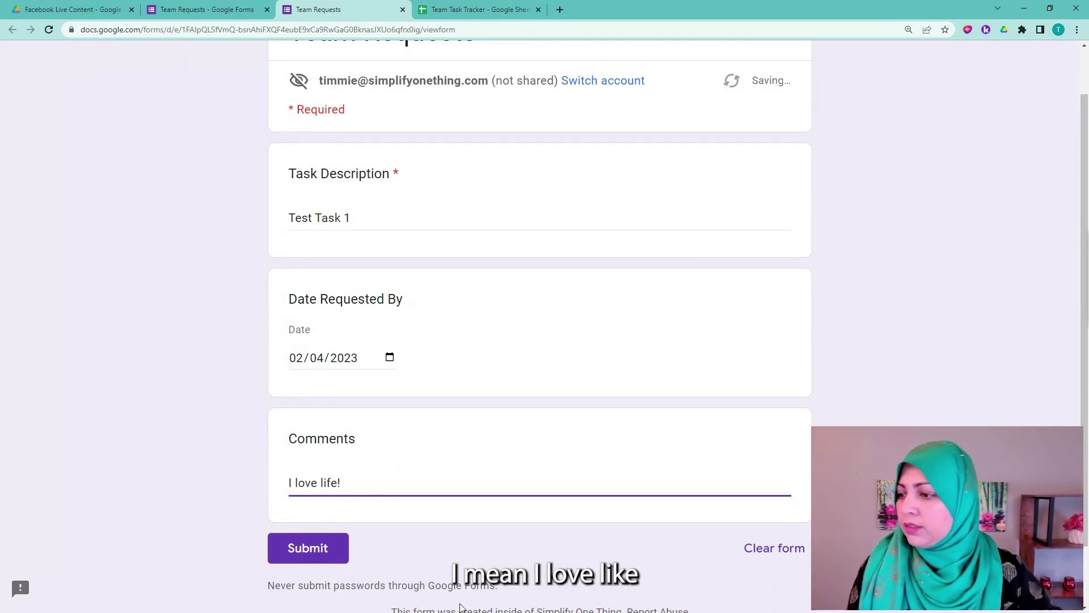
click(309, 548)
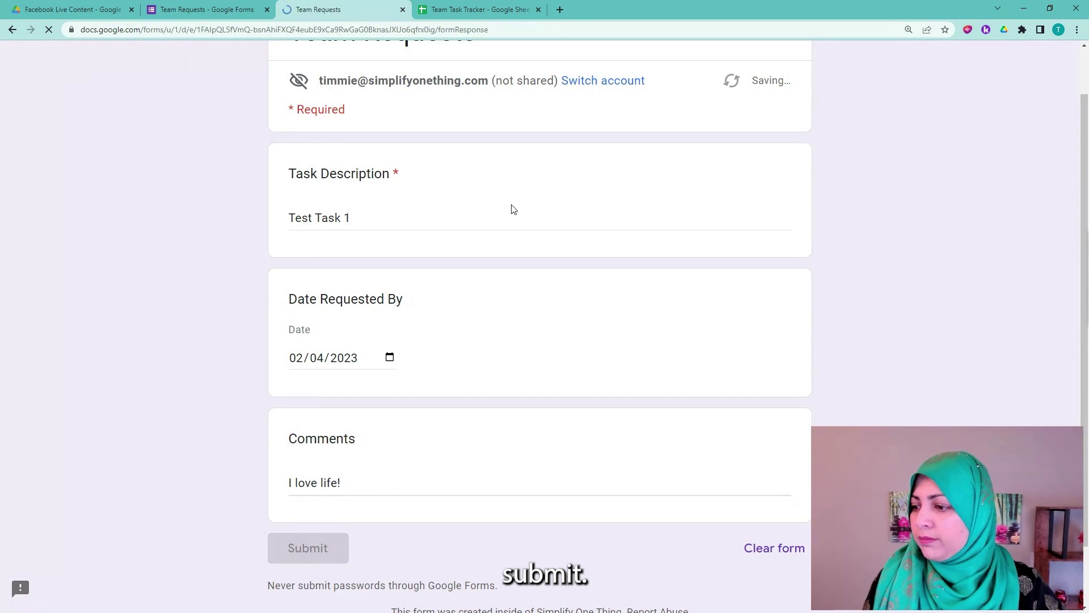
In the Team Task Tracker spreadsheet, enter the assignee's first name as Action Owner for Test Task 1 in cell F2
click(459, 12)
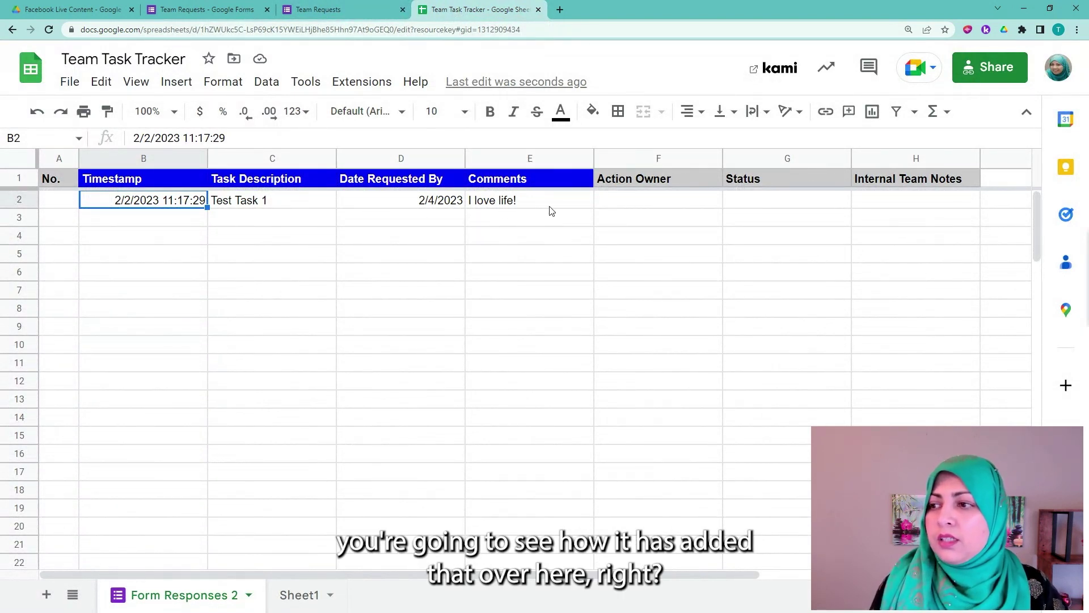
click(645, 206)
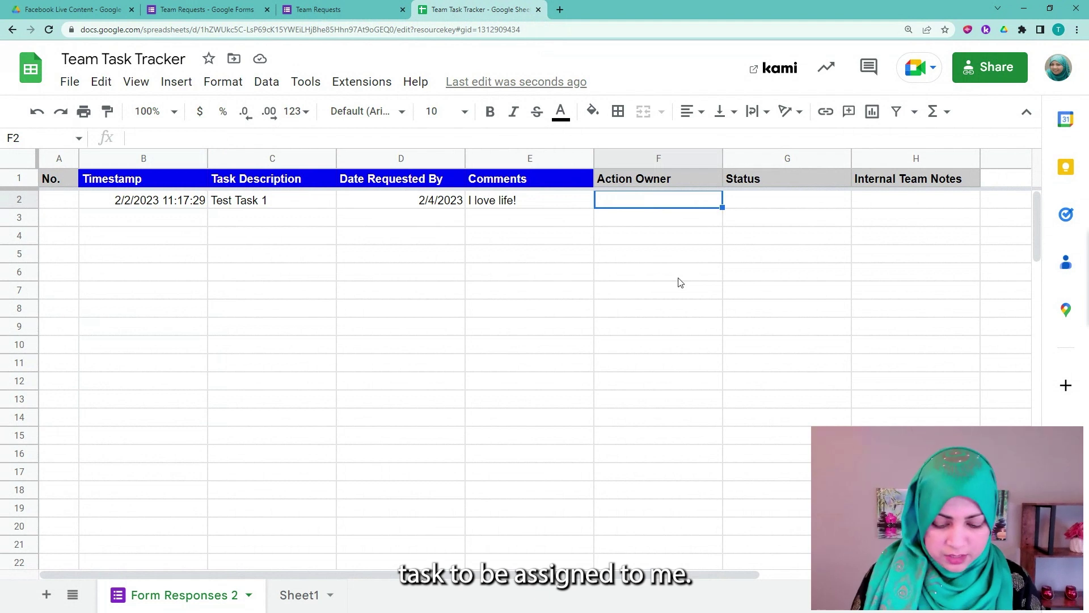
text(Timmie)
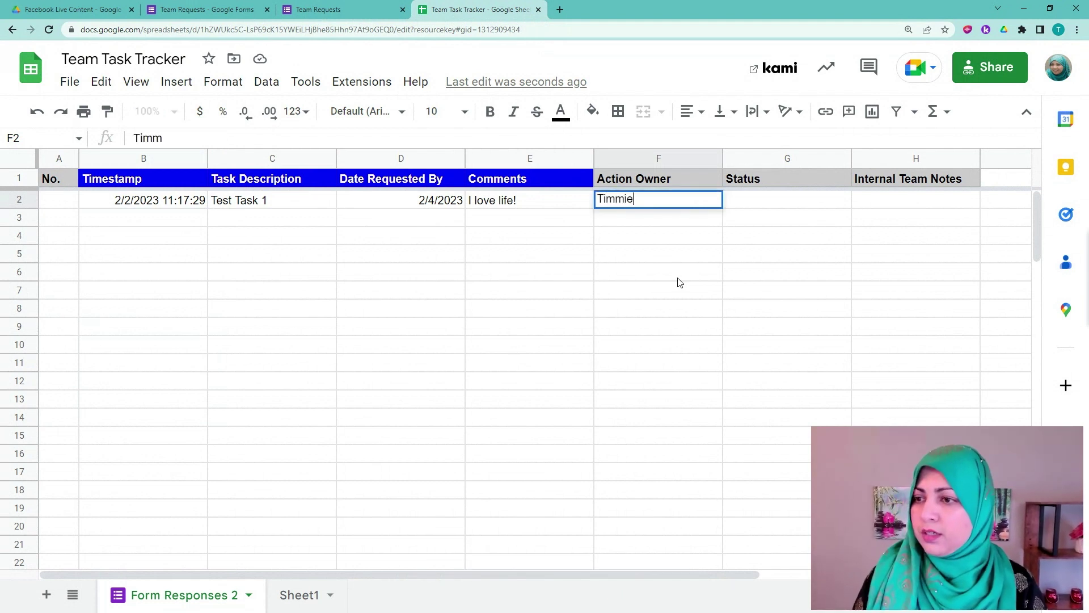
key(Tab)
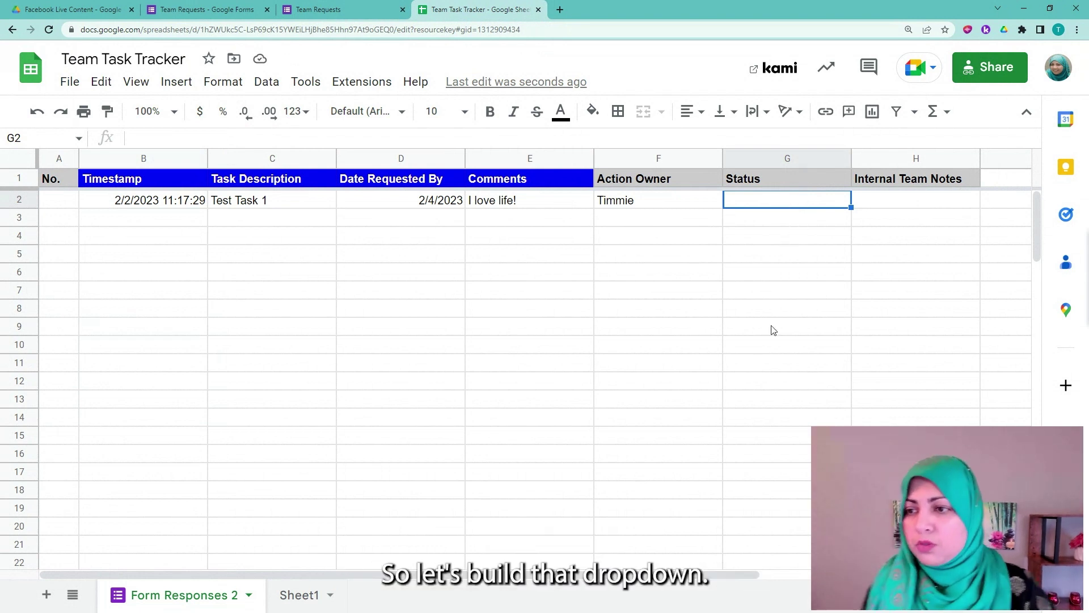
Add a dropdown data validation rule to the Status cell G2 for Test Task 1
click(265, 86)
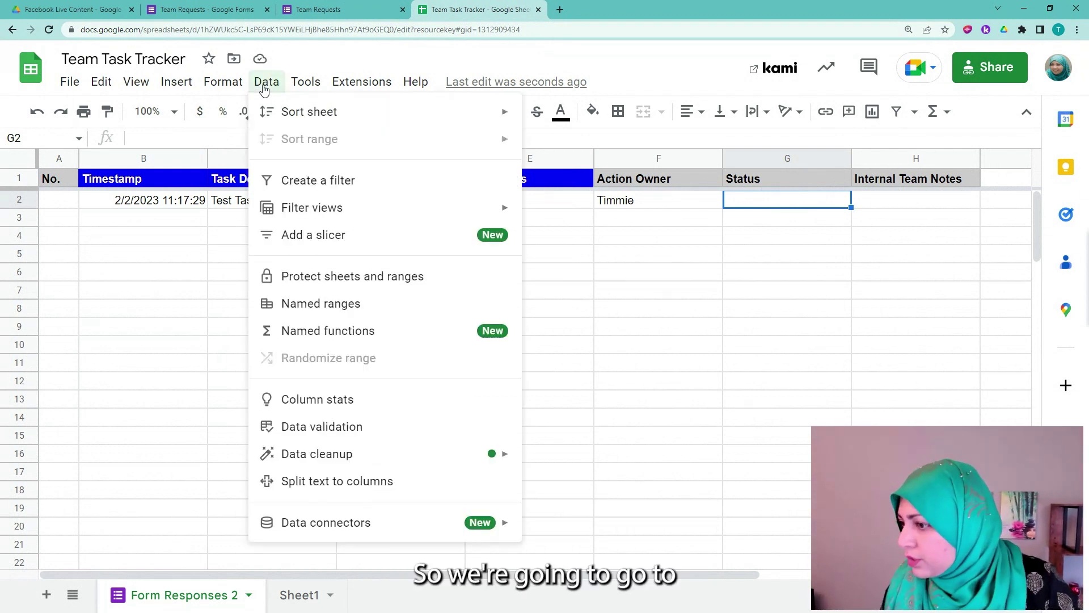
click(335, 432)
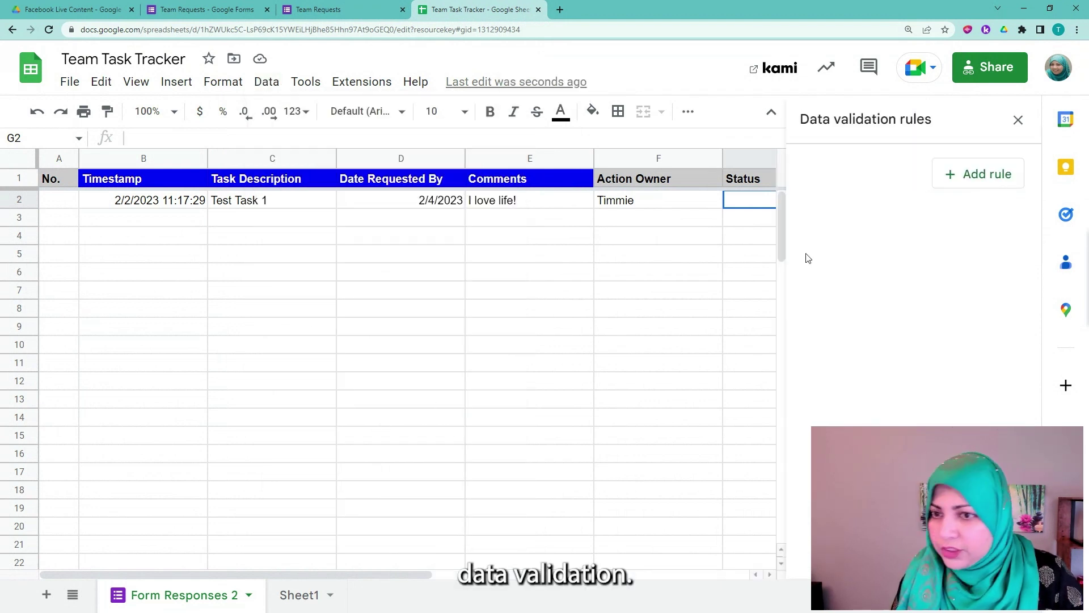
click(970, 176)
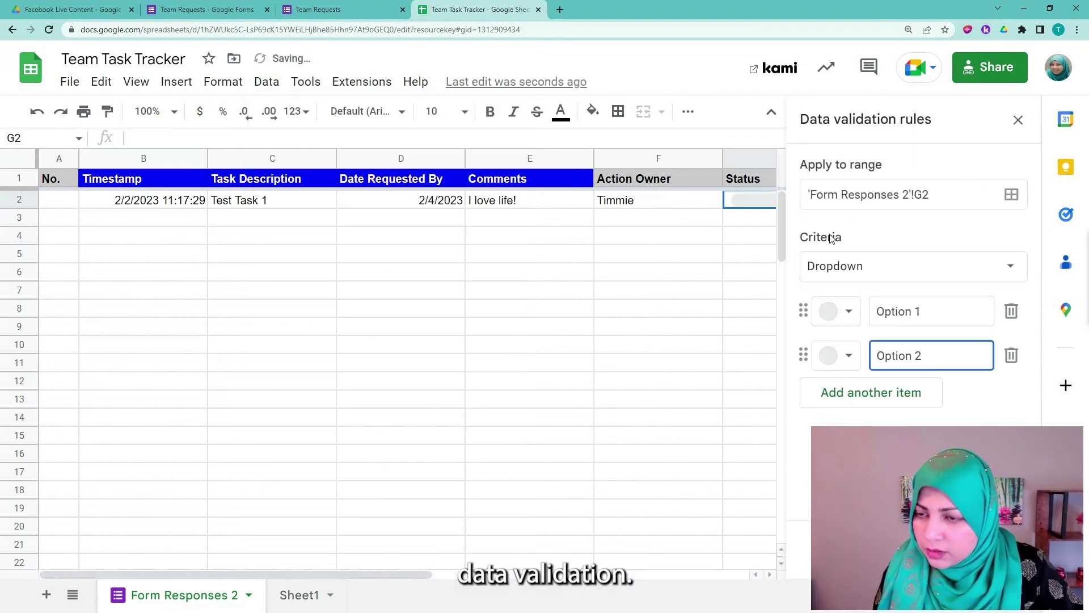
click(277, 86)
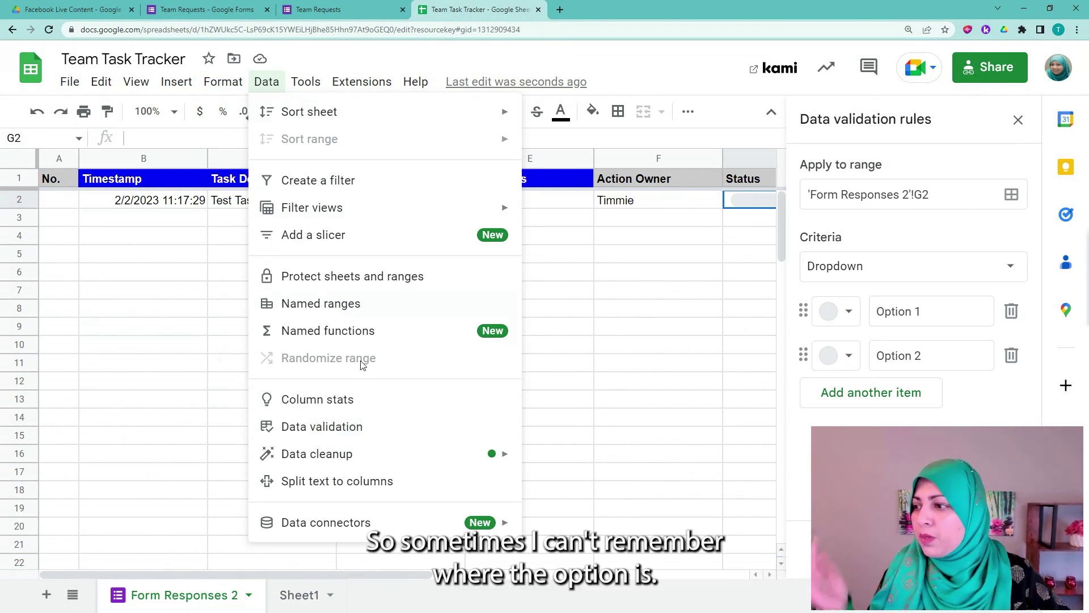
mouse_move(230, 88)
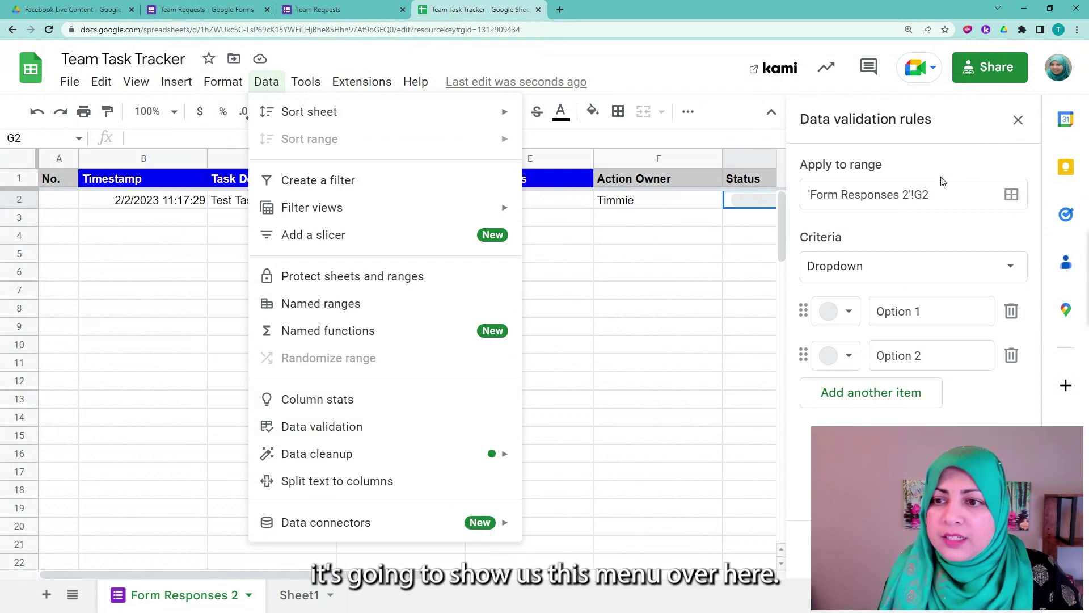
click(906, 242)
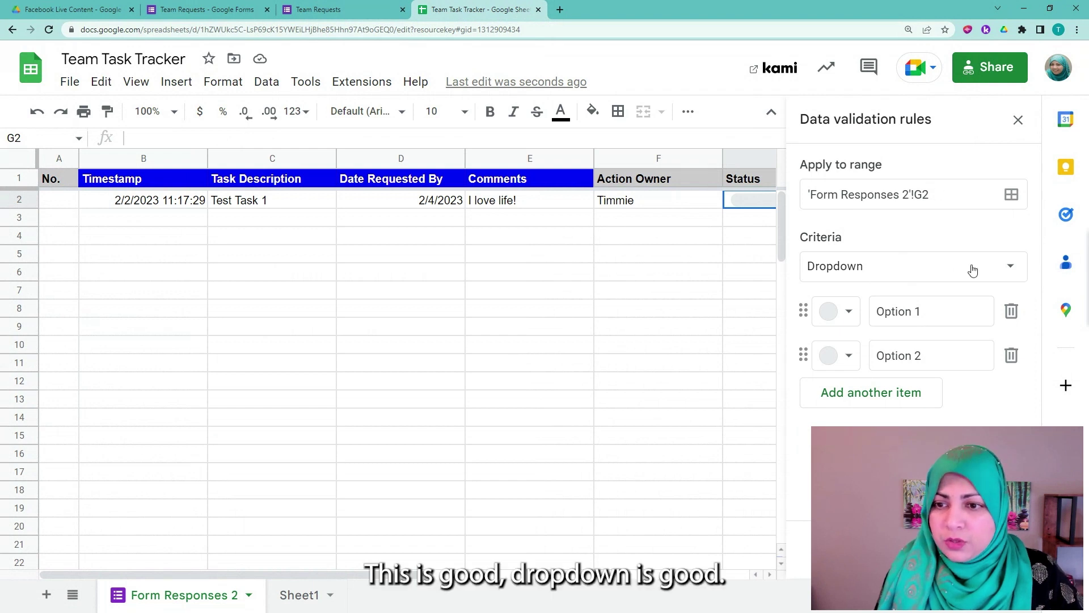
Name the first two dropdown options "Not Started" and "In Progress"
click(948, 311)
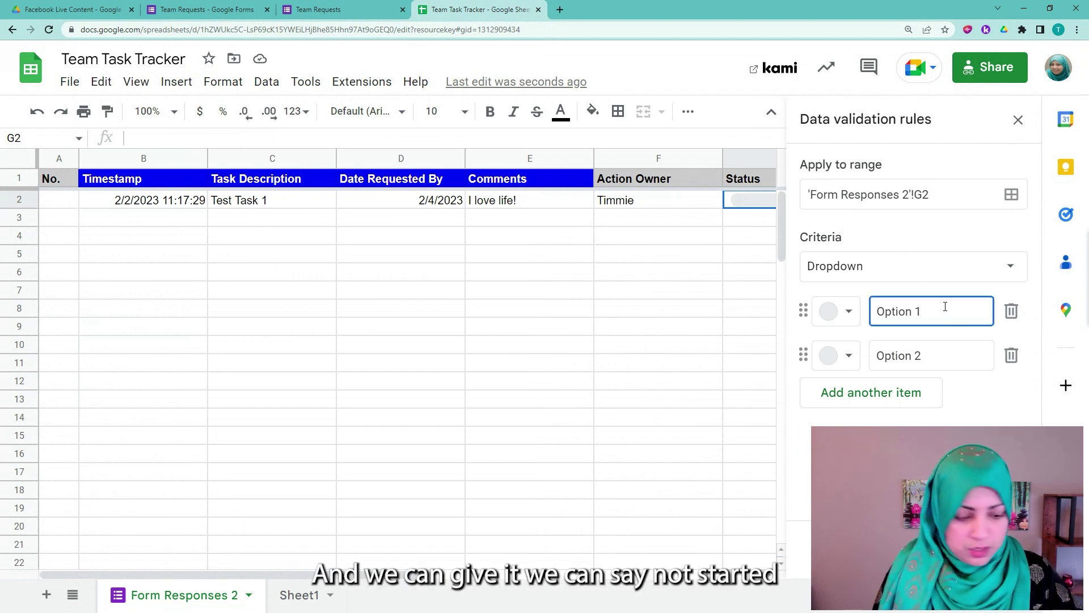
triple_click(945, 307)
text(Not Started)
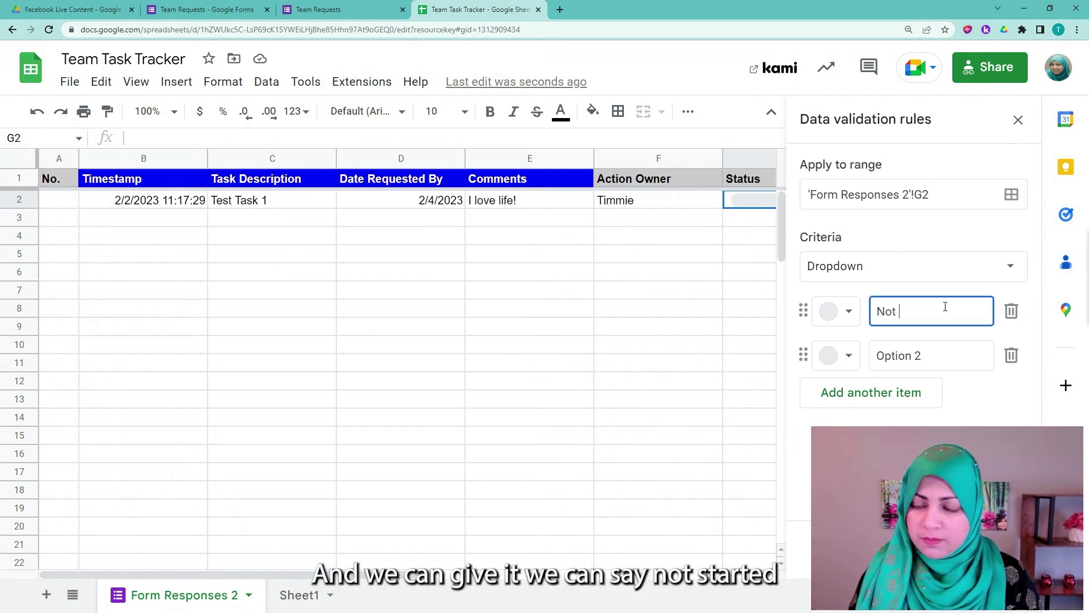
click(940, 355)
triple_click(939, 356)
text(In)
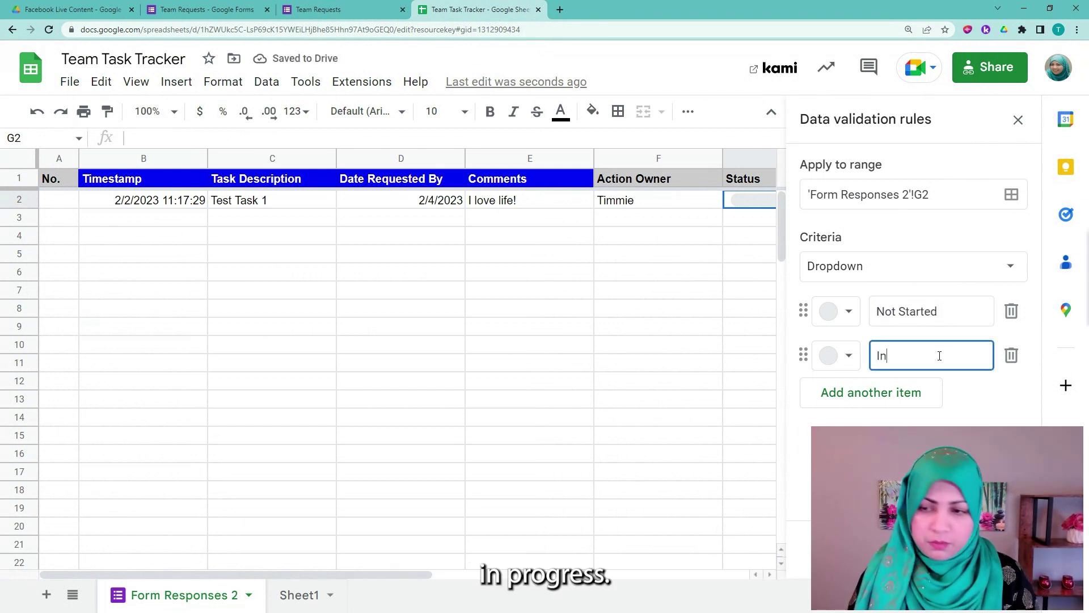
text( Progress)
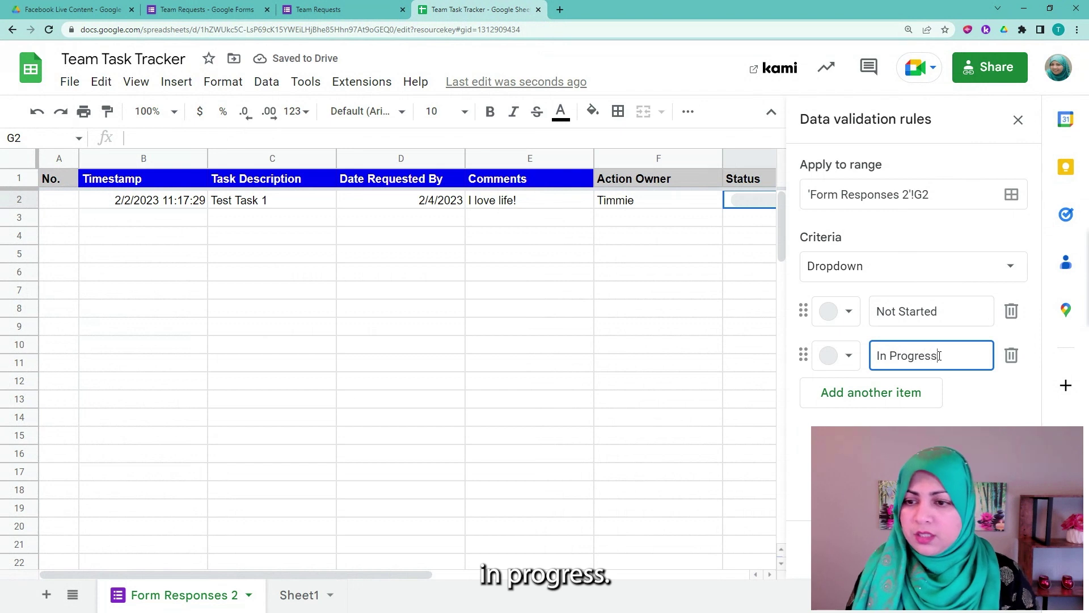
Add two more dropdown options named "Stuck" and "Complete"
click(900, 397)
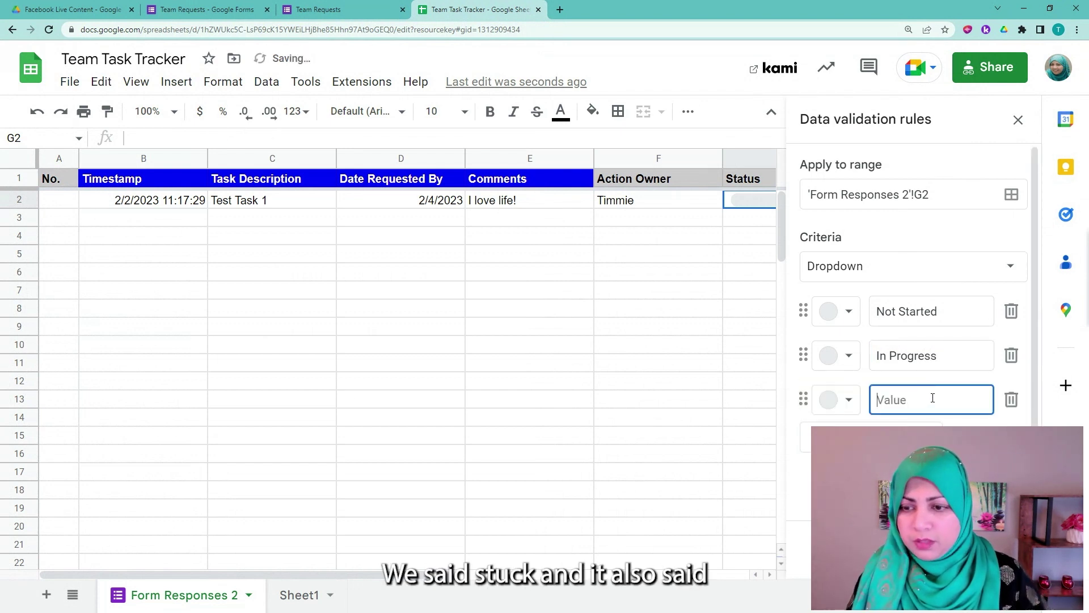
text(Stuck)
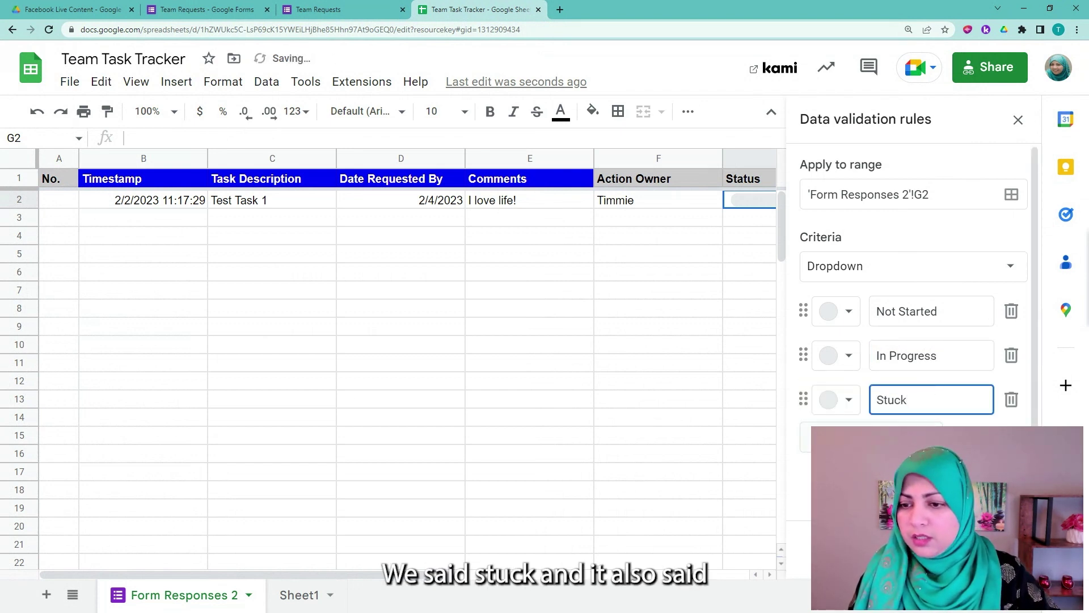
click(900, 438)
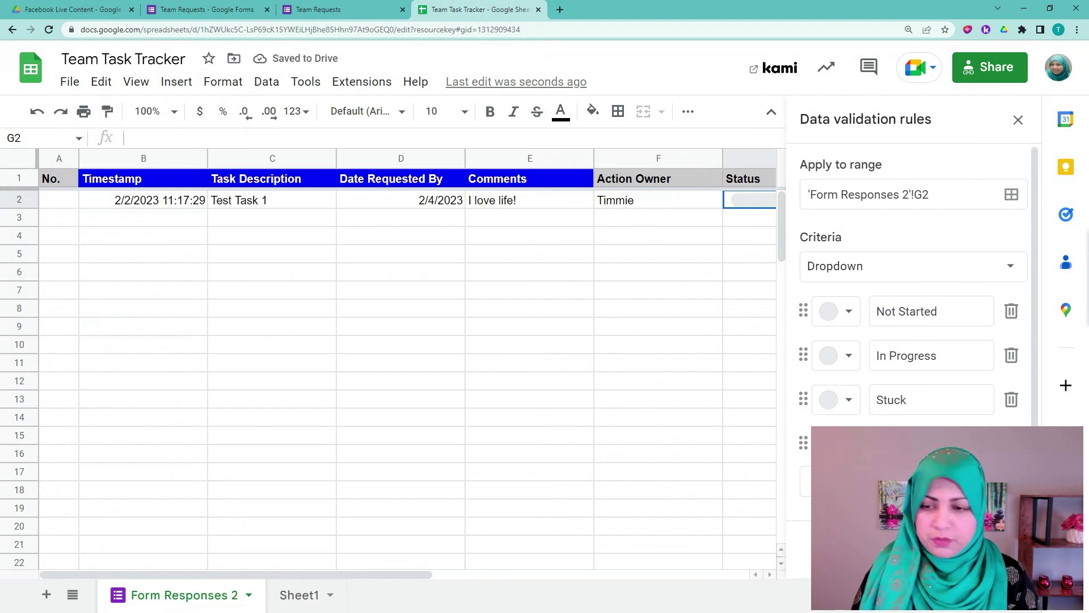
text(Complete)
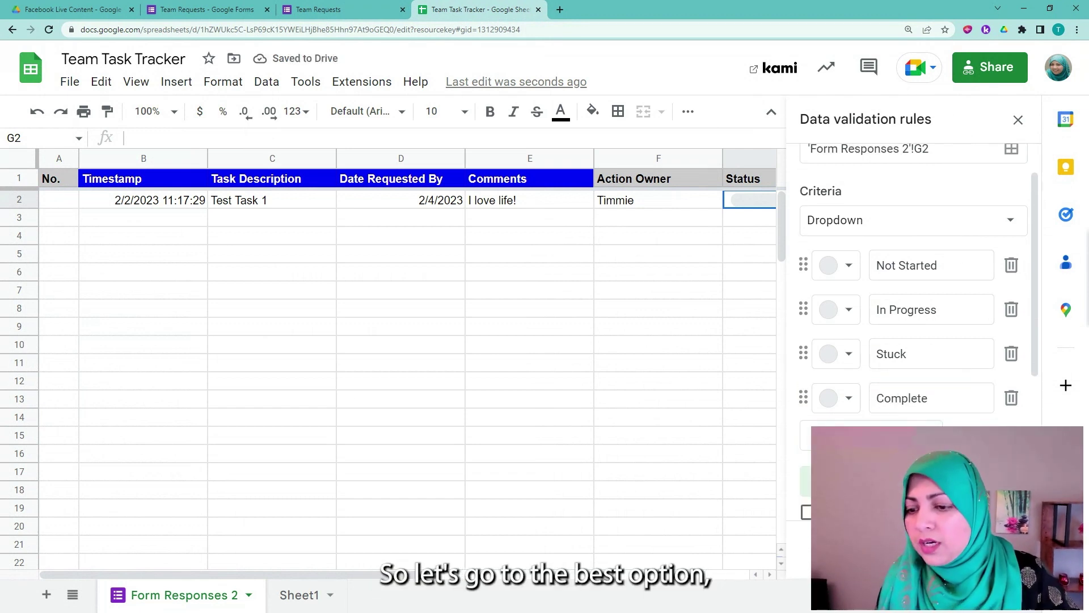
Enable help text for the selected cell in the rule's advanced options and enter "Please select a value from the drop-down."
scroll(816, 369, down, 5)
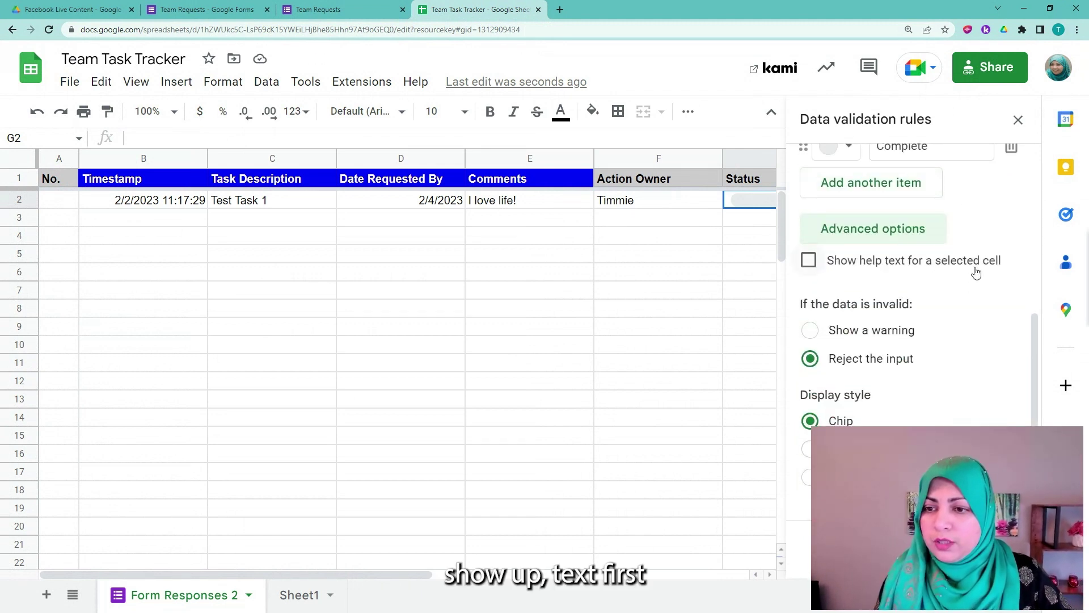
click(808, 261)
click(811, 302)
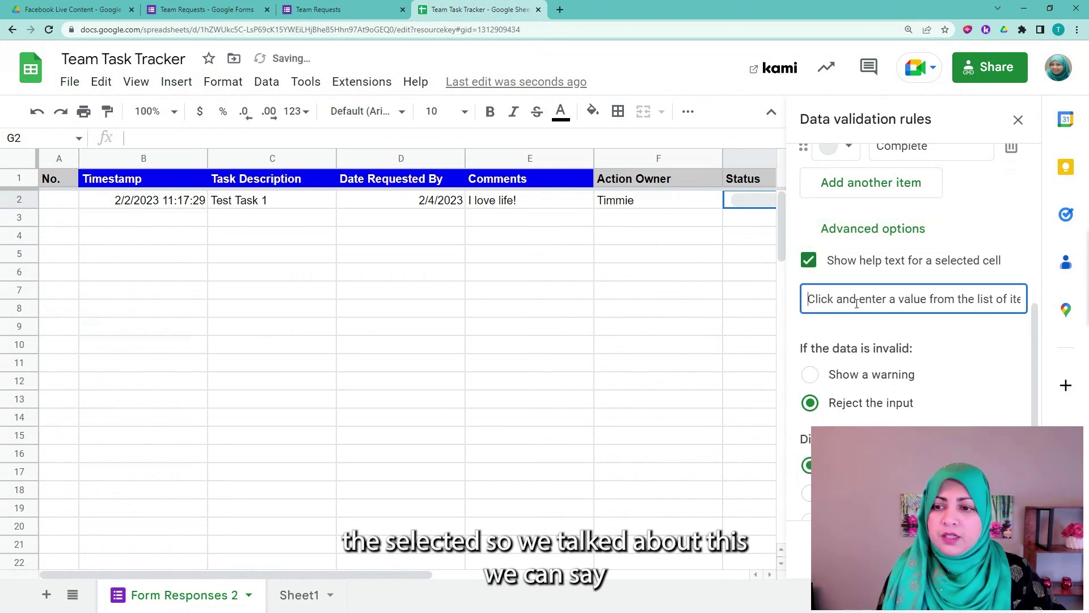
key(ctrl+a)
text(please)
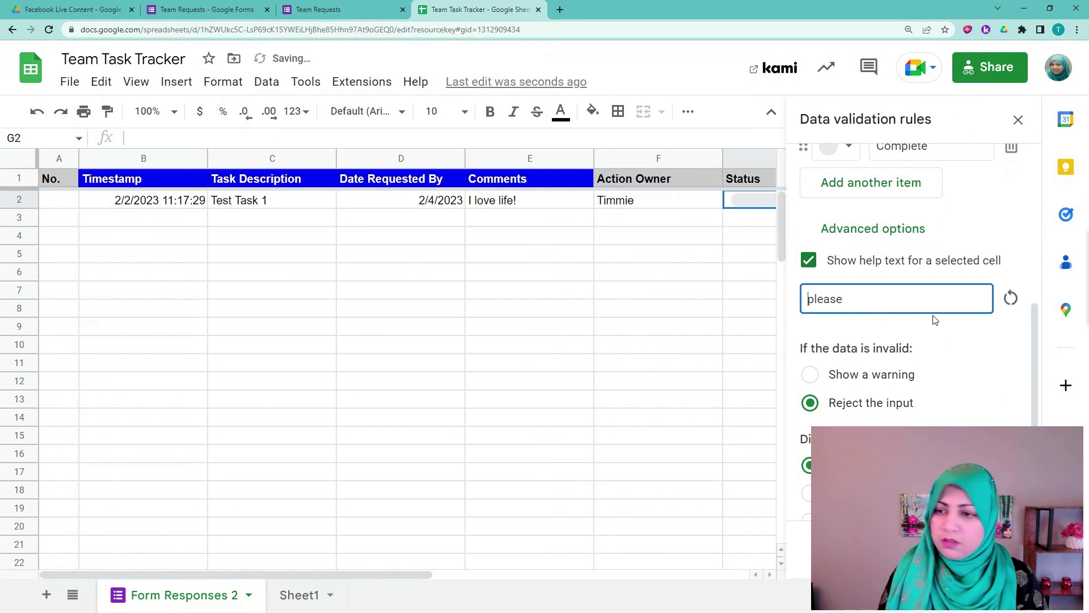
key(Home)
key(Delete)
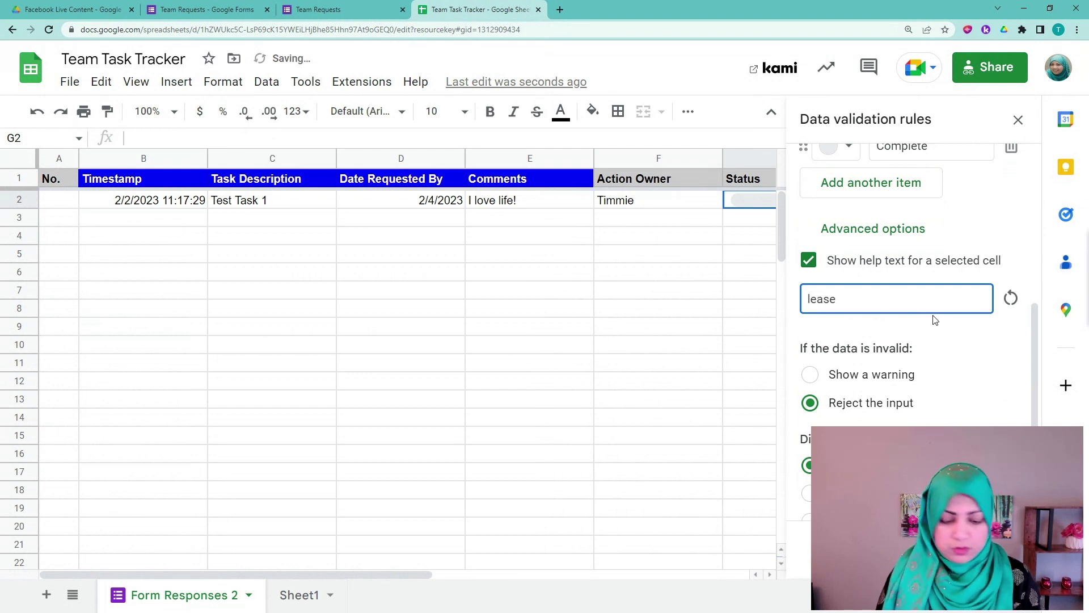
text(P)
key(End)
text(sele)
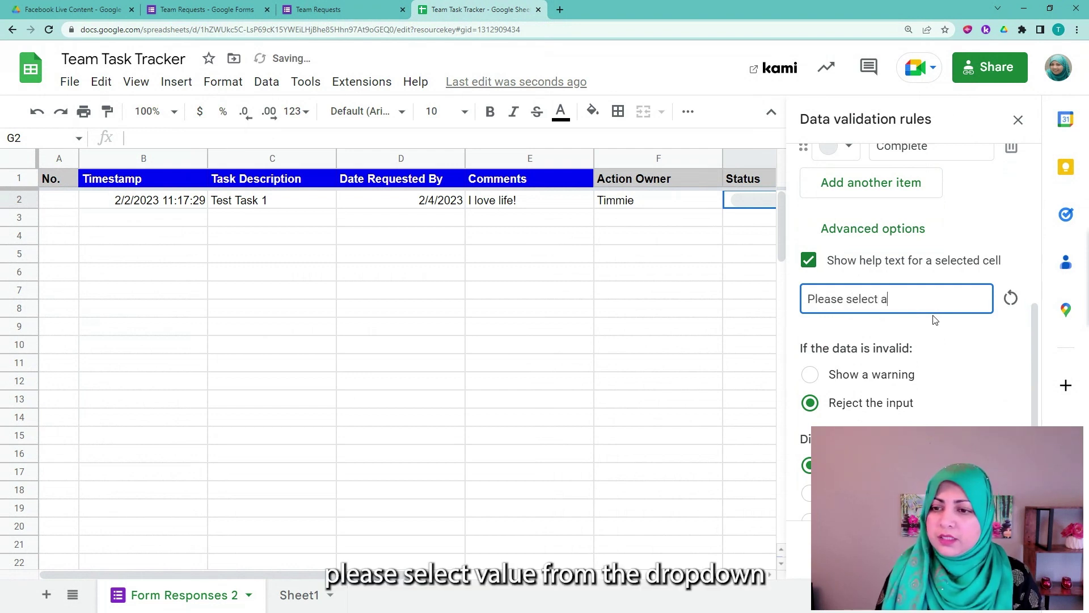
text(ct a value from th)
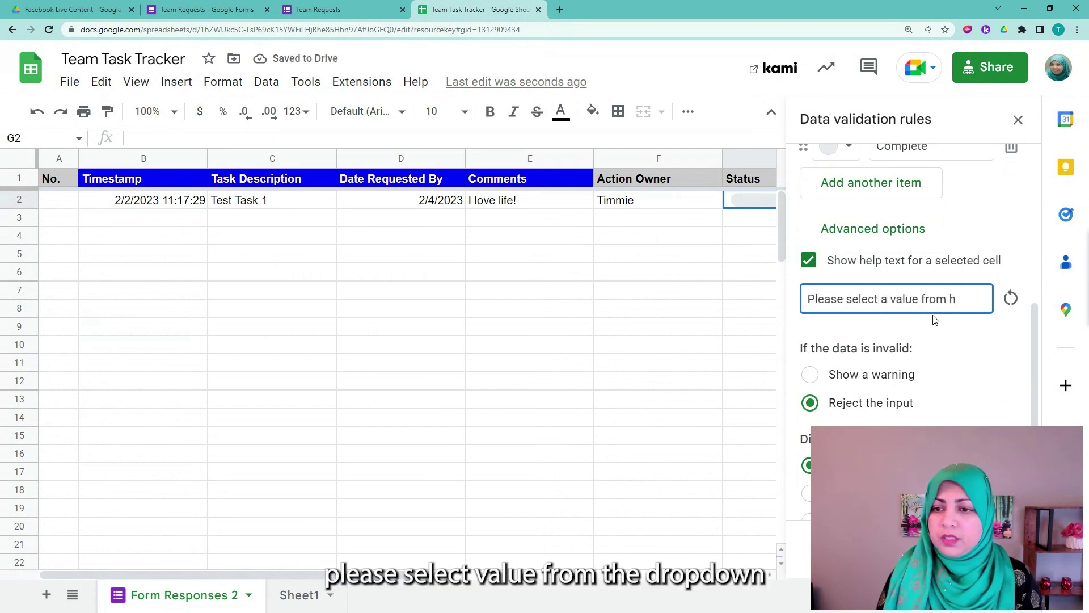
key(BackSpace)
text(the drop-)
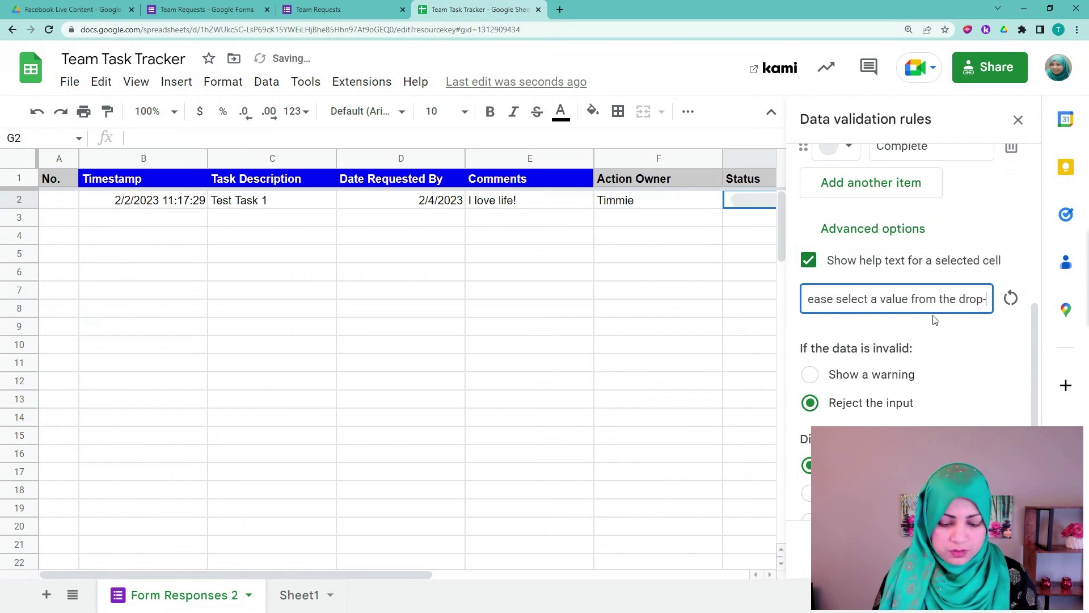
text(down.)
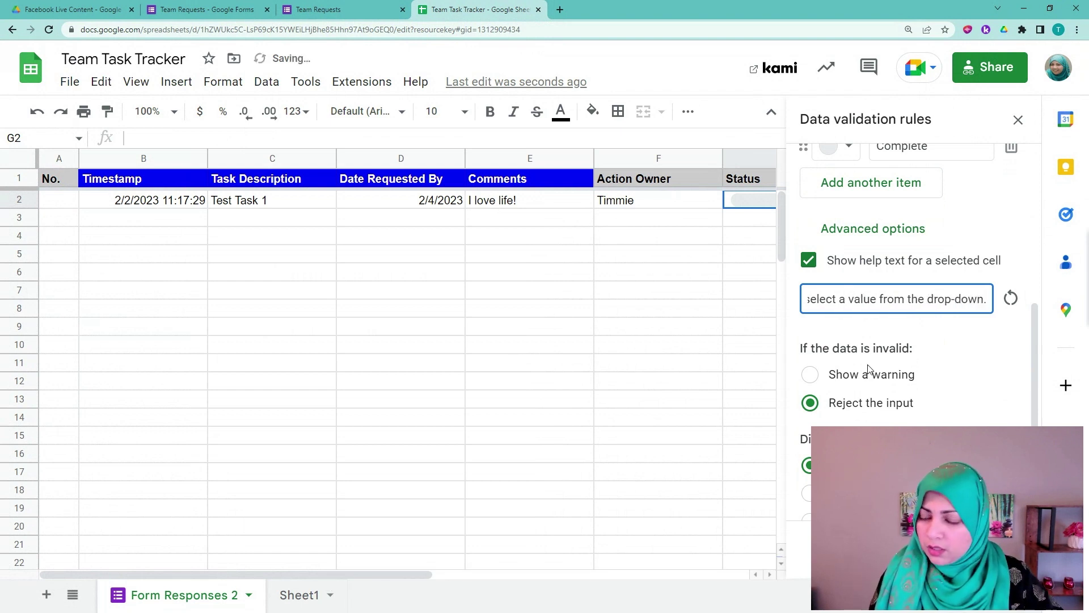
Check the display style and option colors, save the dropdown rule, and close the data validation rules
scroll(821, 374, down, 1)
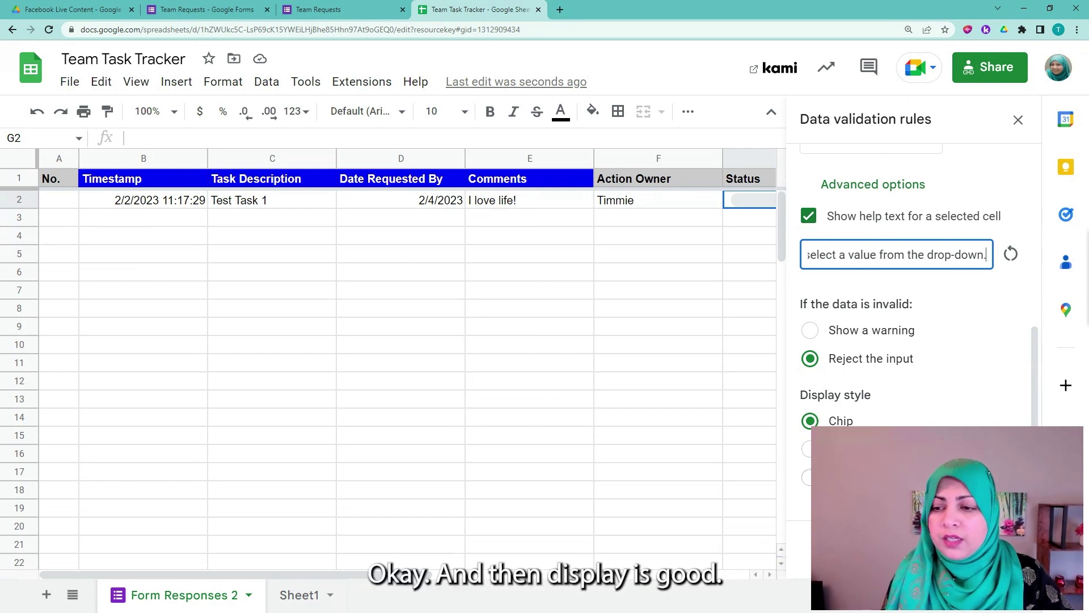
scroll(839, 296, up, 6)
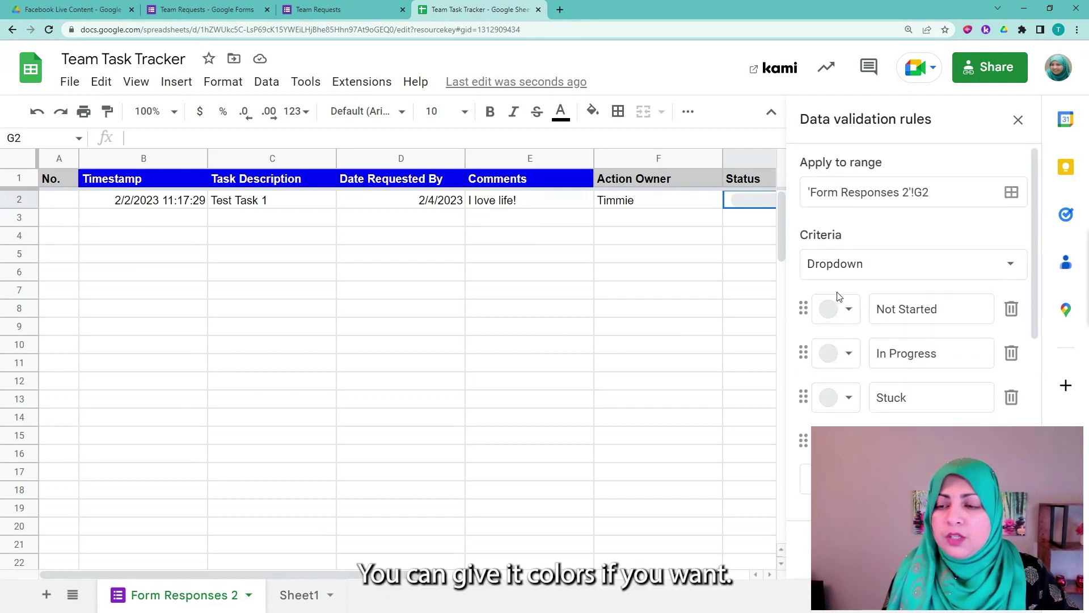
click(850, 310)
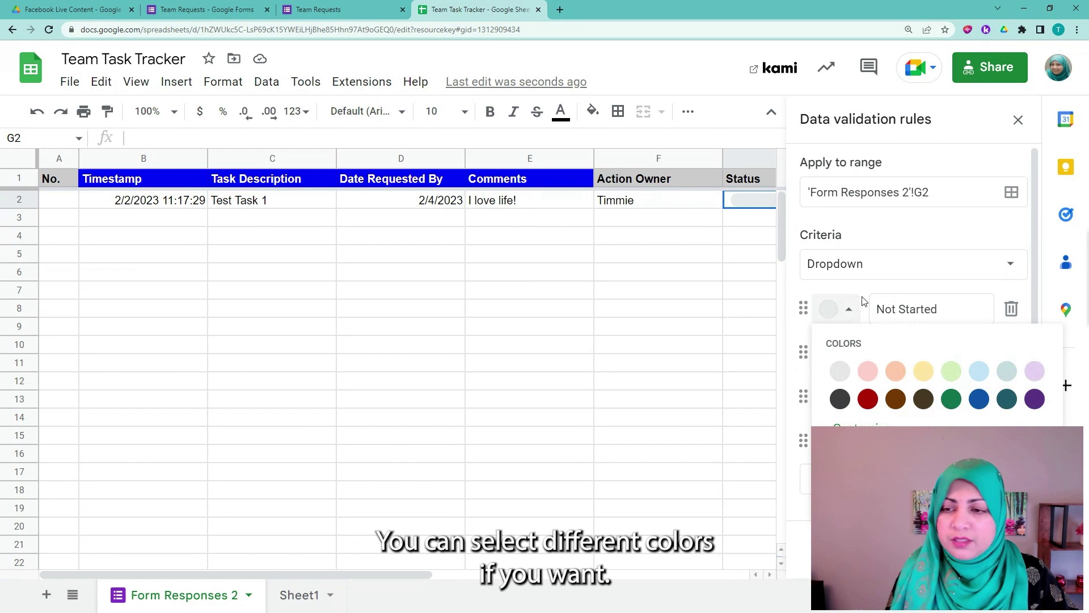
click(867, 295)
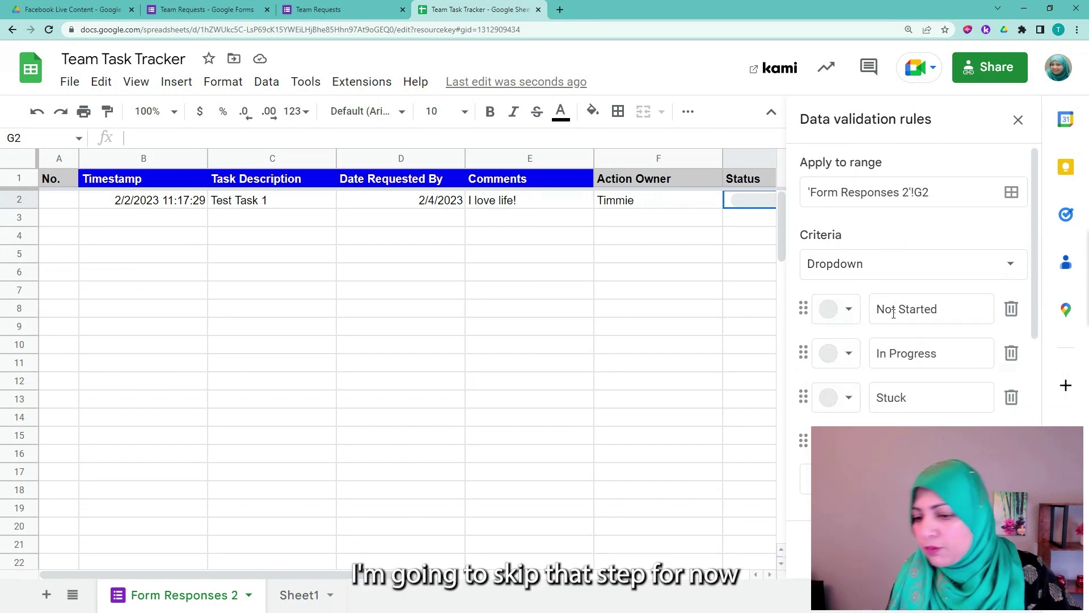
scroll(894, 314, down, 6)
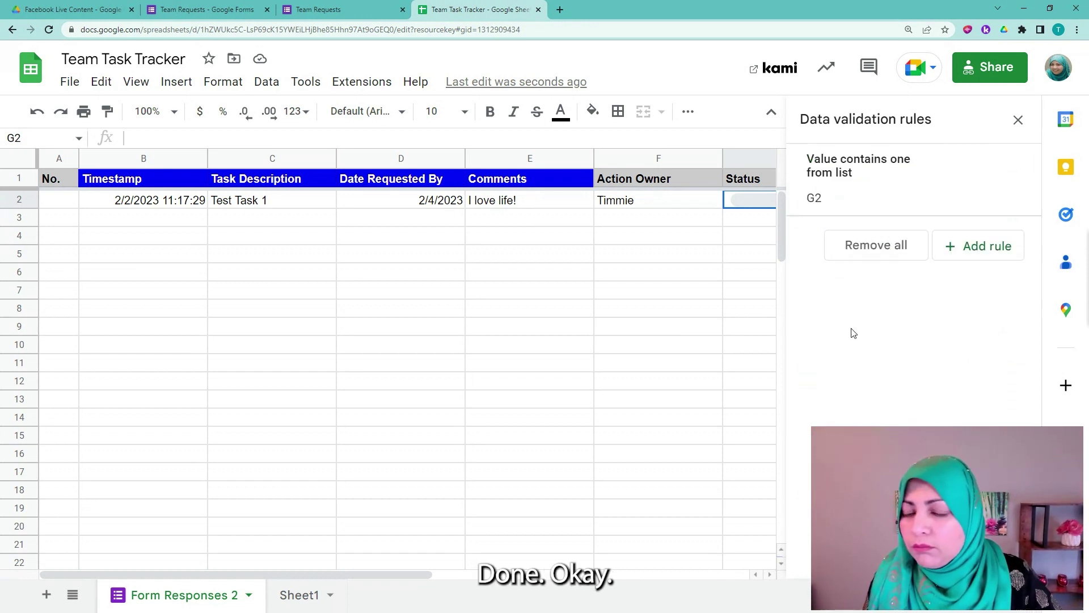
click(1019, 119)
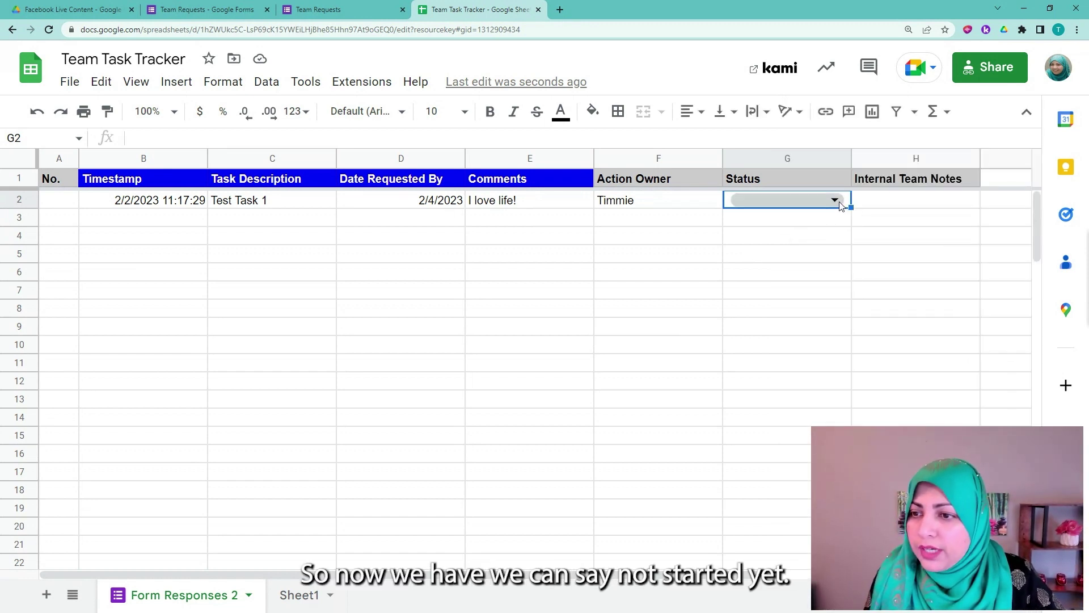
Set the status of Test Task 1 to "Not Started" in cell G2
click(837, 200)
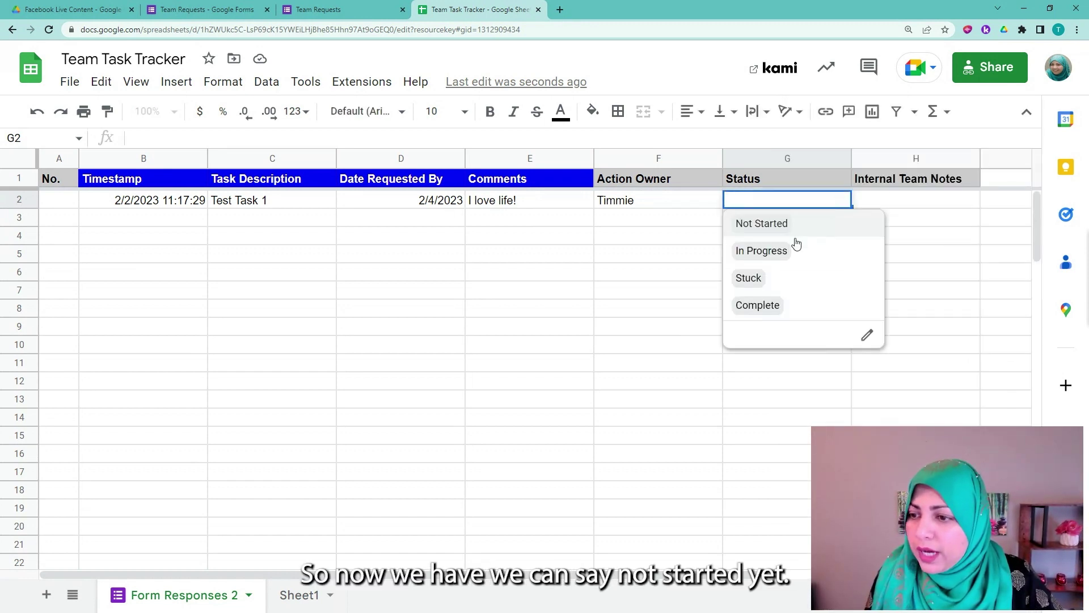
click(849, 230)
click(876, 203)
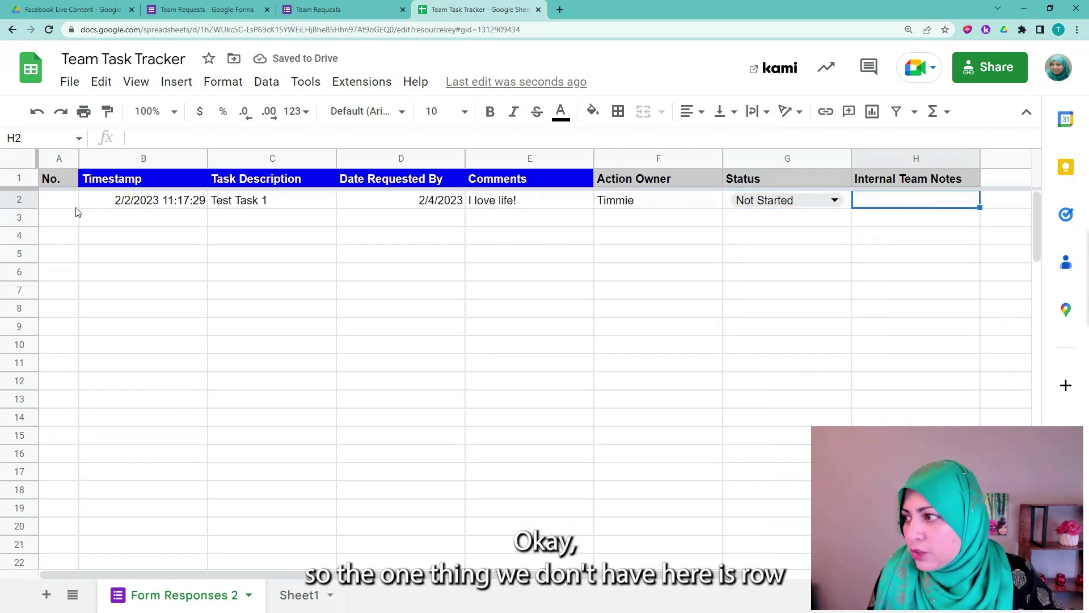
click(58, 204)
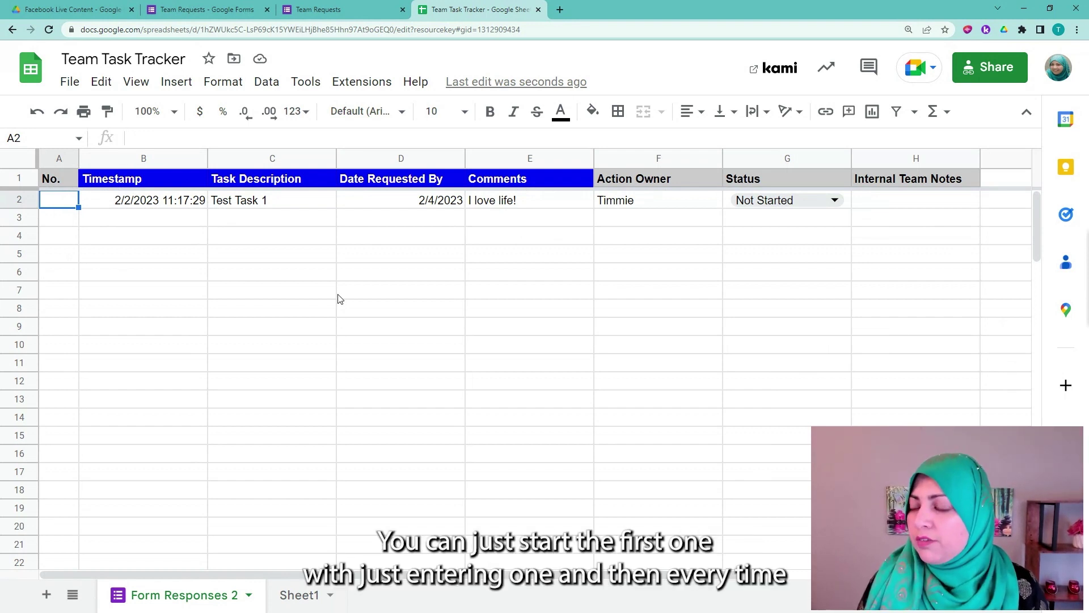
text(1)
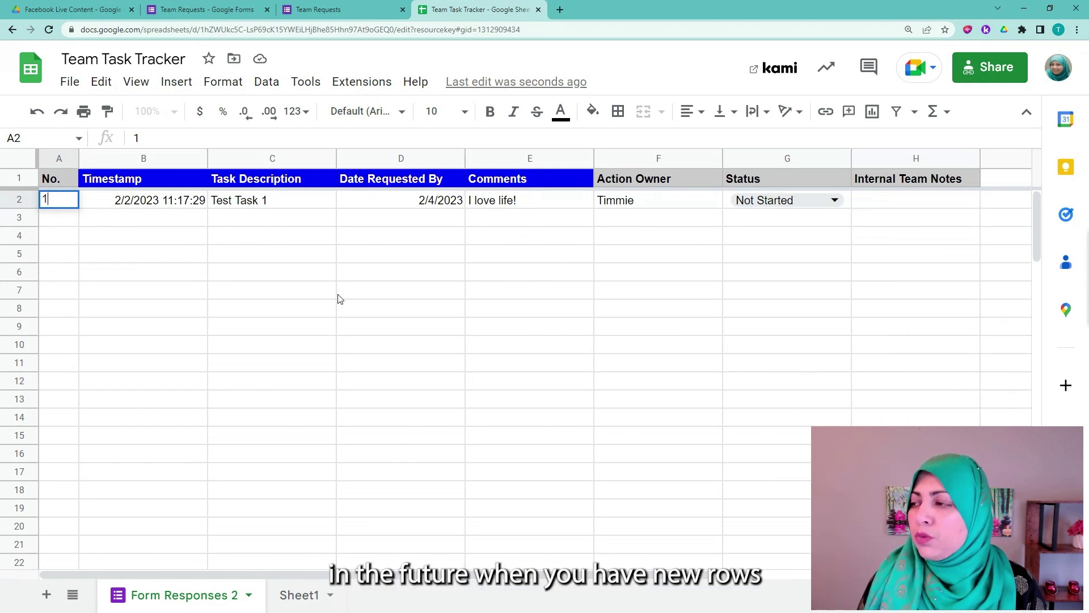
key(BackSpace)
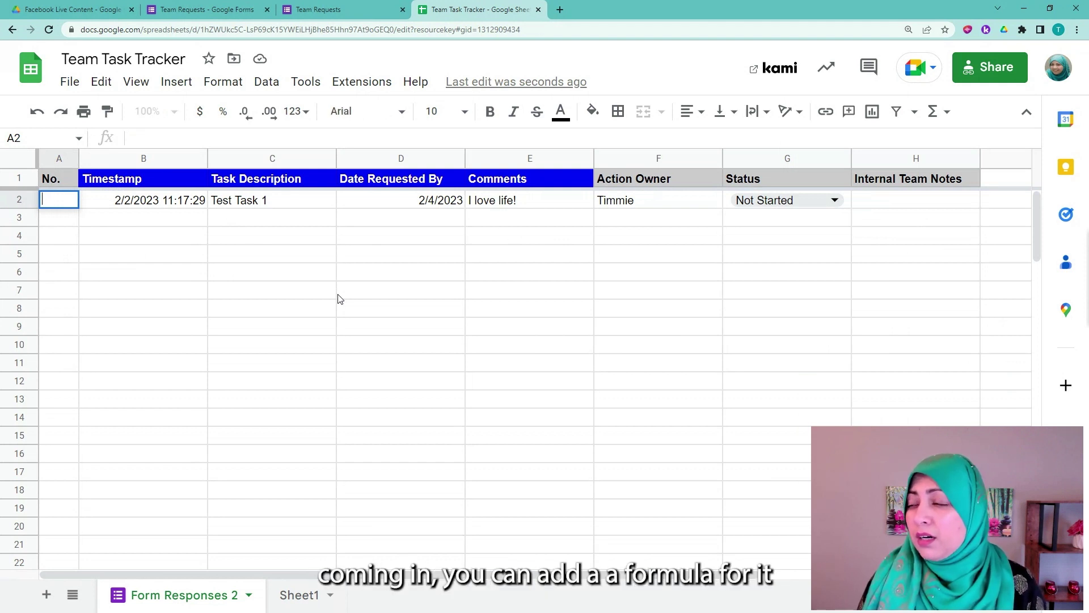
key(Return)
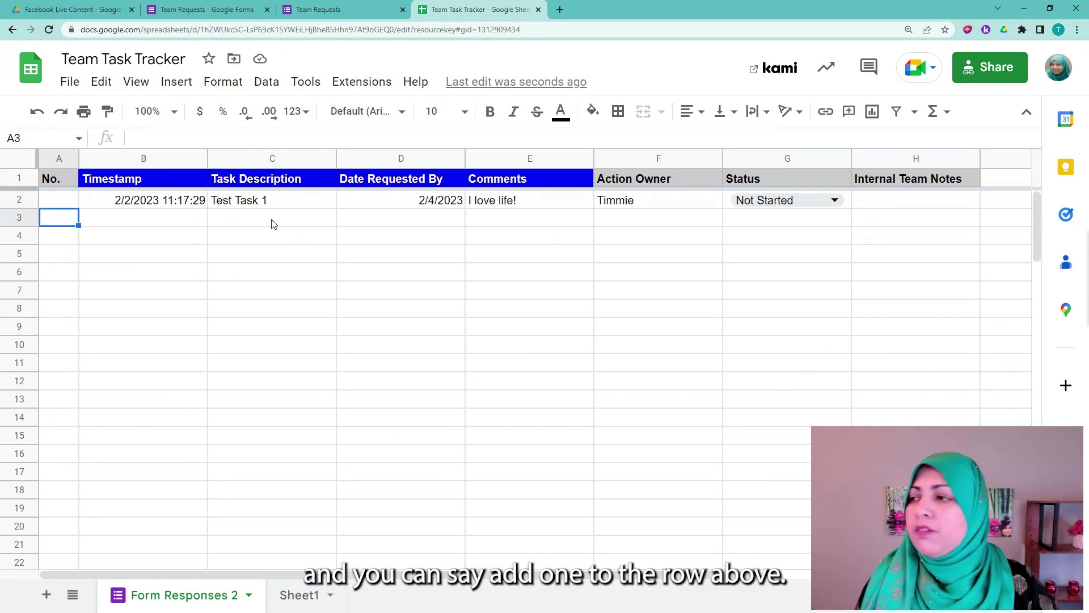
key(Up)
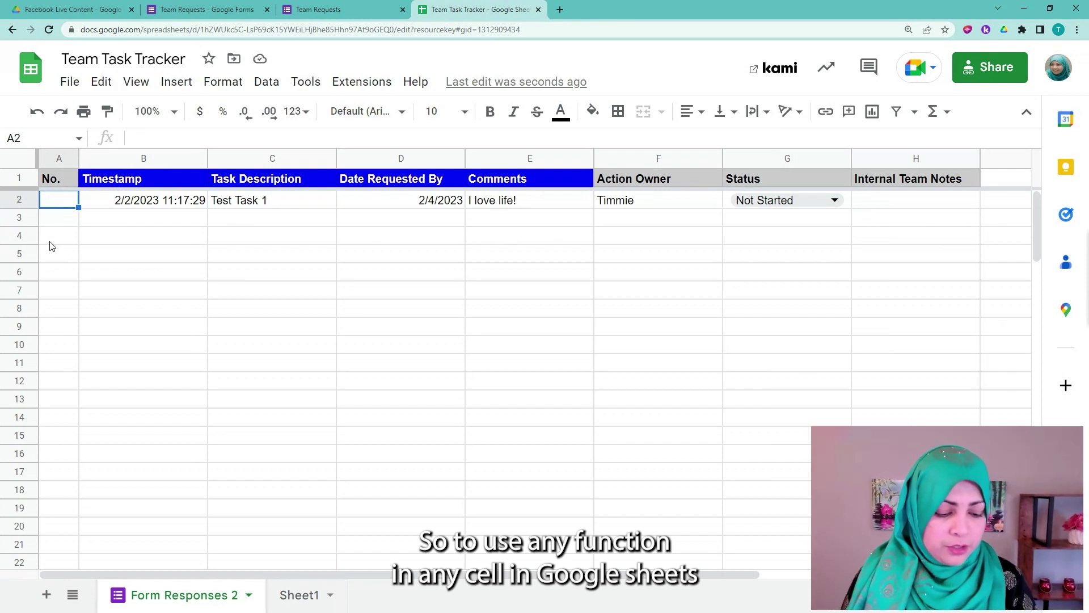
Enter the formula =ROW() in cell A2 of the No. column
text(=)
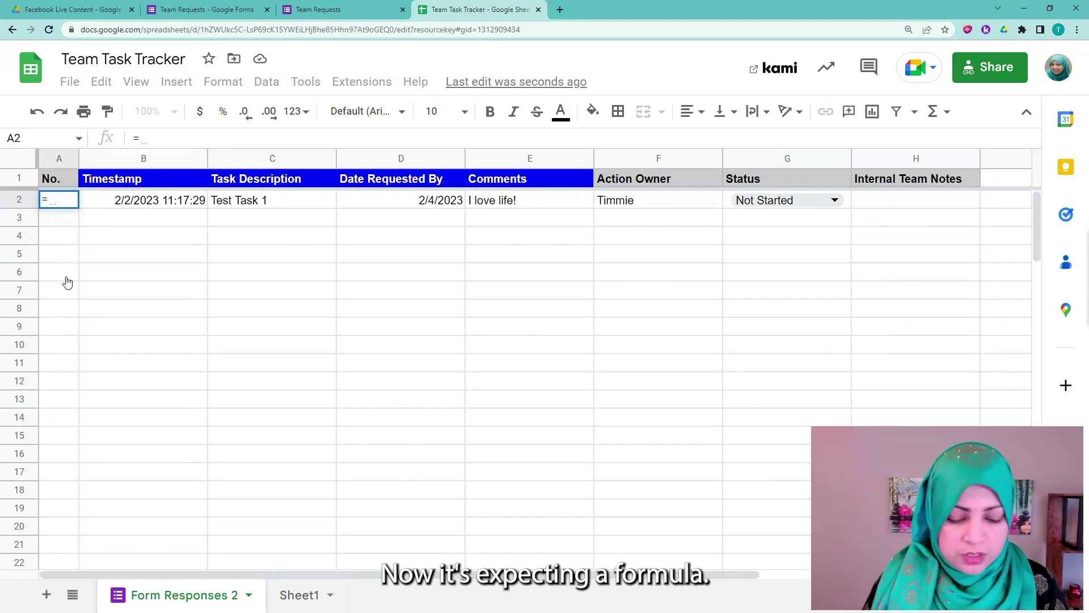
text(row)
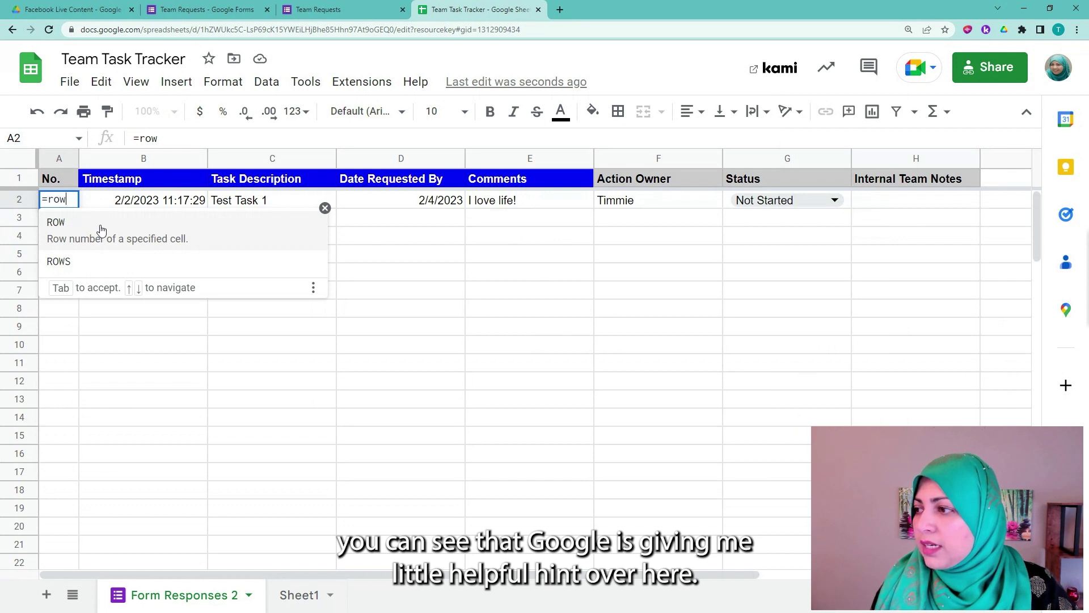
click(205, 240)
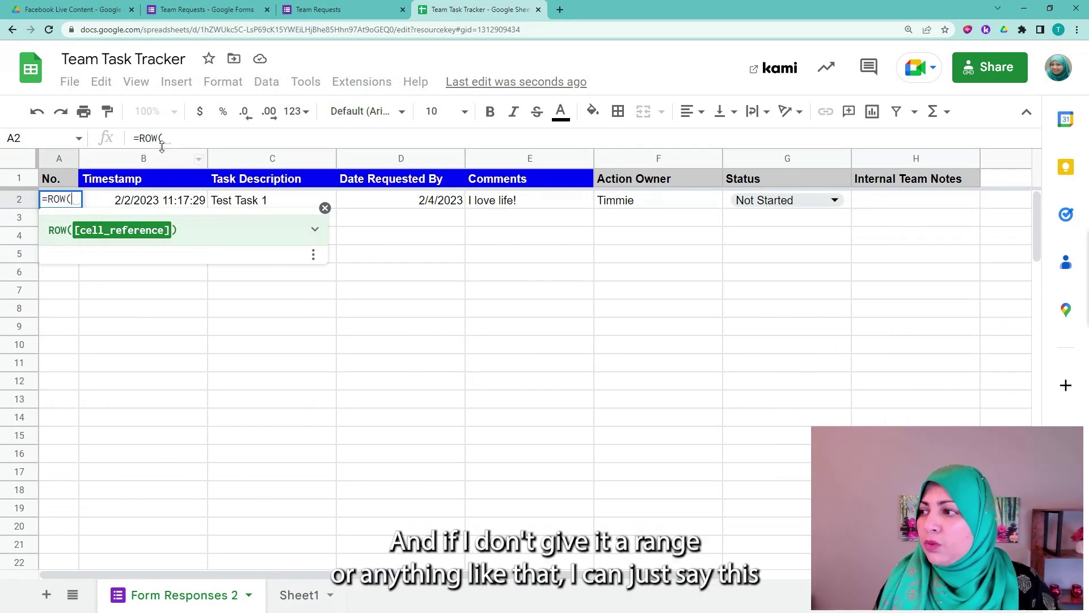
text())
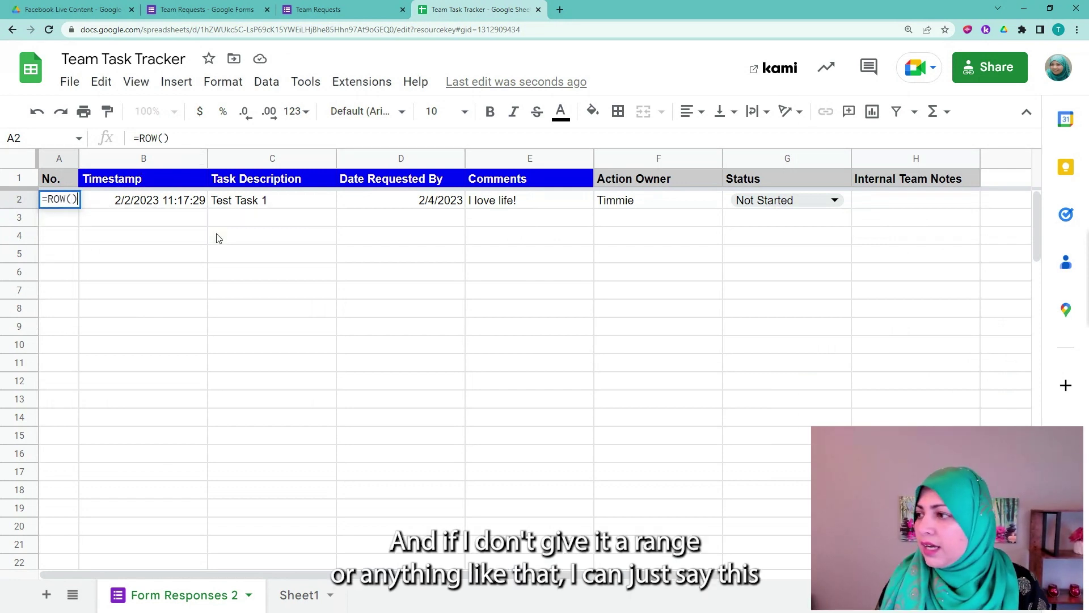
key(Return)
key(Up)
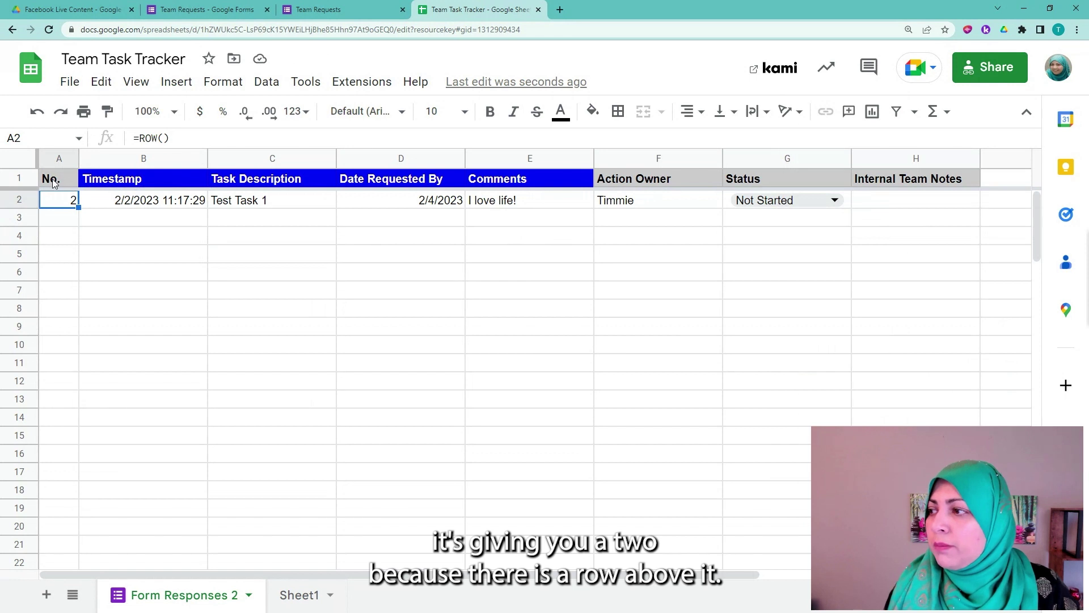
Subtract one from the row number in A2 by changing its formula to =ROW()-1
click(207, 142)
text(-1)
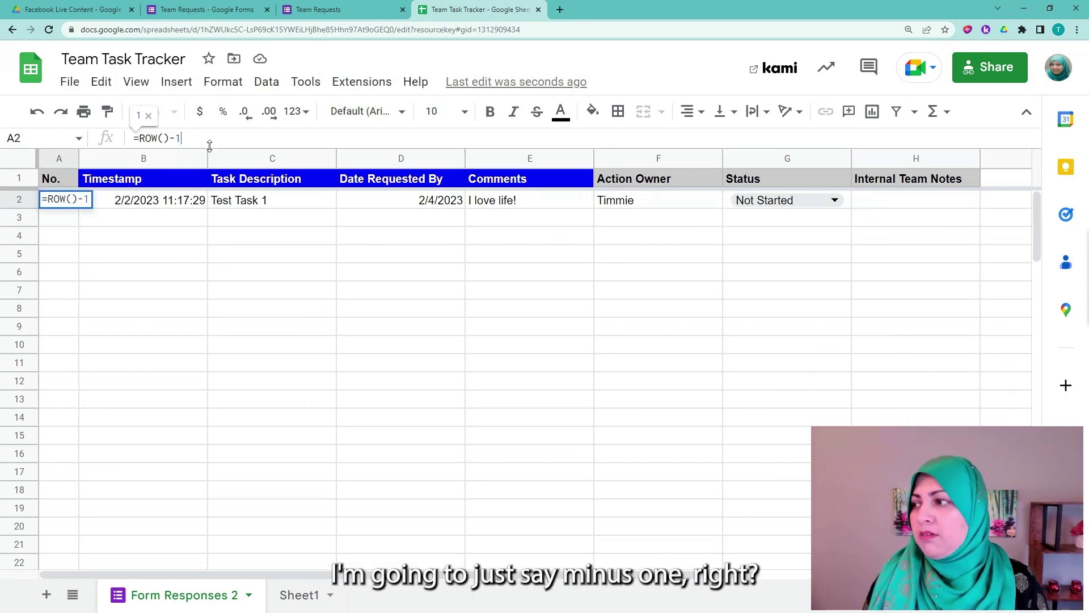
key(Return)
key(Up)
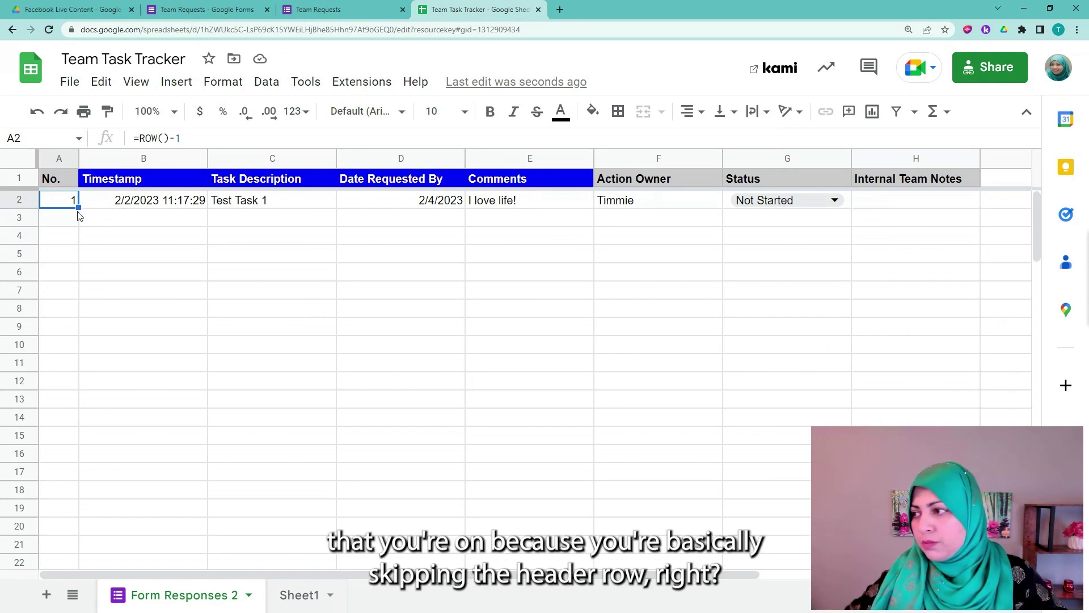
Copy the row-number formula from A2 down to the empty row 3 and inspect the surrounding Timestamp cells
drag(76, 209, 76, 222)
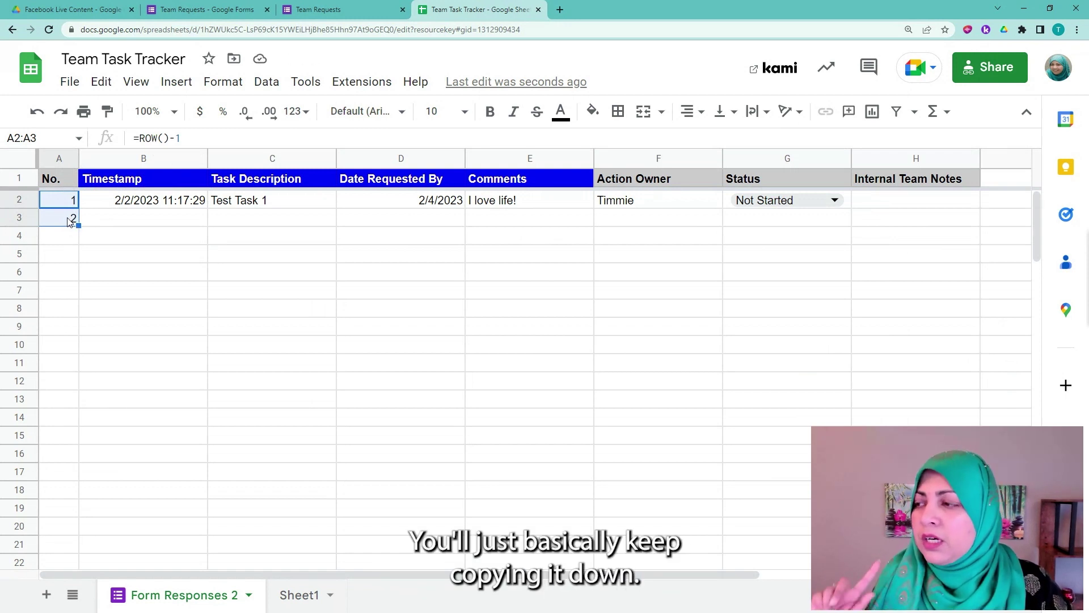
click(69, 221)
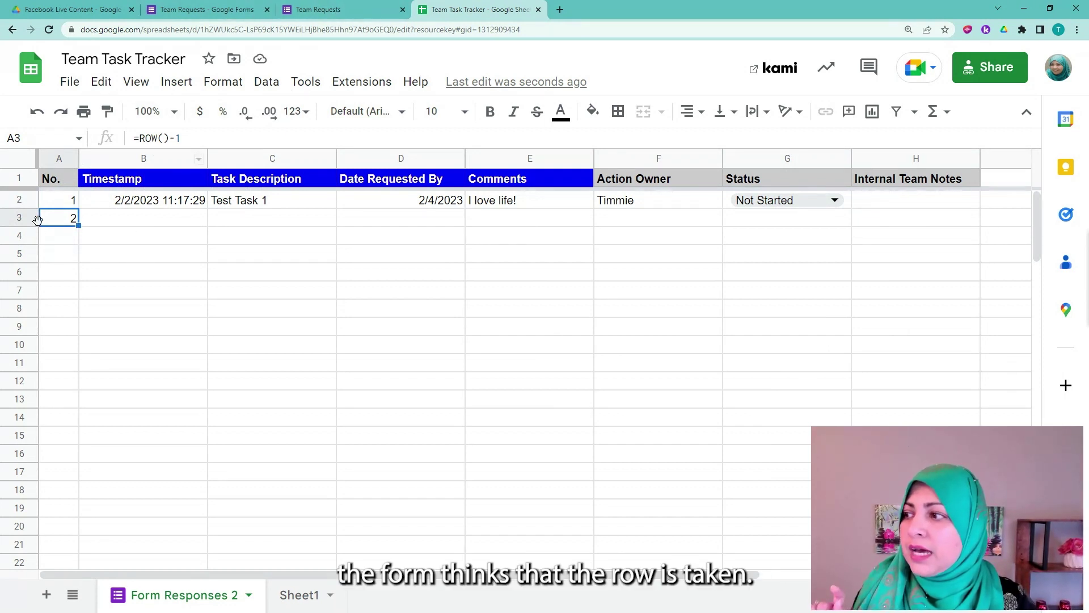
click(117, 227)
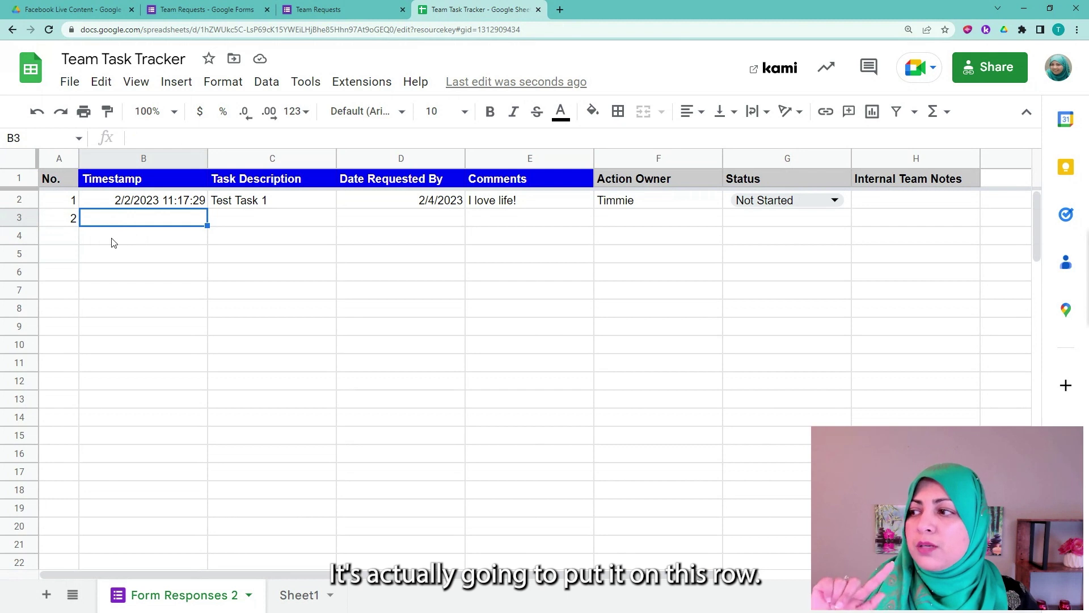
click(112, 242)
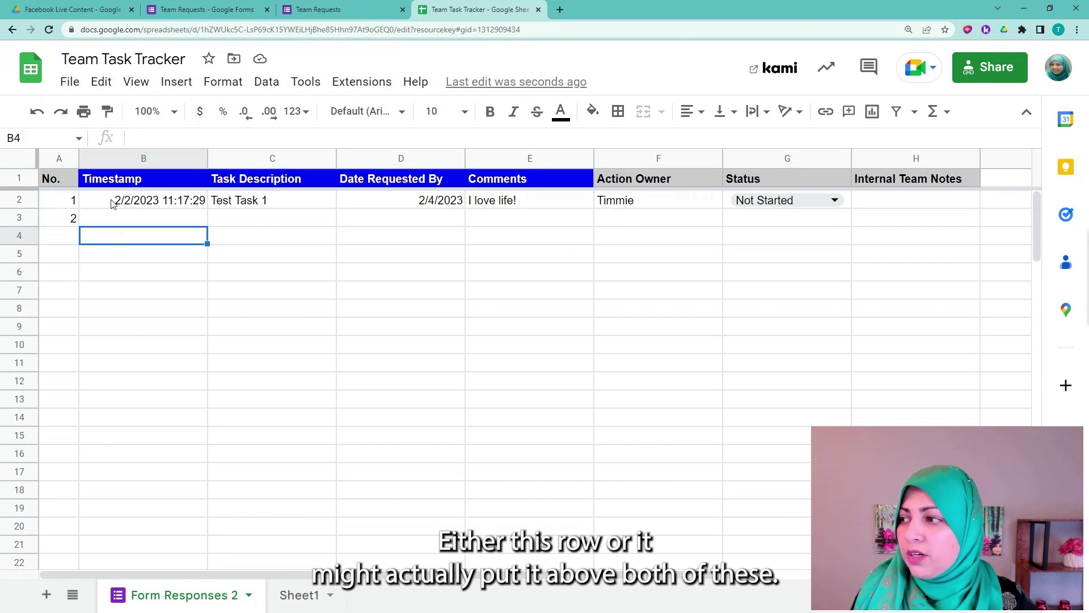
click(130, 202)
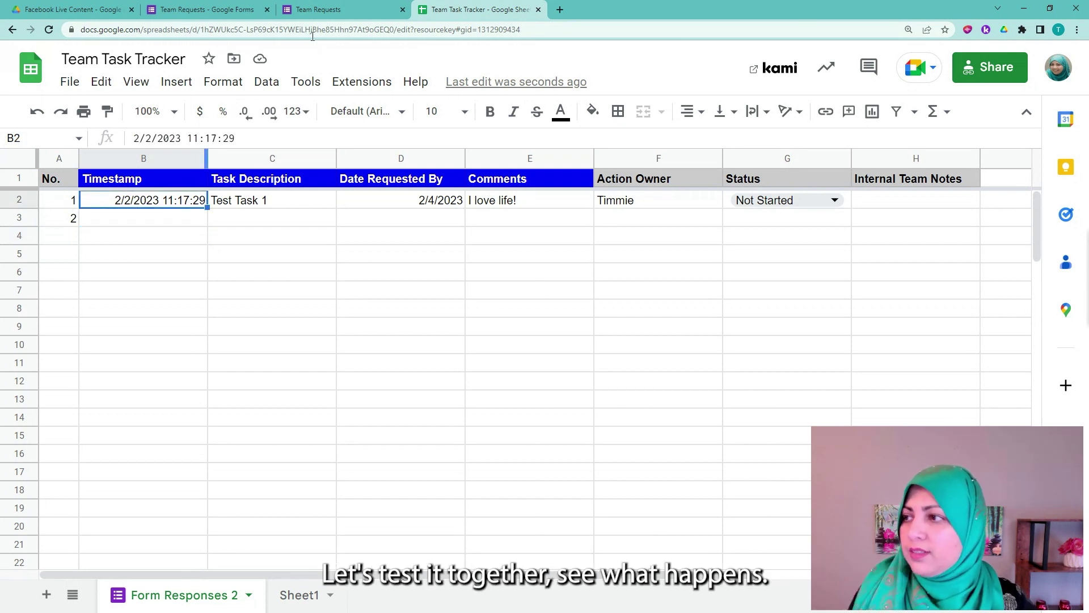
Submit another Team Requests form response with the task description "Test 2", leaving the date and comments empty
click(333, 10)
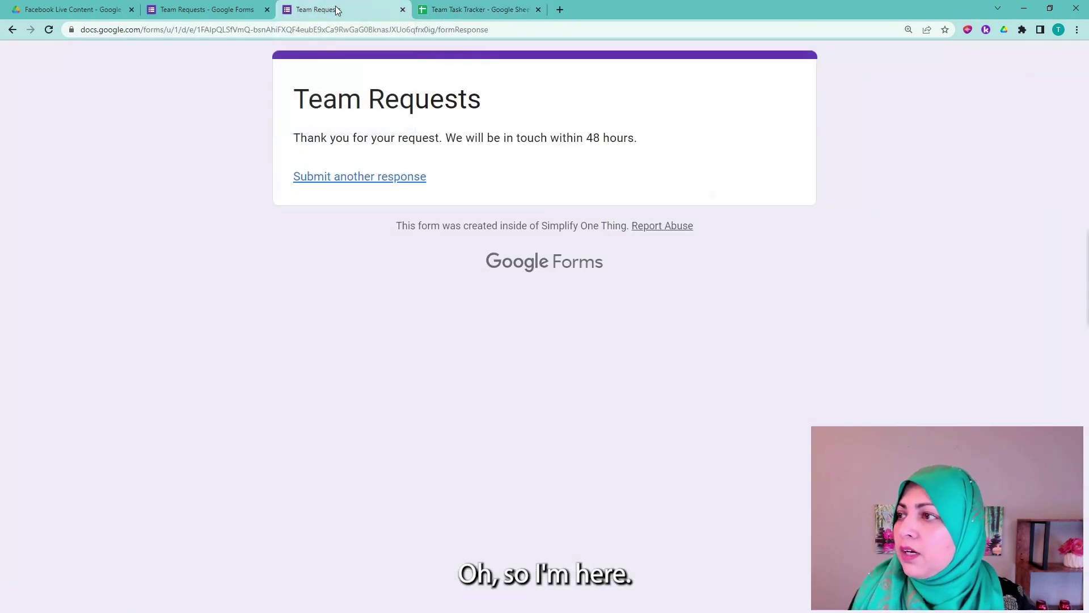
click(367, 178)
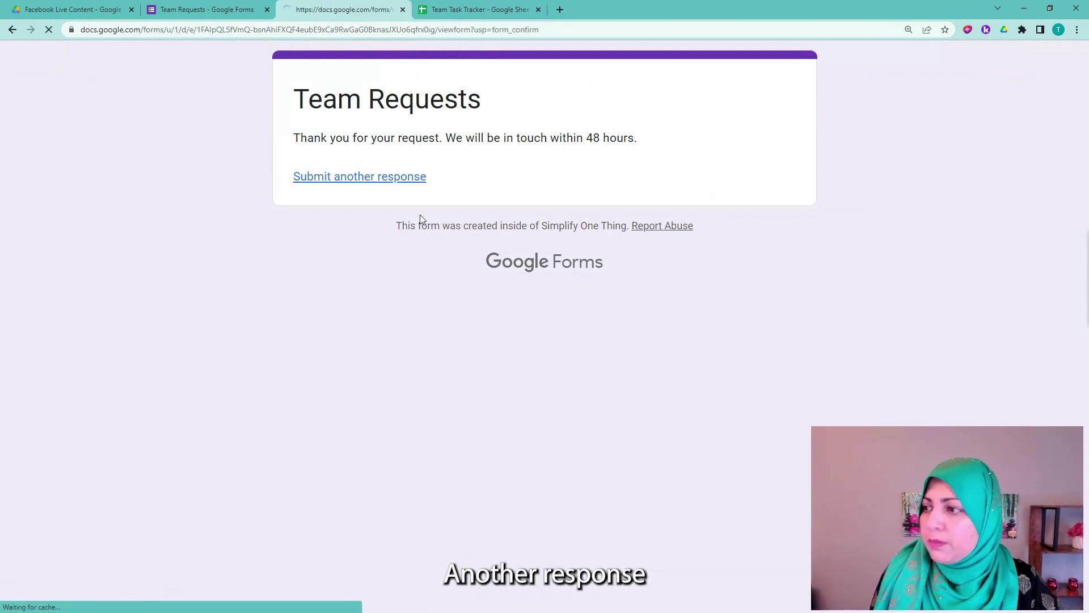
click(359, 280)
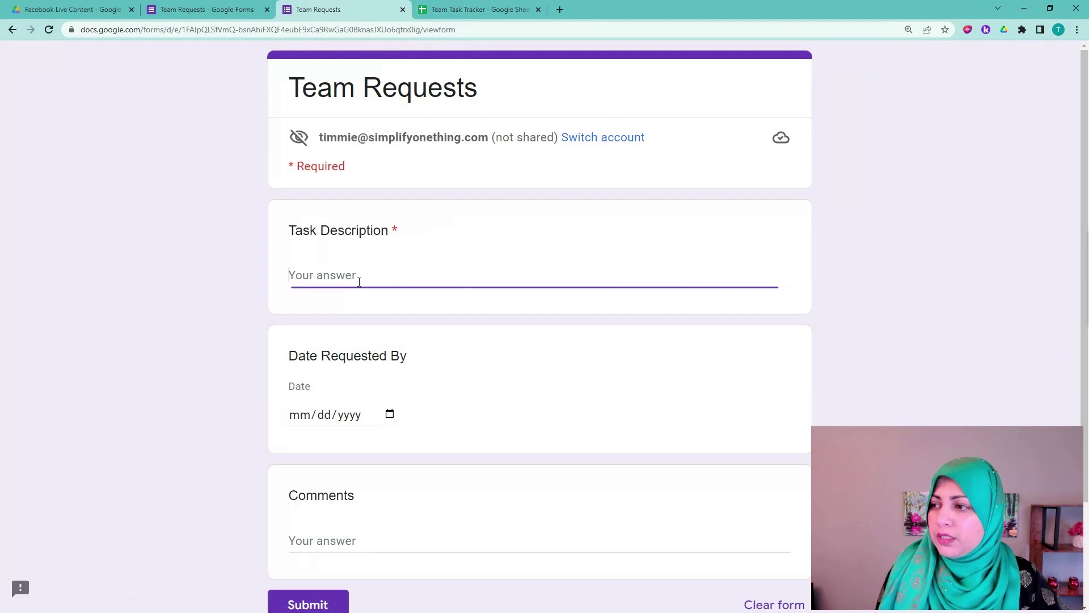
text(Test 2)
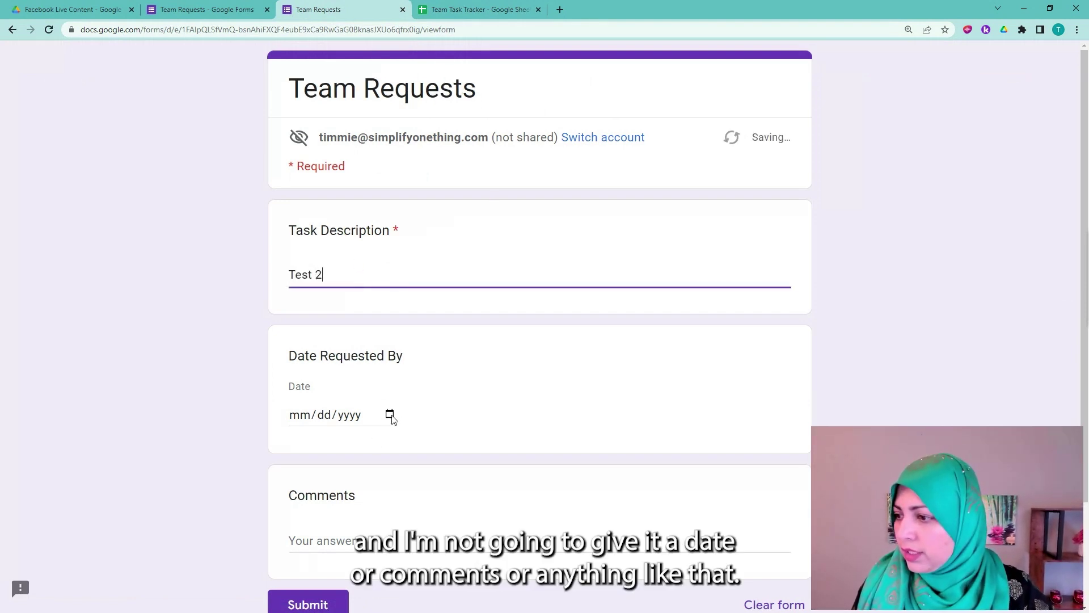
scroll(374, 286, down, 2)
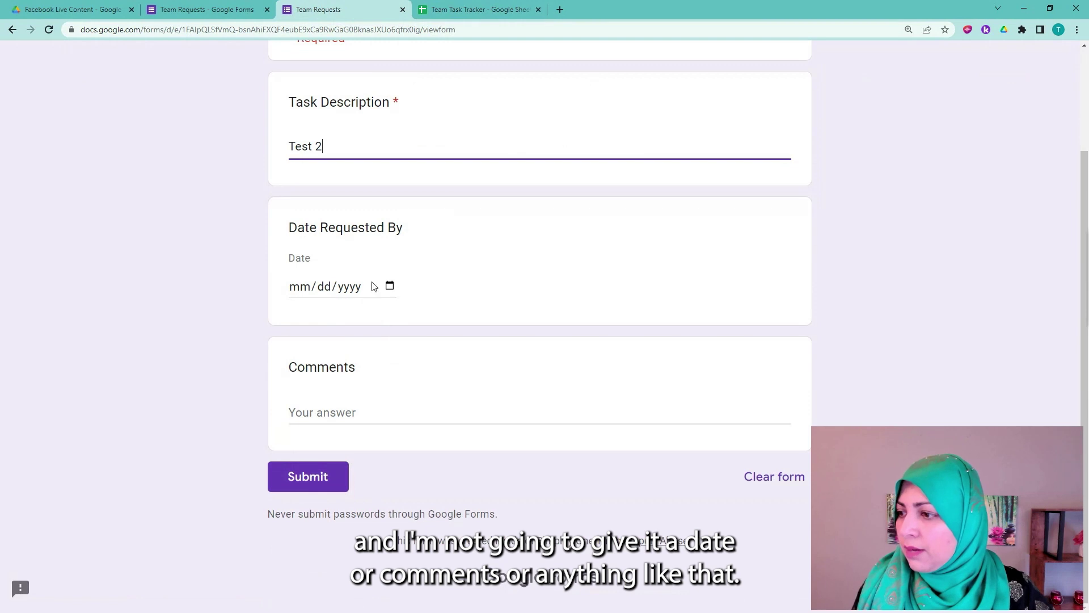
click(298, 482)
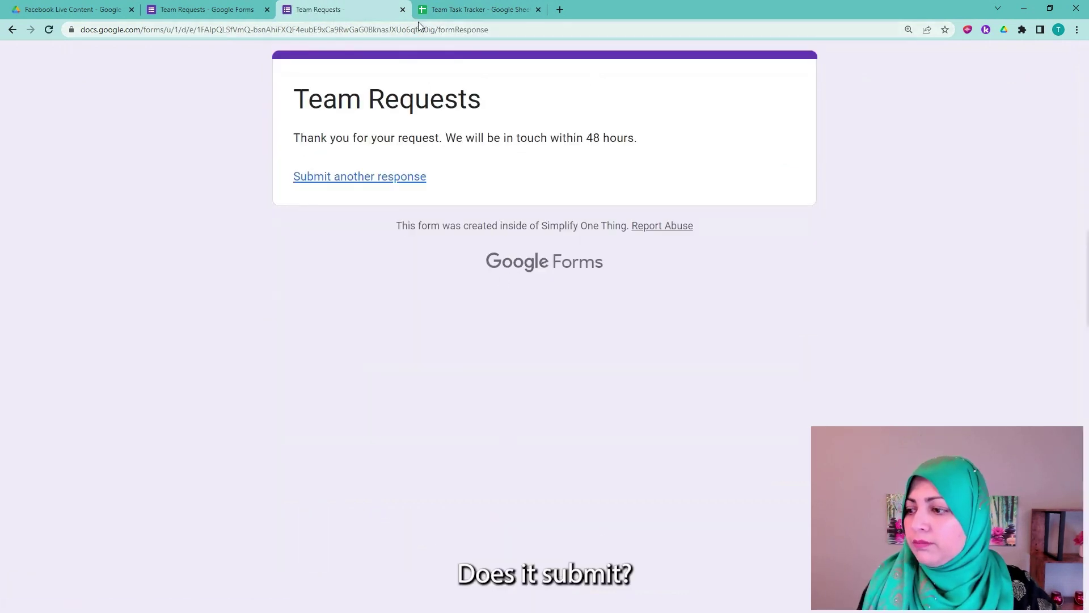
Return to the Team Task Tracker spreadsheet and check the No. column formulas around the Test 2 response
click(456, 9)
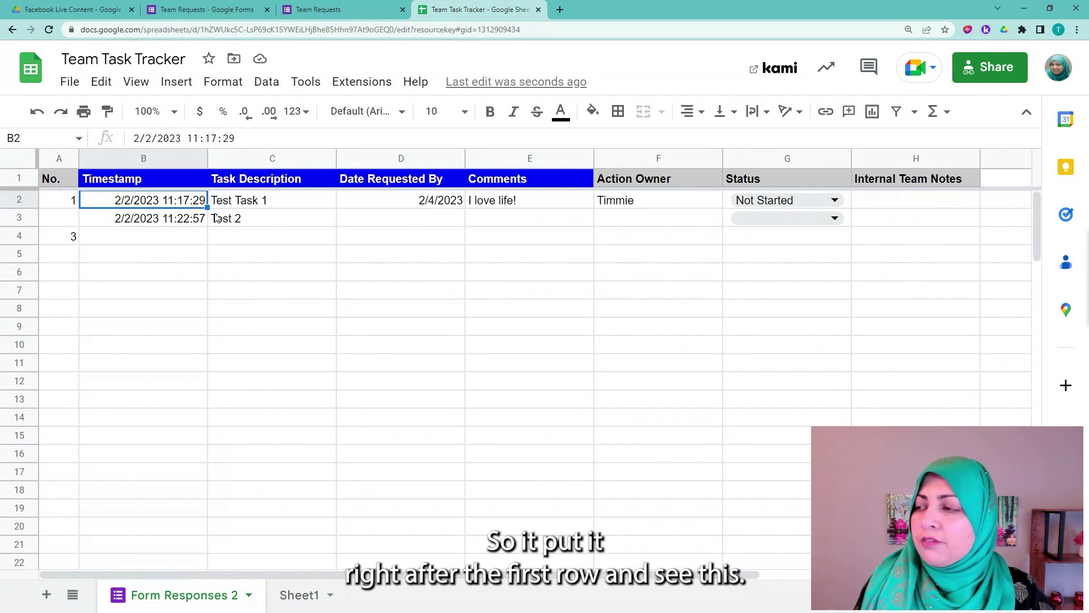
click(67, 244)
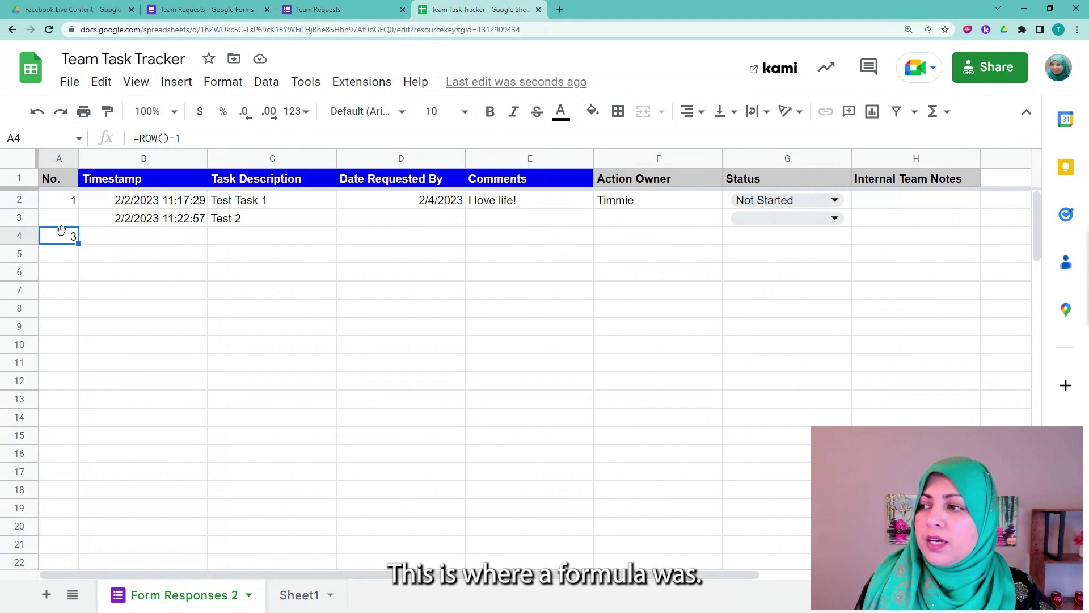
click(23, 217)
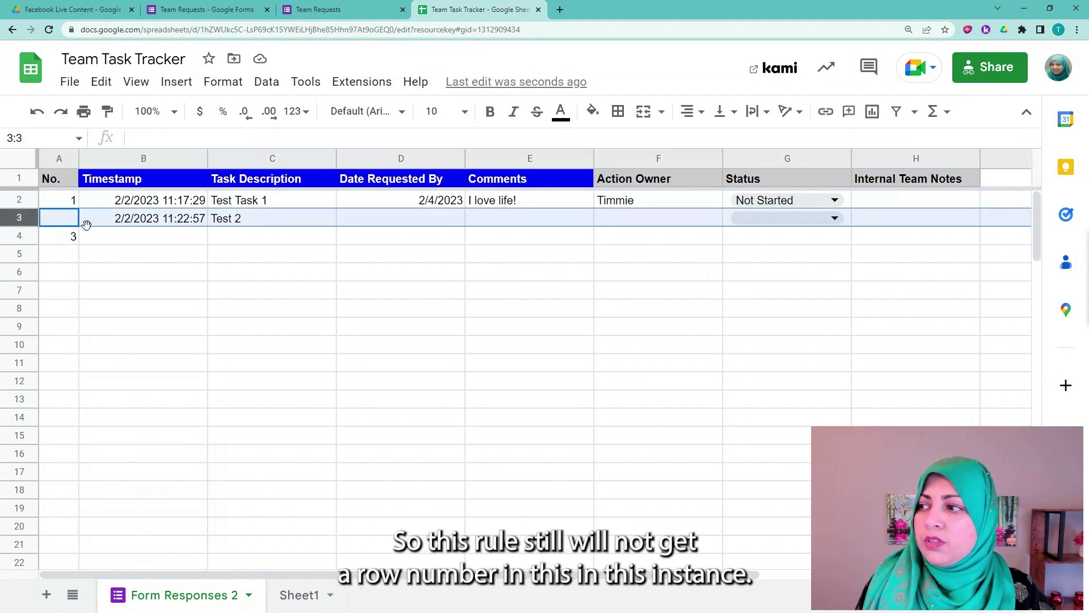
click(78, 222)
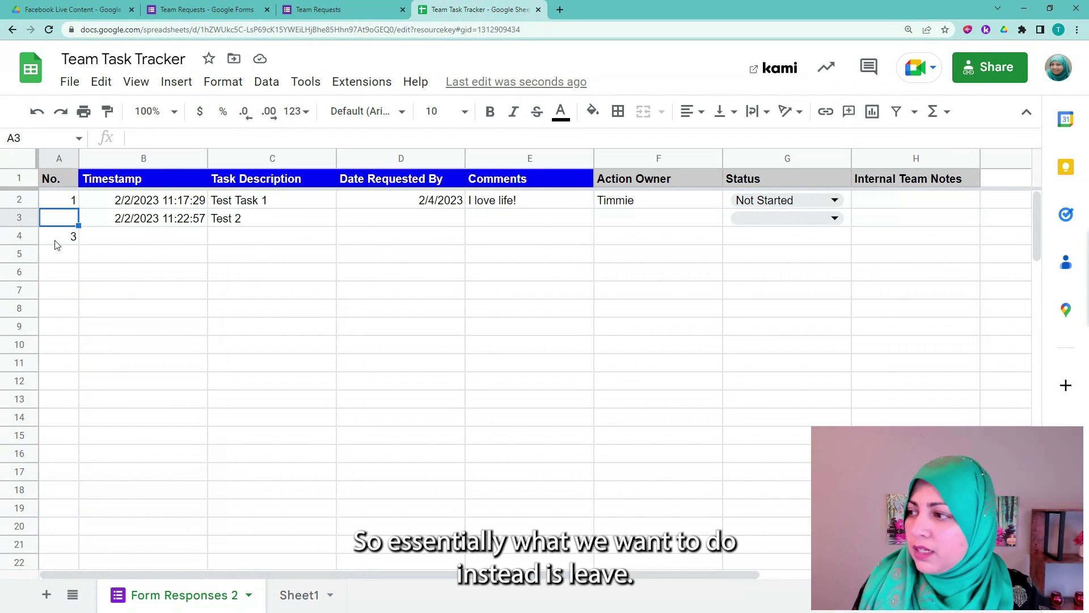
click(72, 204)
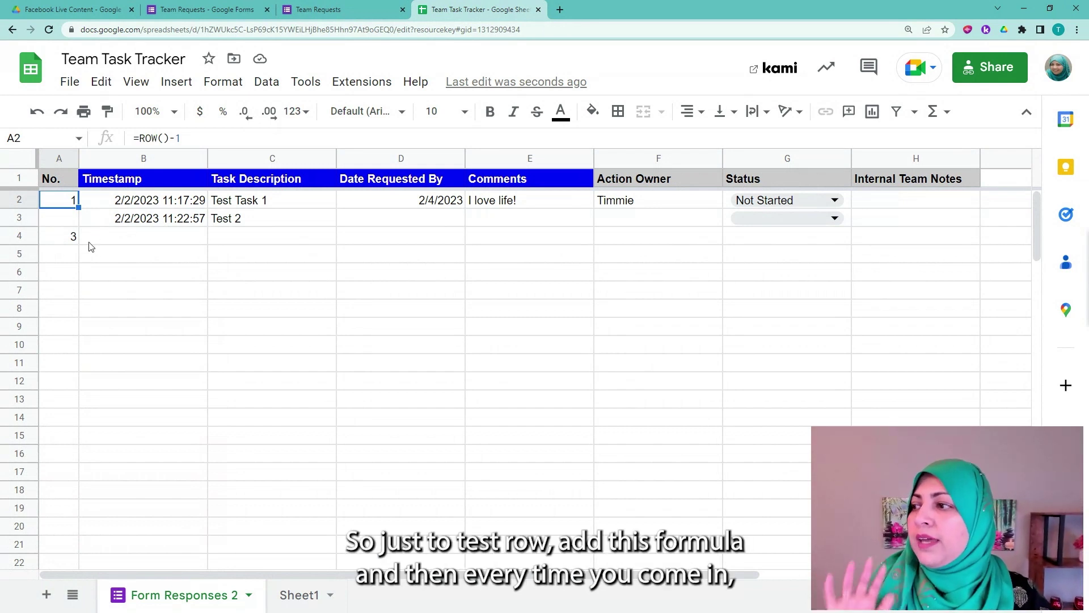
Clear the stray formula in A4 and copy the row-number formula from A2 down to A3 for Test 2
click(71, 241)
key(Delete)
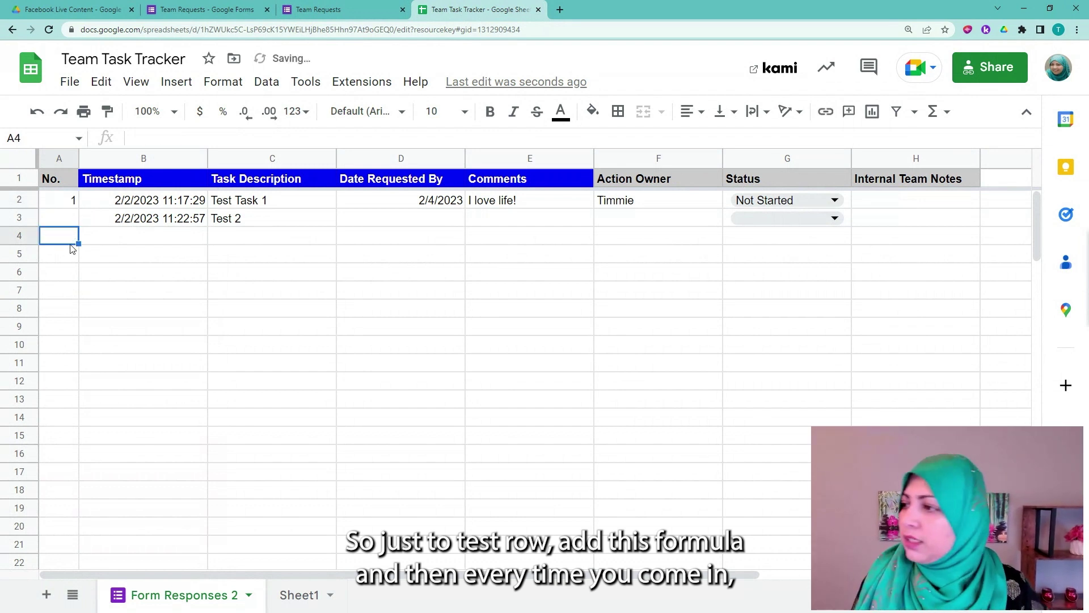
click(74, 206)
drag(76, 208, 78, 223)
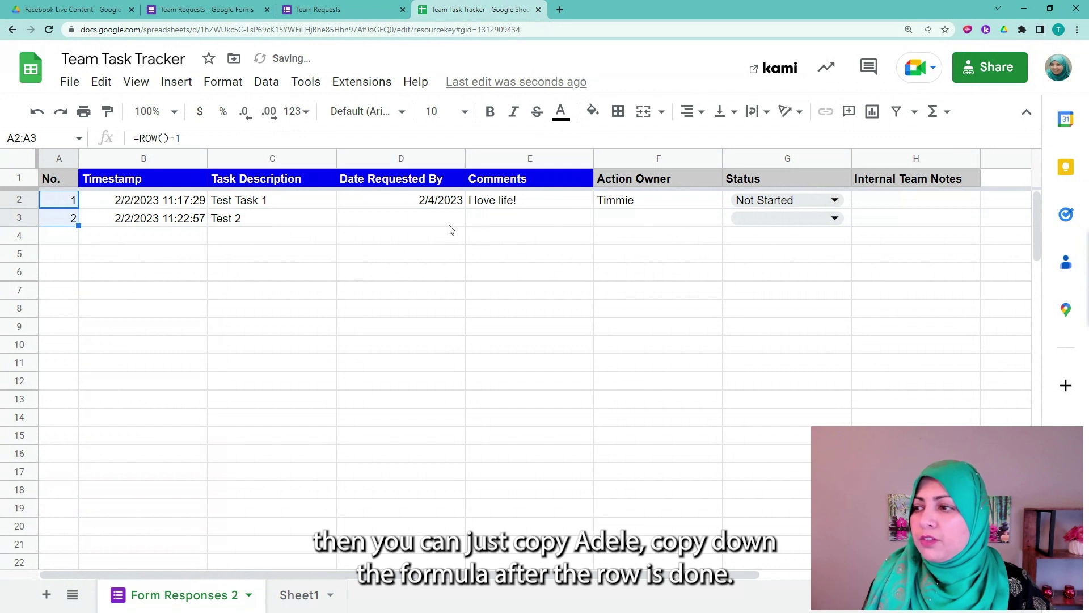
click(187, 241)
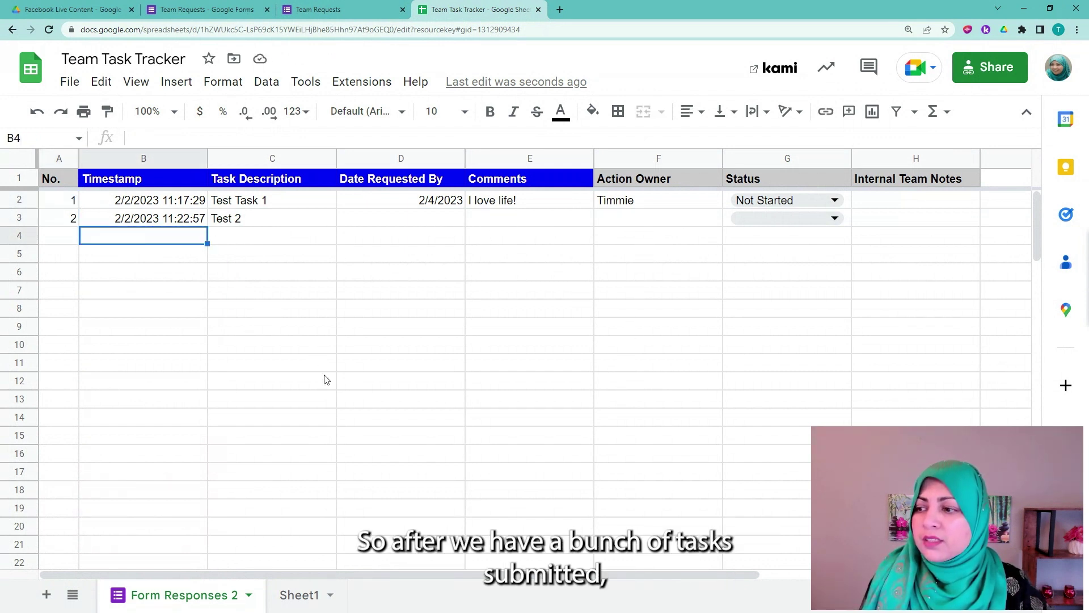
Fill the row-number formula from A3 down through A8
click(76, 219)
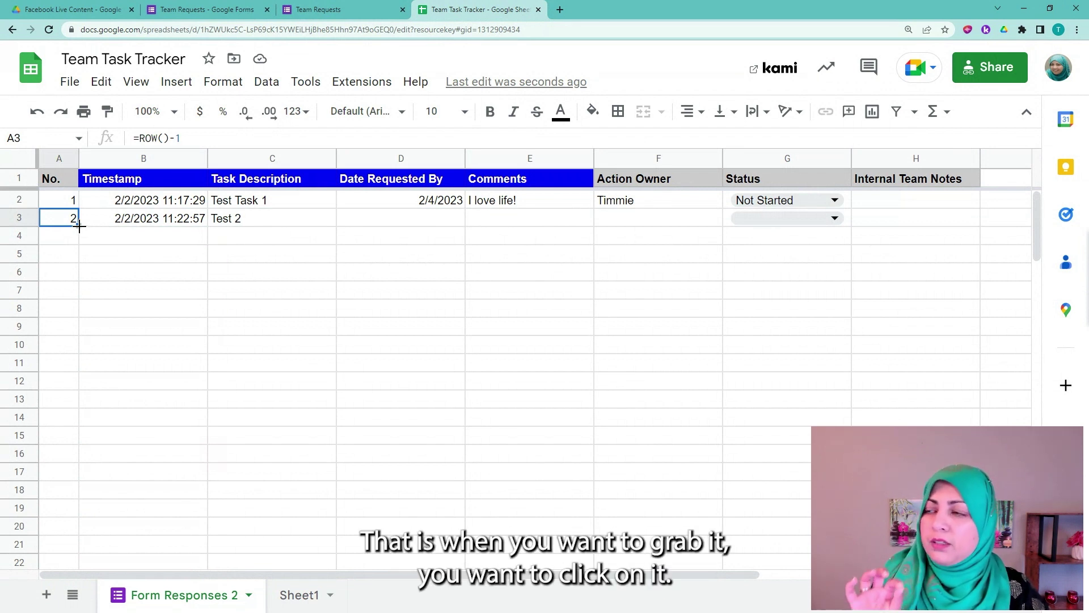
right_click(79, 227)
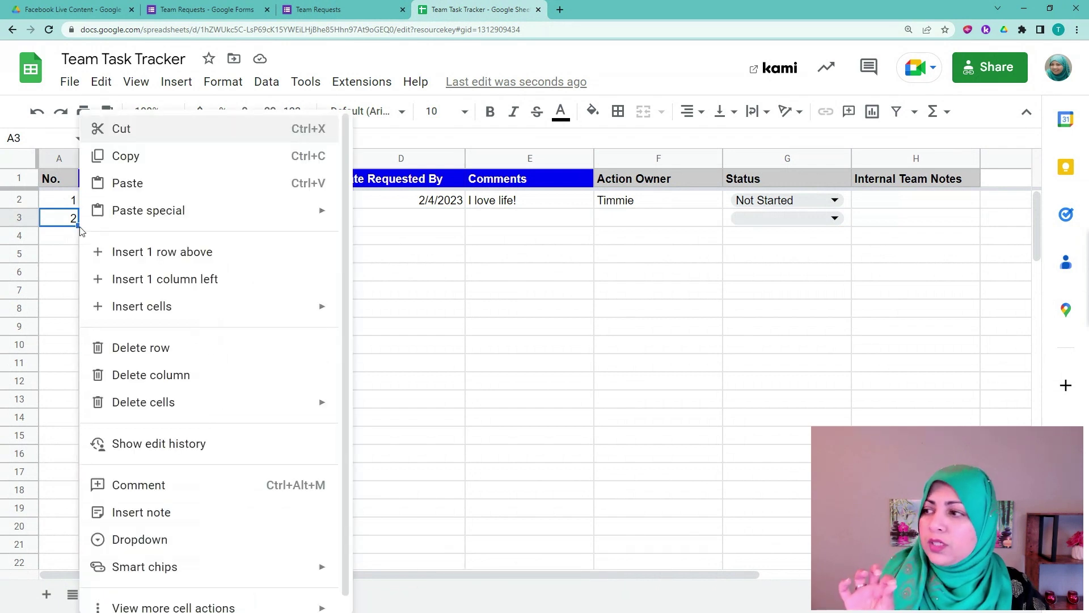
click(71, 228)
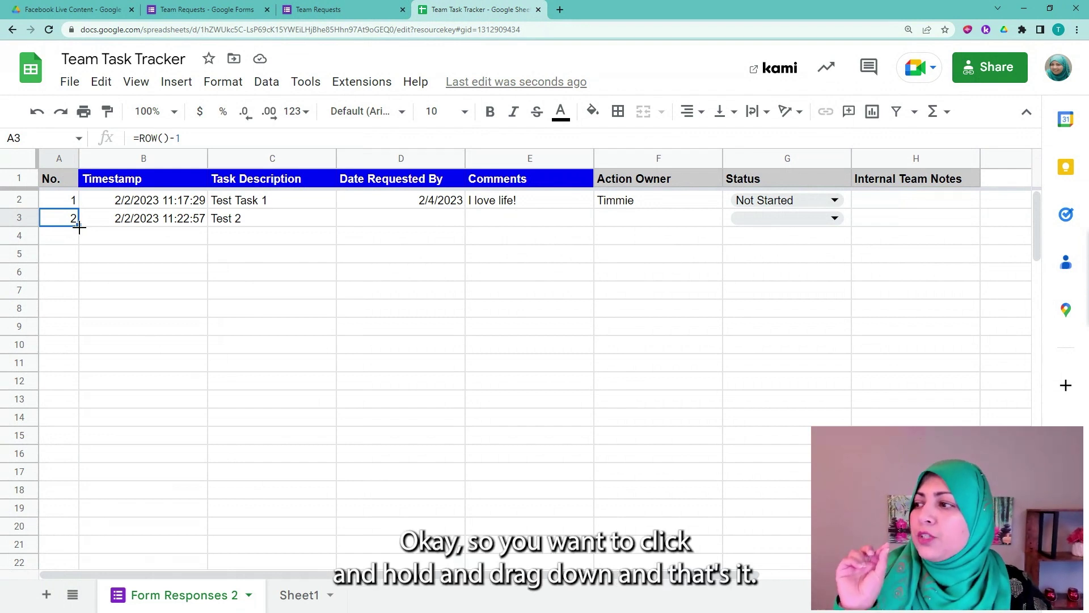
drag(80, 227, 79, 317)
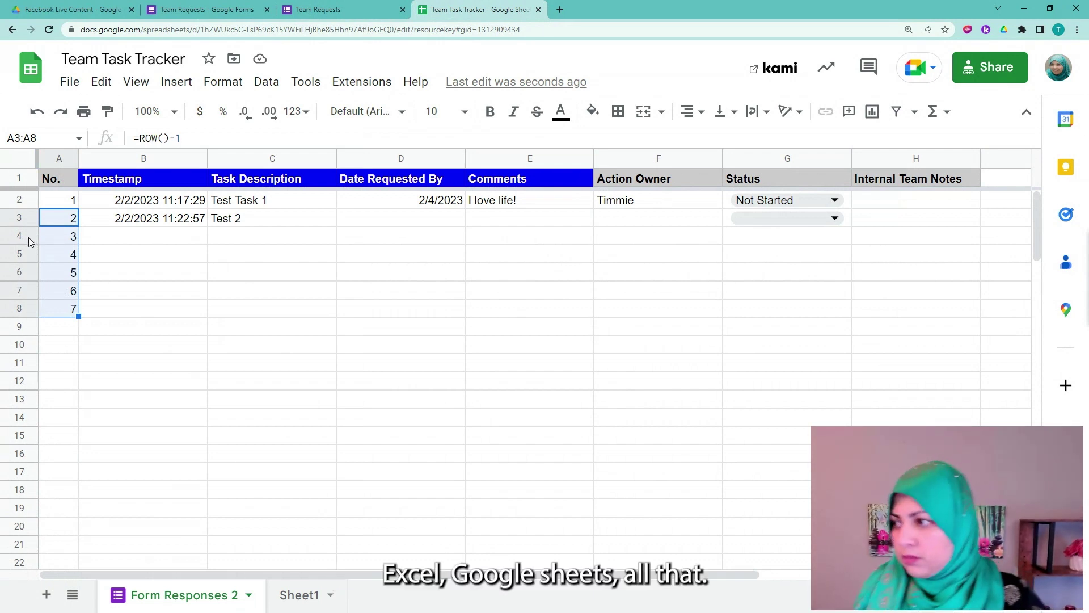
Delete row 4, the first surplus numbered row below the Test 2 response
click(28, 237)
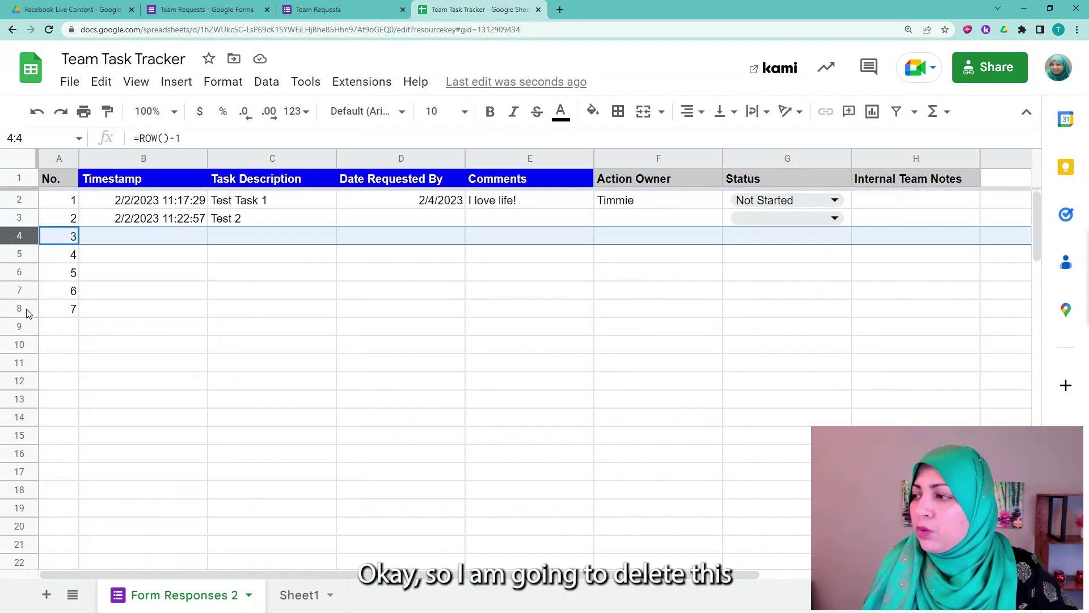
shift+click(28, 315)
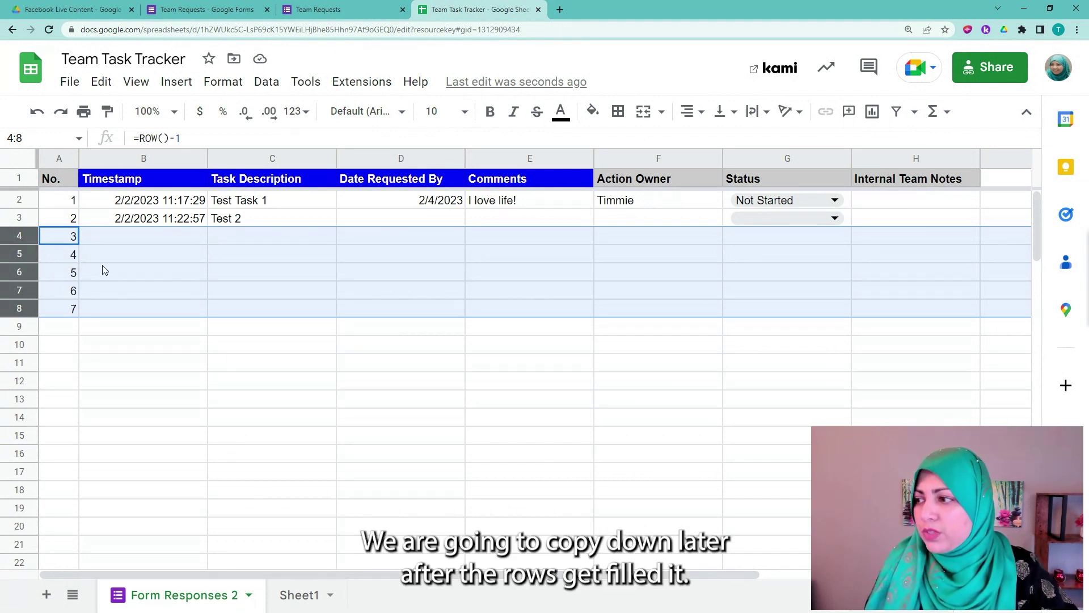
click(63, 242)
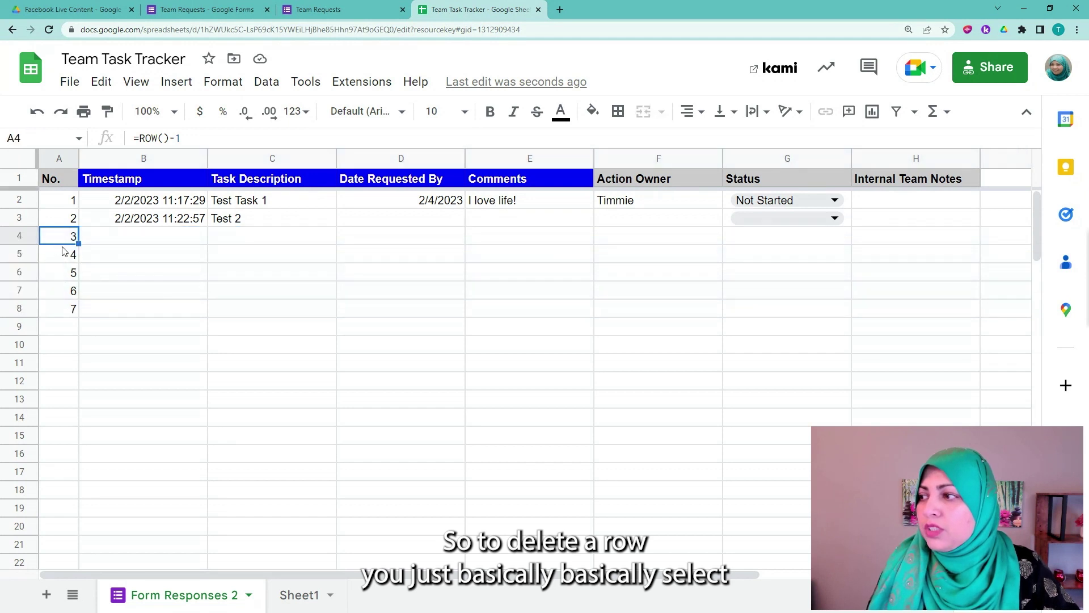
click(24, 236)
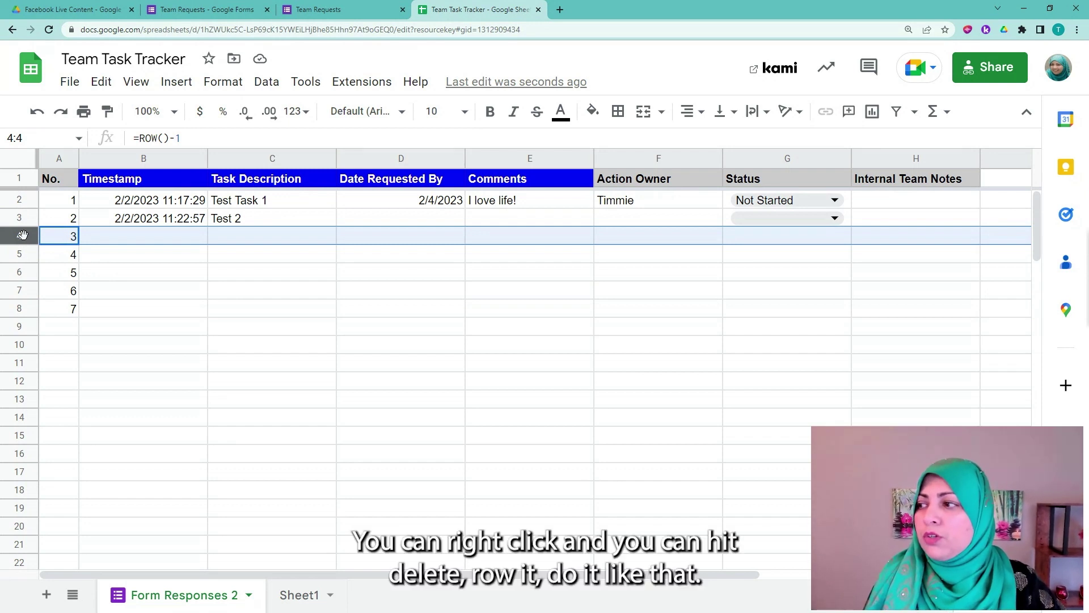
right_click(24, 238)
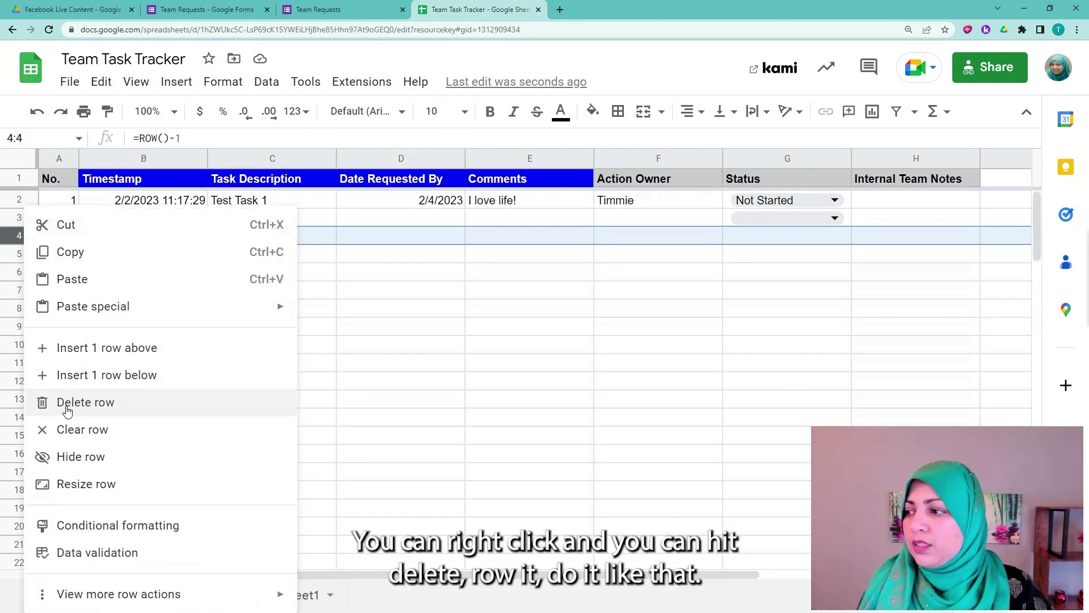
click(86, 402)
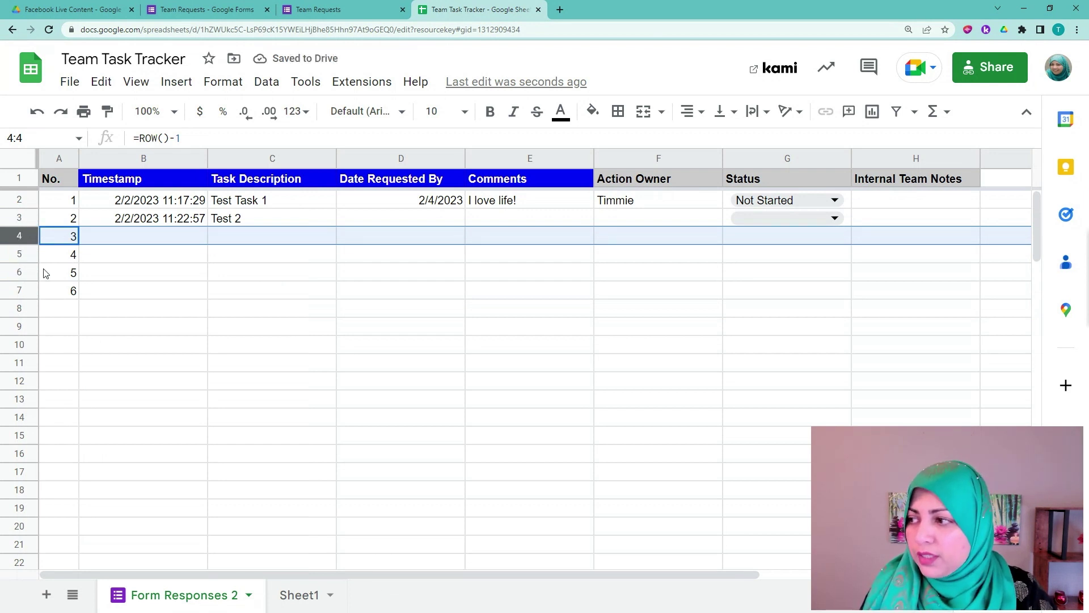
Delete the remaining surplus numbered rows, 4 through 7, all at once
click(54, 258)
click(293, 258)
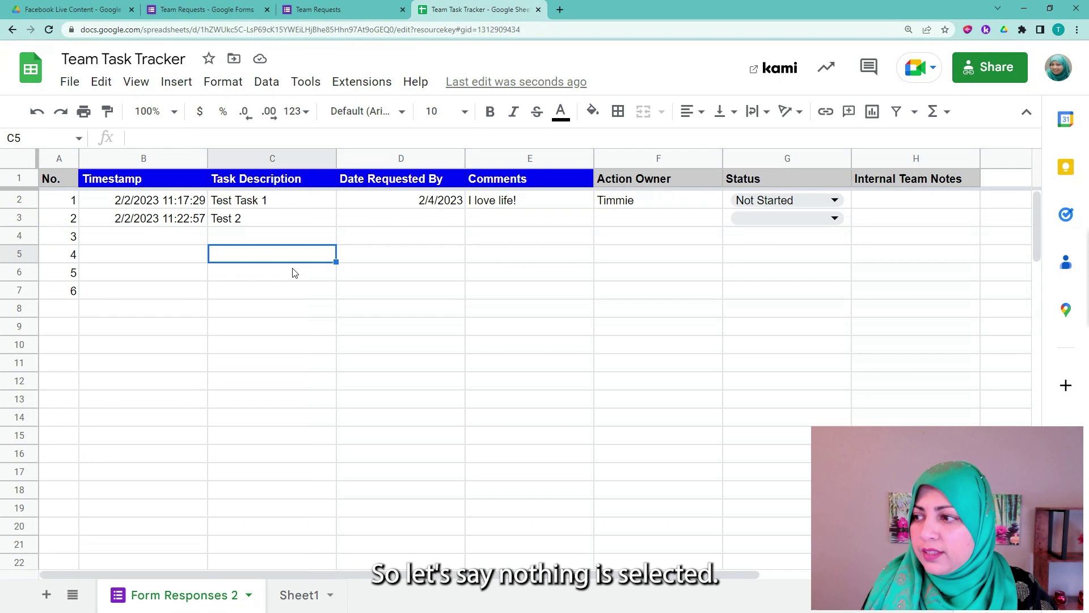
click(21, 235)
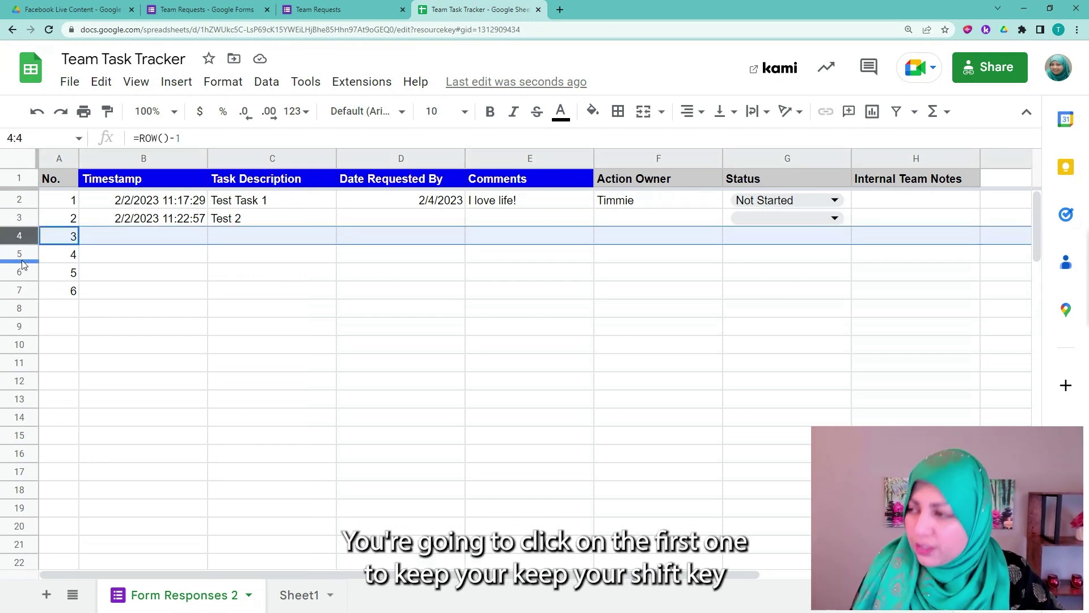
shift+click(20, 291)
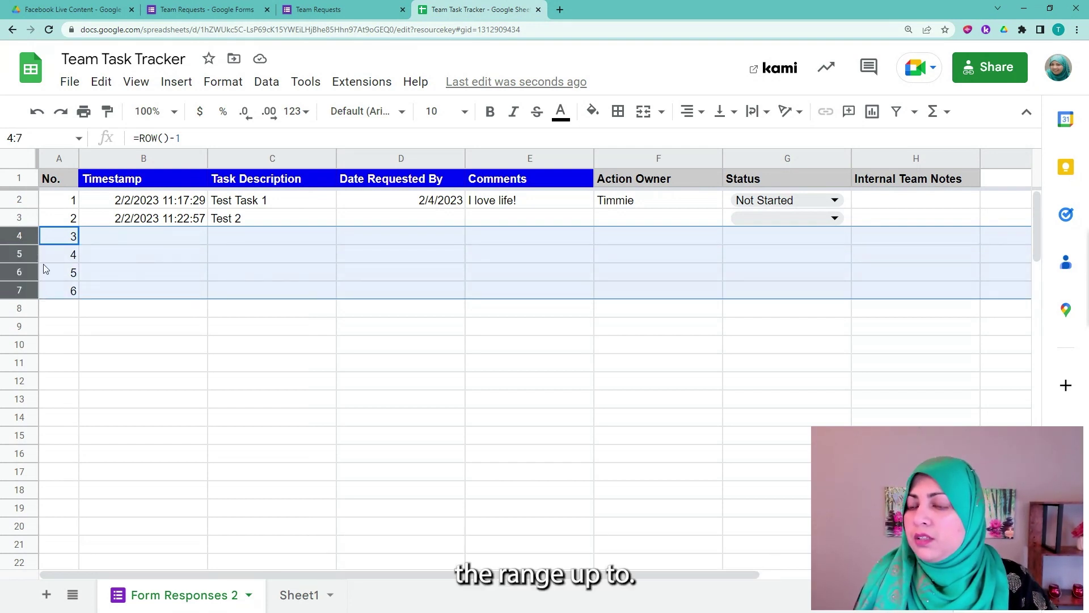
right_click(14, 290)
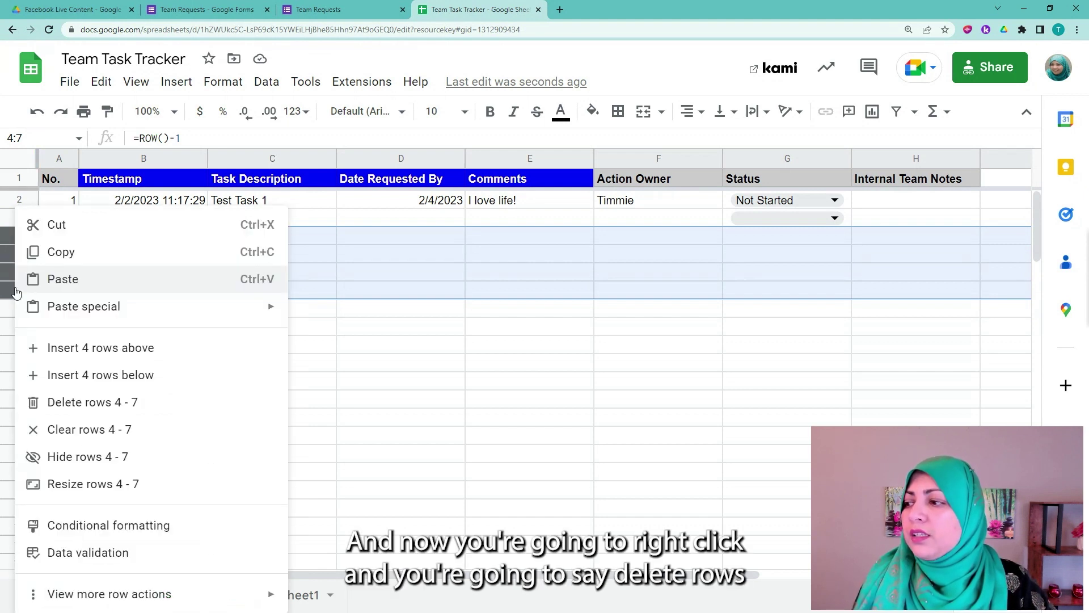
click(86, 404)
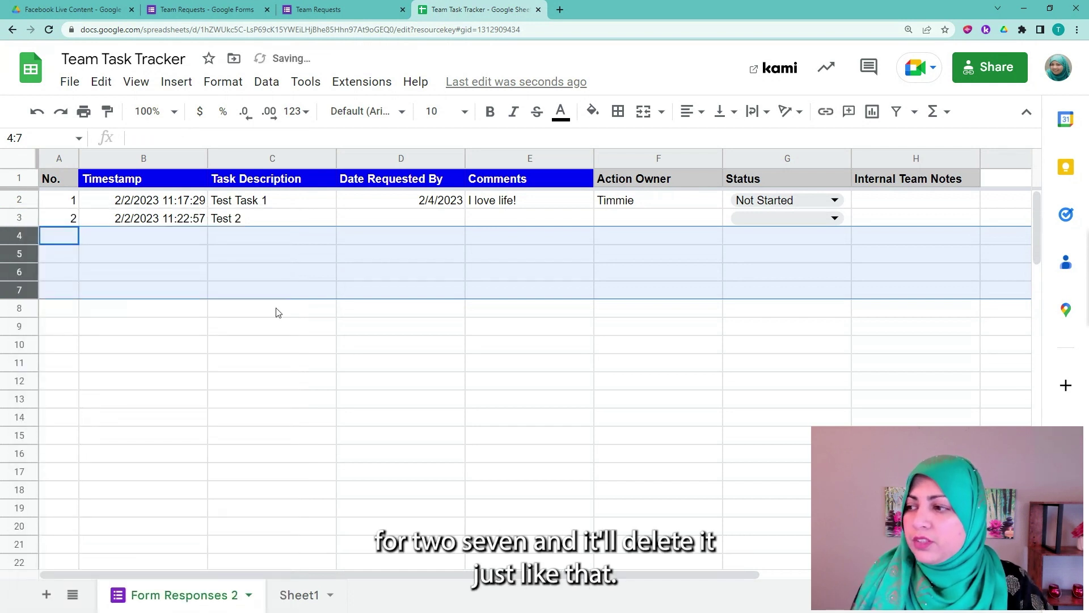
click(230, 241)
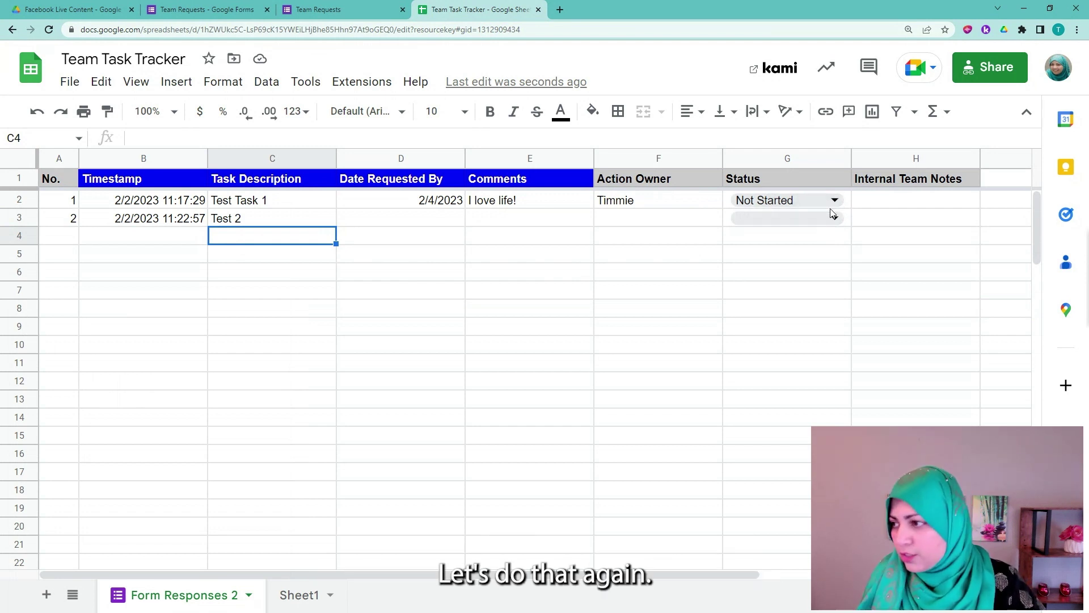
Start a conditional formatting rule on columns A through H and try to set its range to A:H
click(59, 159)
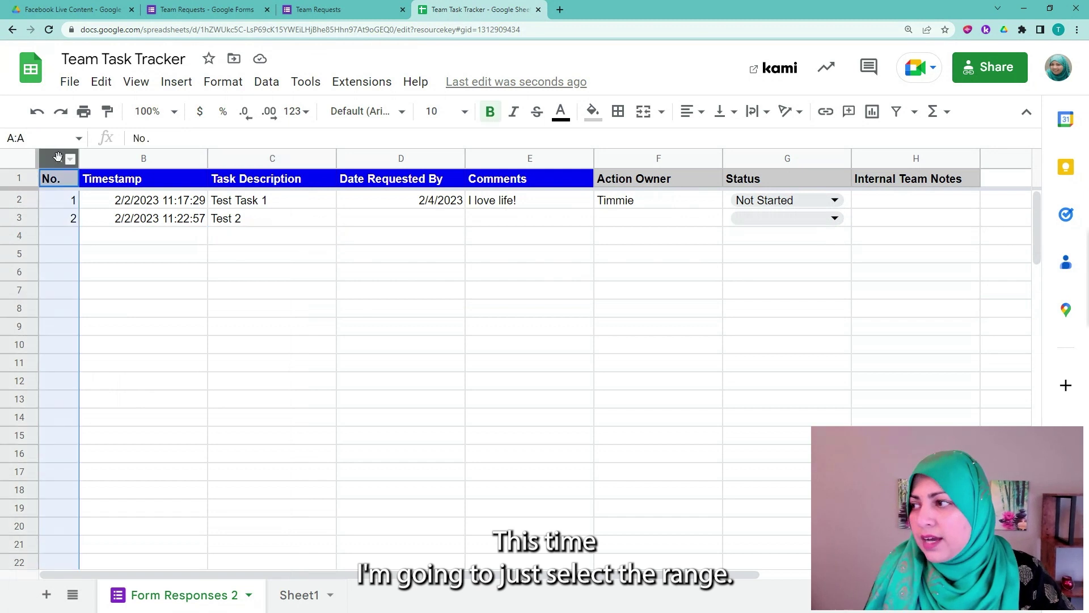
shift+click(937, 157)
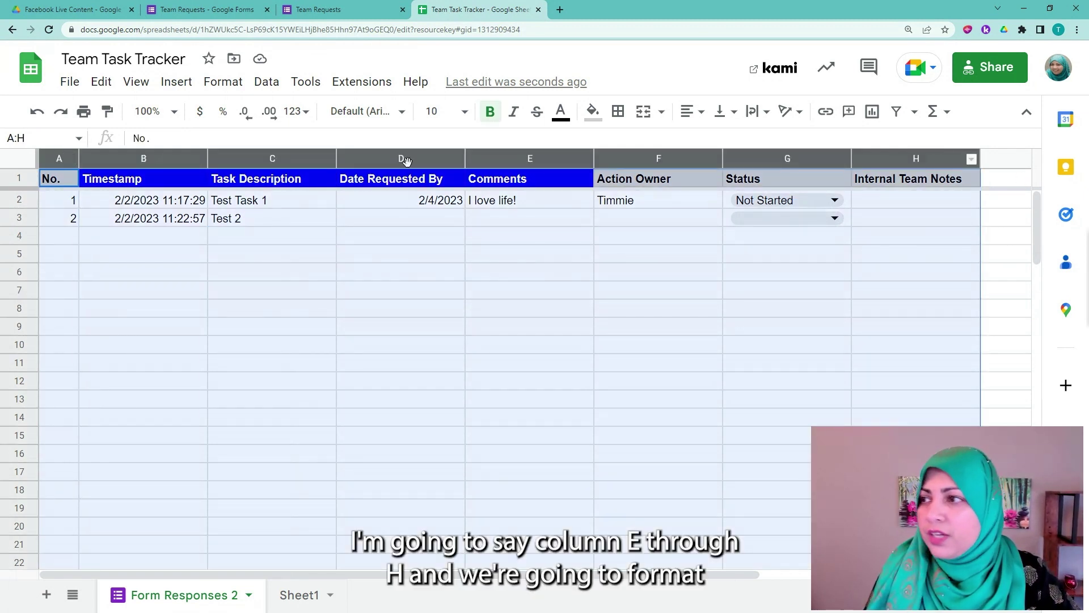
click(223, 82)
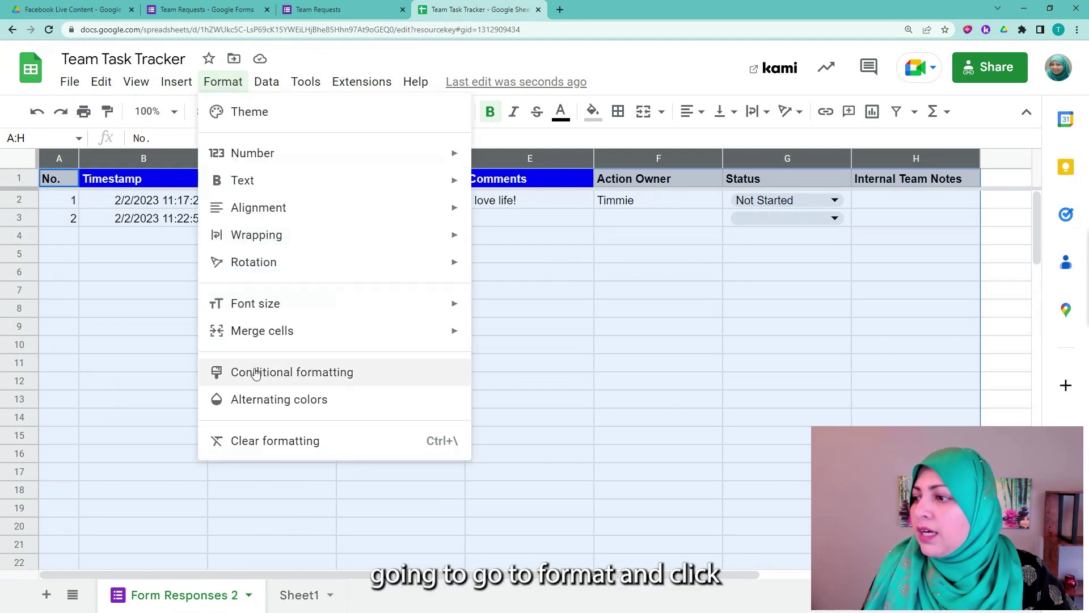
click(289, 379)
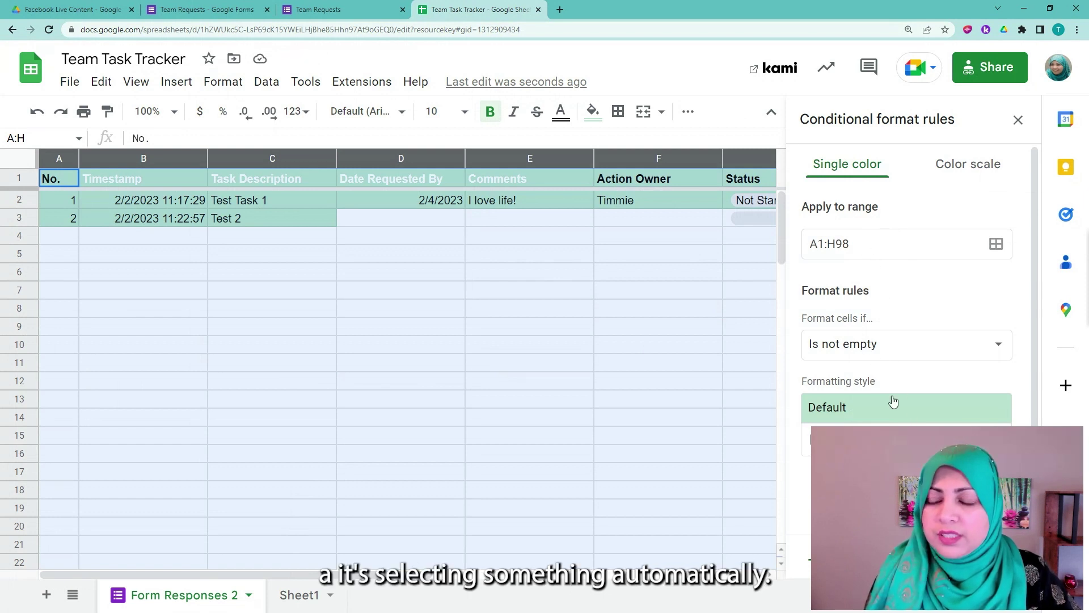
click(820, 244)
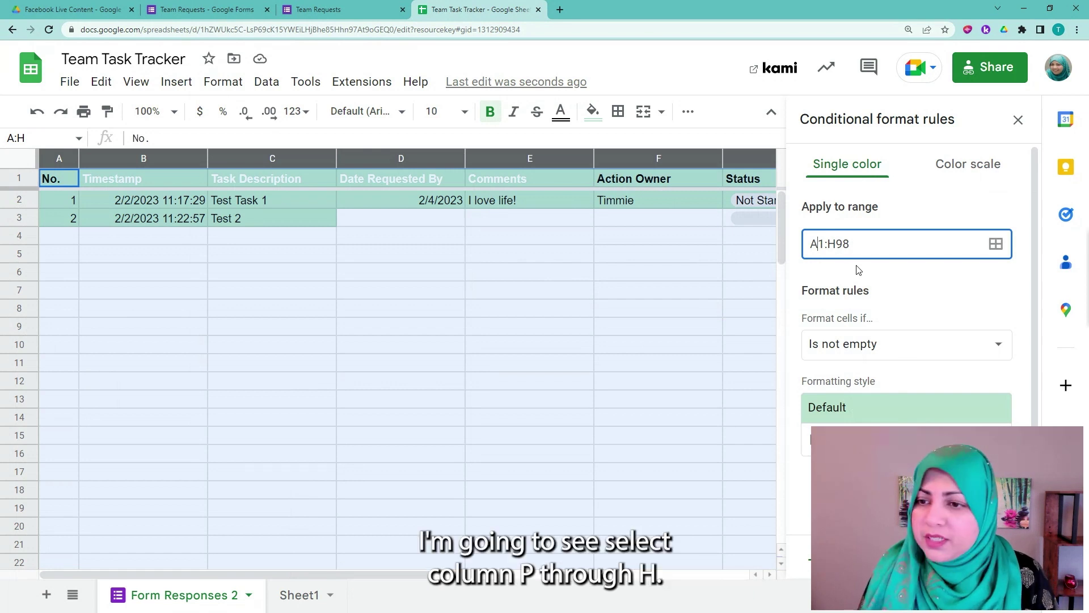
key(Delete)
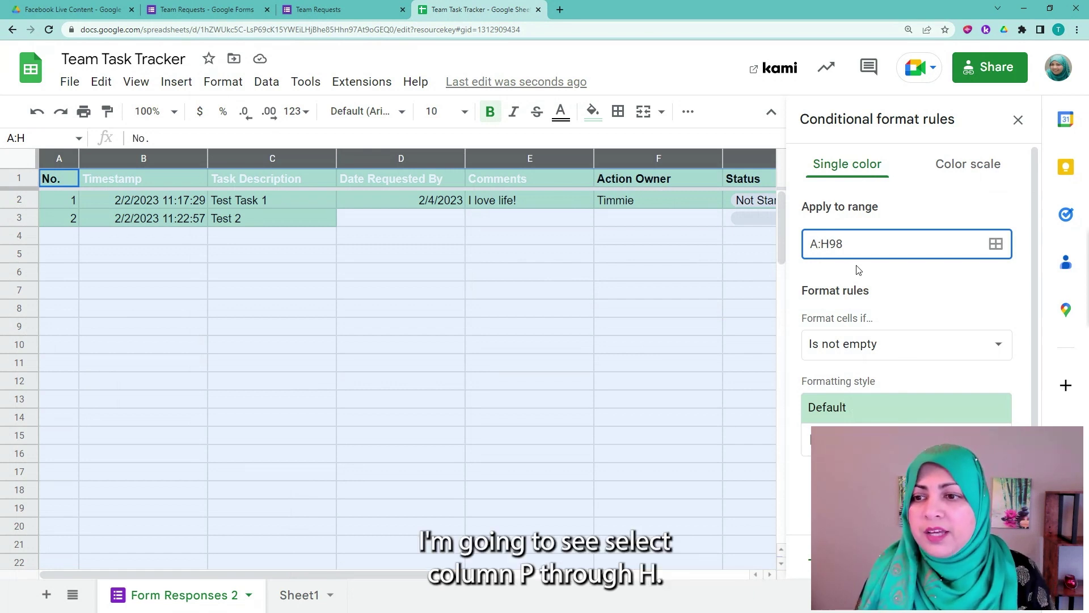
key(Delete)
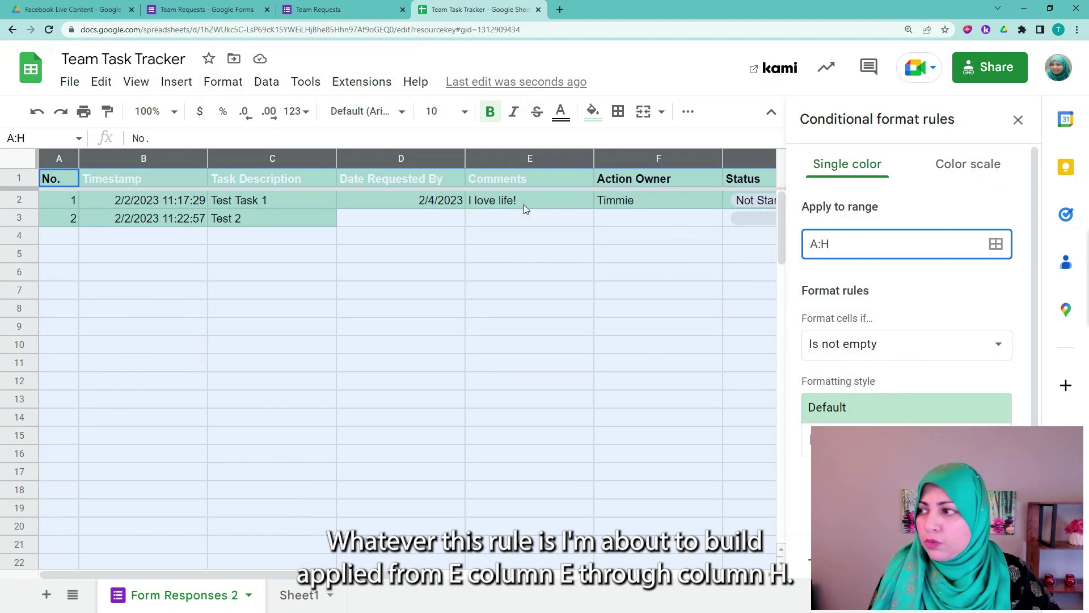
click(1018, 123)
key(ctrl+shift+f)
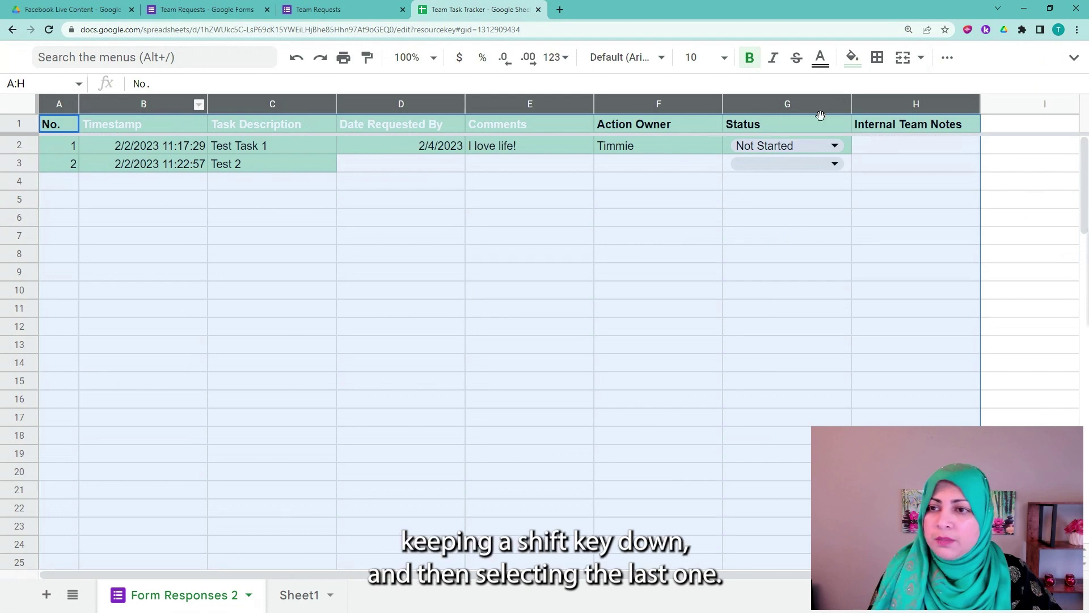
shift+click(900, 102)
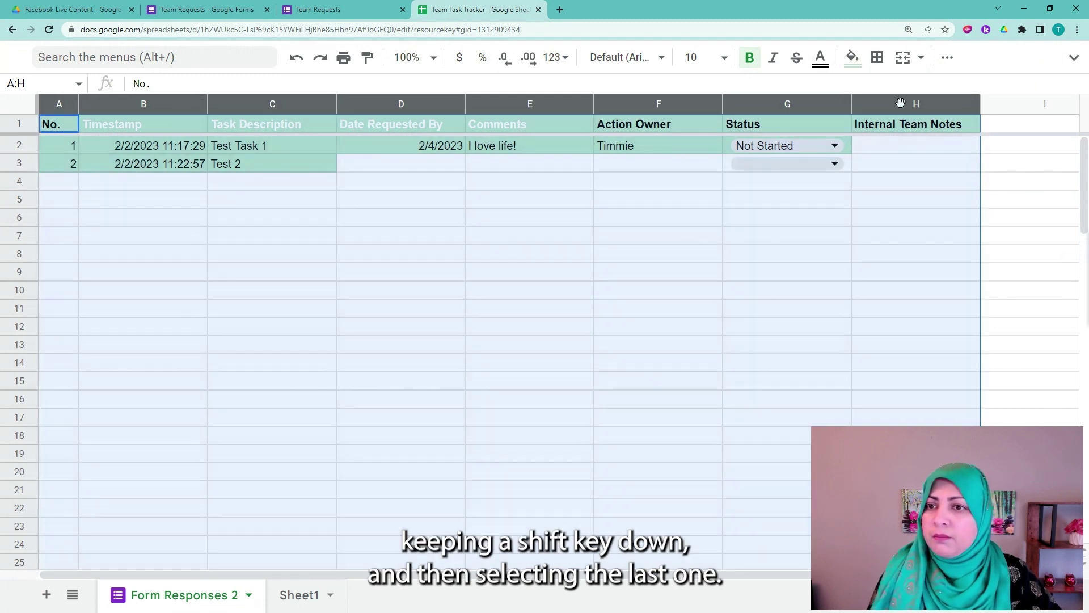
click(1074, 57)
key(Escape)
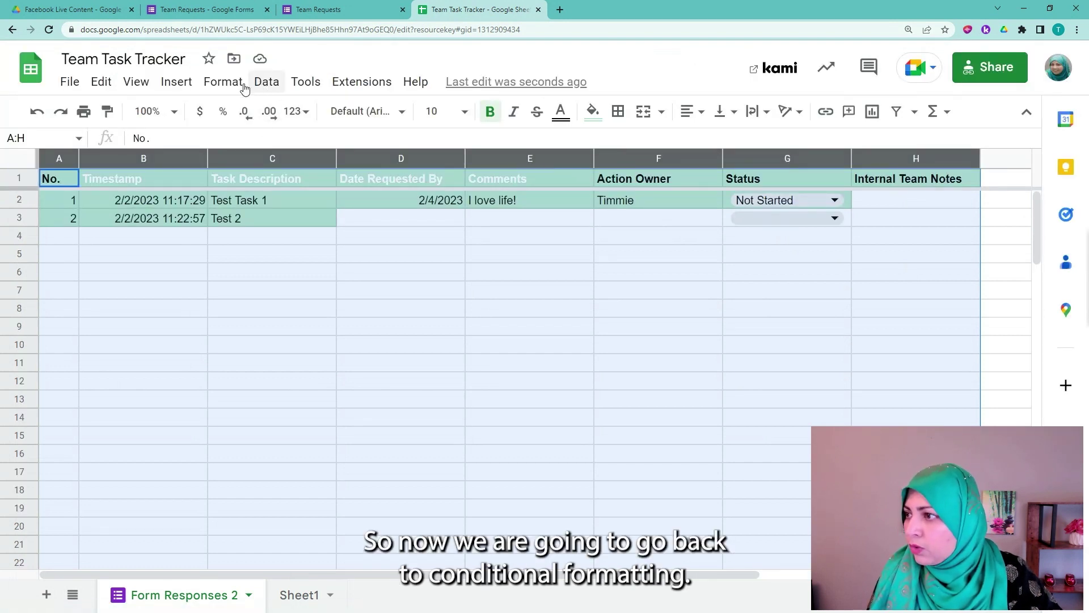
Reopen the existing conditional formatting rule for non-empty cells and set its range to A:H
click(221, 84)
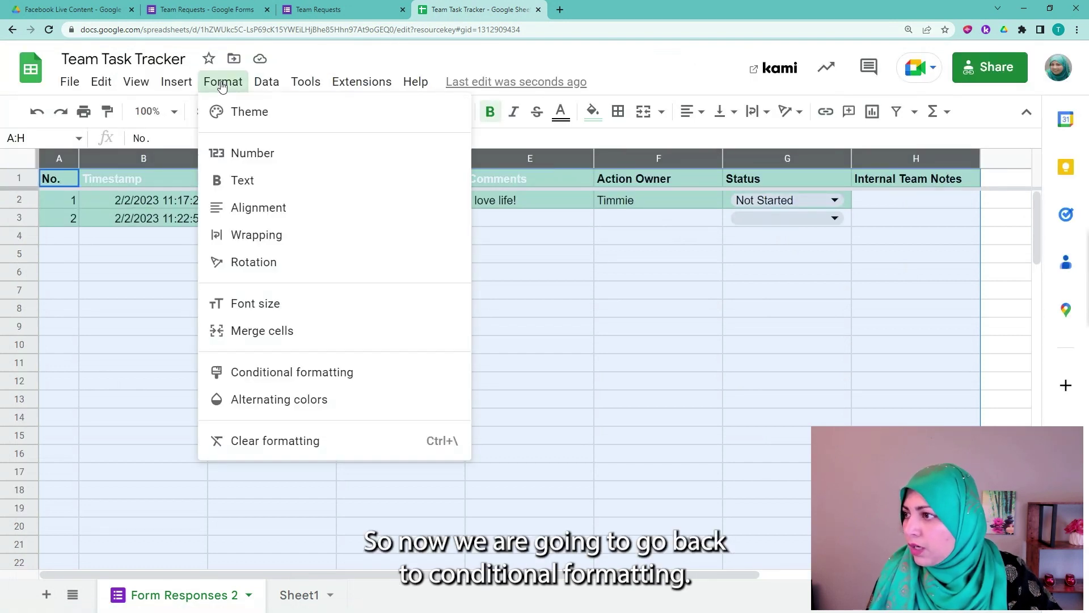
click(253, 379)
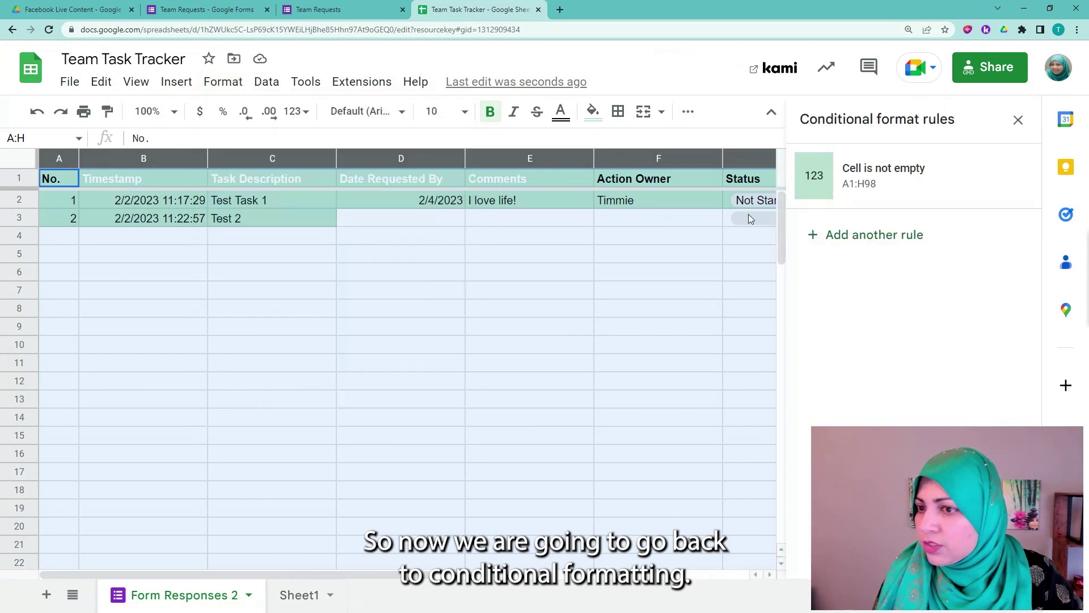
click(915, 180)
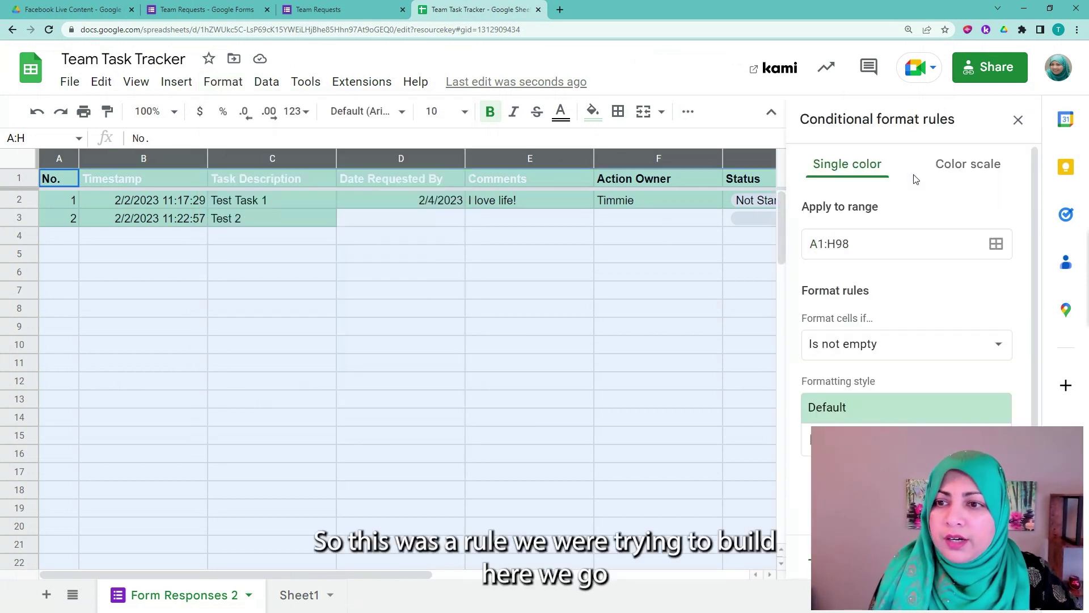
click(822, 245)
key(BackSpace)
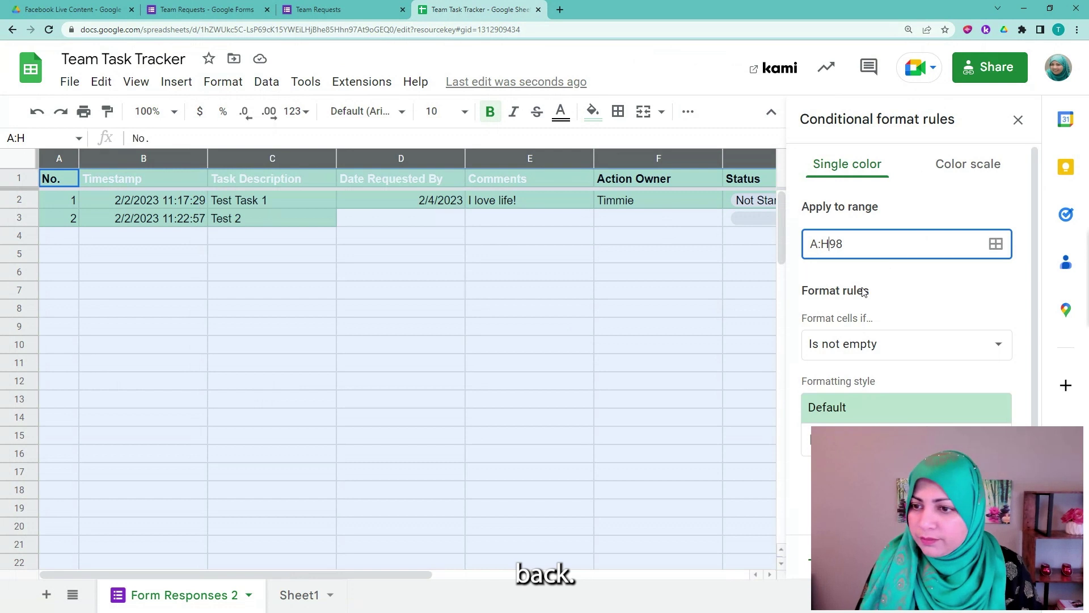
key(Delete)
key(Delete)
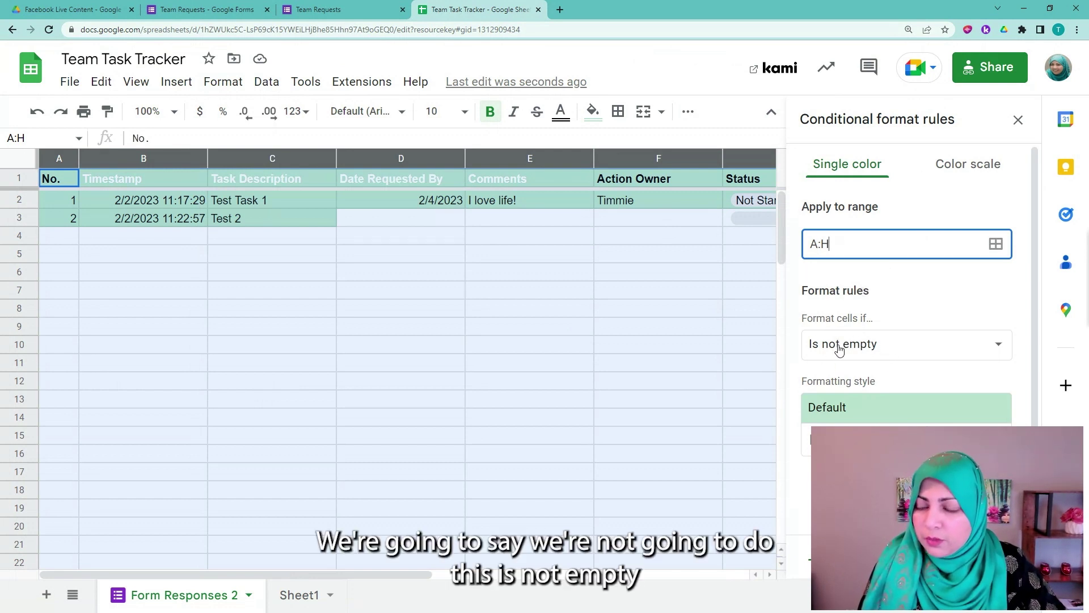
click(875, 347)
scroll(880, 412, down, 1)
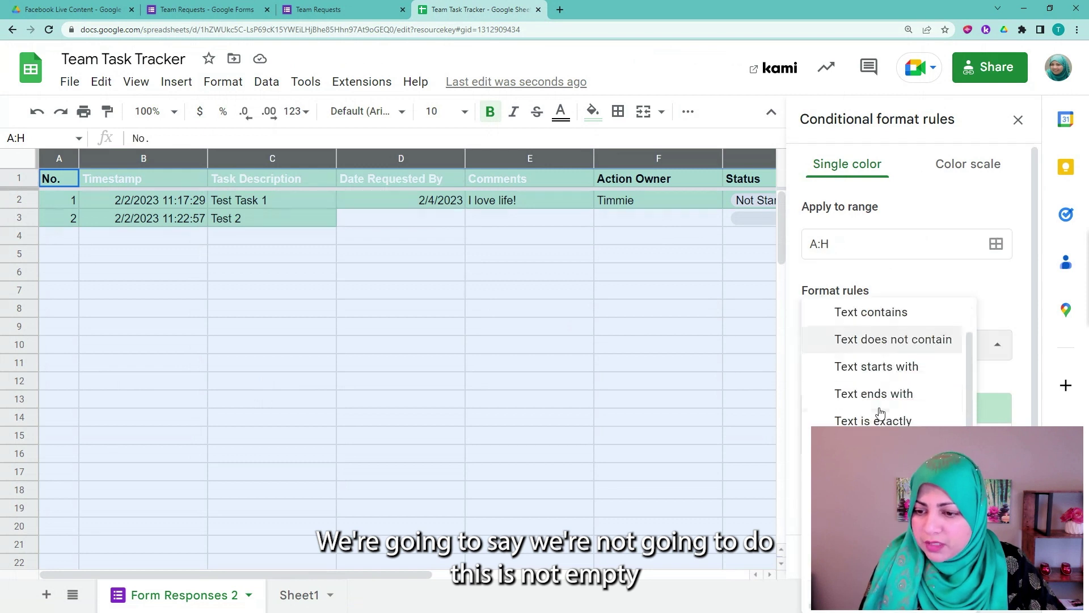
scroll(880, 413, down, 3)
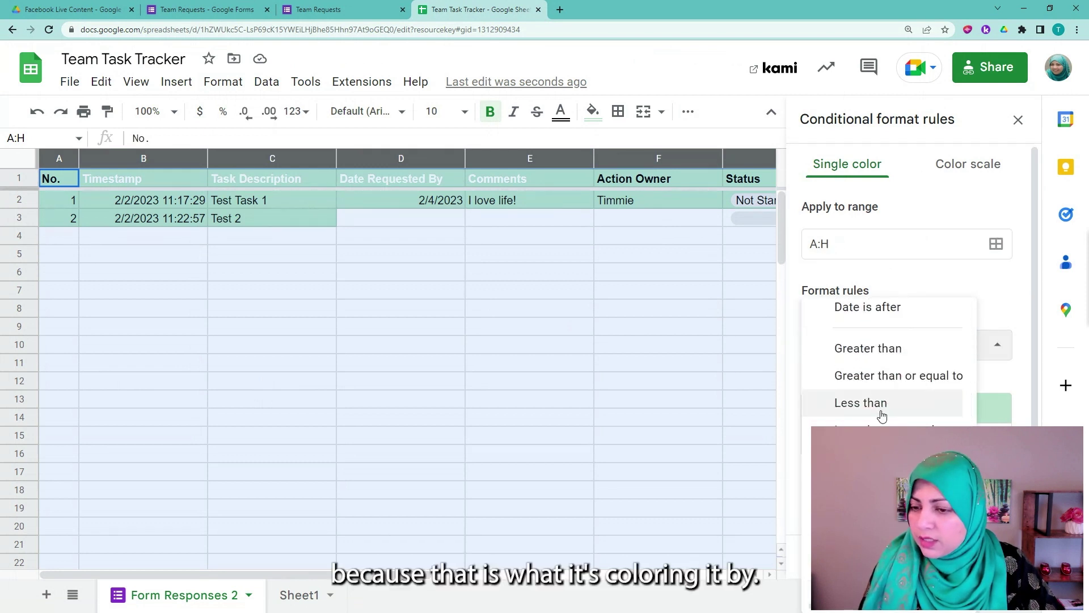
click(921, 277)
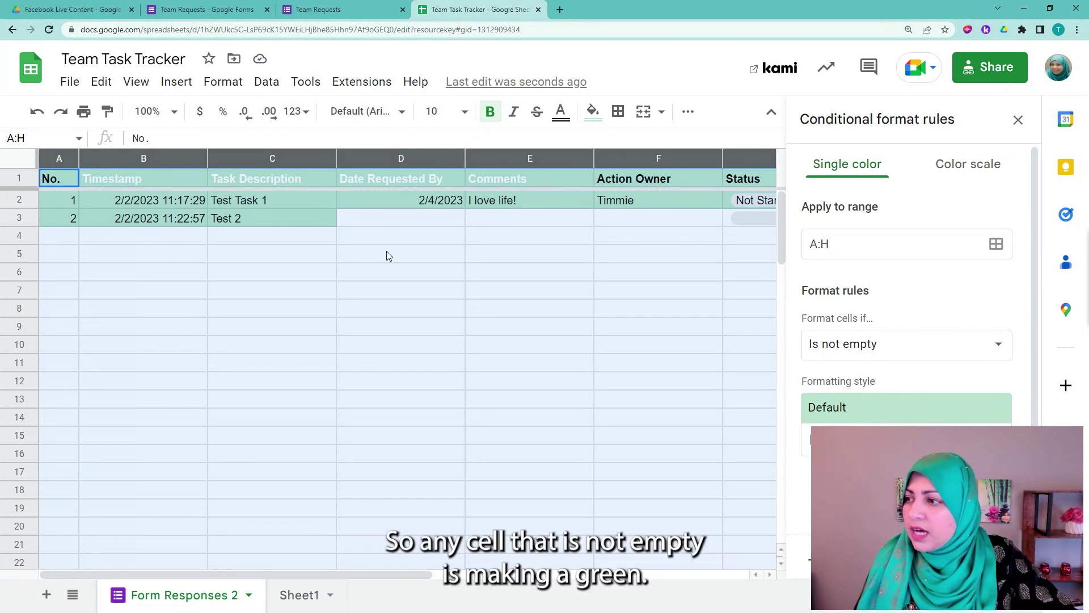
Change the A:H rule's condition from non-empty cells to a custom formula
click(912, 345)
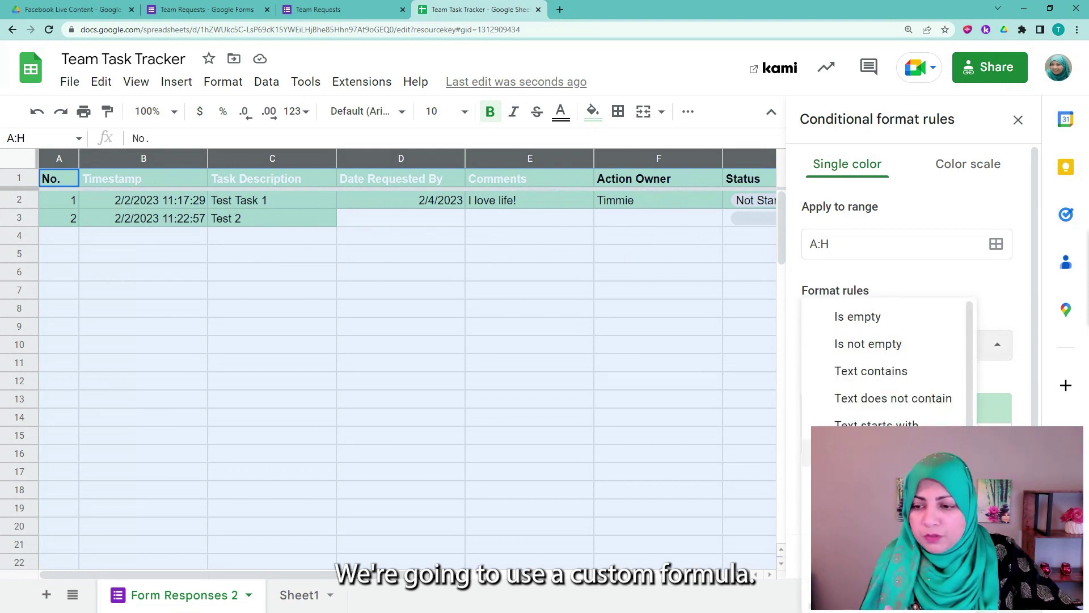
scroll(911, 348, down, 3)
scroll(912, 397, down, 2)
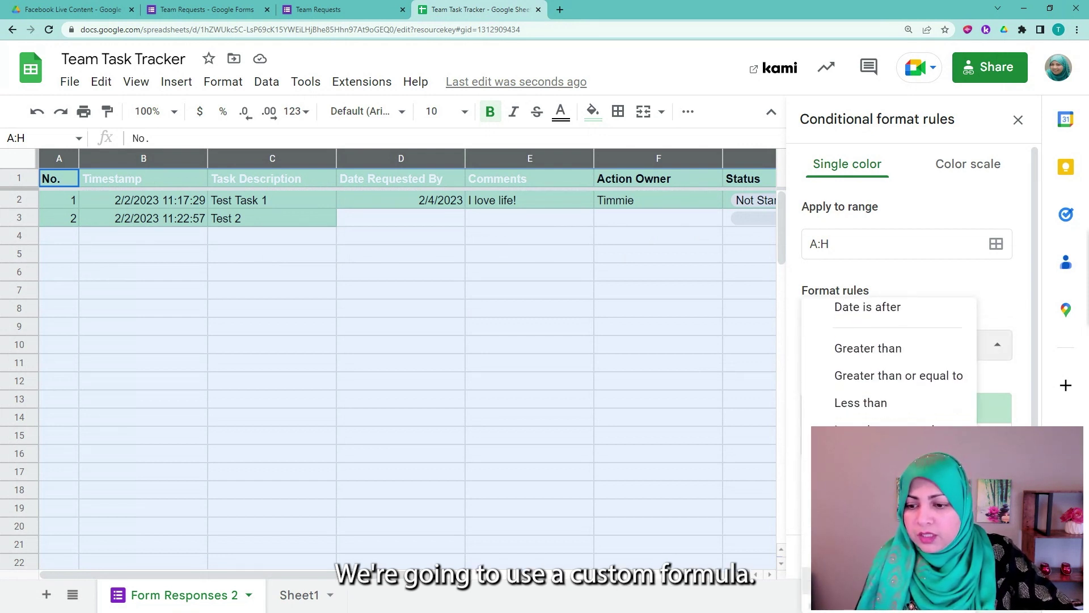
click(919, 436)
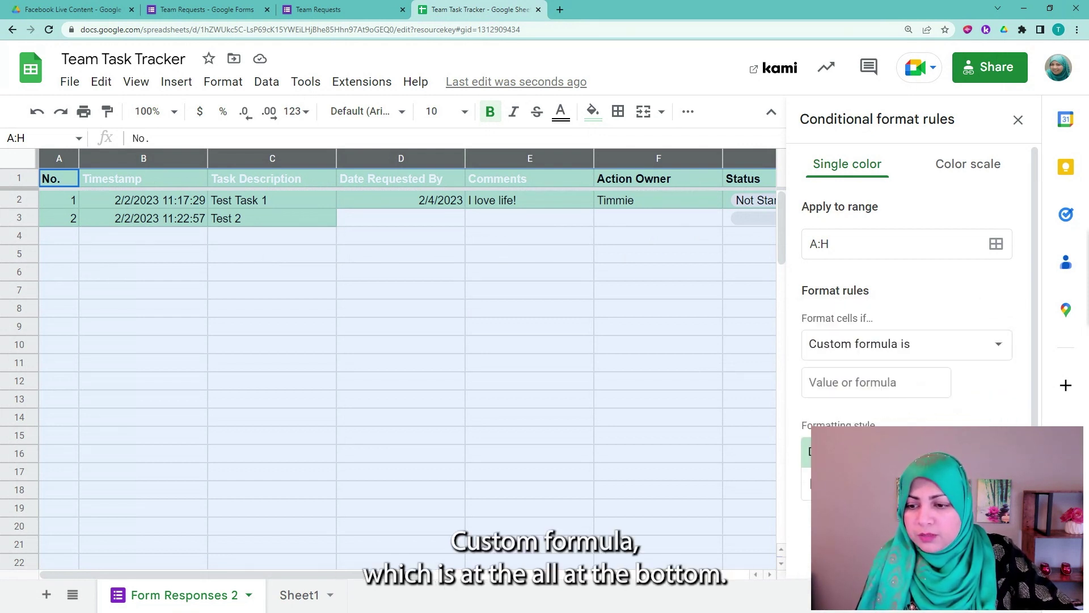
click(848, 384)
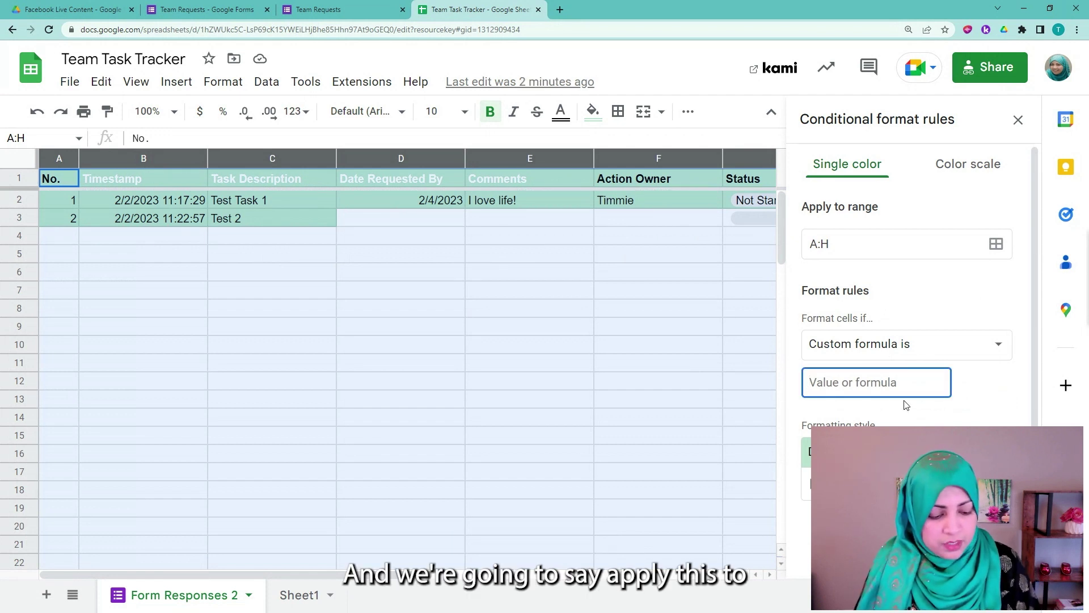
Enter the custom formula =$E2="Not Started" and give the rule a light blue fill
text(=)
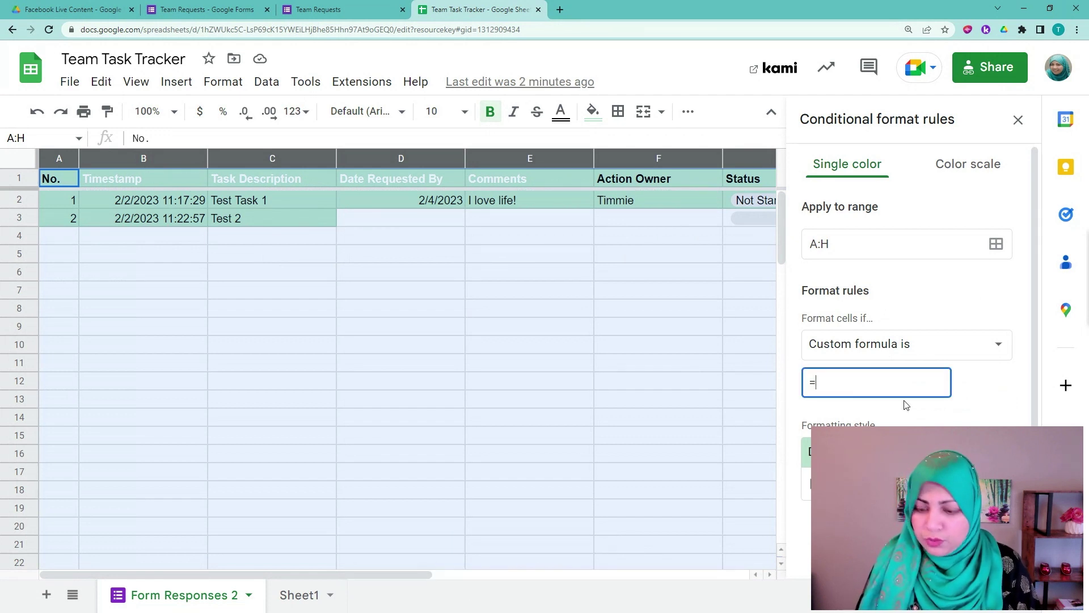
text($)
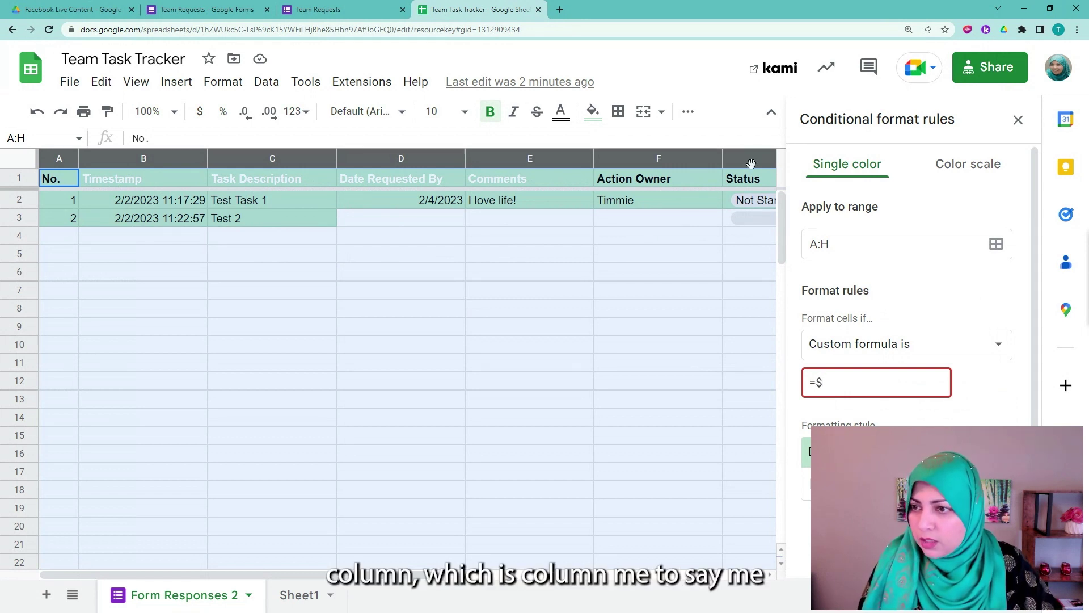
text(E)
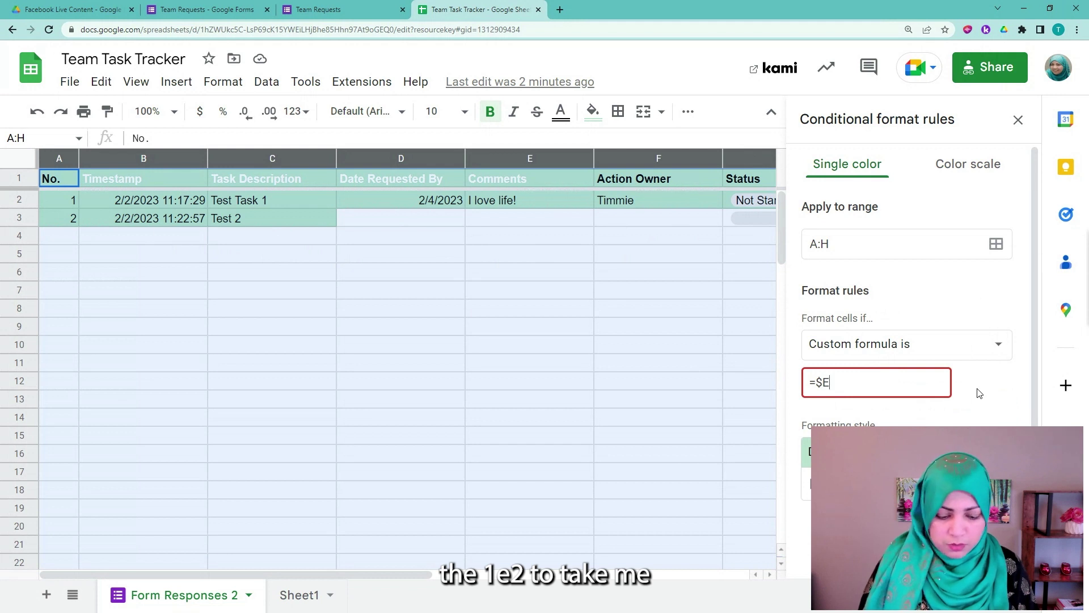
text(2,)
key(BackSpace)
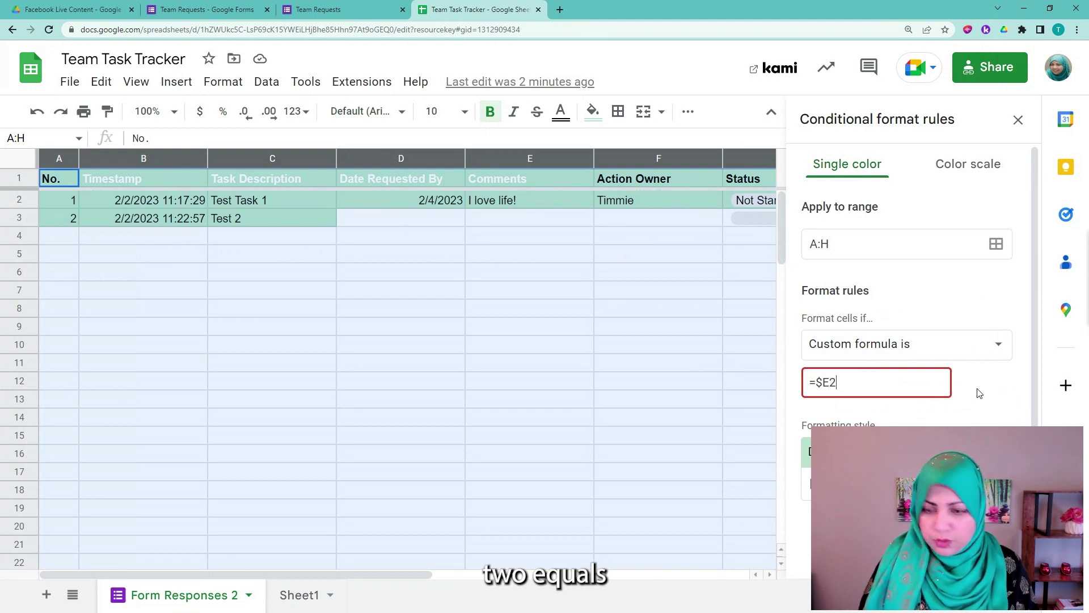
text(=)
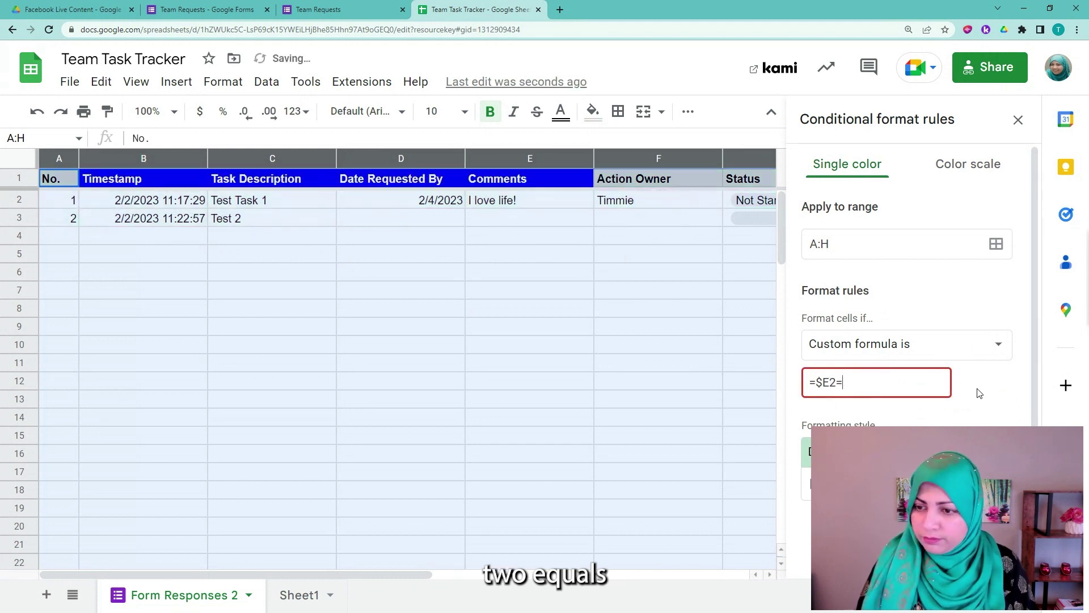
text(")
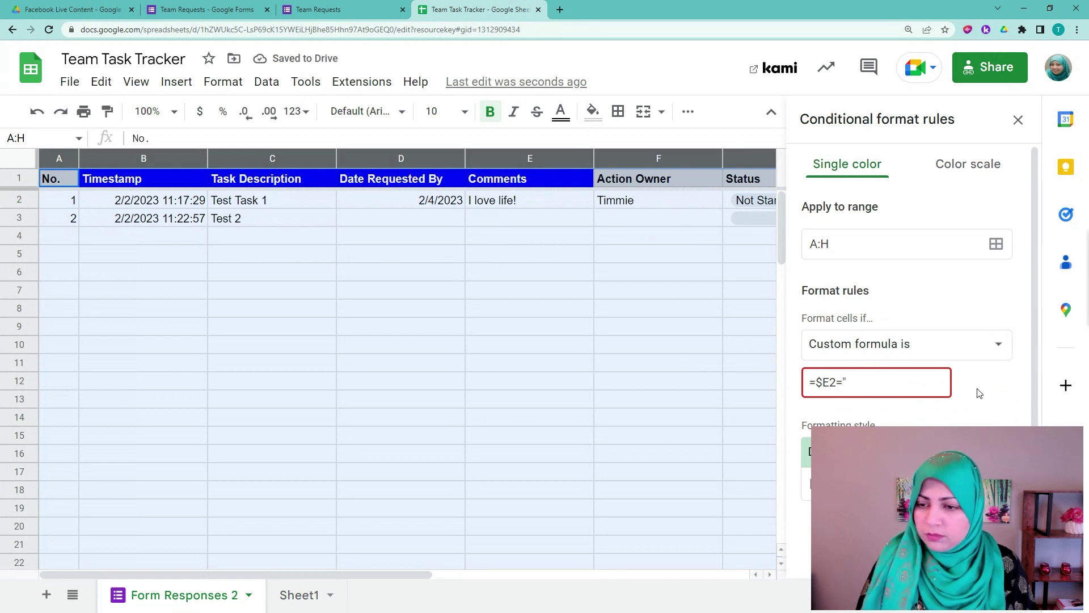
text(Not )
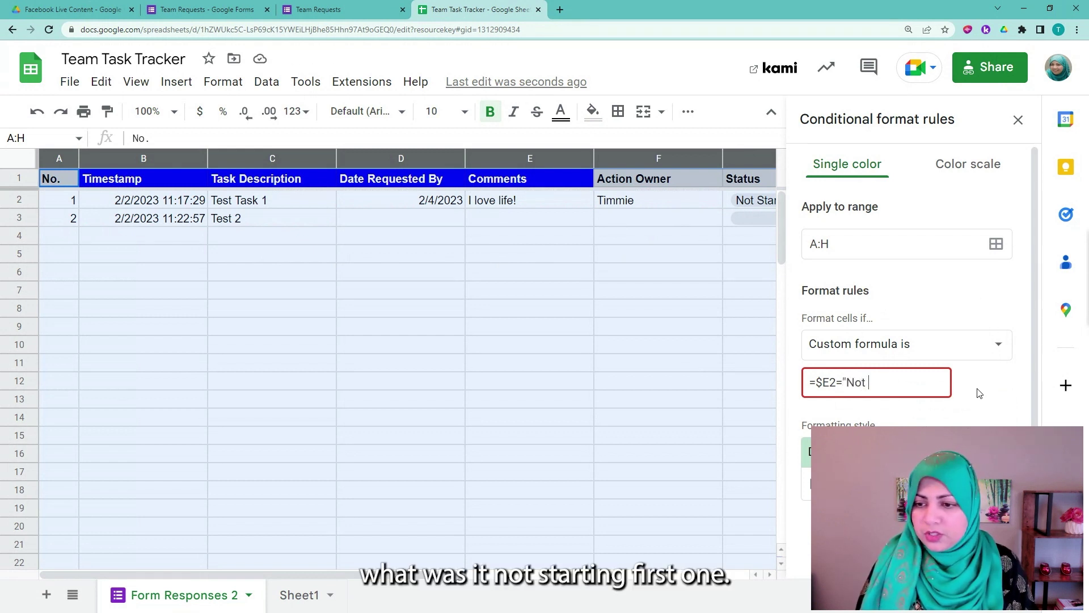
text(Started")
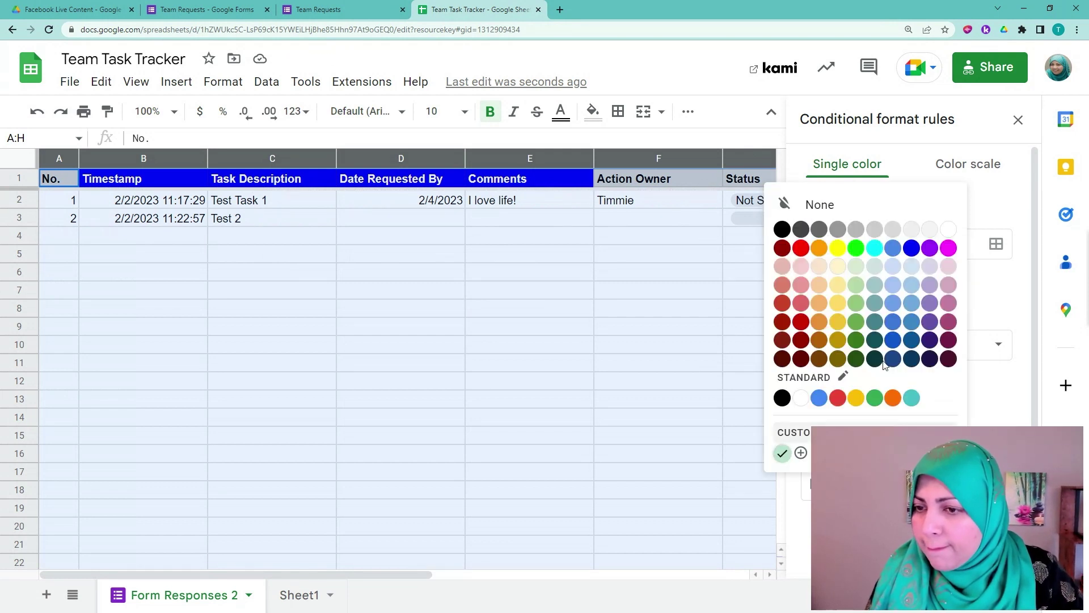
click(912, 286)
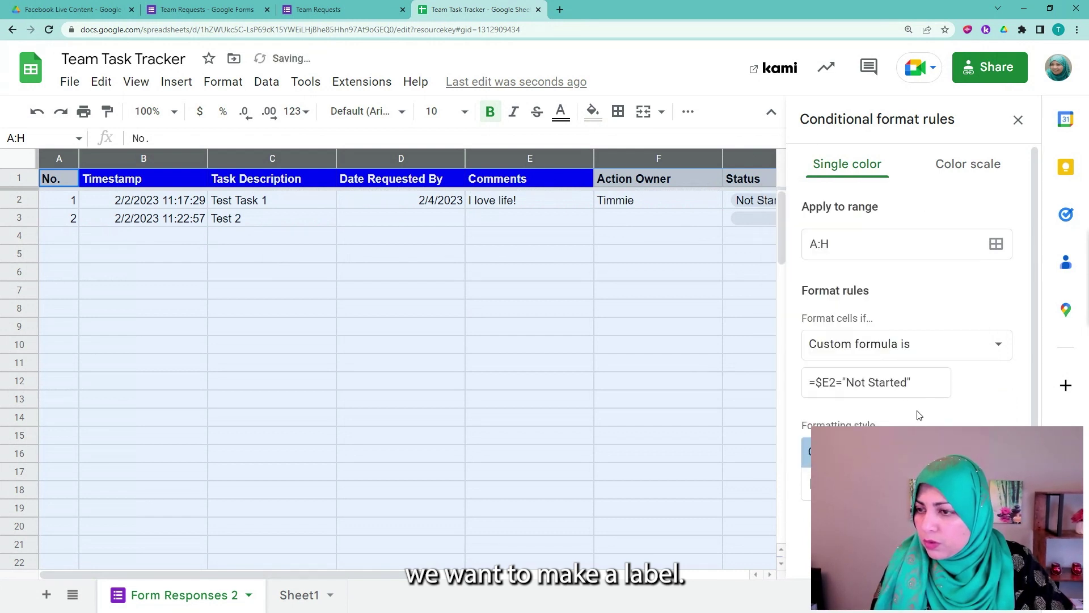
Correct the rule's formula to =$G1="Not Started" so it checks the Status column from the first row
click(830, 382)
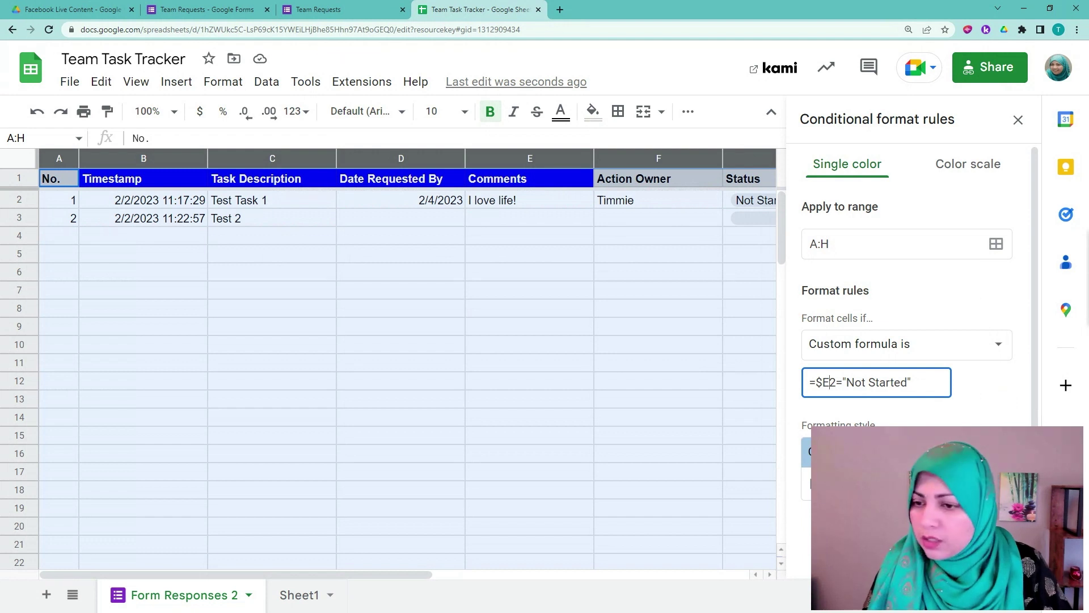
key(Delete)
text(1)
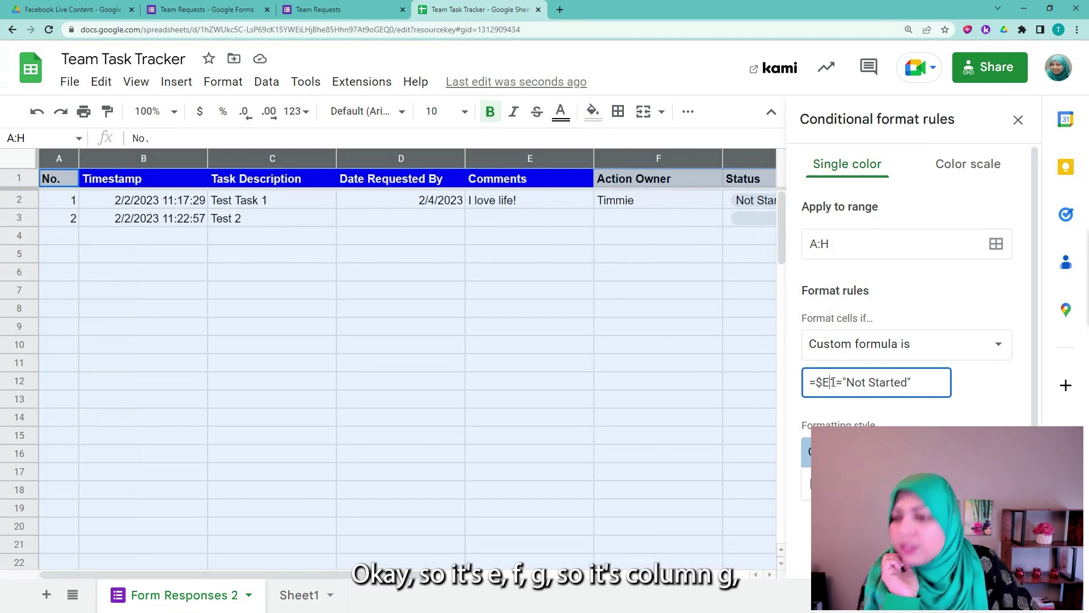
key(BackSpace)
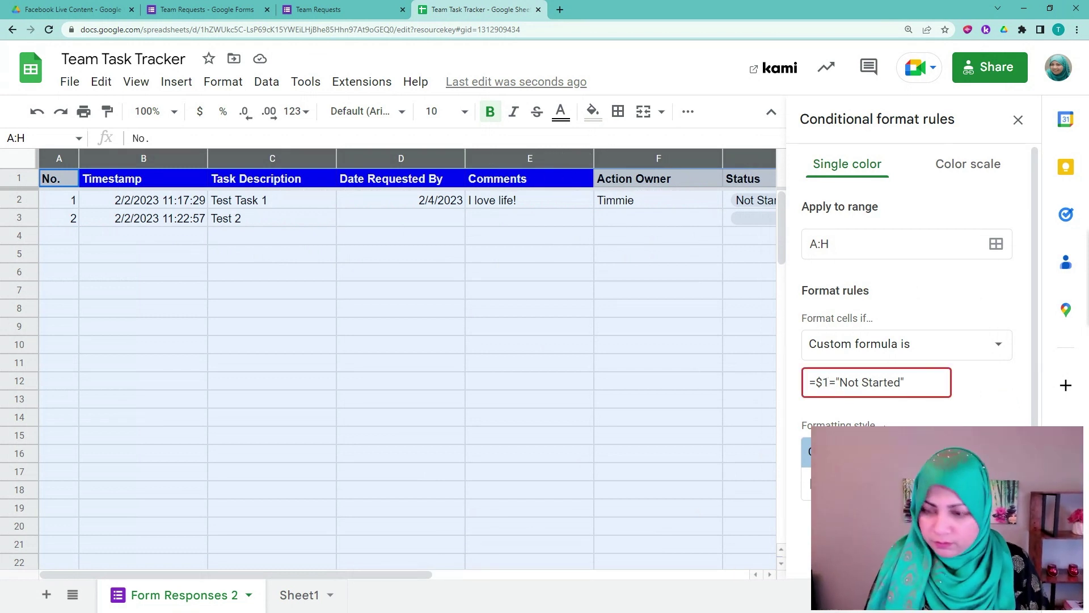
text(G)
key(Delete)
text(2)
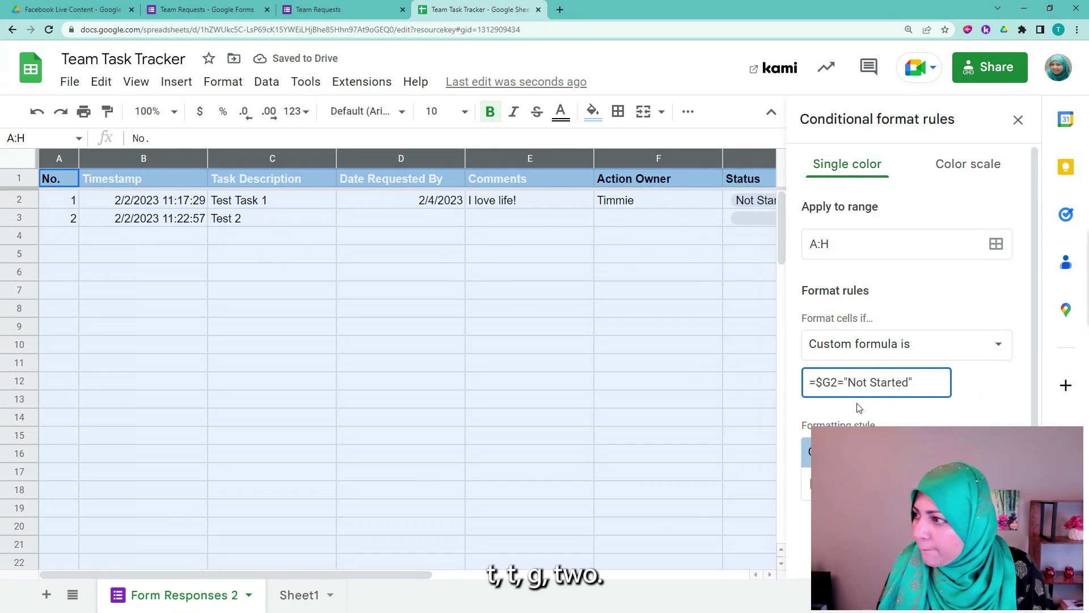
key(BackSpace)
text(1)
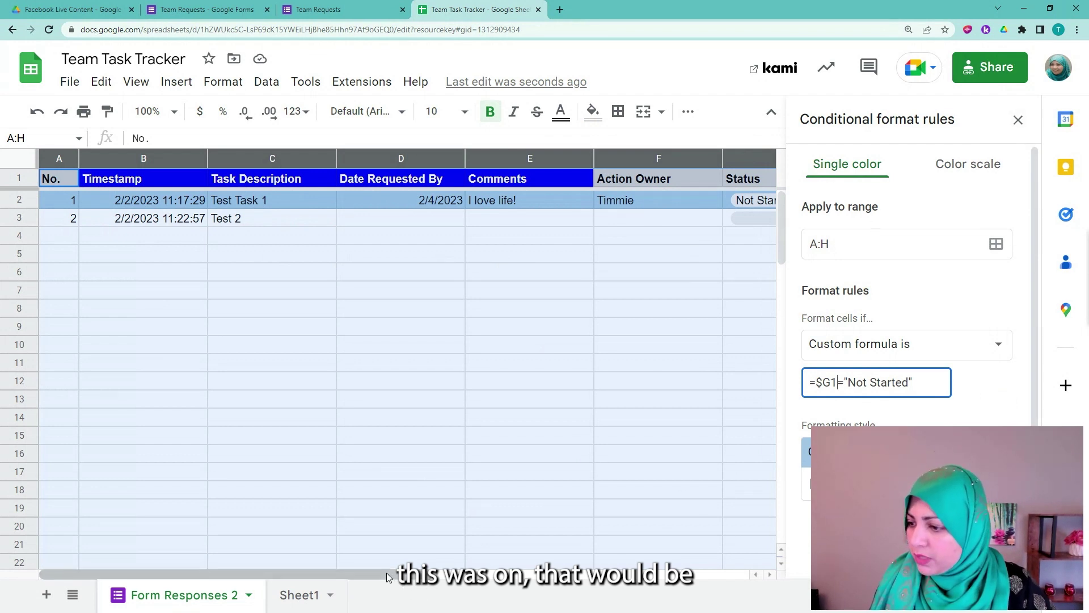
drag(386, 573, 499, 575)
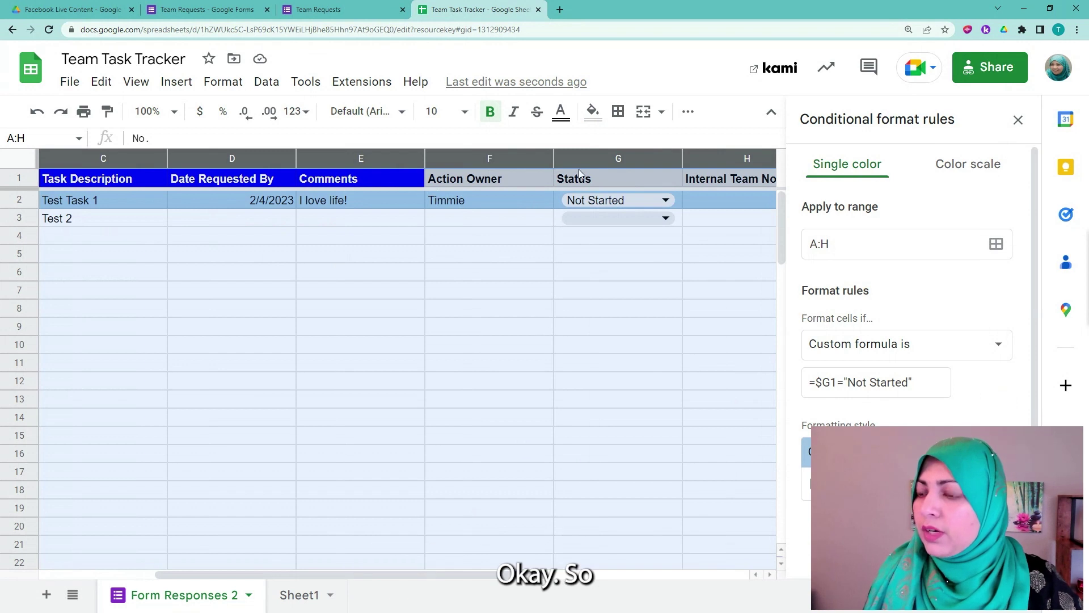
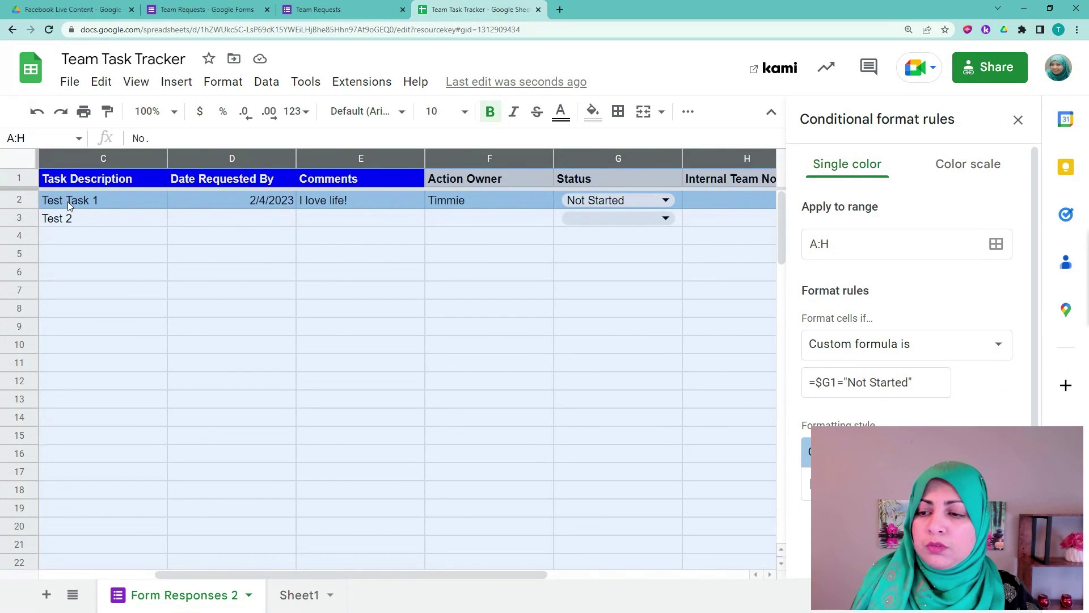
Try the formula without the row number after $G, and restore the 1
click(831, 383)
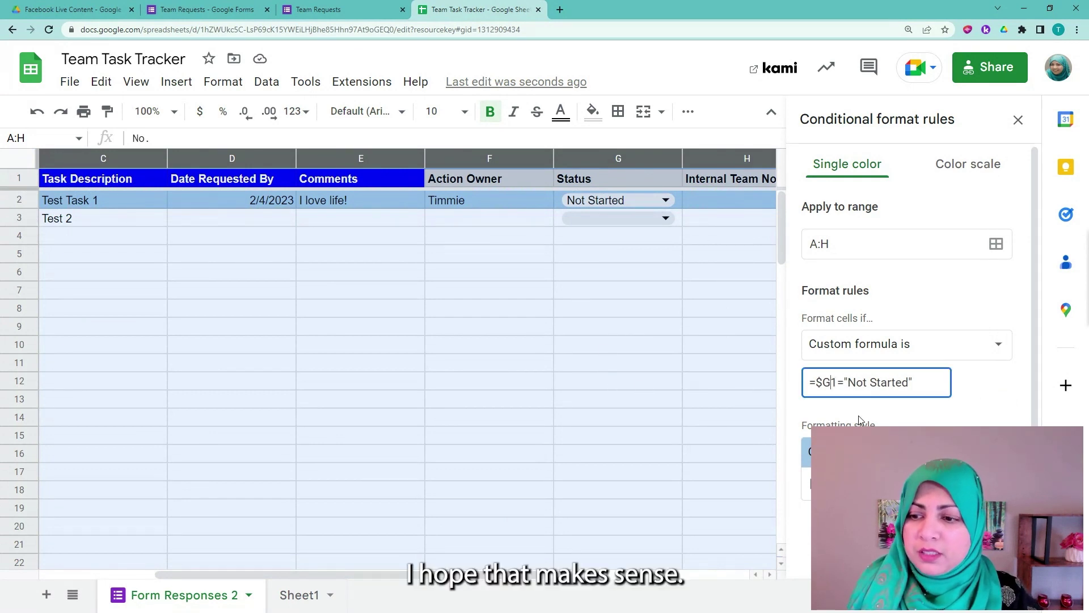
key(Delete)
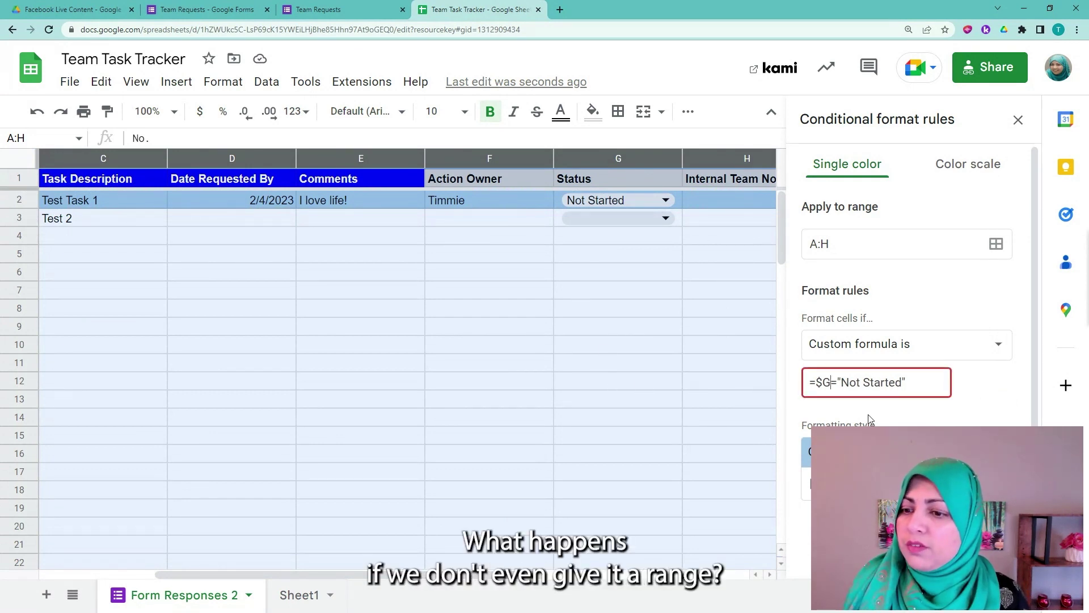
text(1)
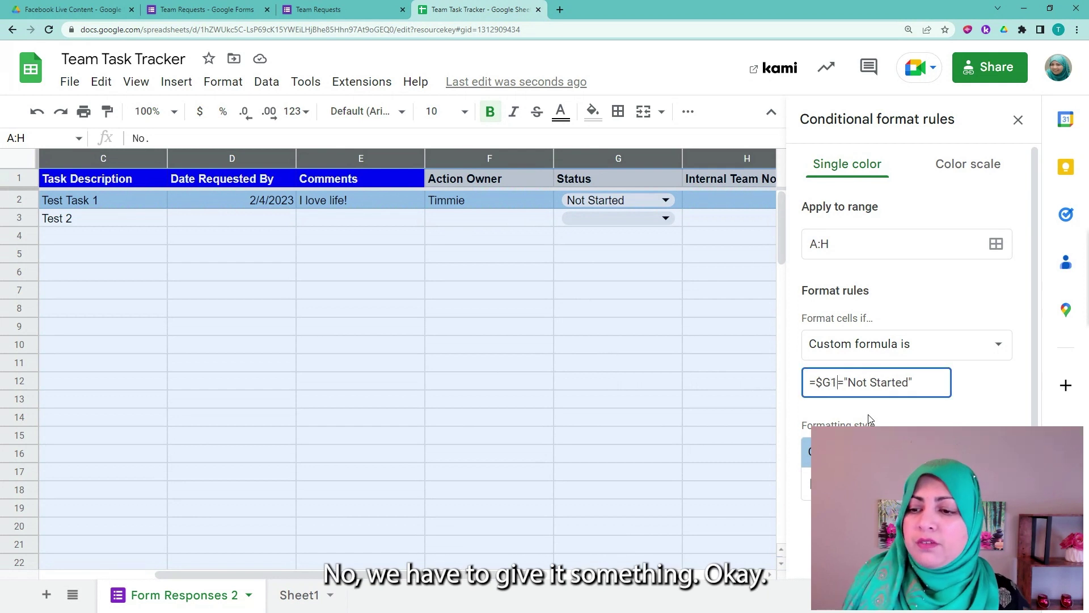
Try the formula without the dollar sign as =G1="Not Started", and restore it to =$G1="Not Started"
click(815, 382)
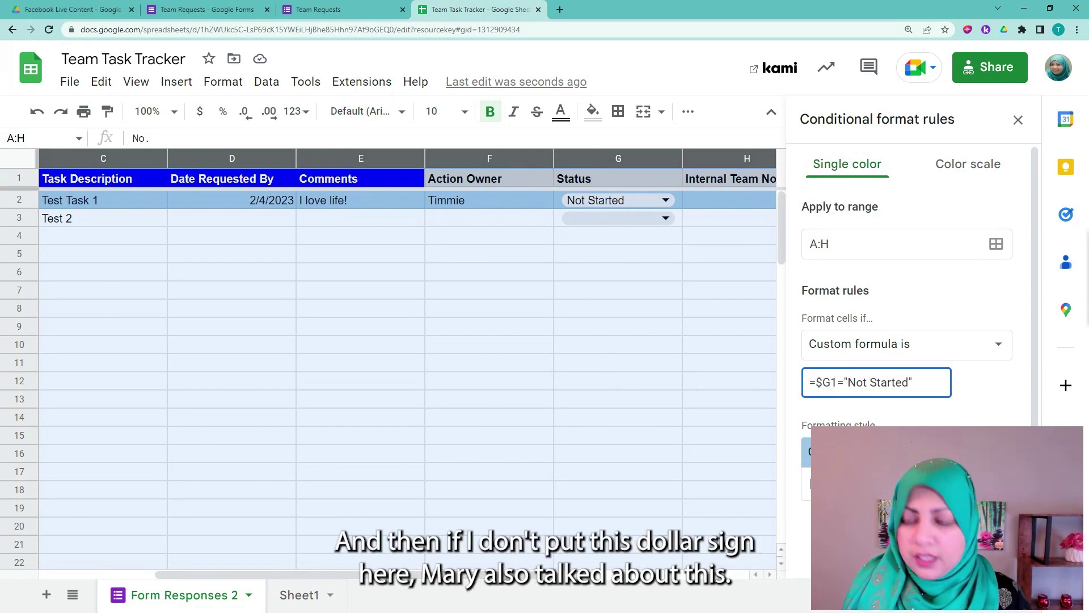
key(Delete)
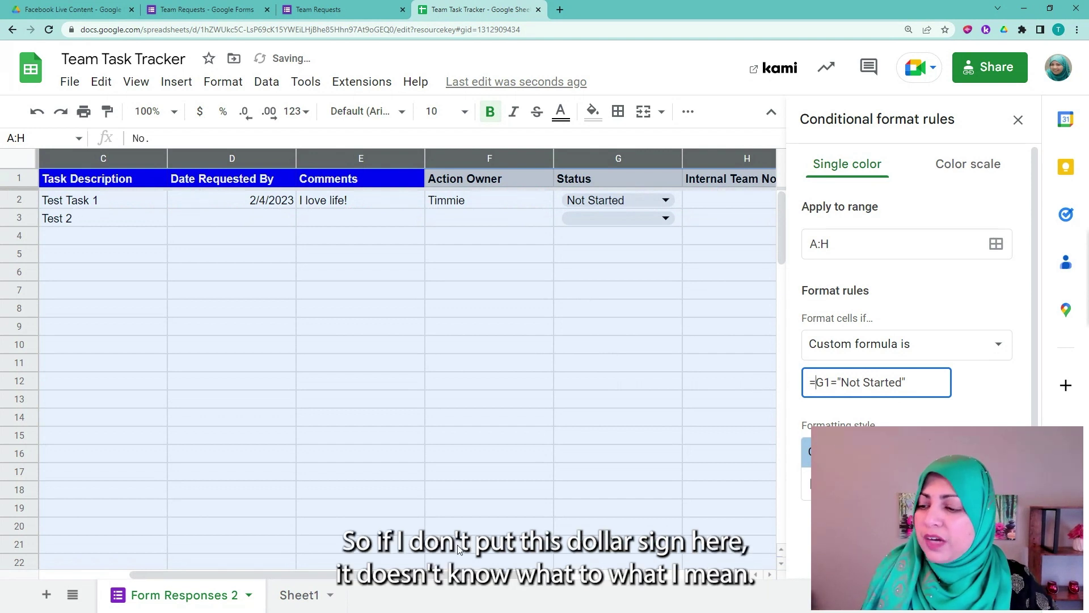
scroll(348, 576, left, 3)
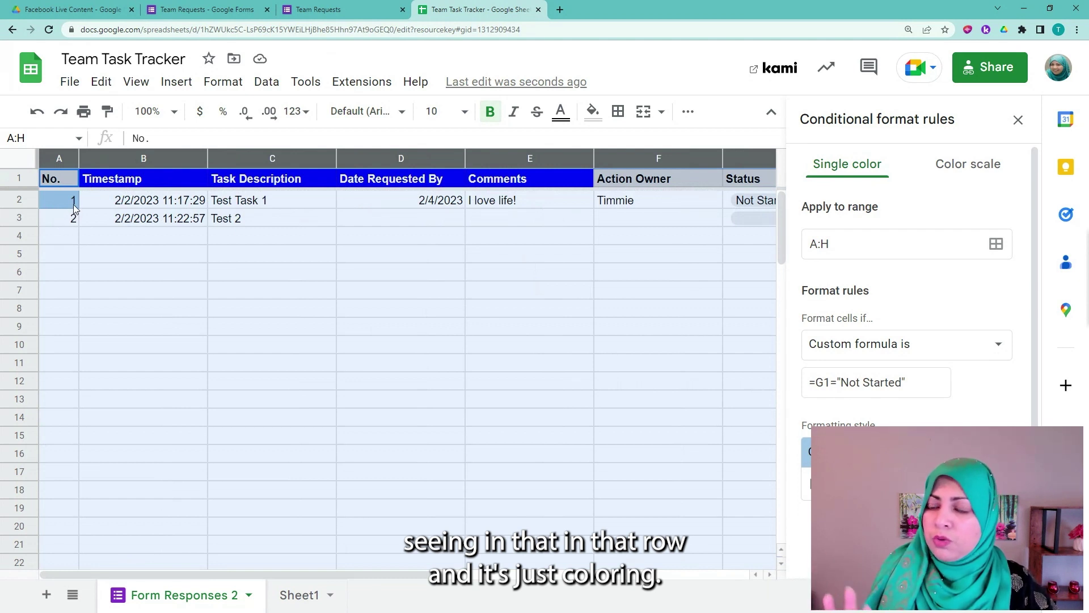
click(822, 395)
text($)
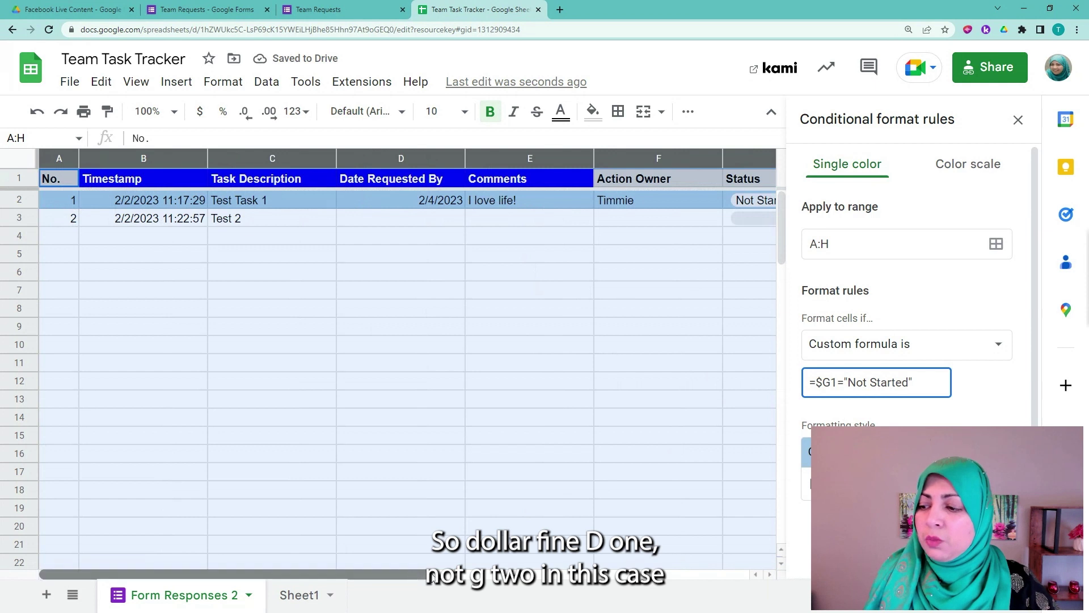
Save the Not Started formatting rule and close the conditional format rules
drag(413, 573, 528, 582)
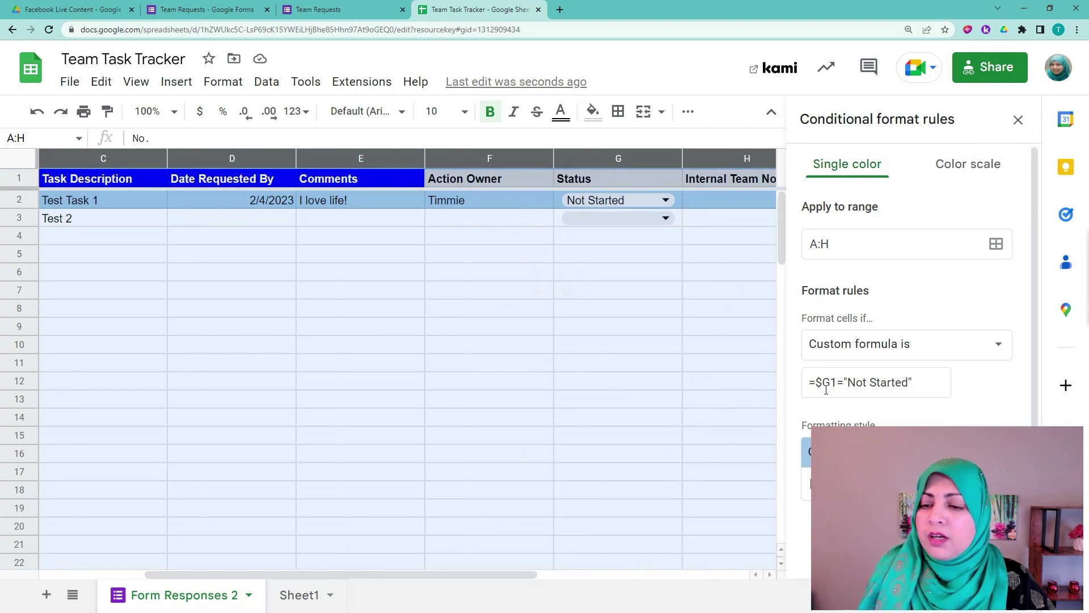
scroll(887, 412, down, 1)
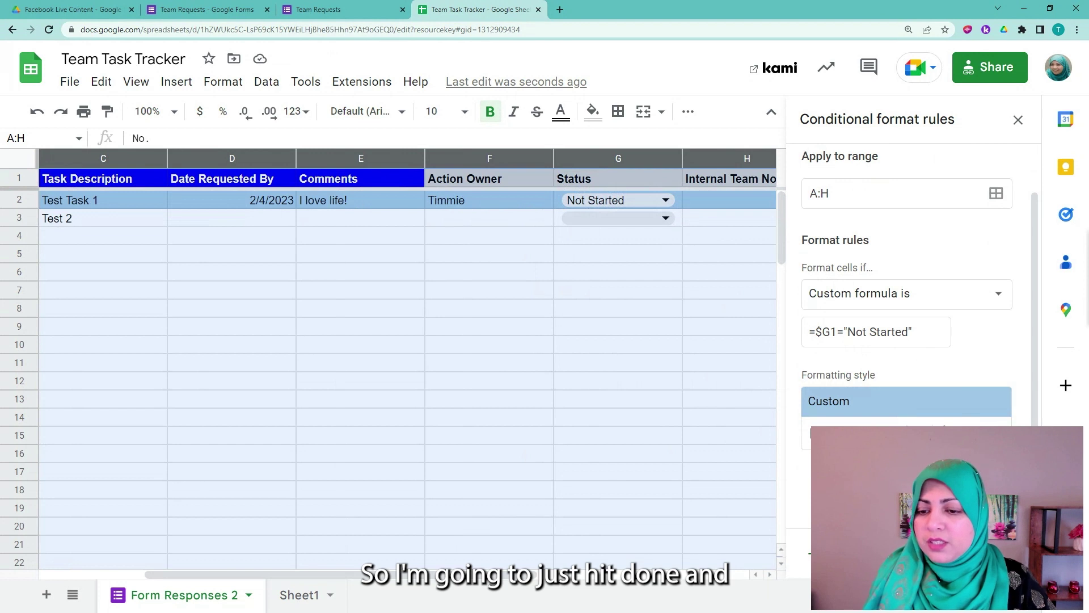
click(1007, 553)
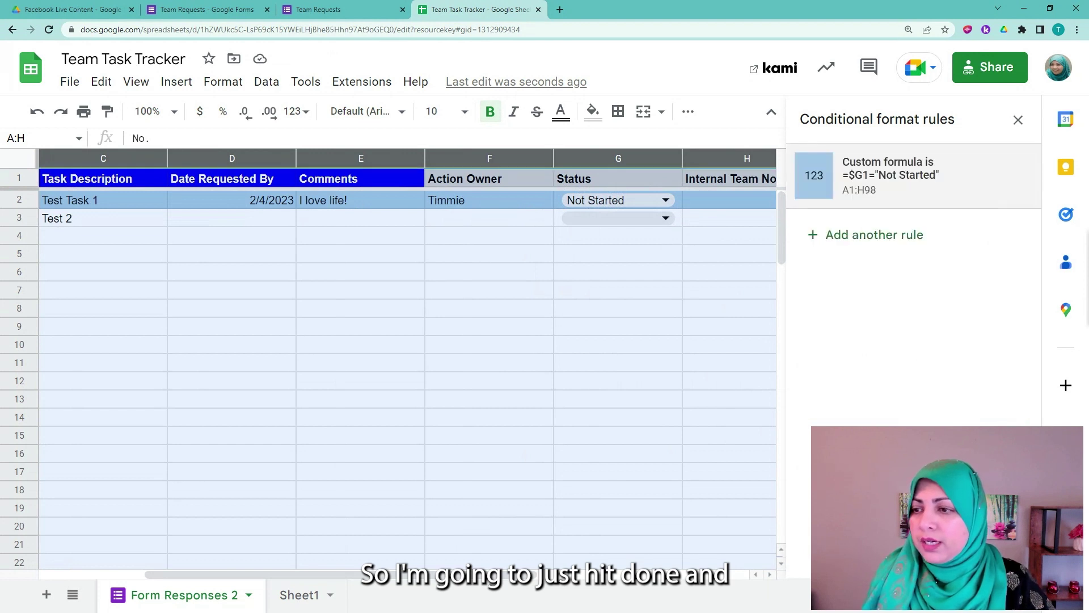
click(644, 381)
drag(451, 577, 312, 577)
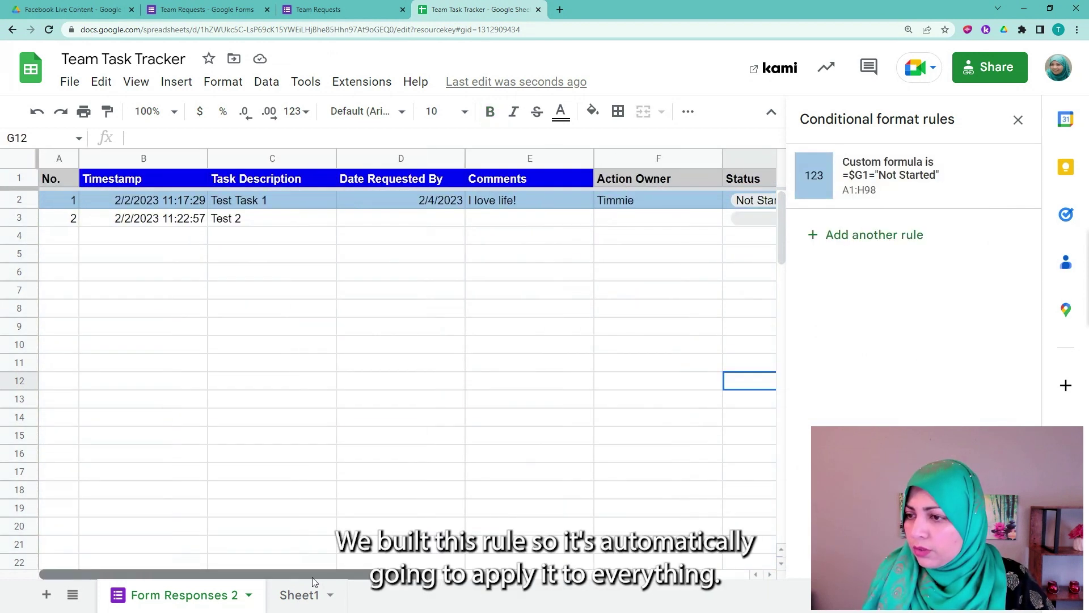
click(1018, 120)
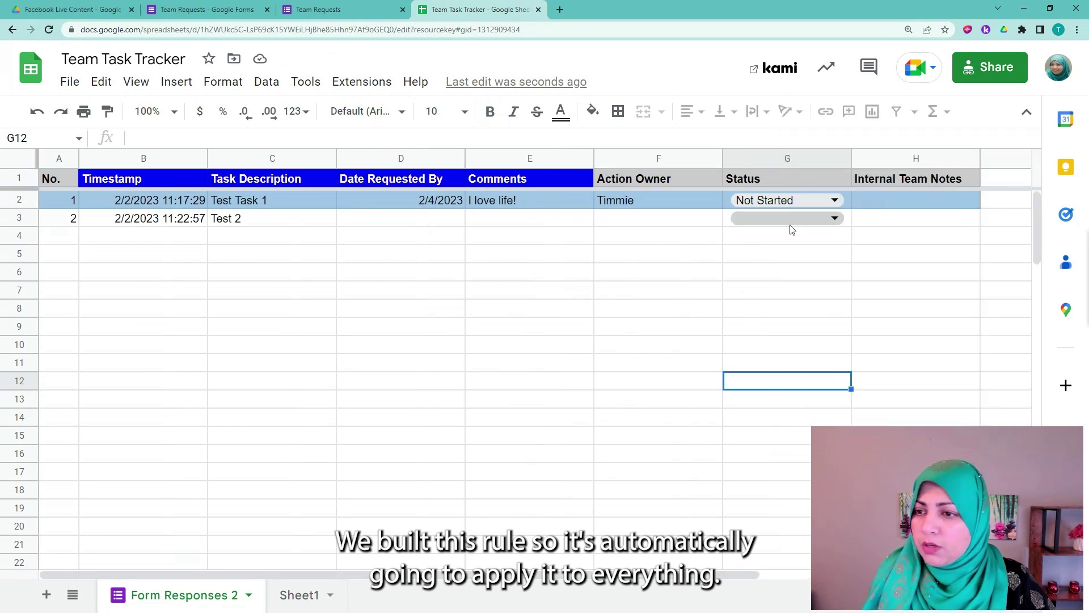
Set the Status of the Test 2 row to Not Started to test the rule
click(834, 218)
click(761, 244)
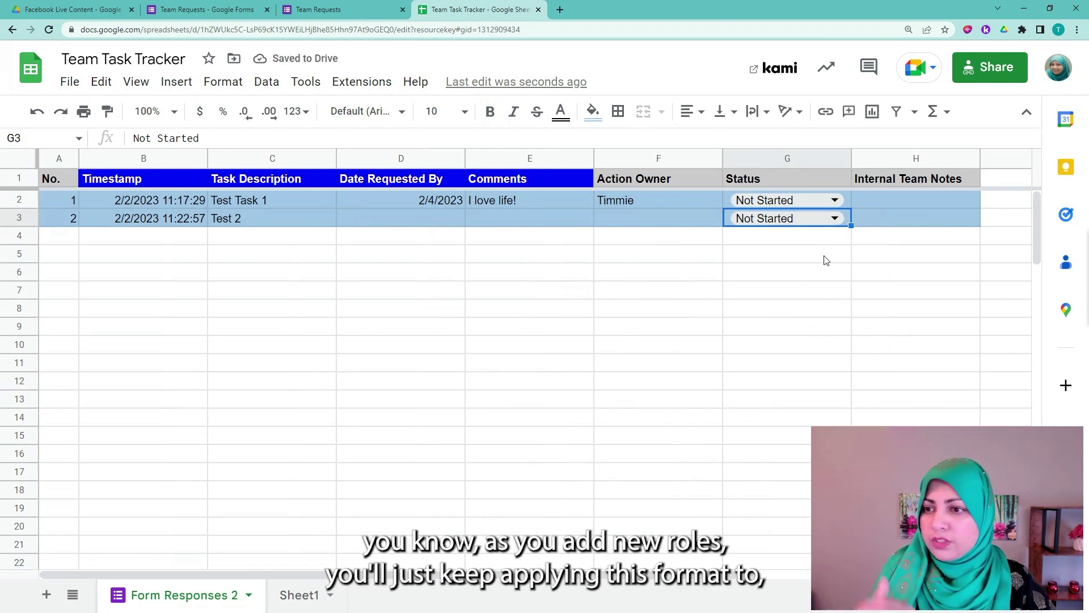
click(835, 217)
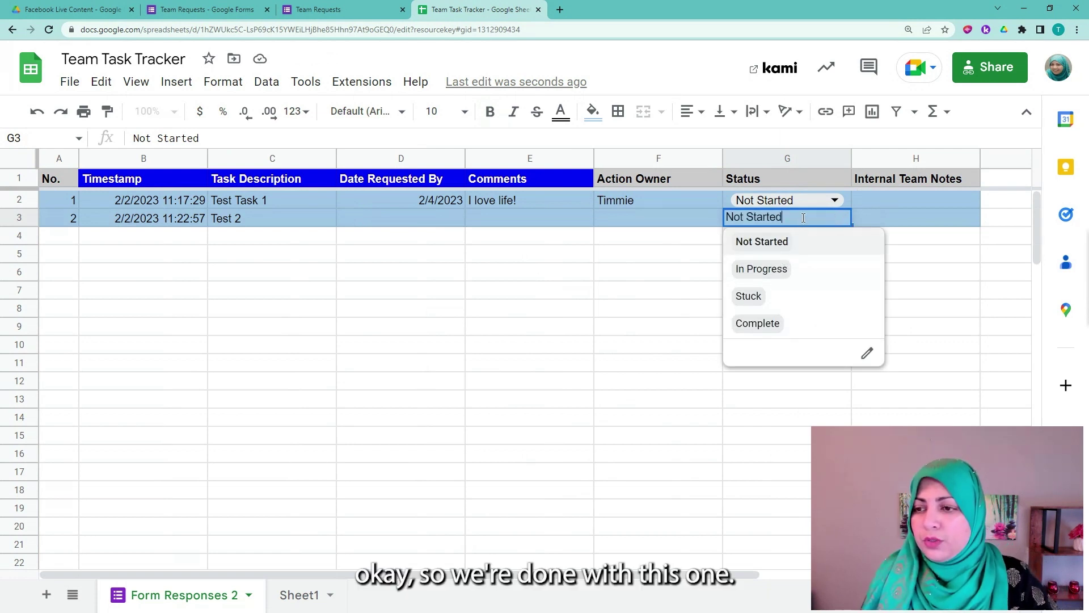
click(917, 219)
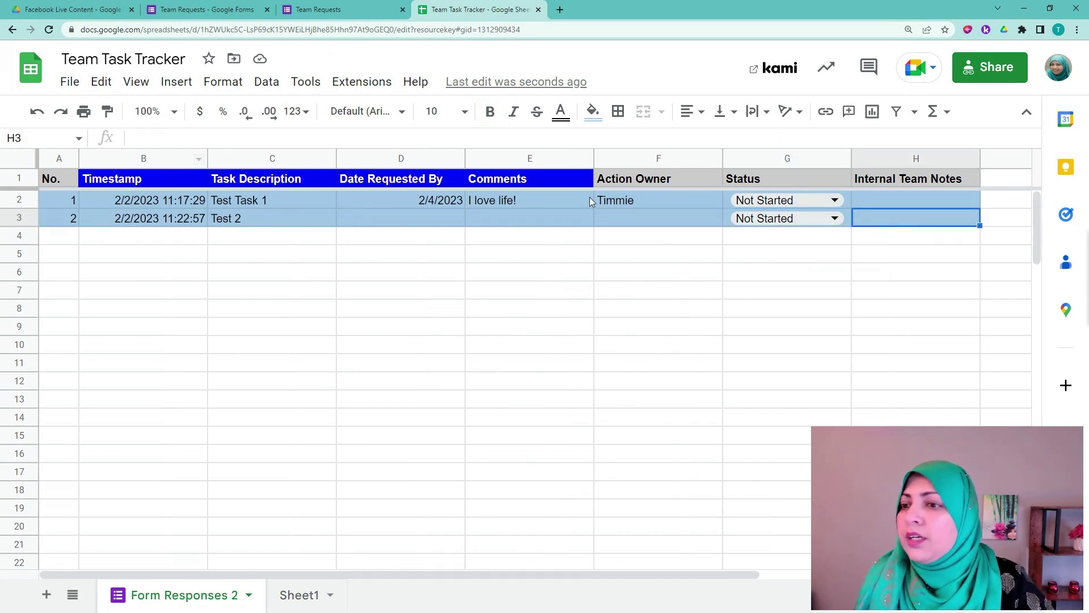
Select columns A through H and add another conditional format rule for the range A1:H98
click(64, 158)
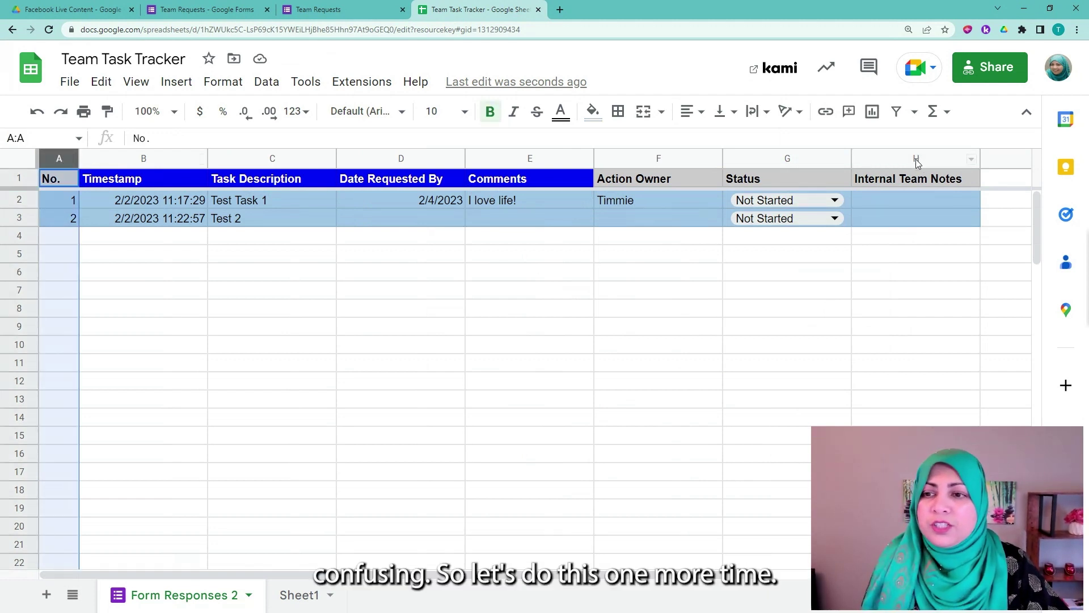
click(200, 269)
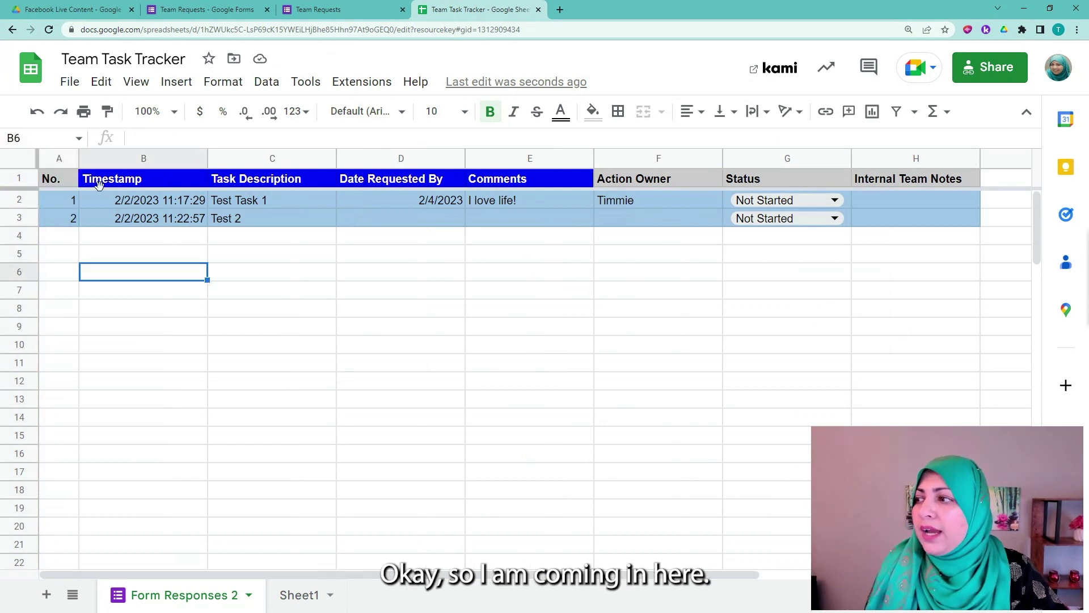
click(51, 154)
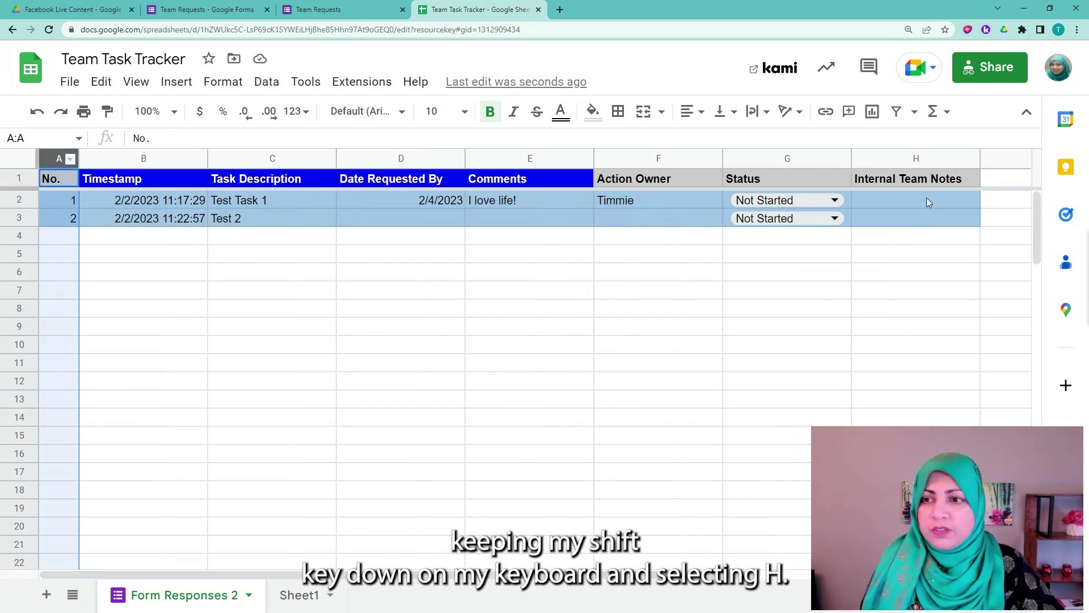
shift+click(913, 159)
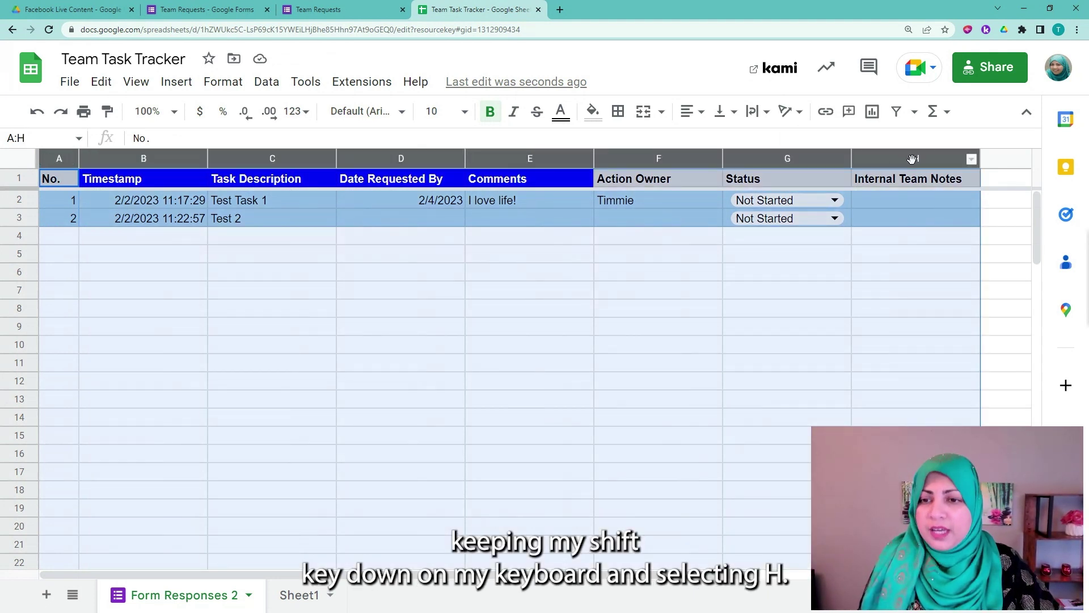
click(230, 86)
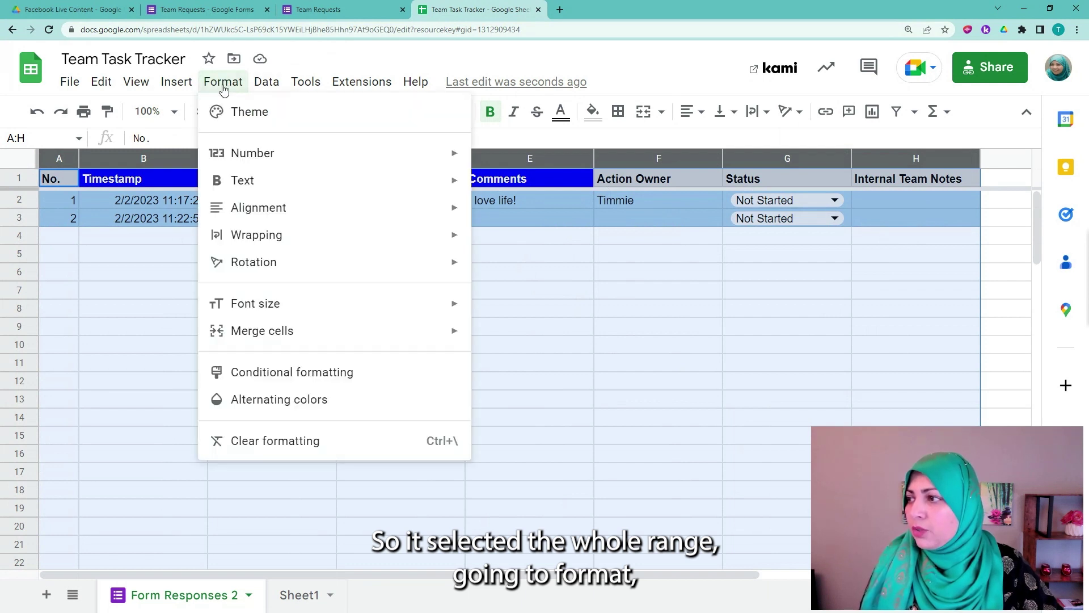
click(309, 383)
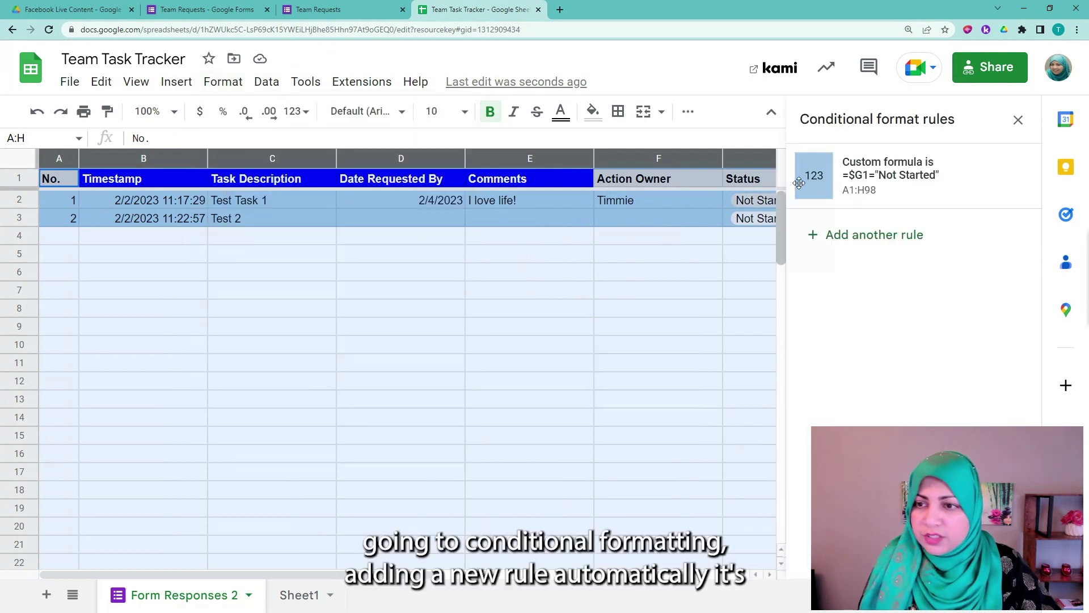
click(881, 236)
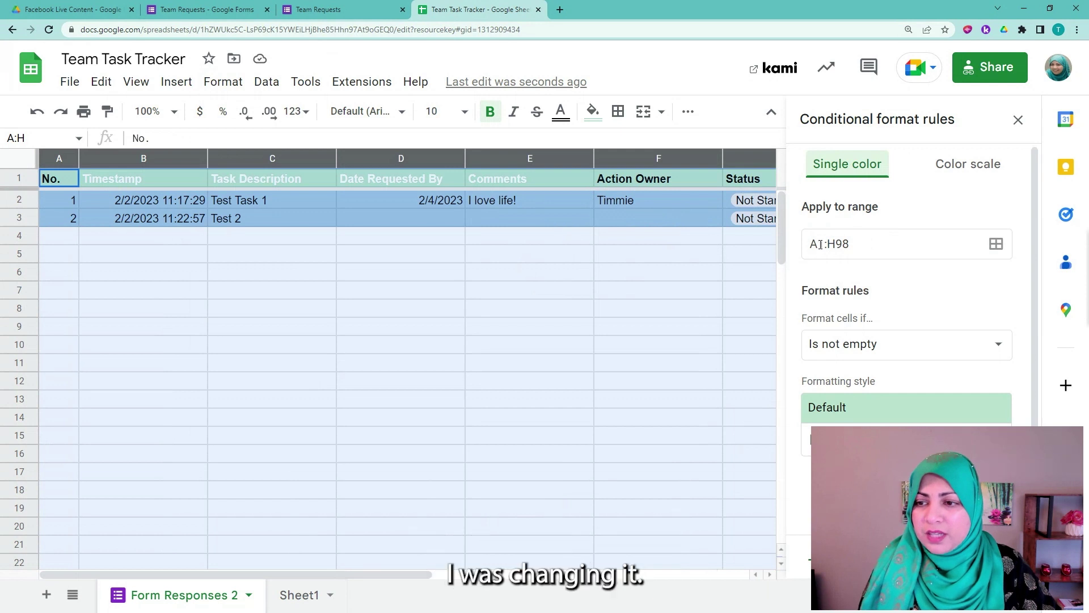
click(851, 251)
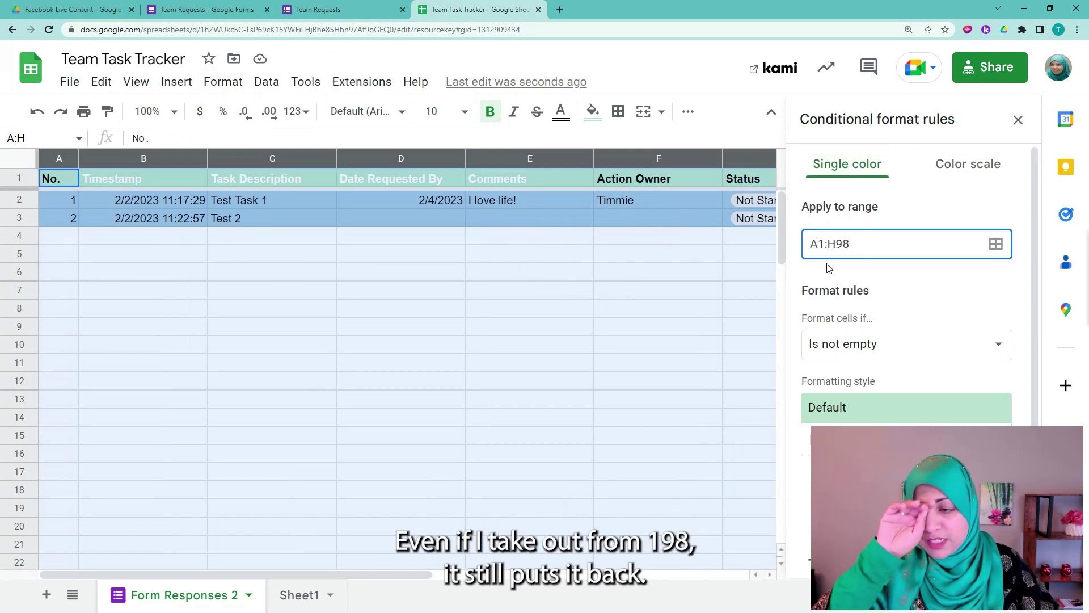
click(822, 250)
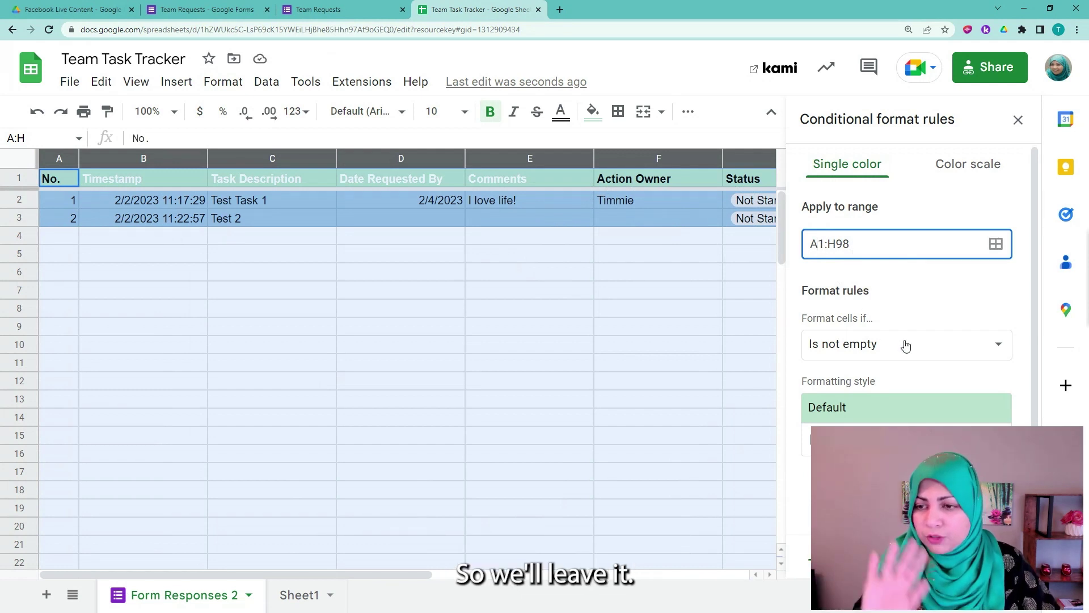
Set the new rule's condition to the custom formula =$G1="In Progress"
click(932, 345)
scroll(931, 351, down, 5)
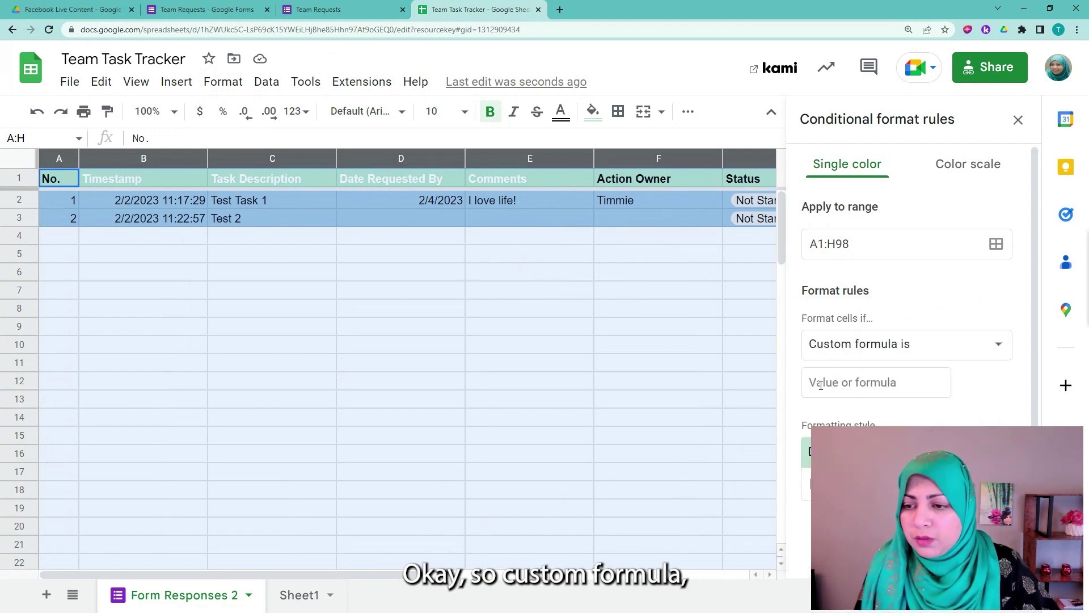
click(839, 388)
text(=$G)
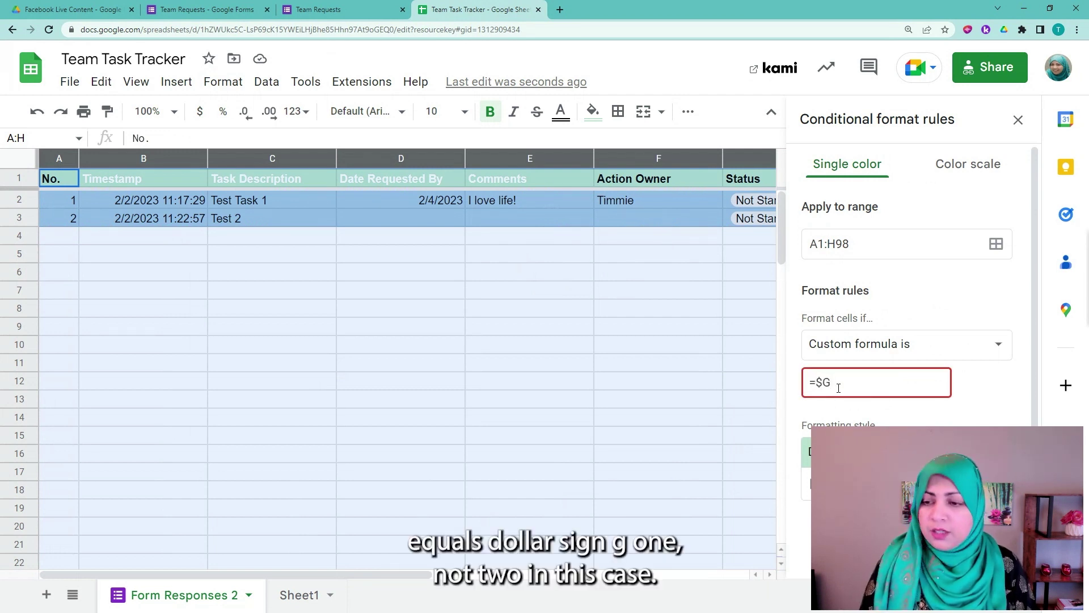
text(1=")
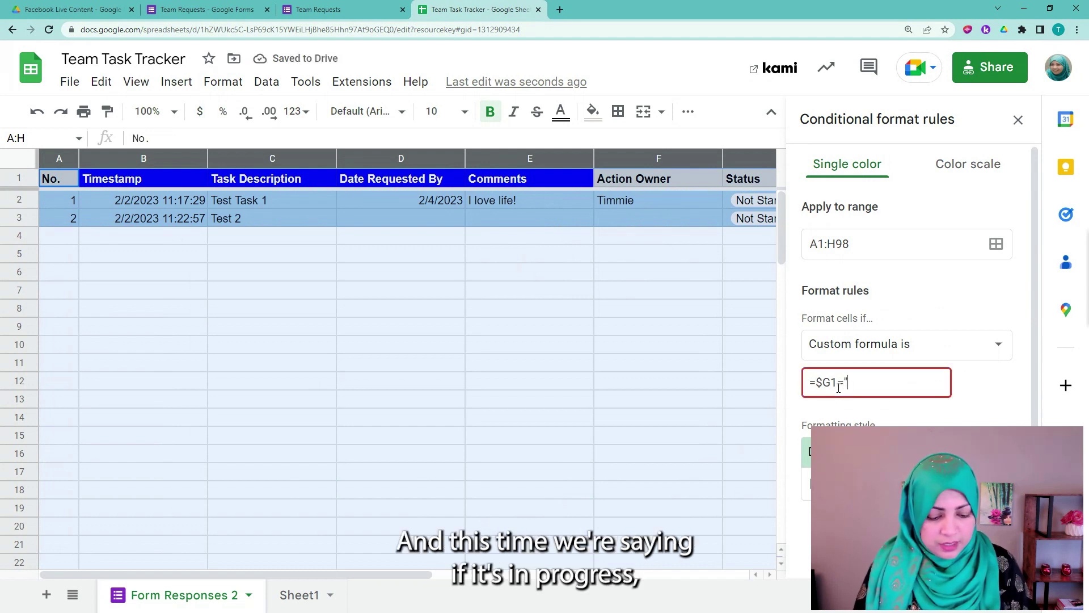
text(In Prog)
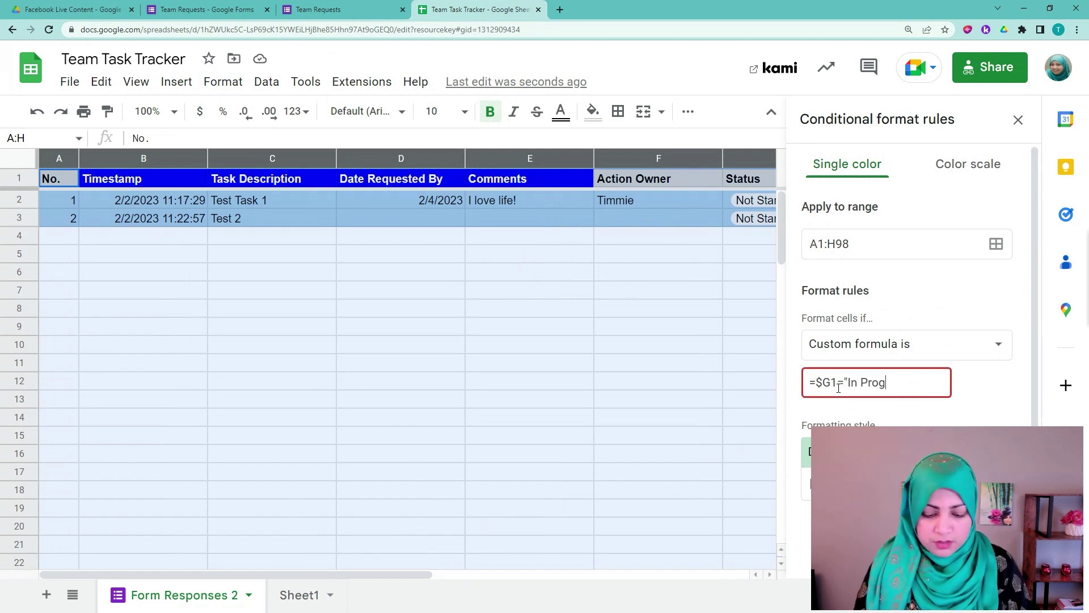
text(ress")
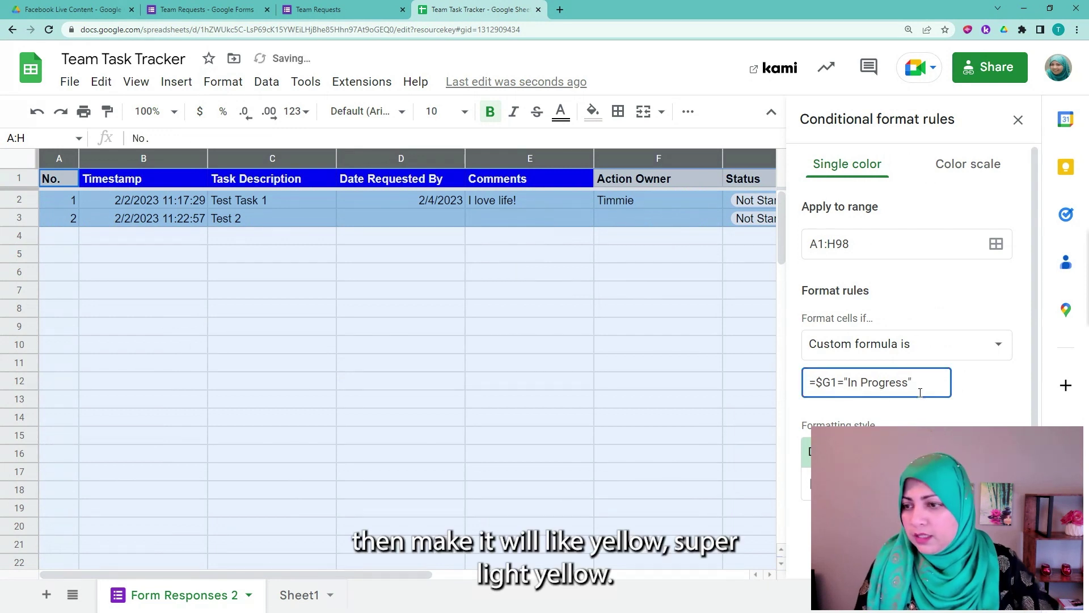
Give the In Progress rule a light yellow fill, save it and close the conditional format rules
click(930, 485)
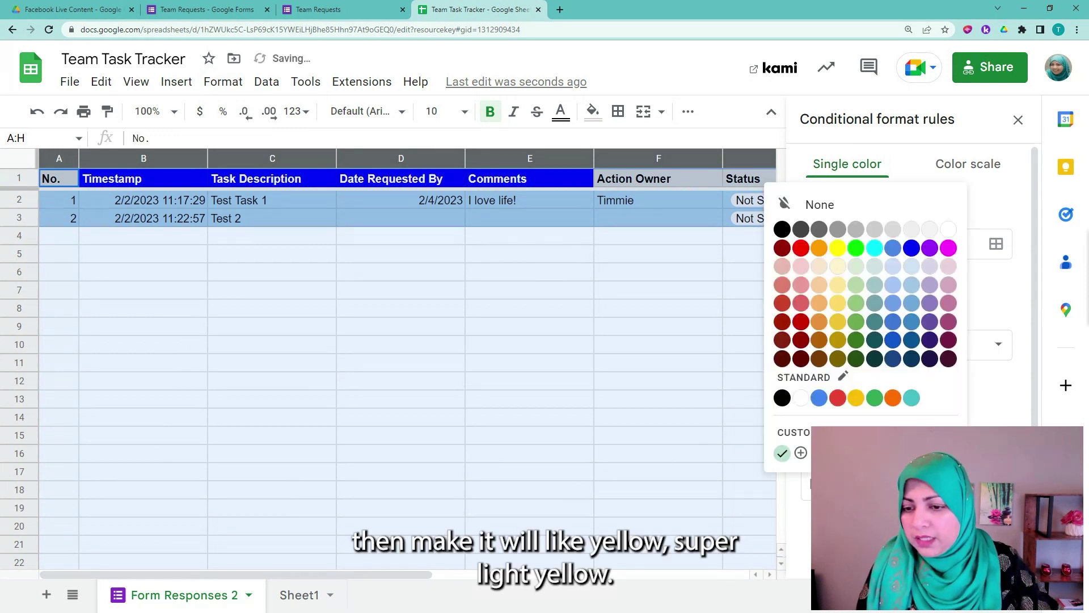
click(838, 266)
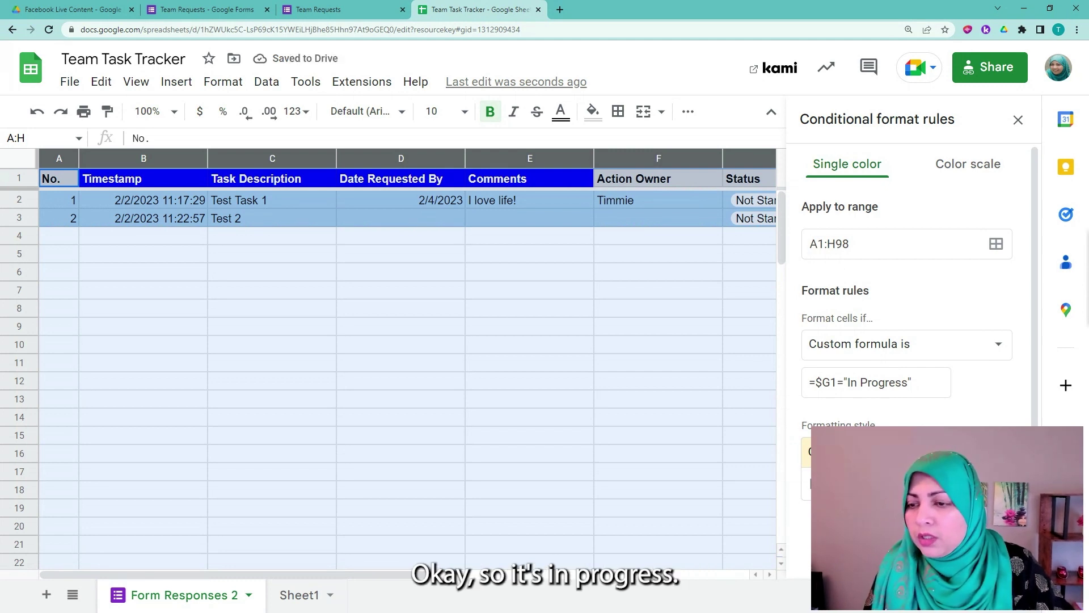
click(992, 548)
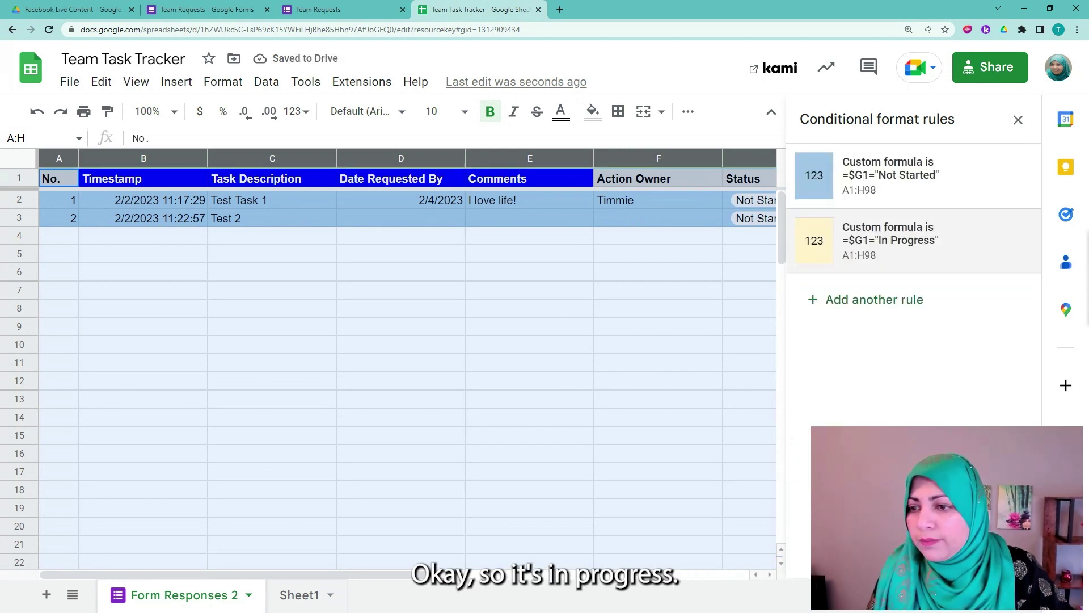
click(1019, 120)
Set the Status of the Test 2 row to In Progress to test the rule, ending on the Form Responses 2 sheet
click(836, 247)
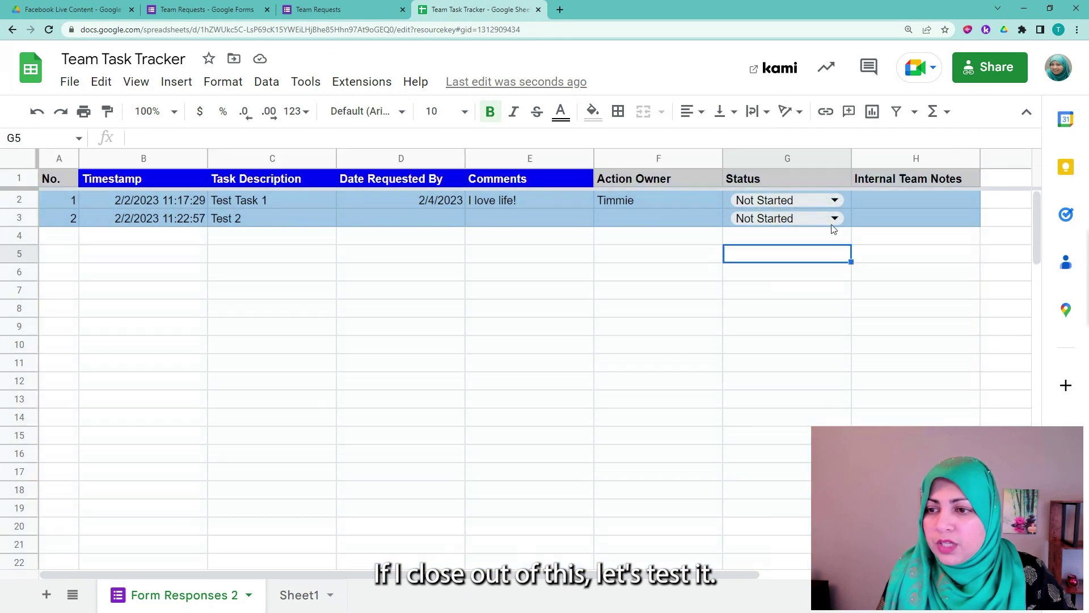
click(834, 219)
click(763, 269)
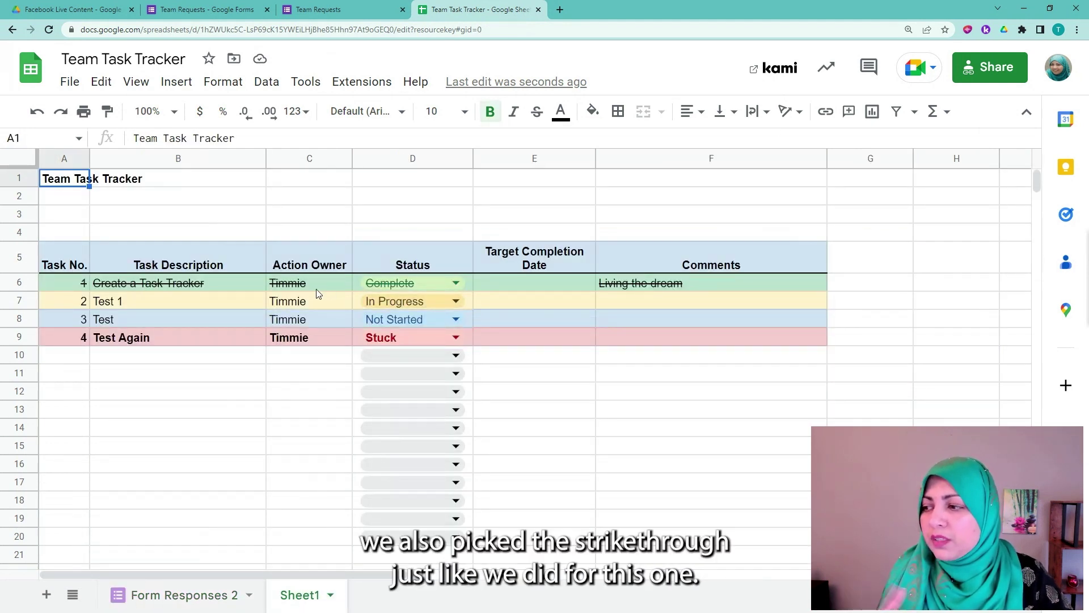
click(165, 593)
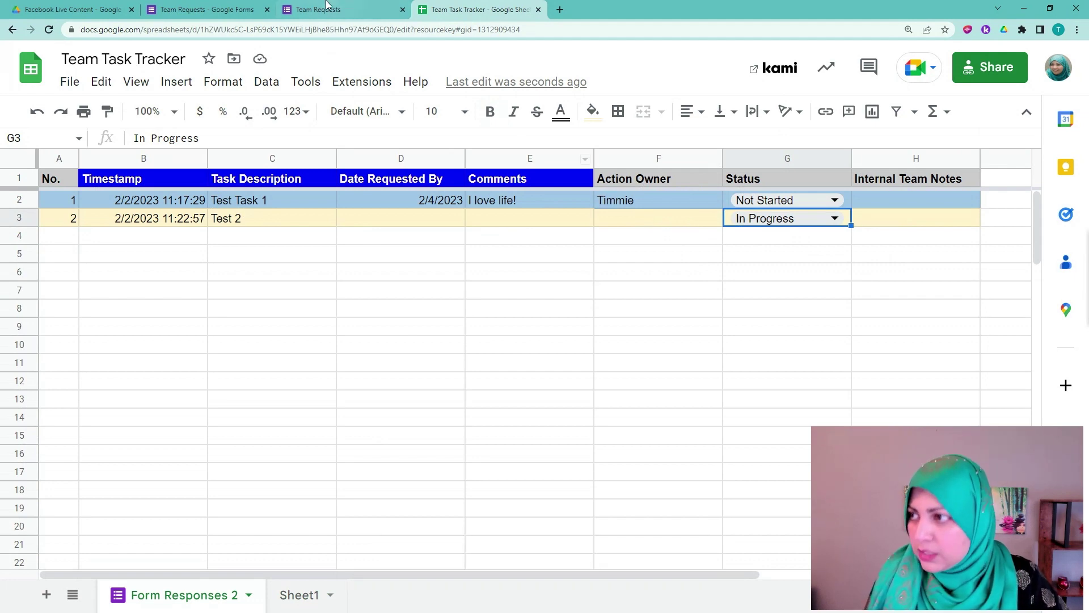
In the Team Requests form, add a file upload question titled Attachments after Comments and let respondents upload files to Drive
click(207, 10)
scroll(763, 340, down, 10)
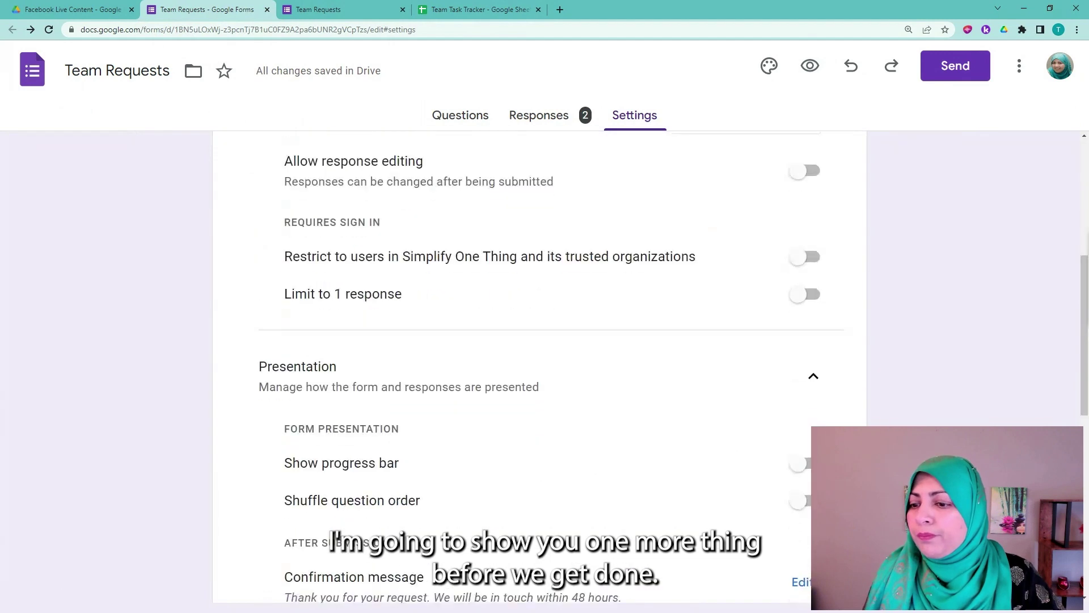
click(448, 117)
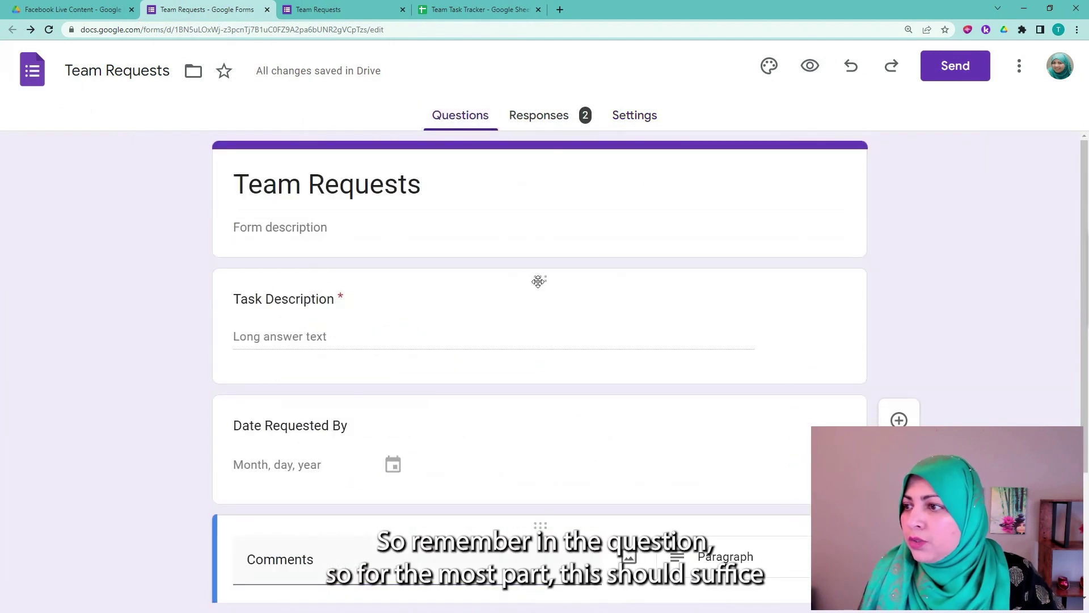
scroll(526, 285, up, 2)
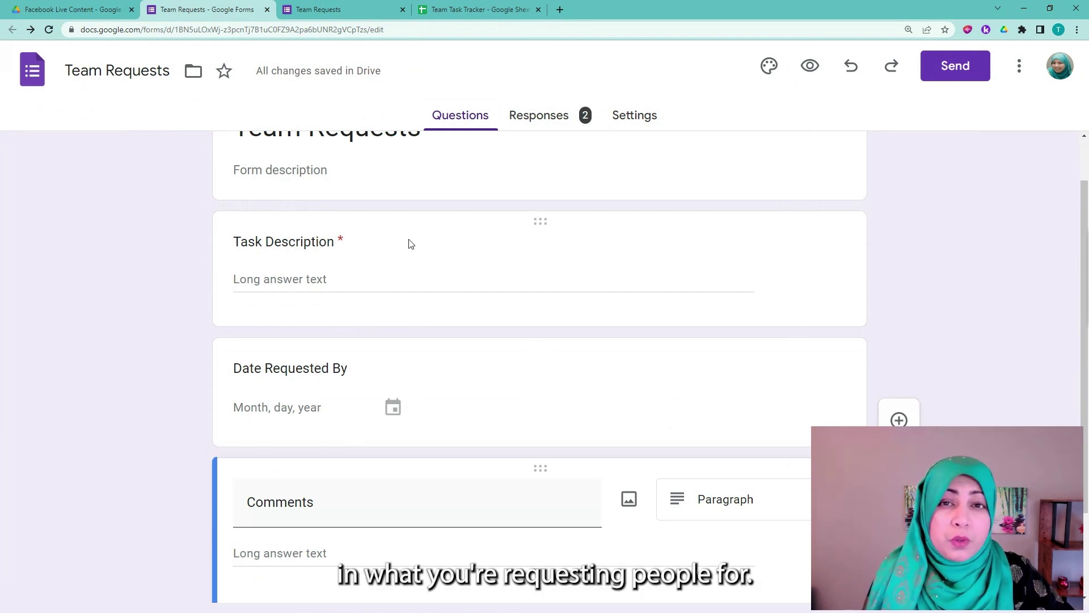
scroll(594, 250, down, 2)
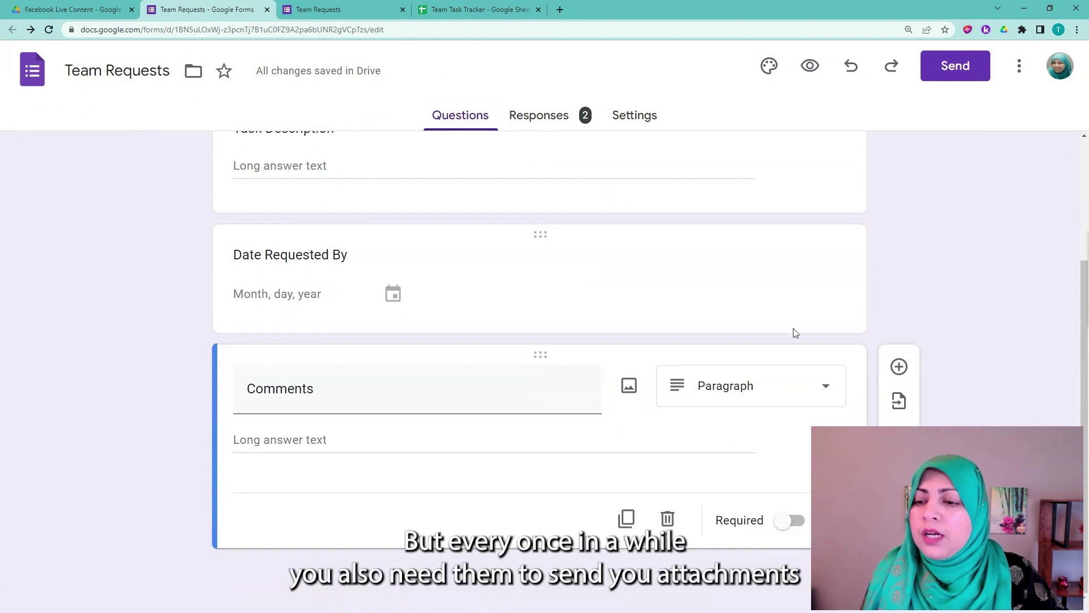
click(899, 368)
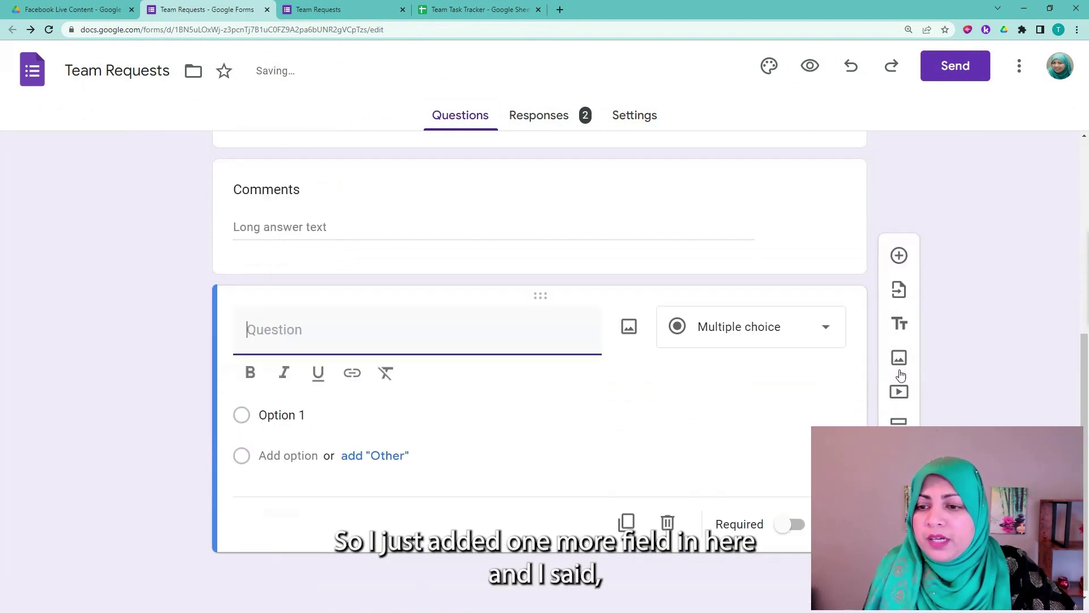
click(826, 326)
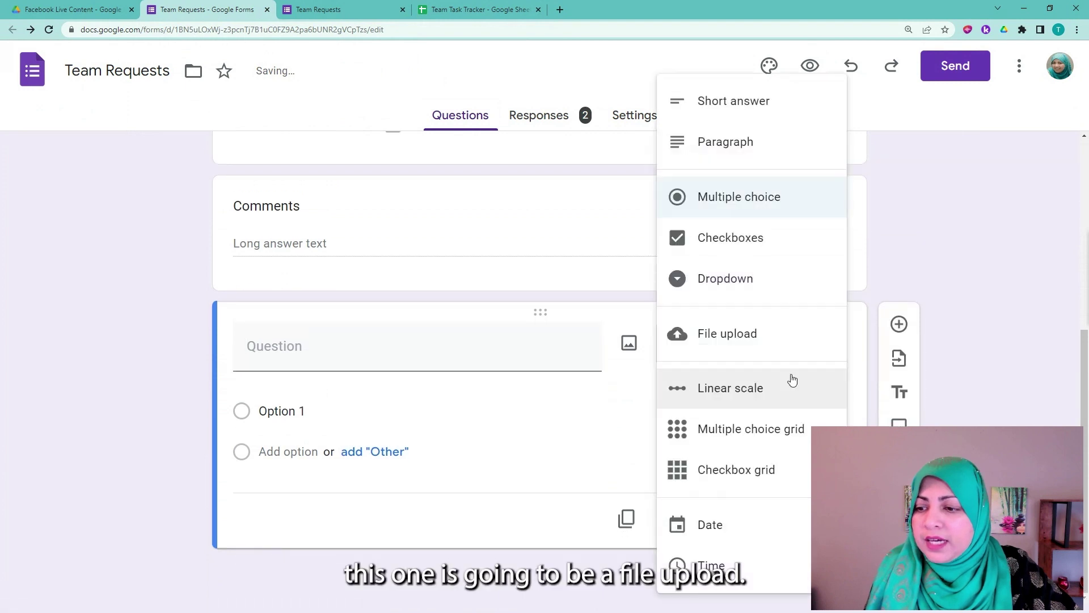
click(729, 334)
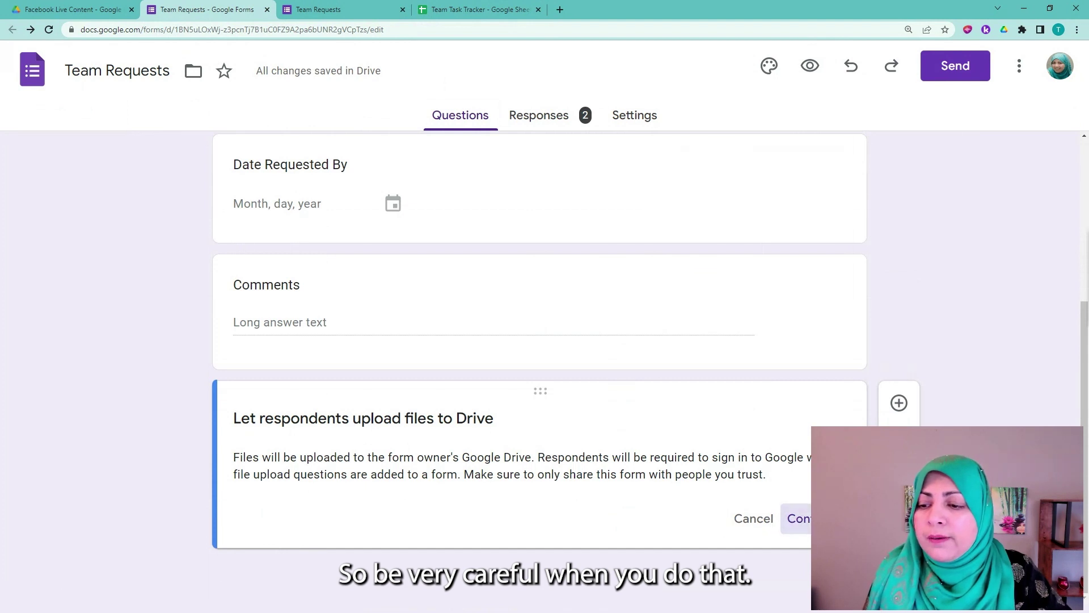
click(799, 518)
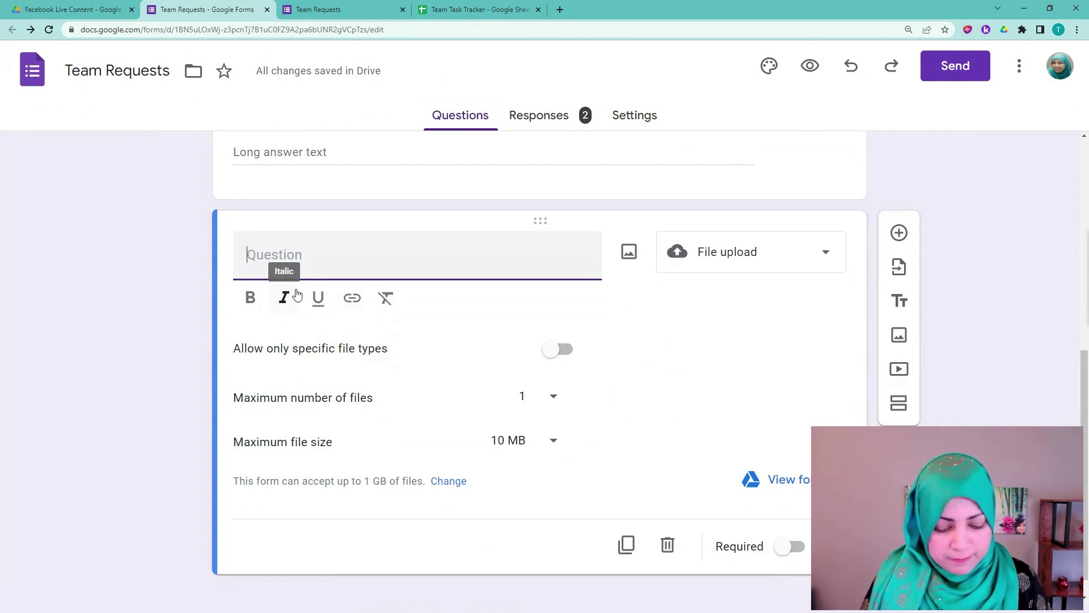
text(Attach)
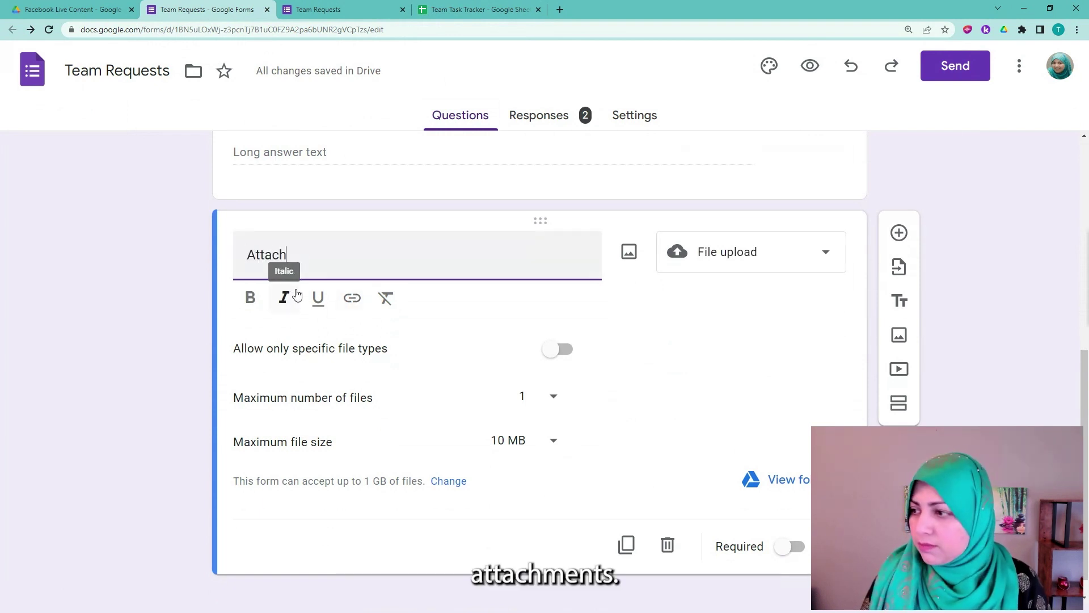
text(ments)
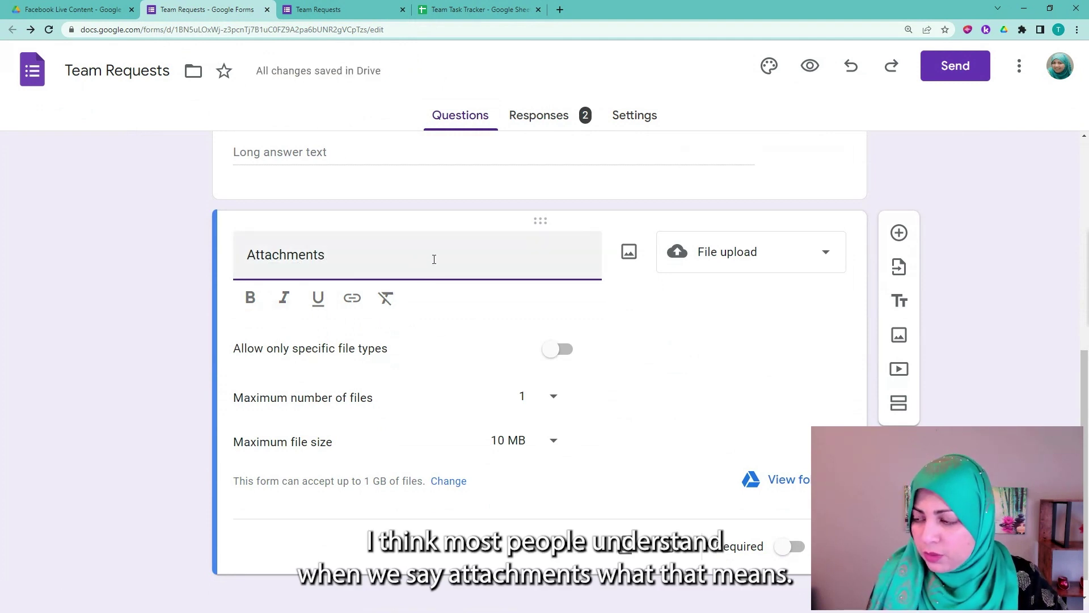
Allow only specific file types for the Attachments question and set its maximum number of files to 10
click(566, 352)
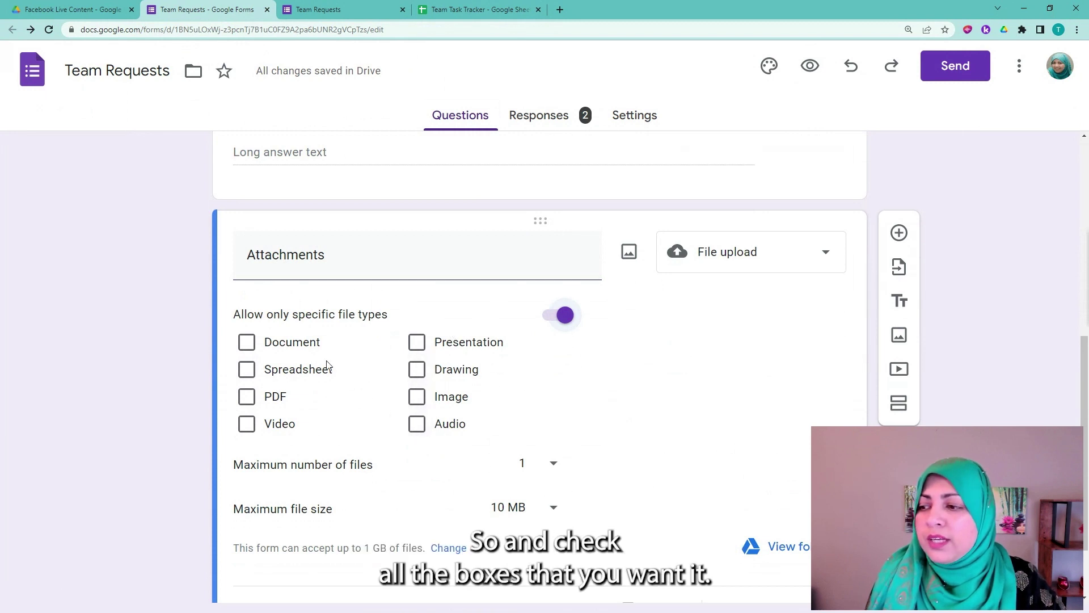
click(554, 466)
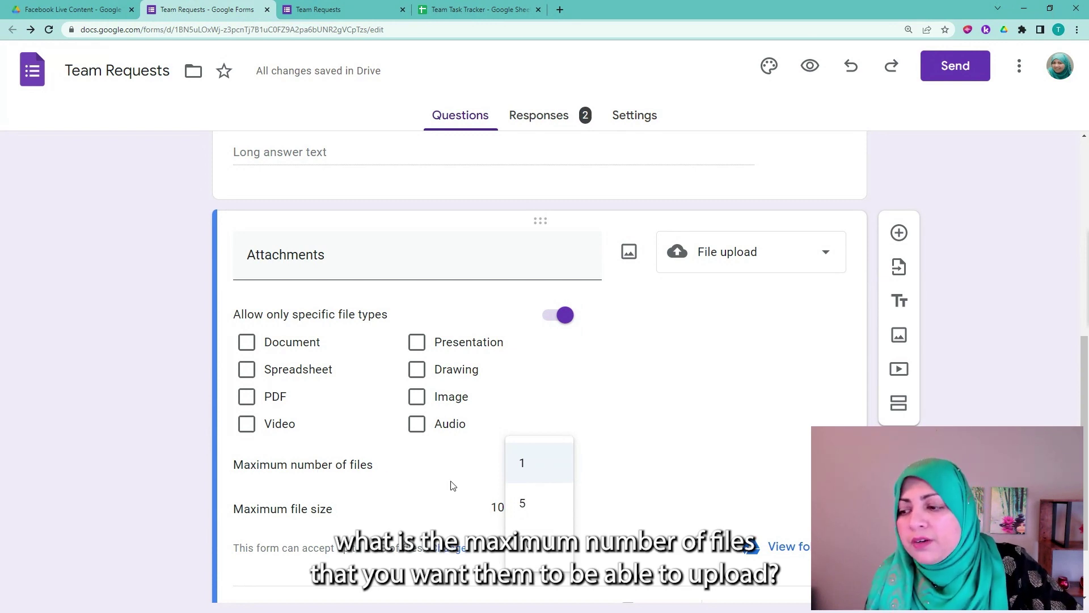
click(529, 512)
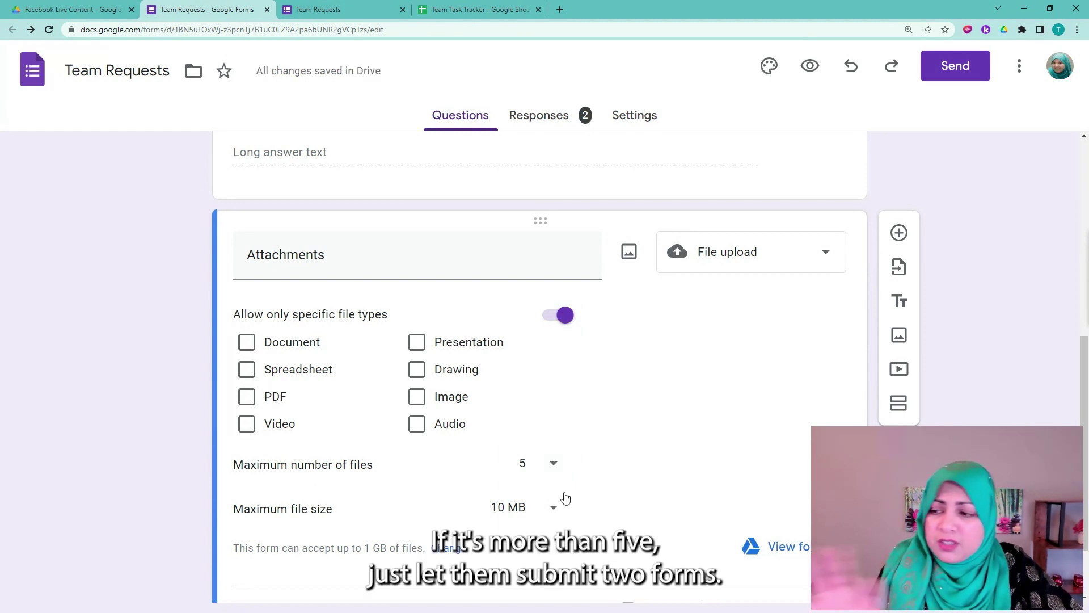
click(552, 467)
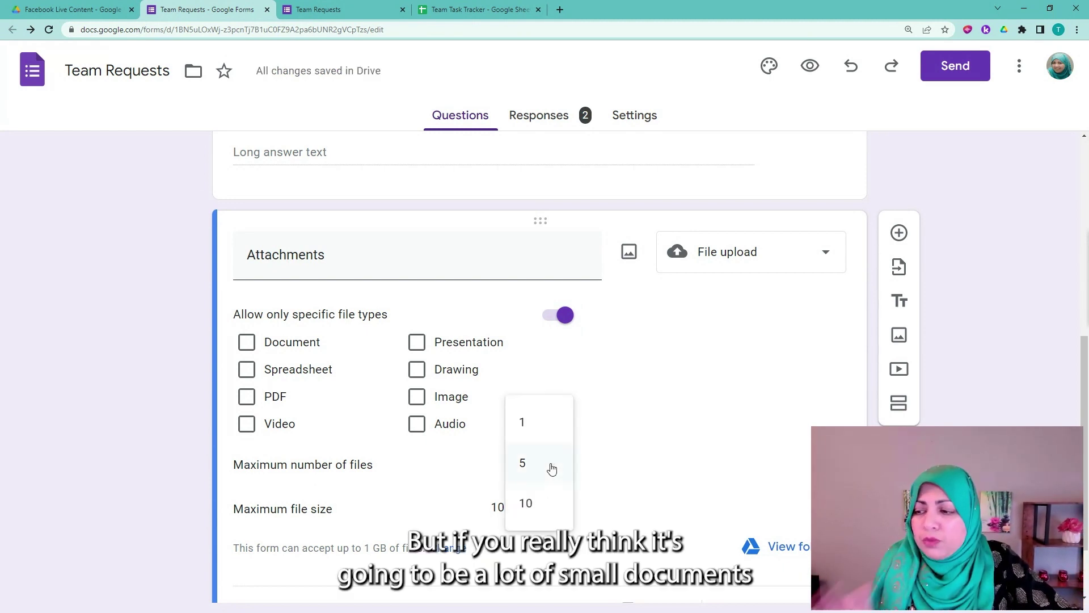
click(537, 515)
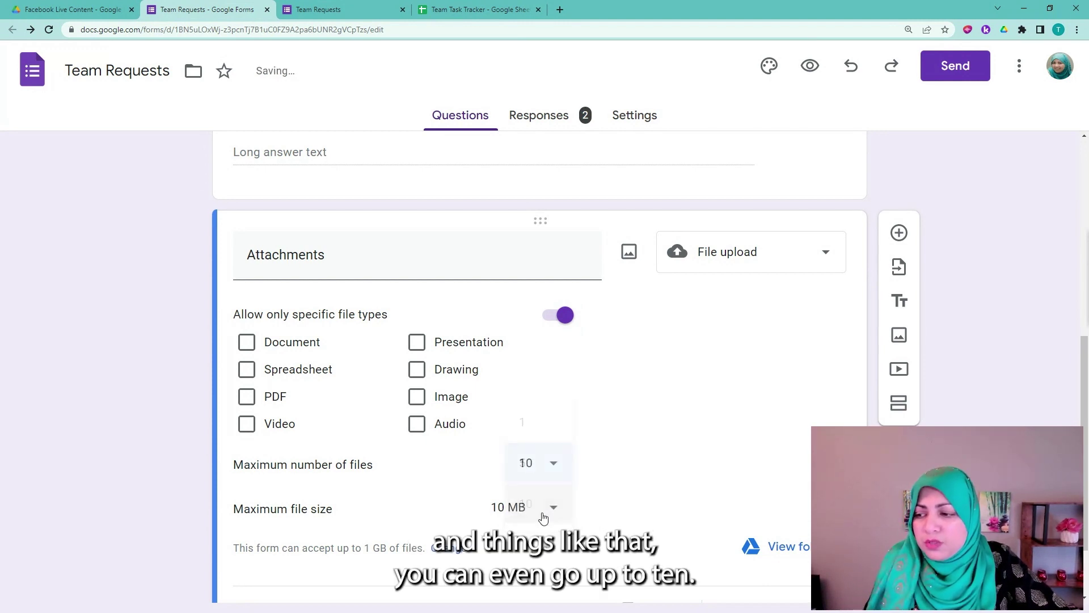
Set the maximum number of files for the Attachments question to 5
click(555, 511)
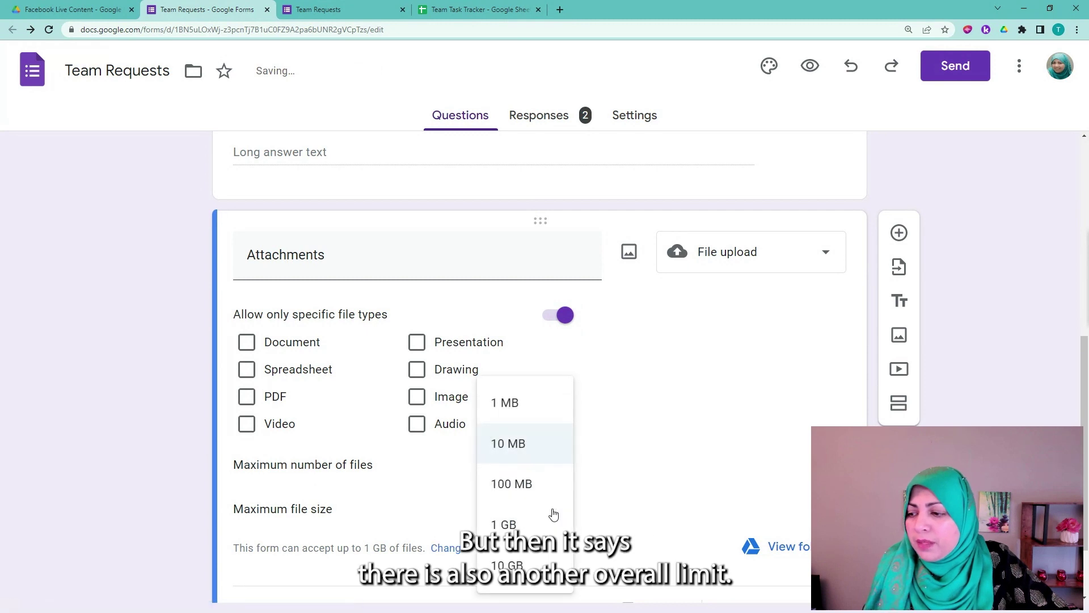
click(287, 563)
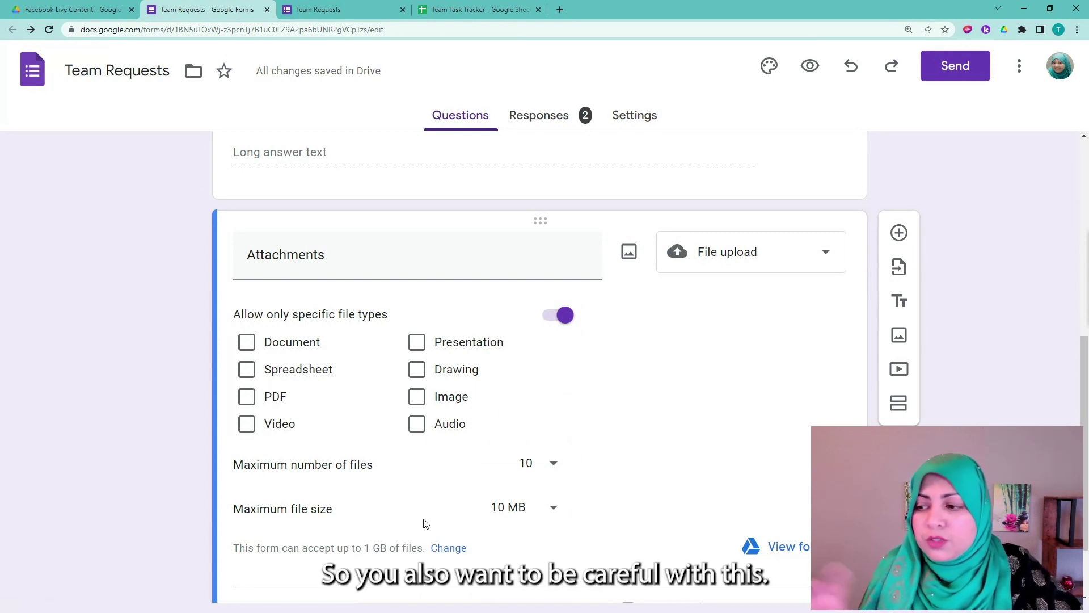
click(548, 466)
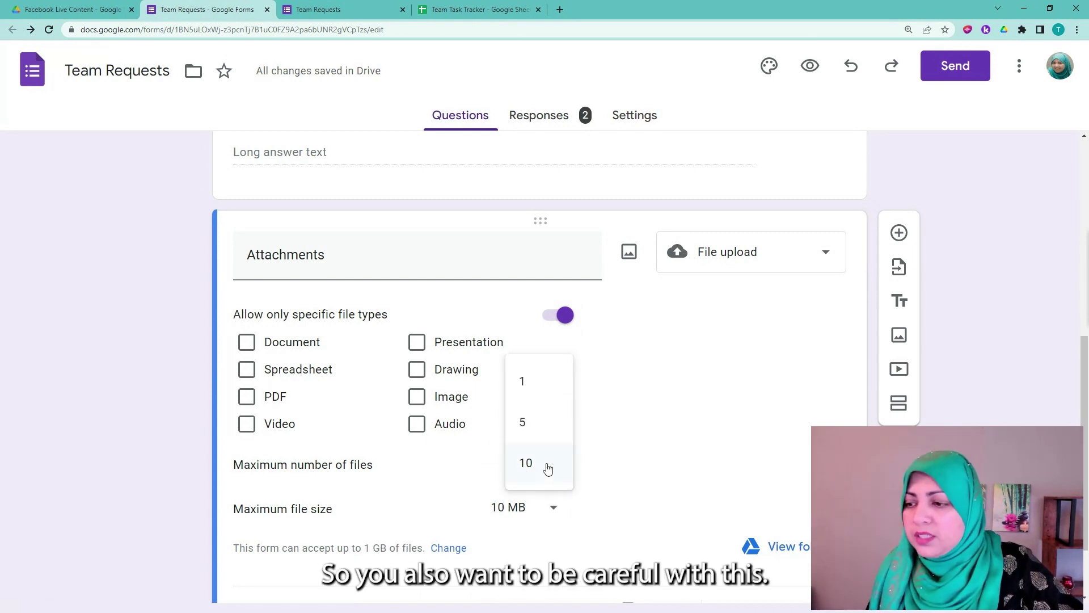
click(539, 427)
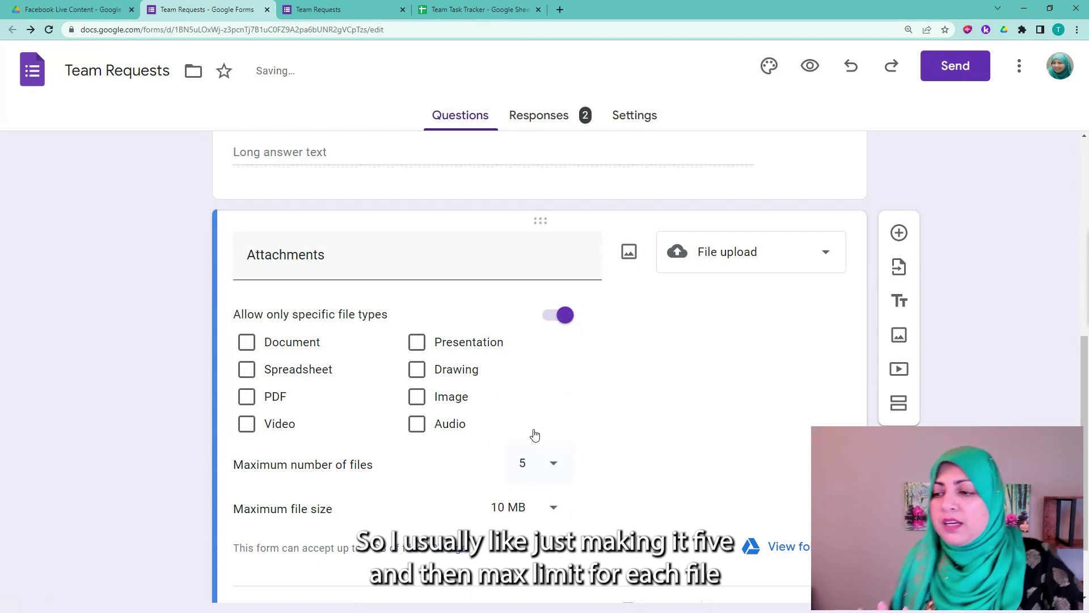
Try larger maximum file sizes for the Attachments question, choosing 100 MB and ending on 1 GB
click(550, 515)
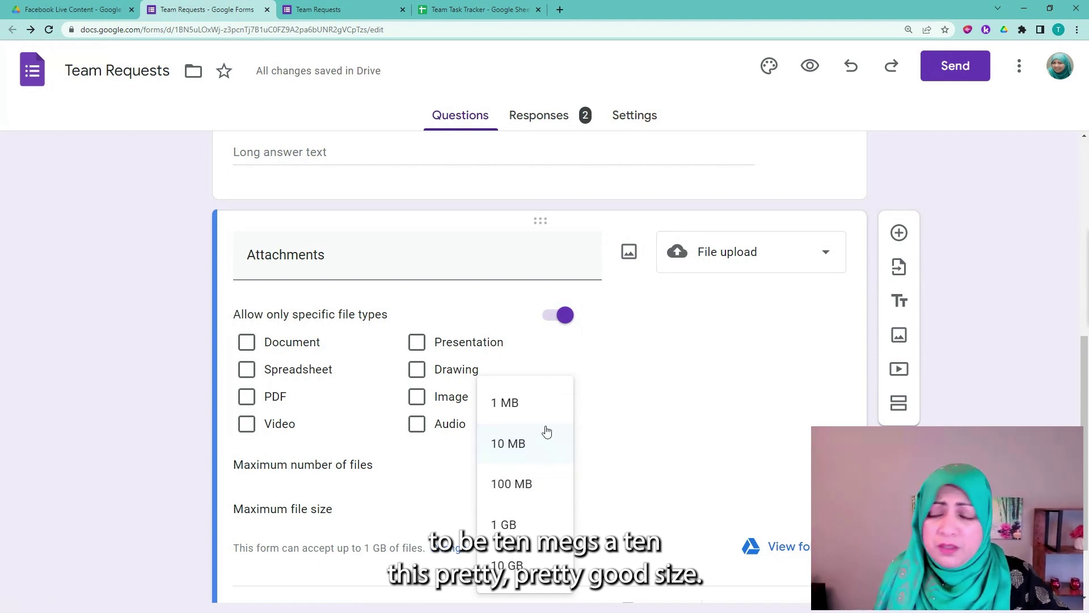
click(524, 489)
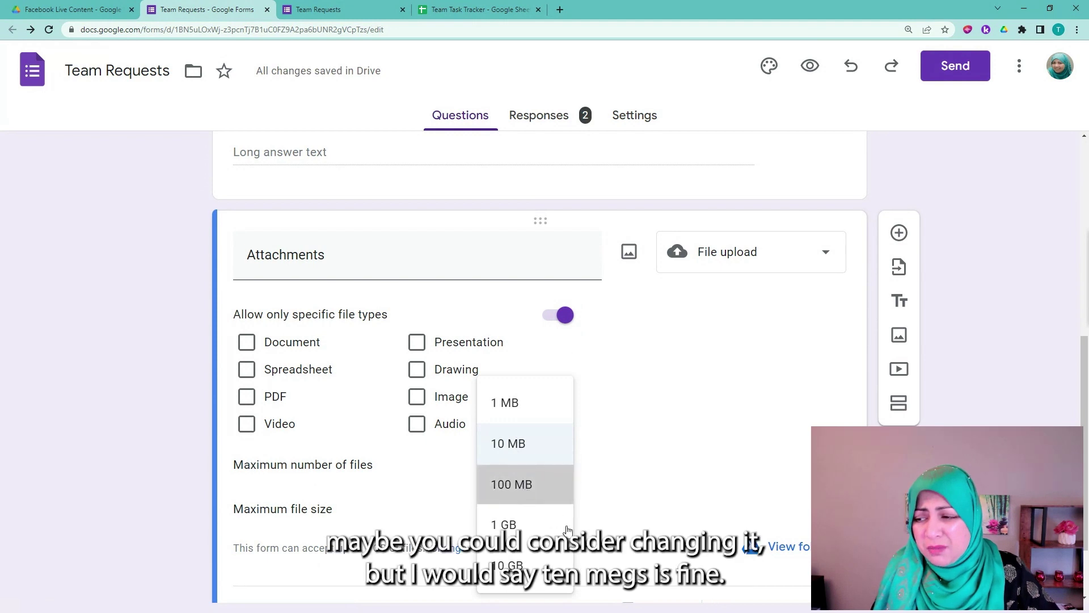
click(552, 514)
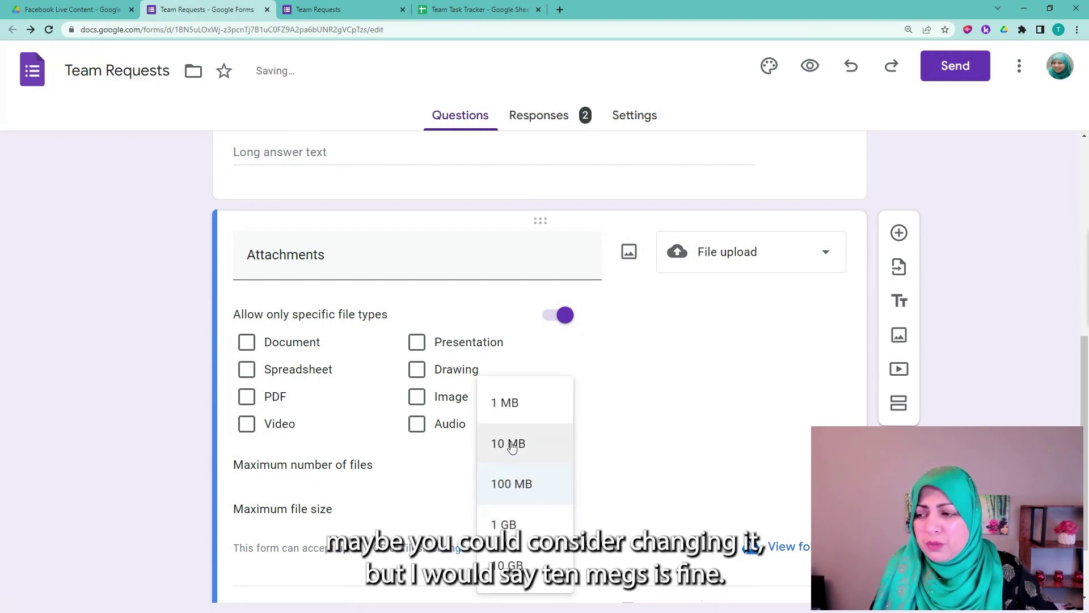
click(517, 532)
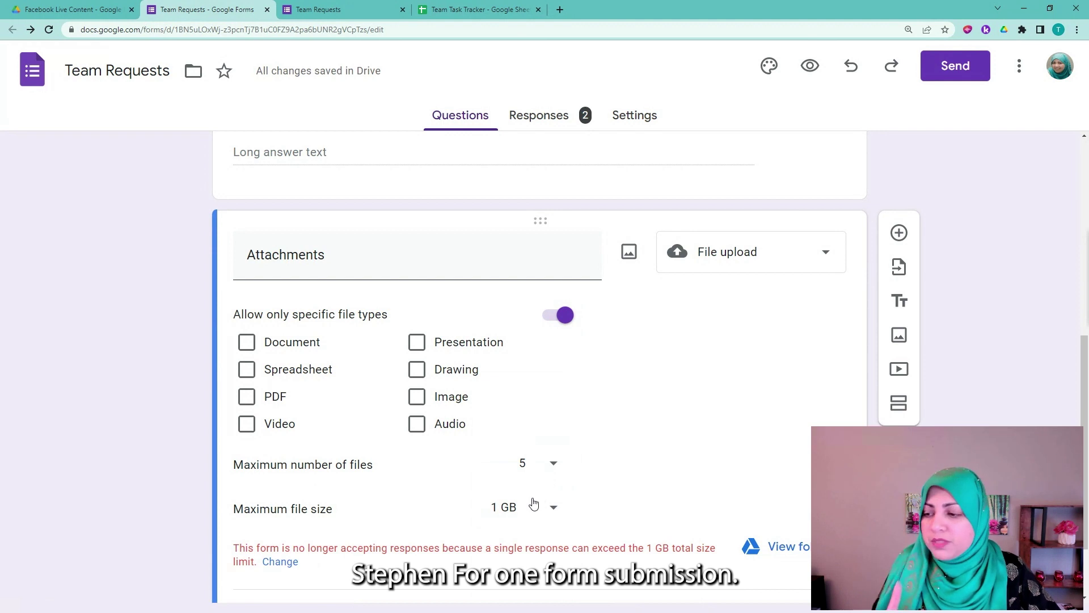
Open the form's total size limit for all uploaded files and keep it at 1 GB
scroll(522, 509, down, 2)
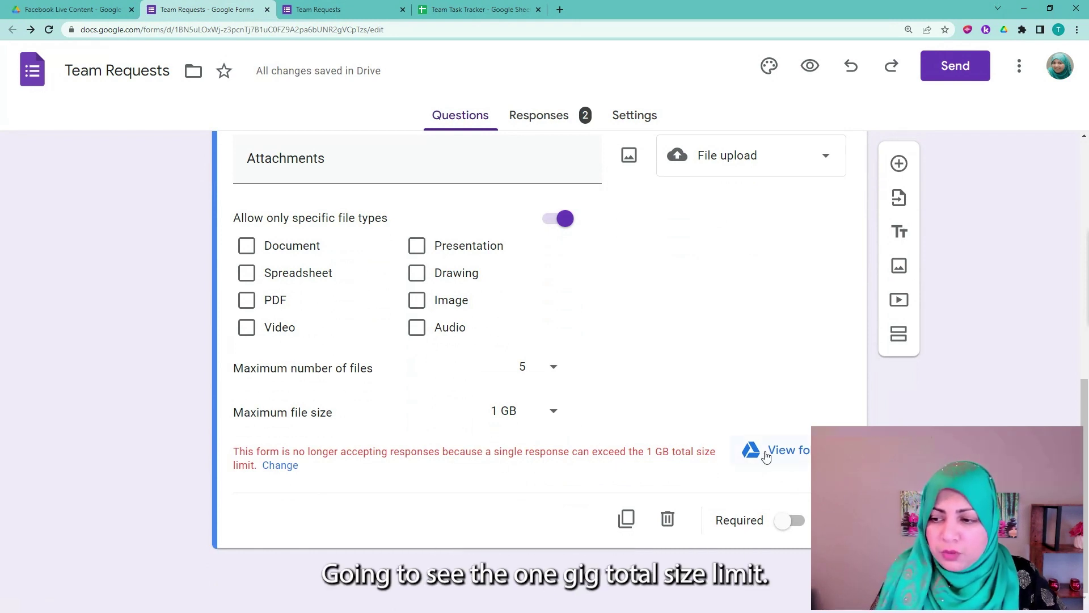
click(278, 467)
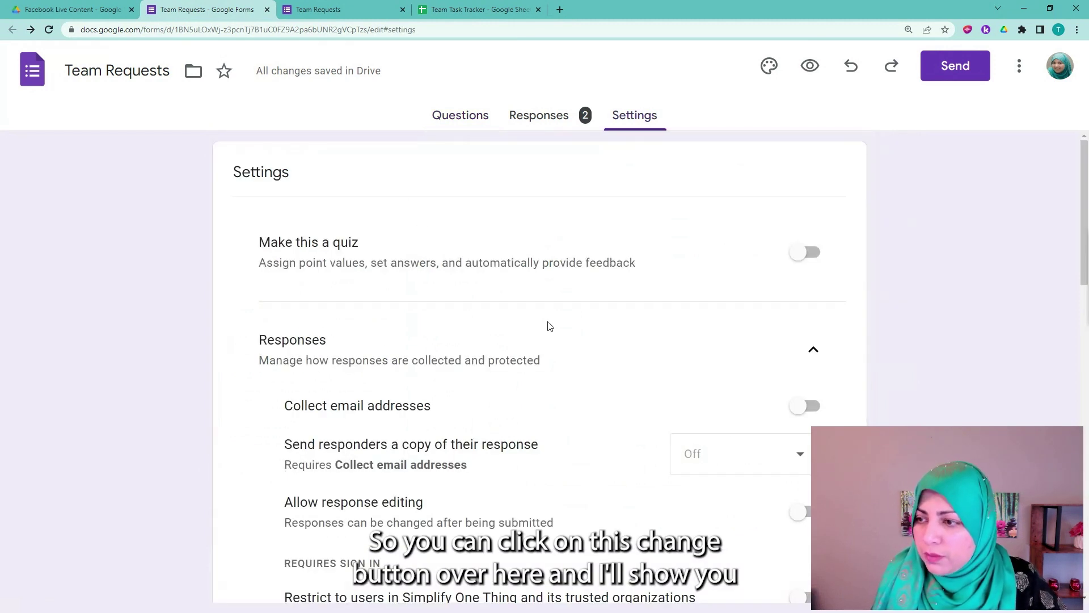
scroll(675, 352, down, 4)
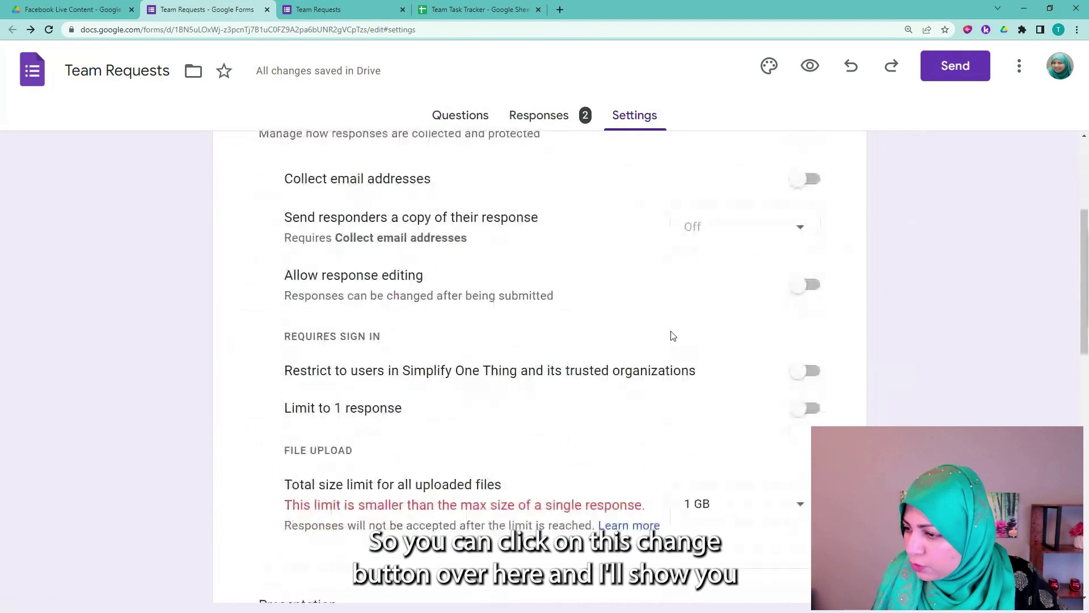
scroll(682, 386, down, 1)
click(743, 457)
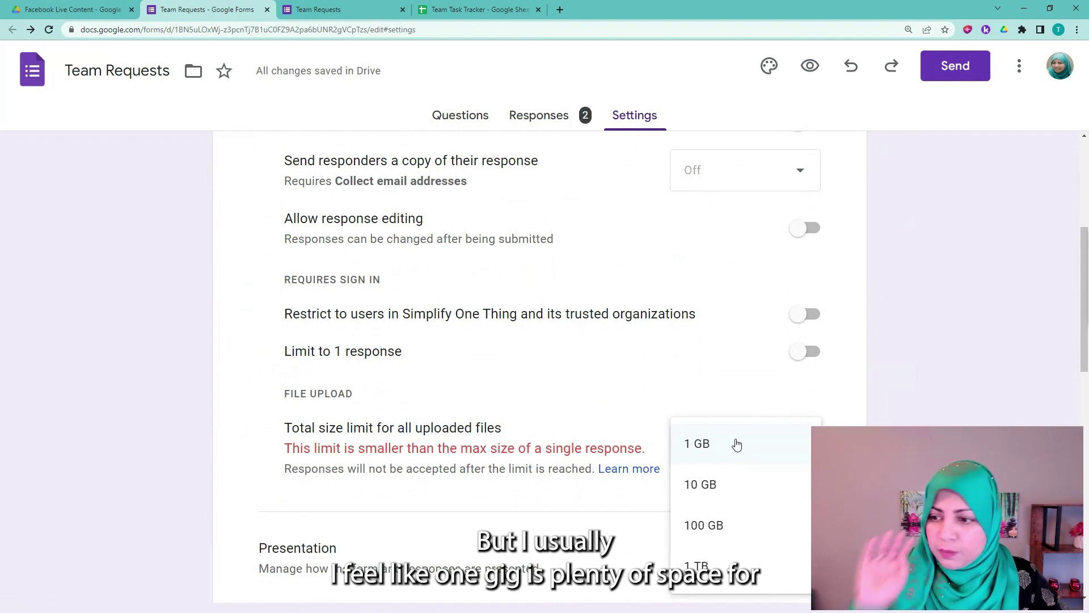
click(729, 451)
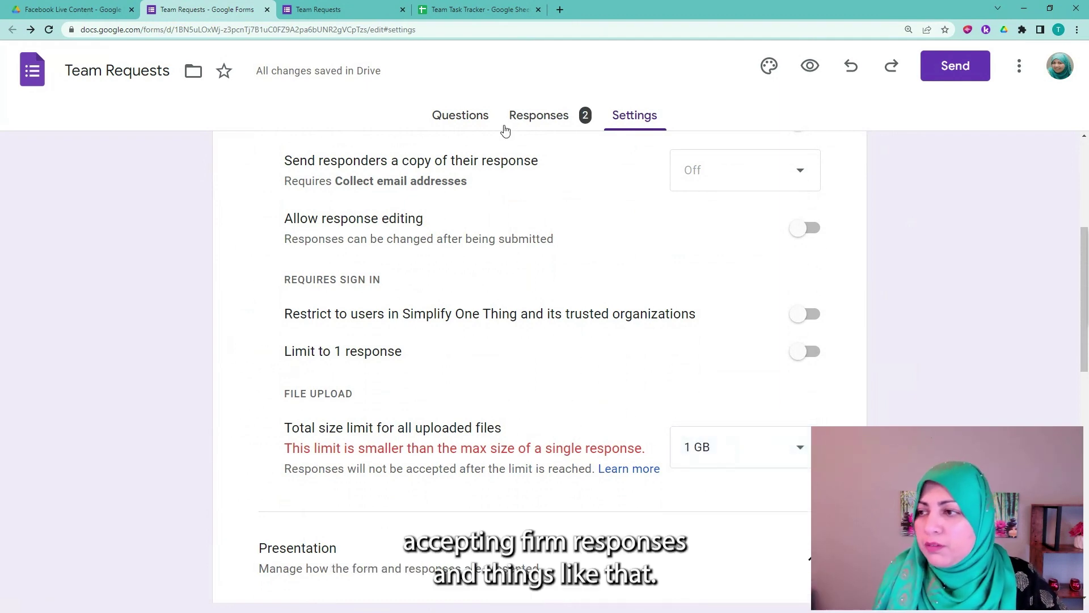
Return to the form's questions and set the Attachments question's maximum file size to 10 MB
click(459, 116)
scroll(545, 436, down, 9)
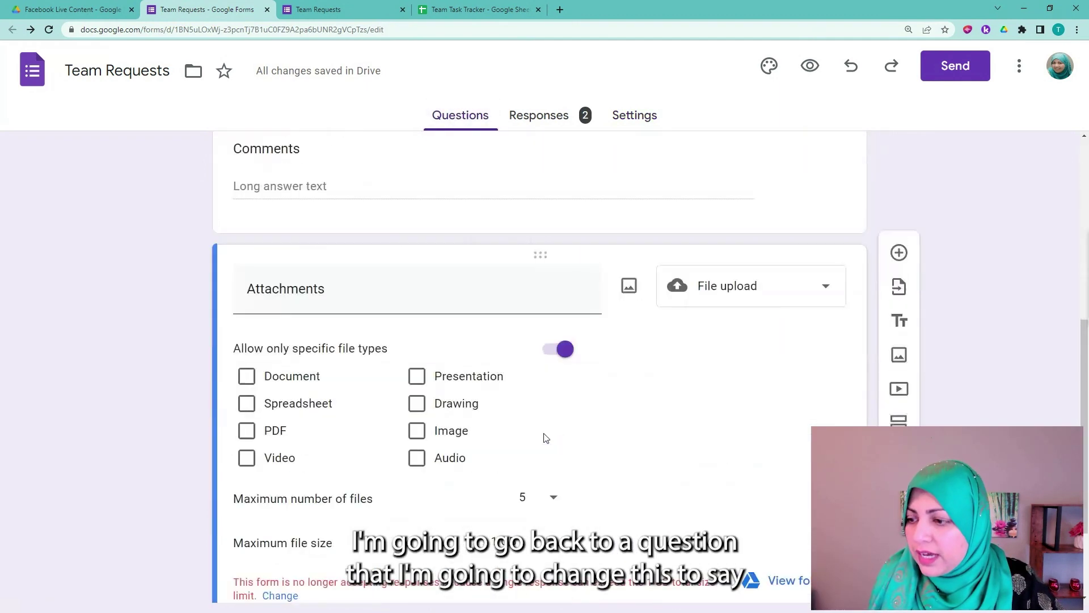
click(553, 412)
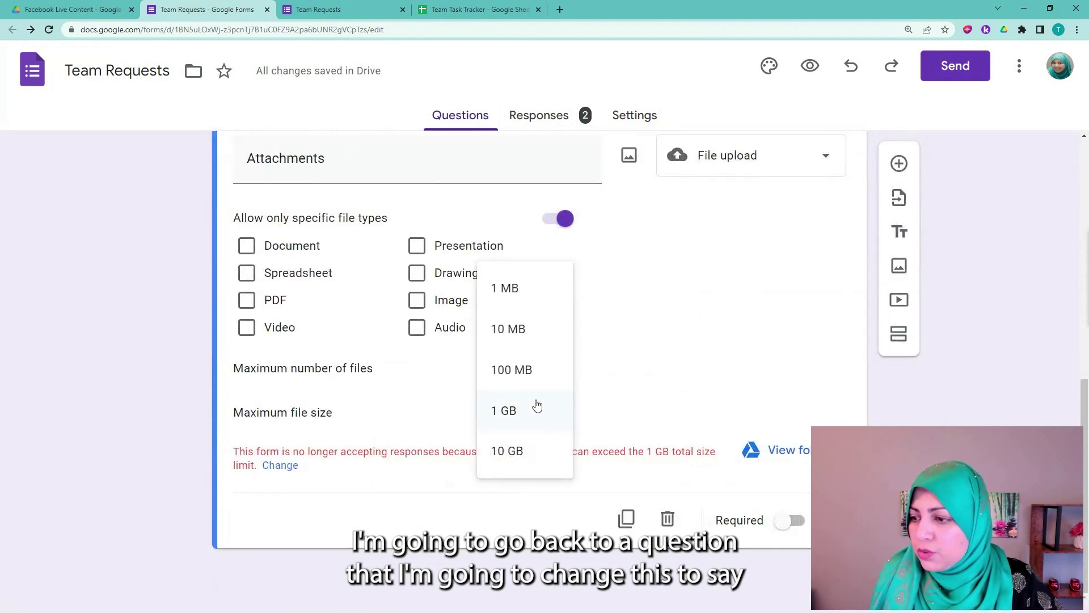
click(514, 336)
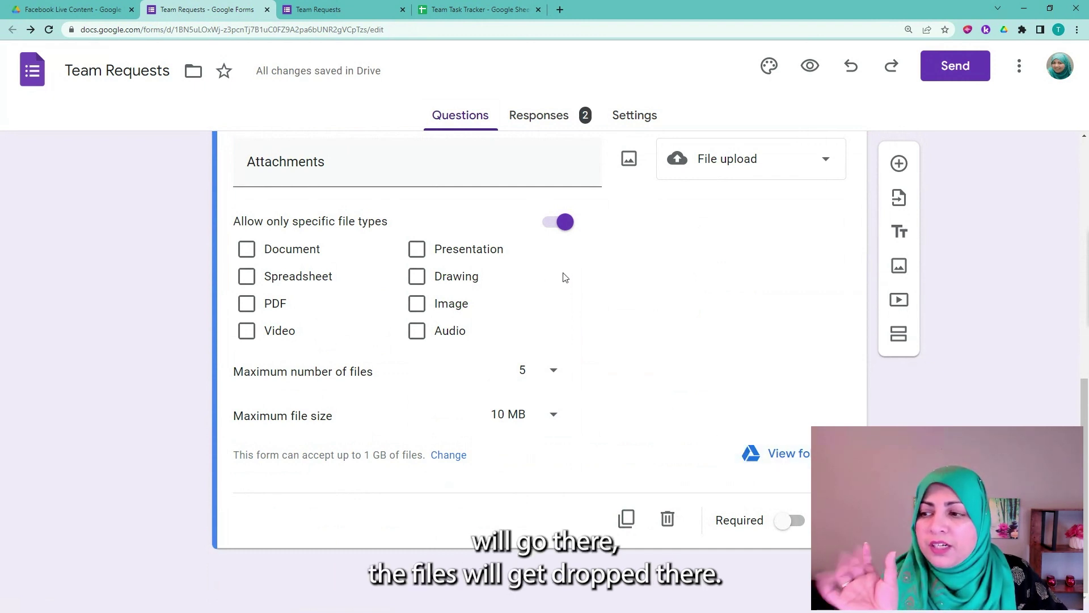
Review the Attachments column in the Team Task Tracker sheet and return to the Attachments question in the Team Requests form
click(494, 9)
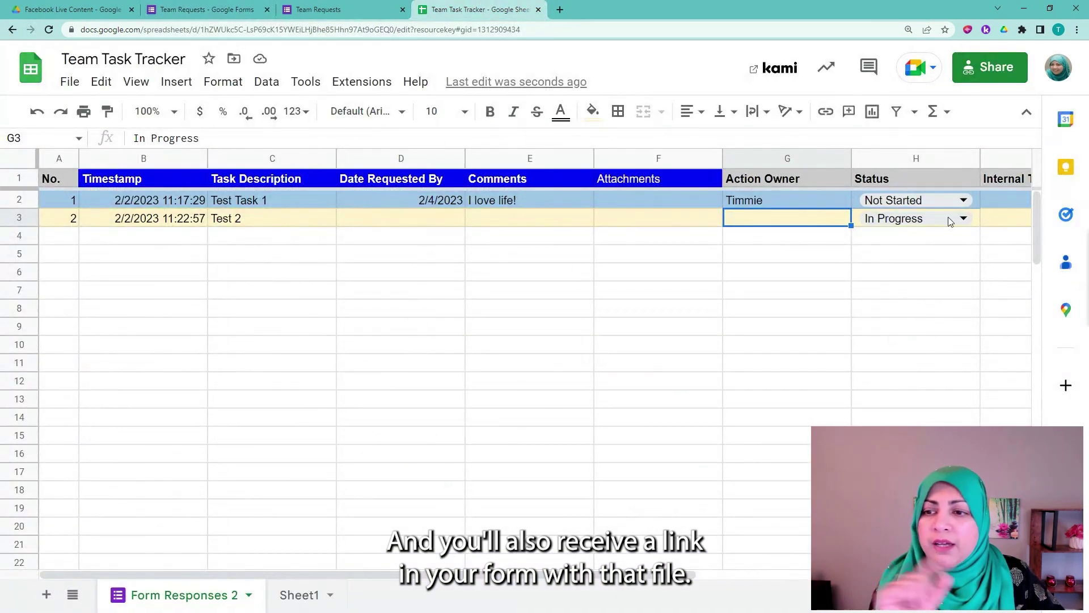
scroll(724, 577, right, 2)
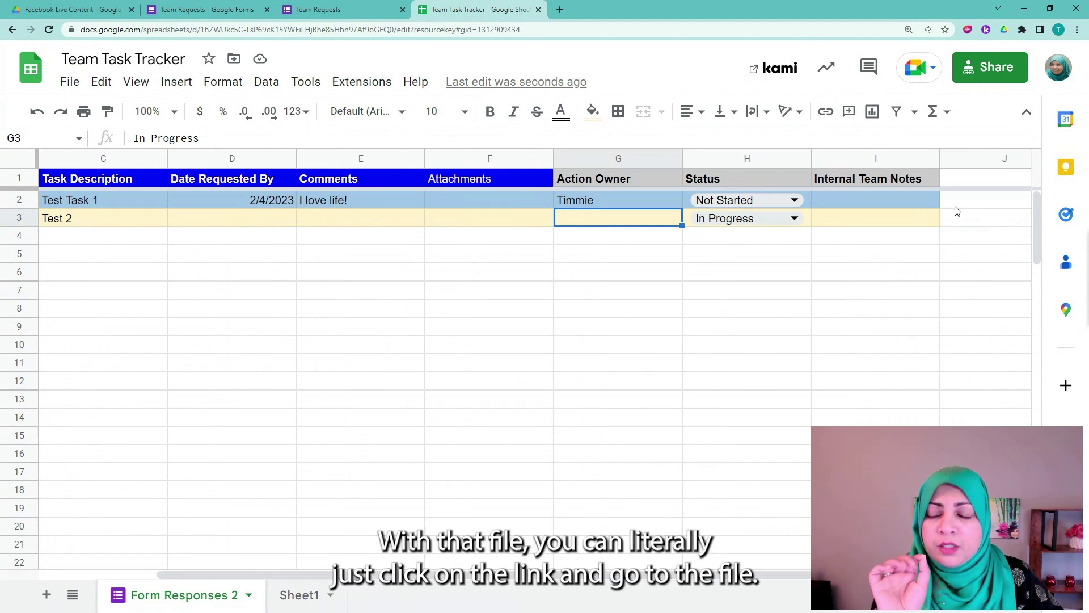
click(177, 11)
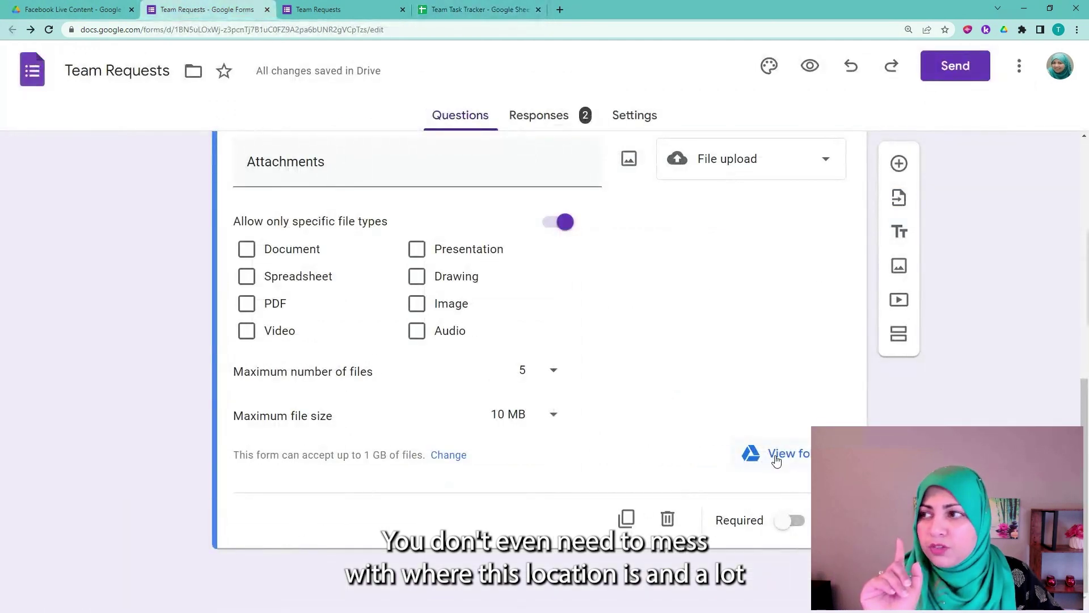
click(463, 12)
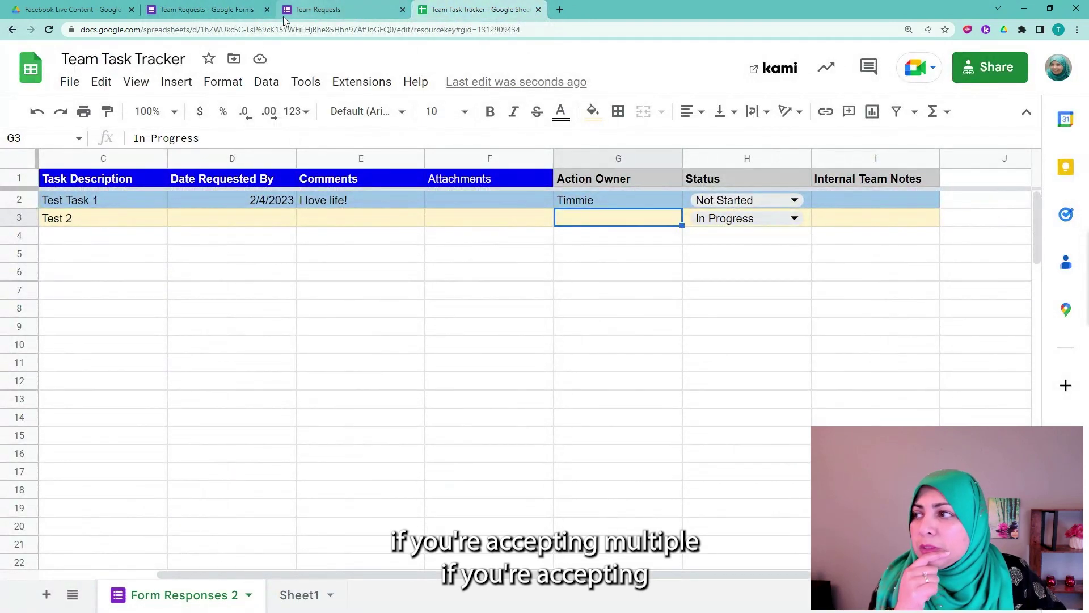
click(207, 10)
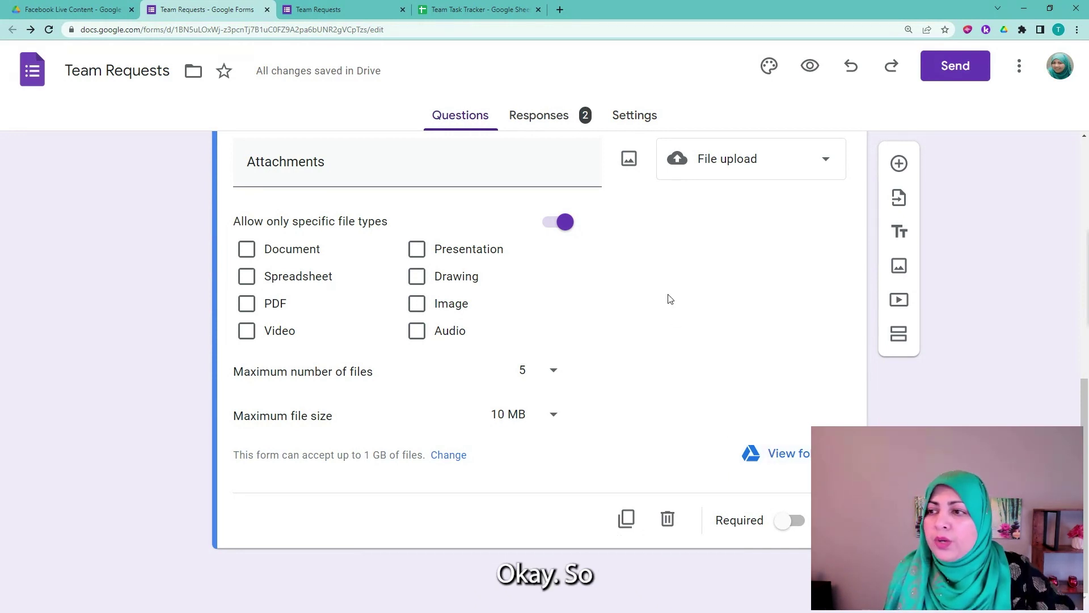
scroll(644, 391, up, 1)
scroll(647, 375, up, 1)
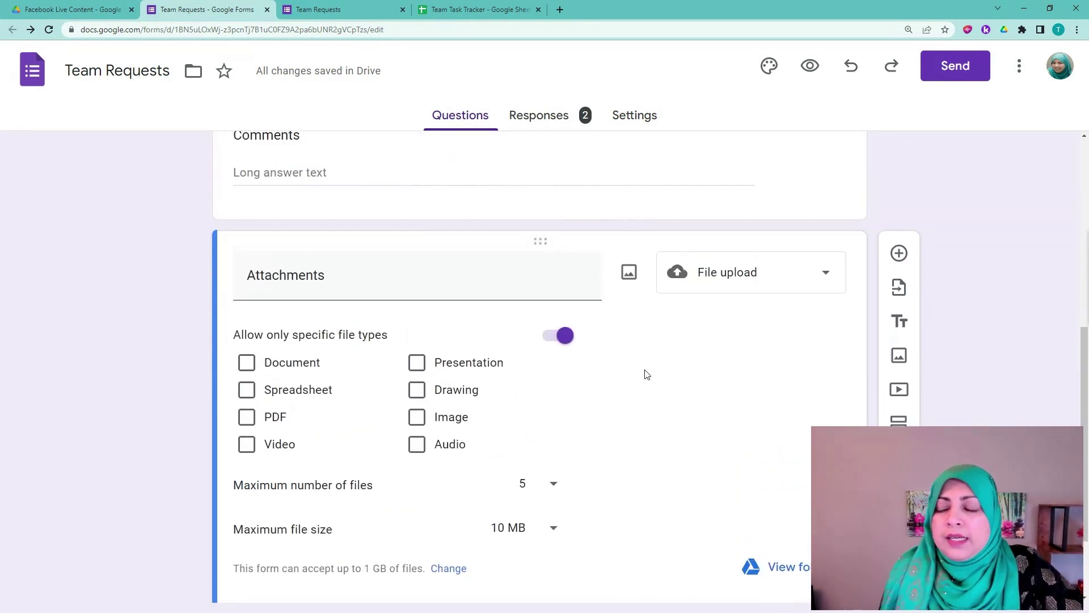